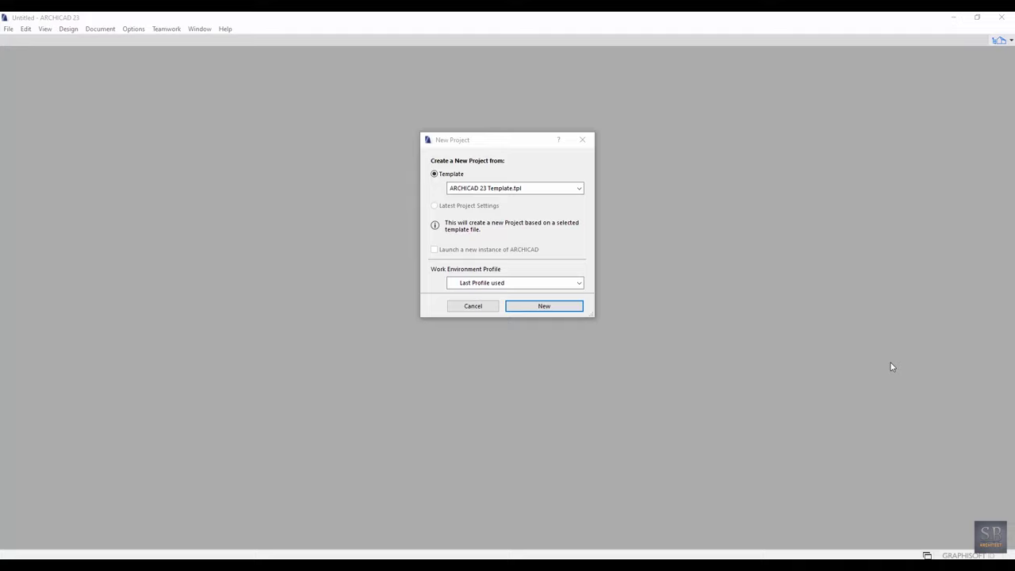
Step: Create a new project from the ARCHICAD 23 Template with the last used work environment profile
left_click(554, 309)
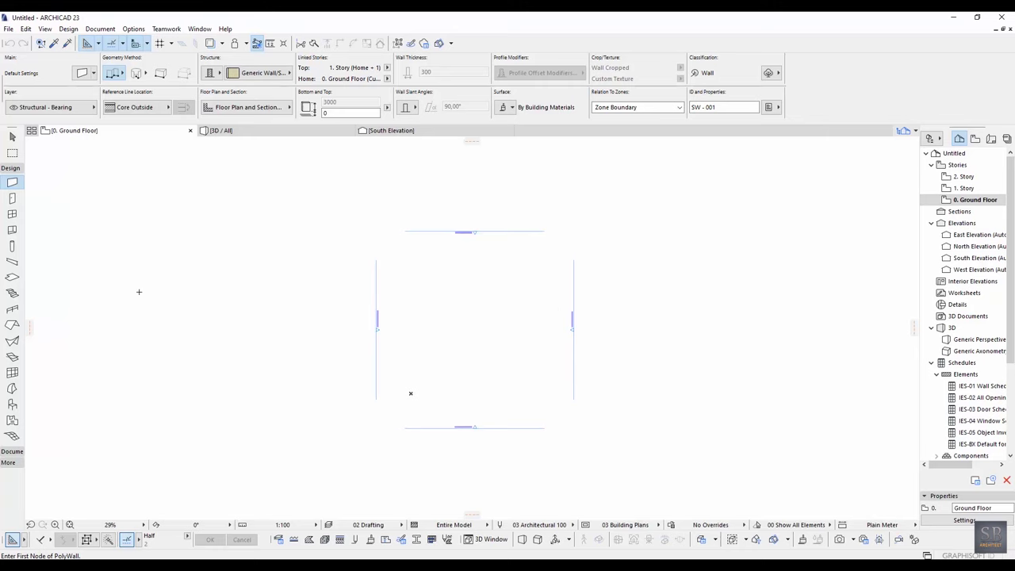
Step: Draw a vertical wall 10000 mm long, running downward inside the West Elevation line on the ground floor plan
middle_click_drag(421, 269, 398, 276)
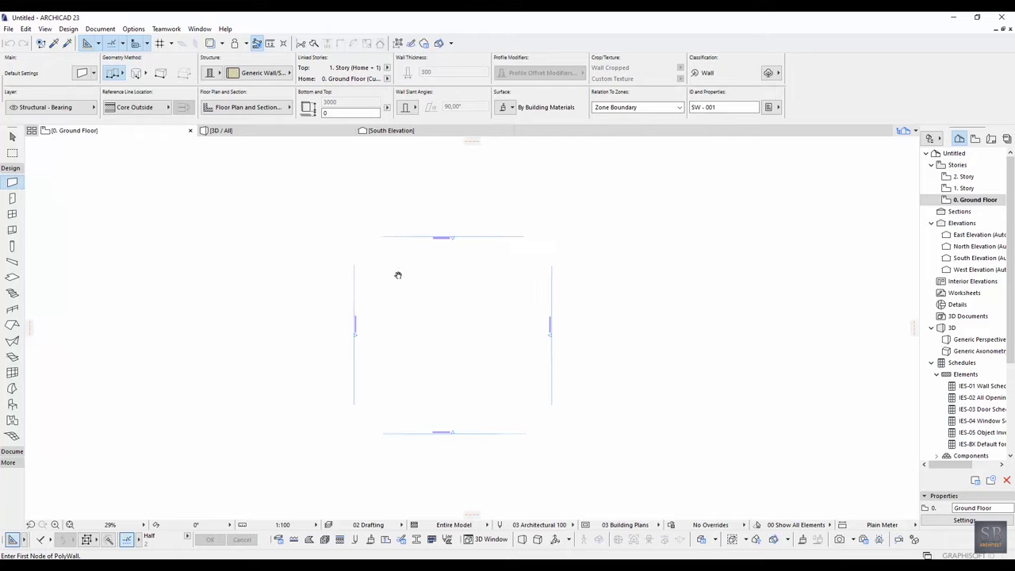
scroll(388, 281, "up", 3)
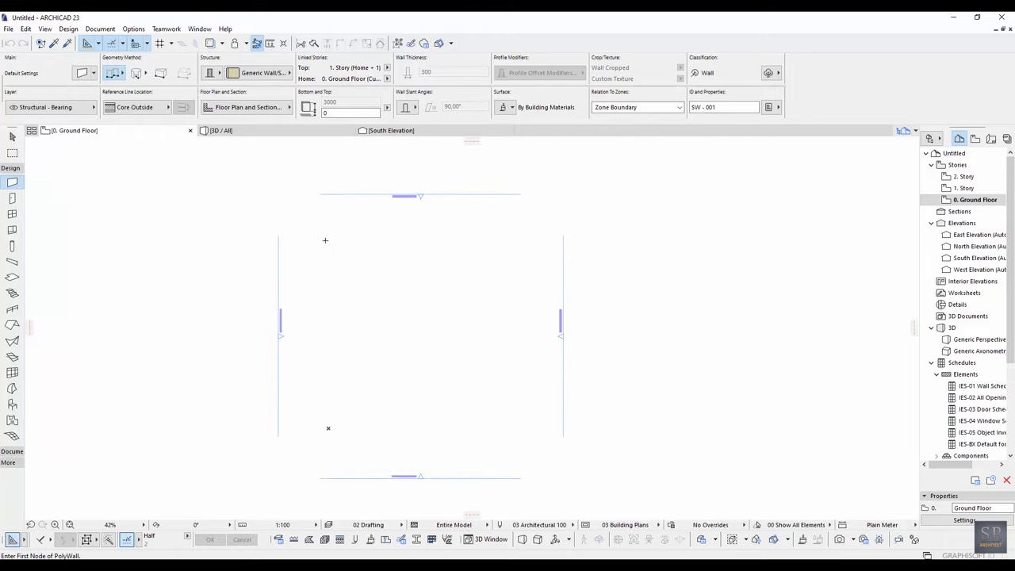
left_click(325, 240)
scroll(329, 253, "up", 3)
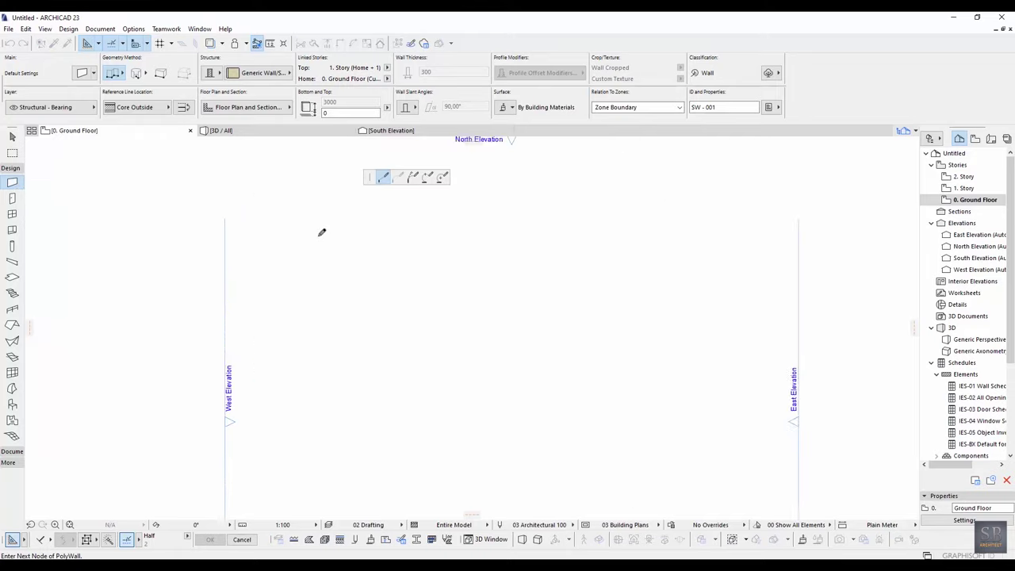
scroll(321, 233, "up", 2)
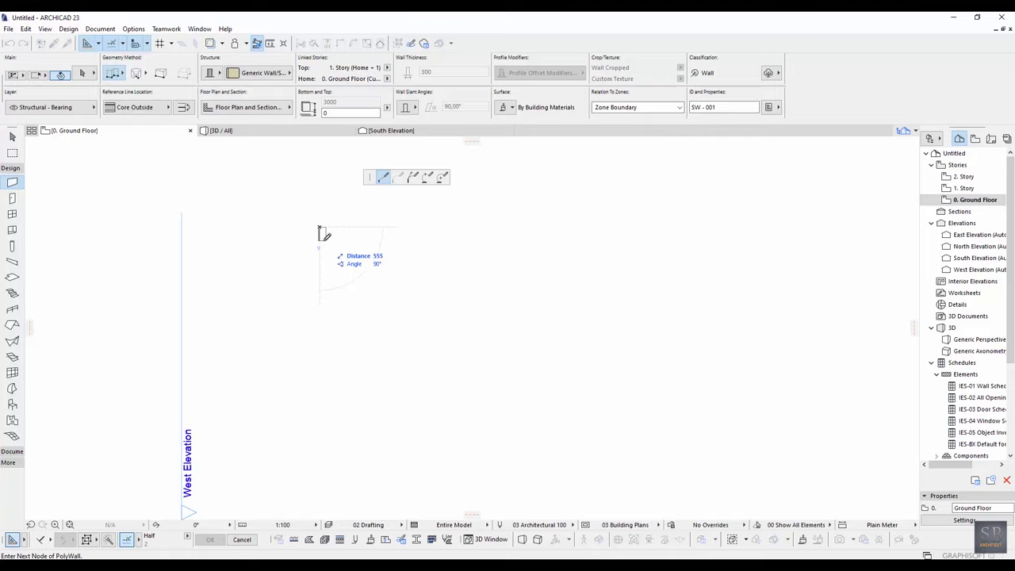
middle_click_drag(323, 240, 377, 283)
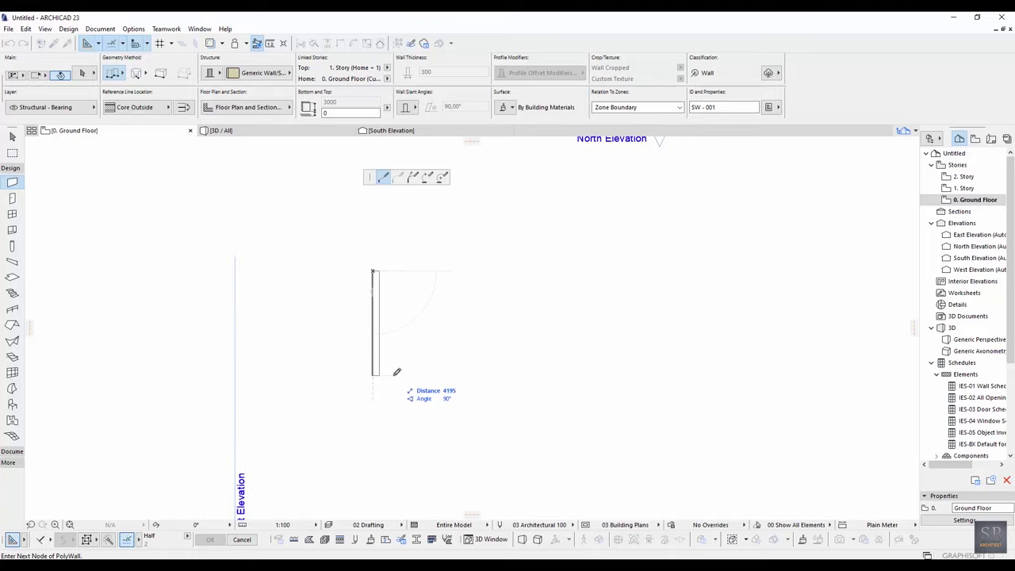
key("Tab")
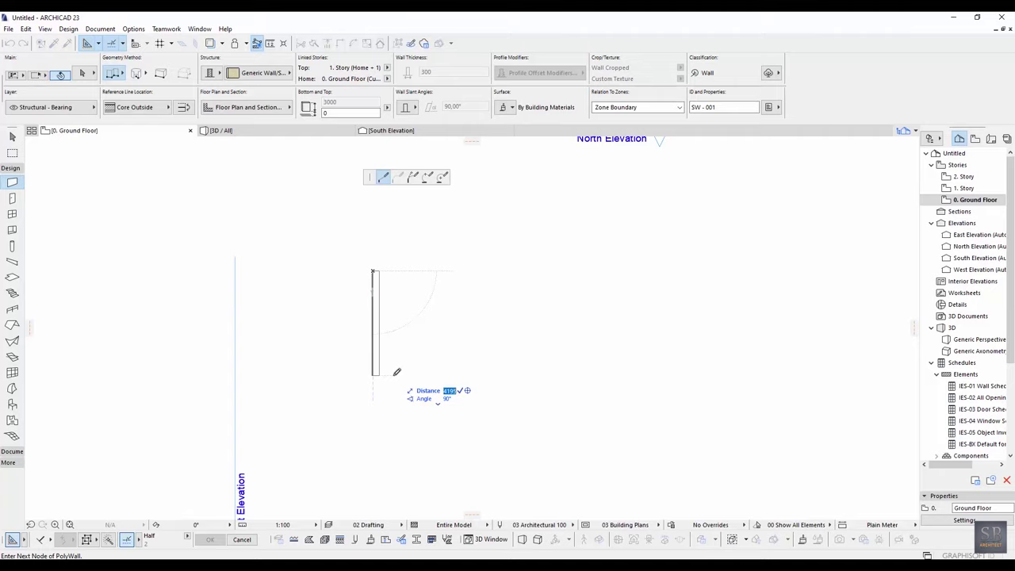
type("10000")
key("Return")
scroll(421, 452, "down", 2)
scroll(431, 365, "up", 2)
middle_click_drag(416, 464, 383, 397)
left_click(385, 407)
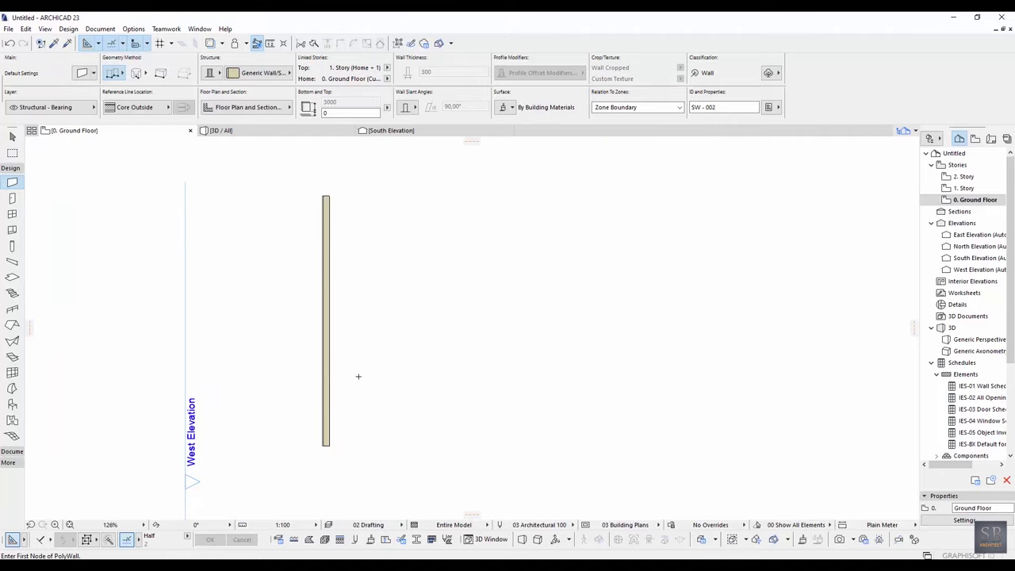
middle_click_drag(361, 349, 333, 350)
key("Escape")
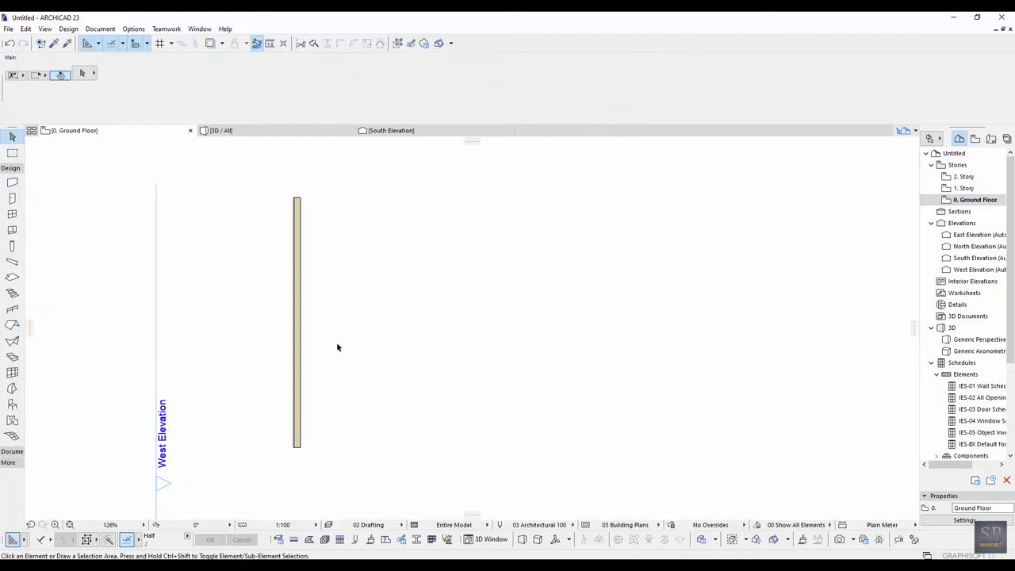
Step: Set the project's working length unit to centimeter
scroll(331, 329, "up", 1)
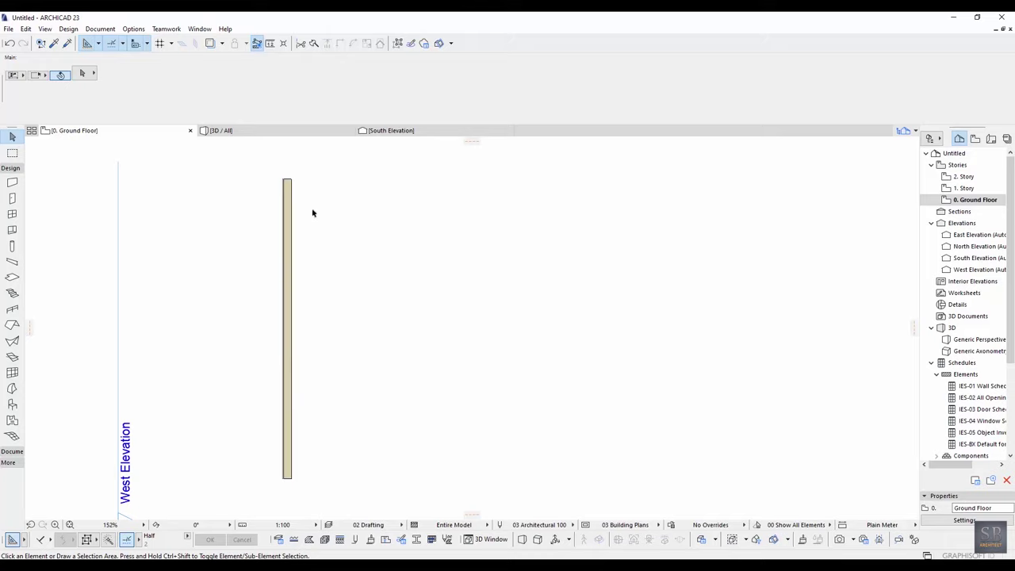
left_click(136, 32)
mouse_move(166, 129)
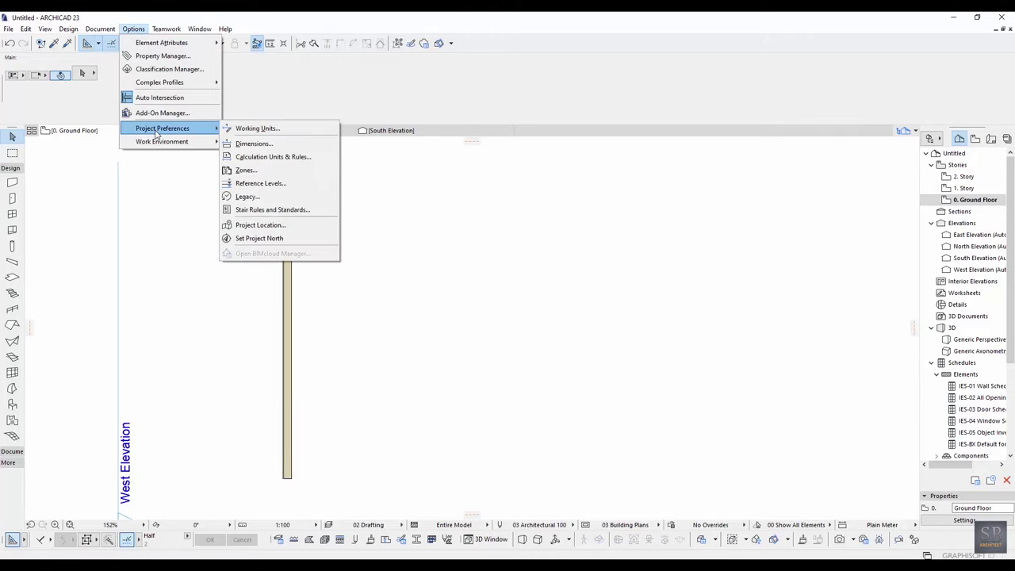
left_click(269, 133)
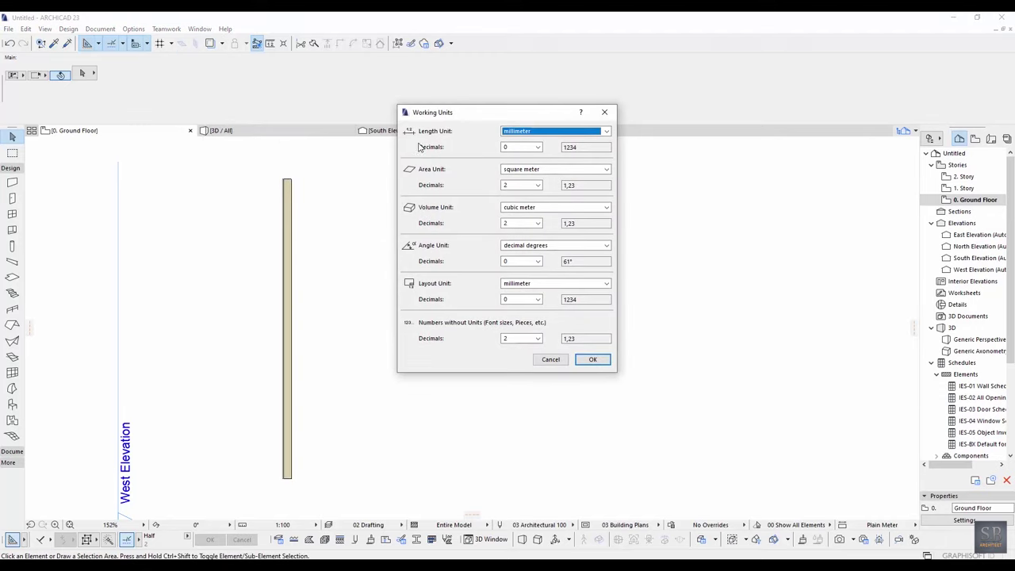
left_click(541, 136)
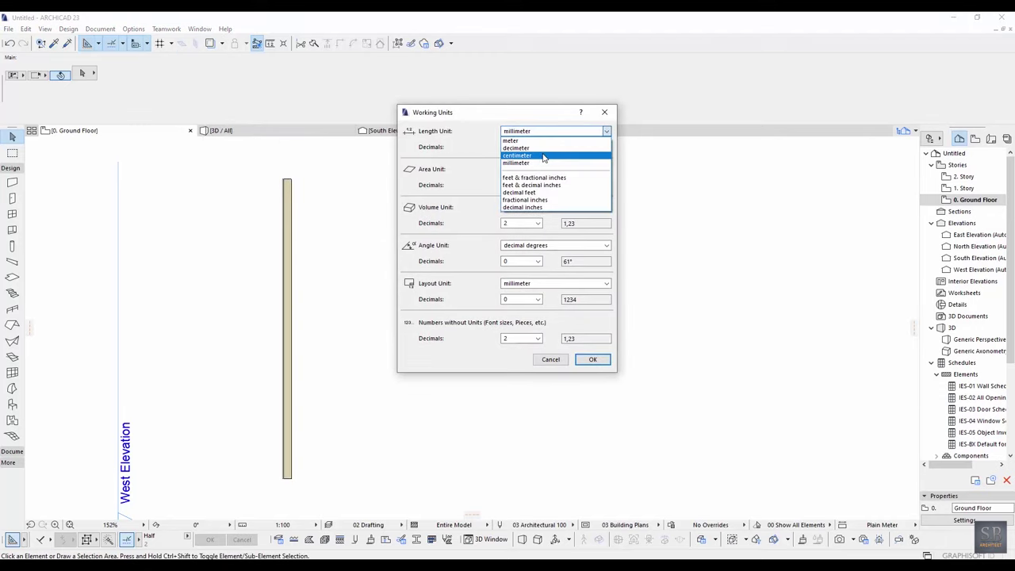
left_click(543, 157)
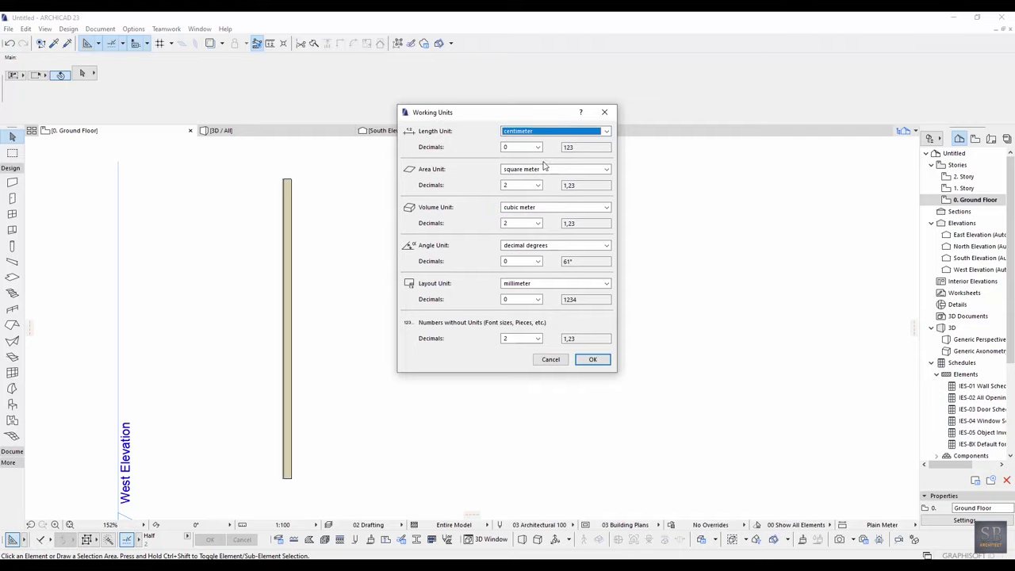
left_click(590, 361)
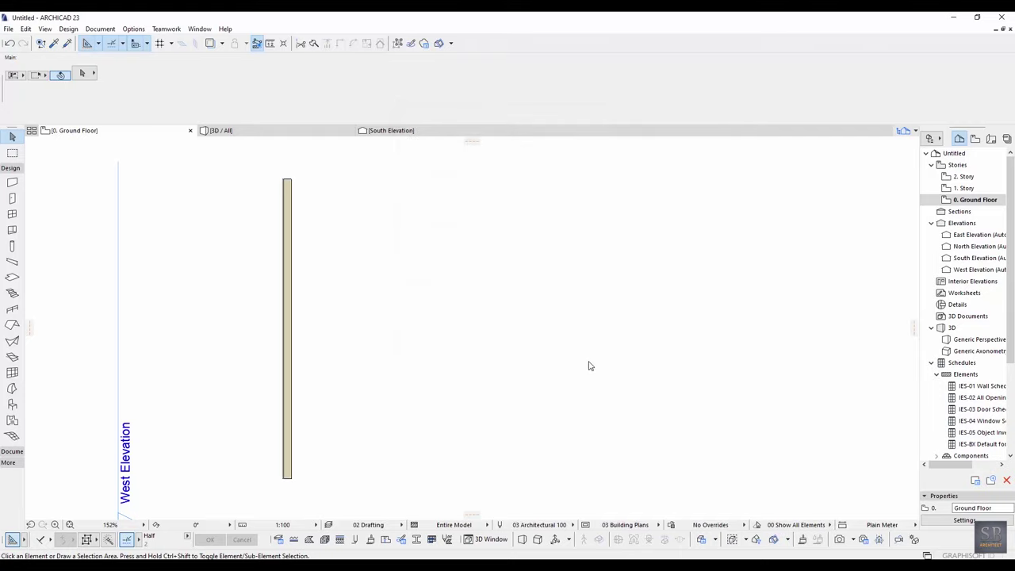
Step: Measure the vertical wall's length along its inner side from the upper to the lower corner
middle_click_drag(388, 323, 501, 325)
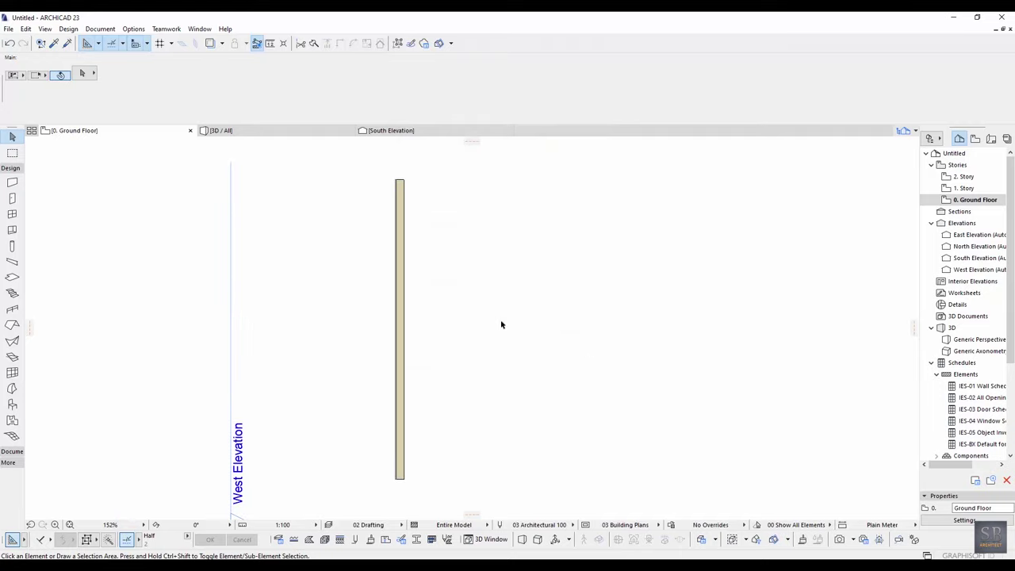
key("m")
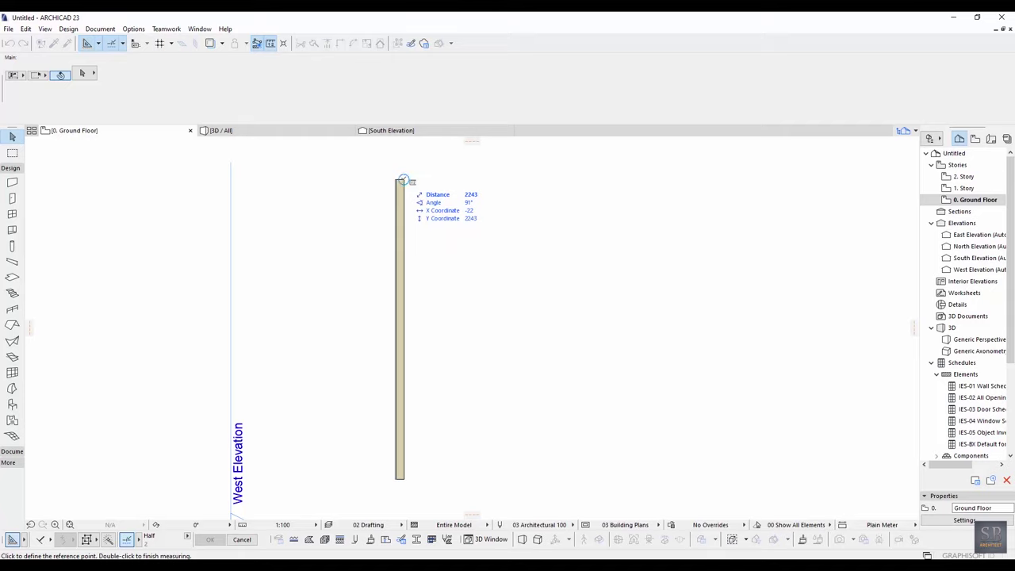
left_click(403, 180)
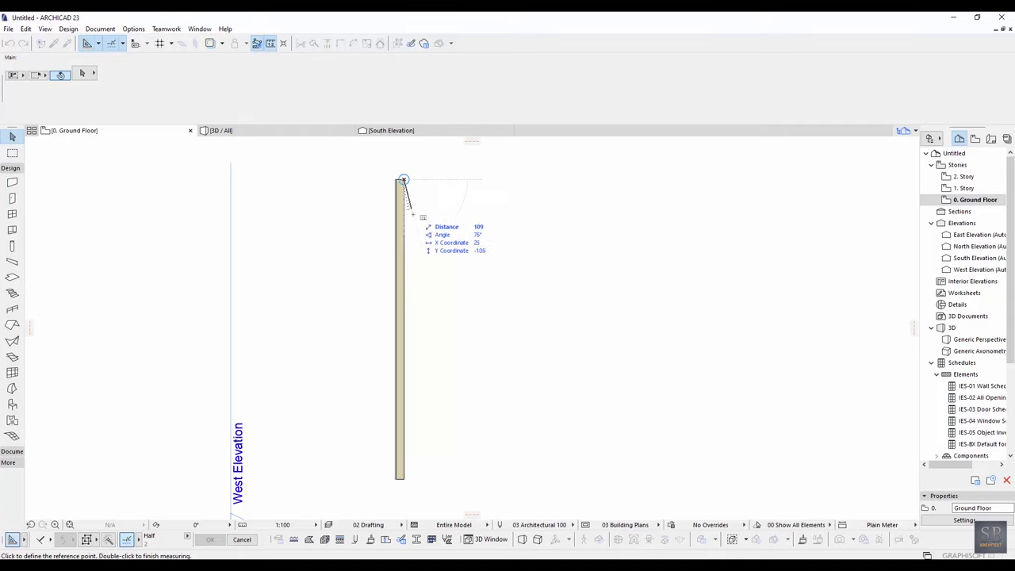
middle_click_drag(416, 325, 400, 269)
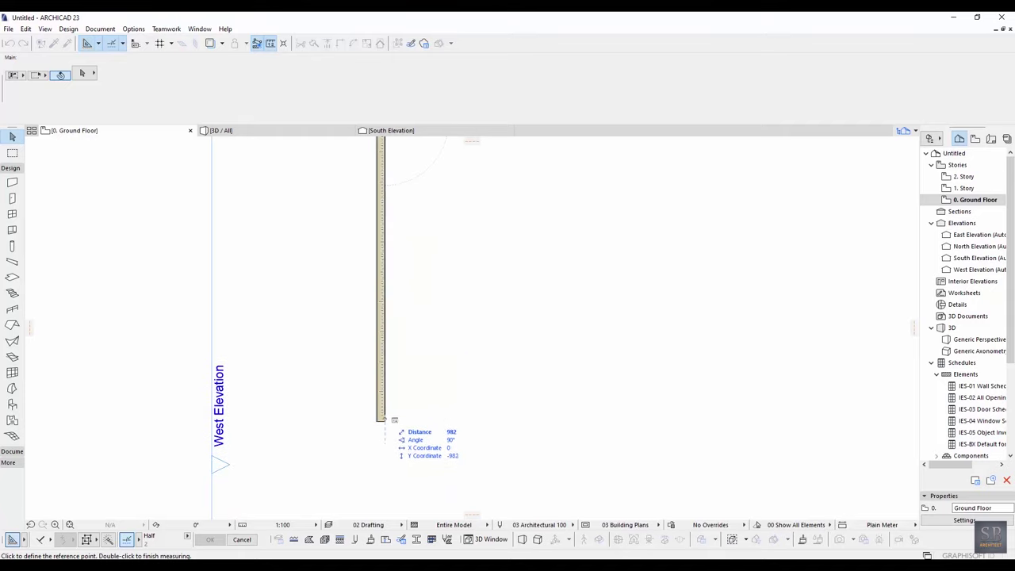
left_click(385, 418)
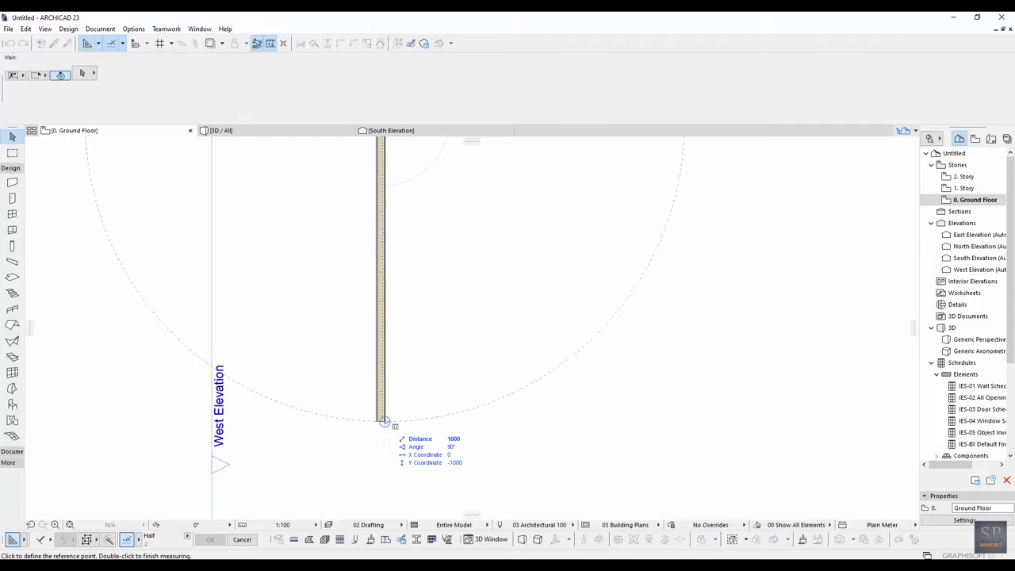
middle_click_drag(386, 418, 342, 433)
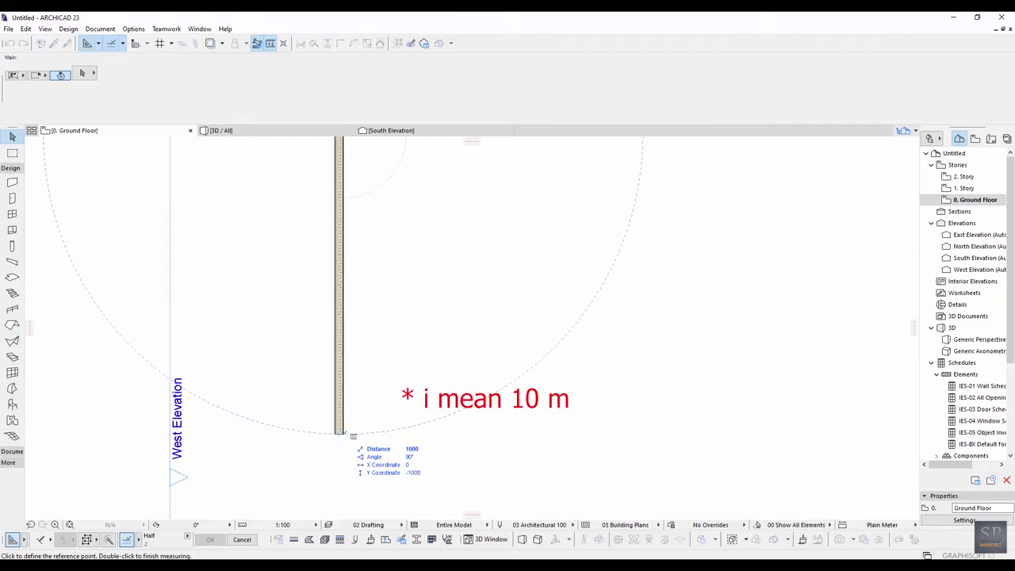
key("Escape")
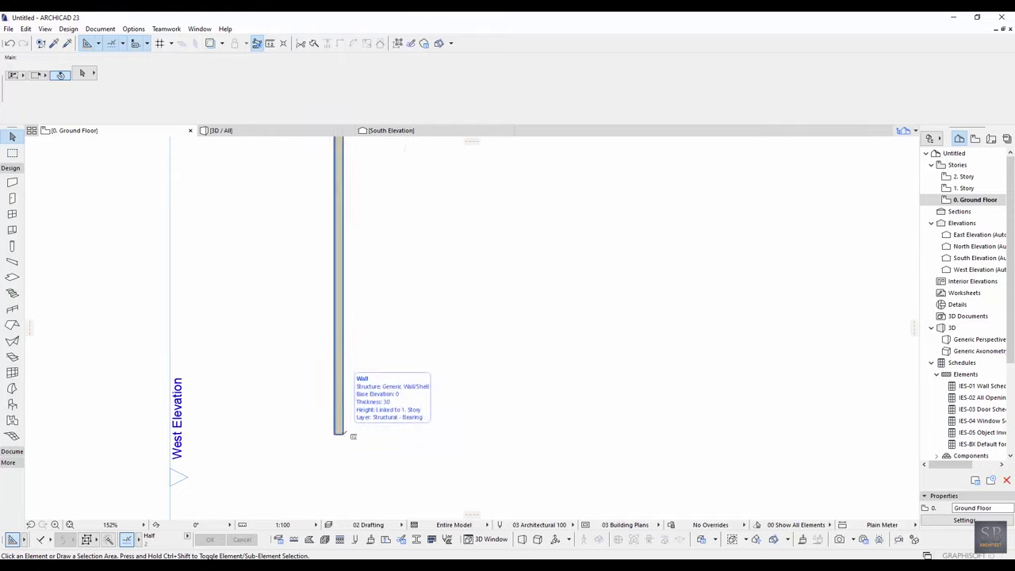
Step: Change the vertical wall's structure from composite to basic
scroll(386, 304, "up", 5)
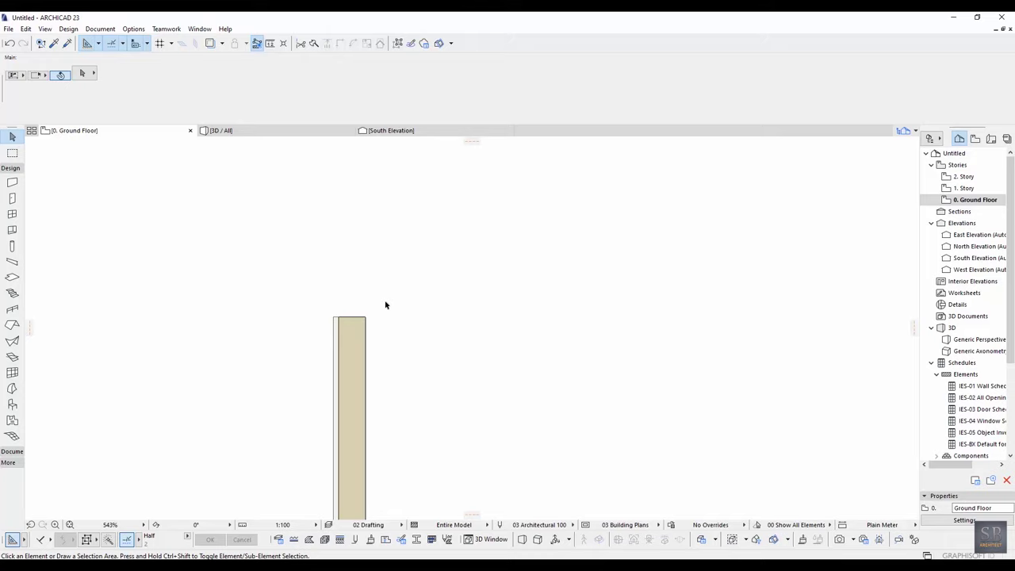
left_click(365, 319)
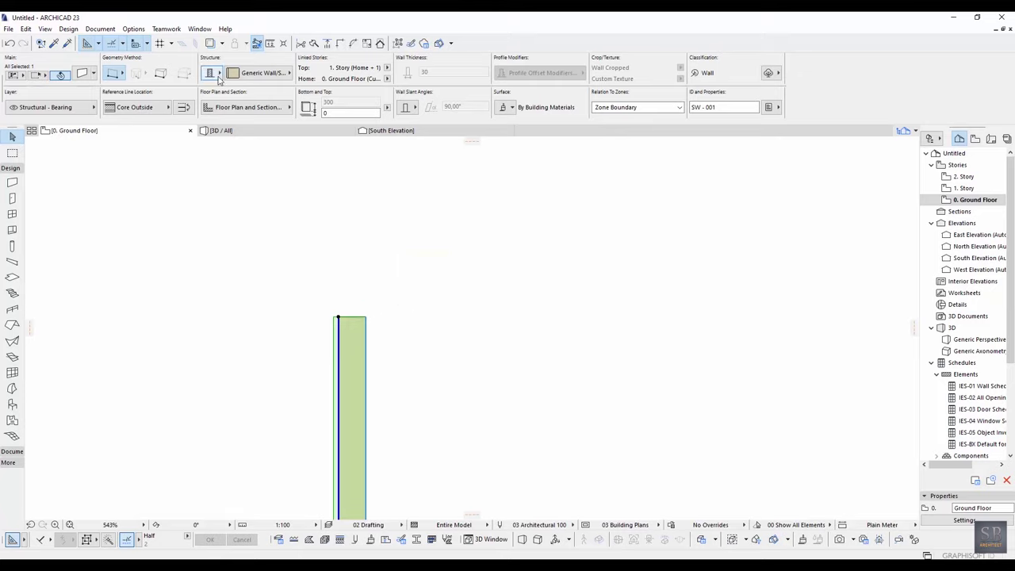
left_click(218, 78)
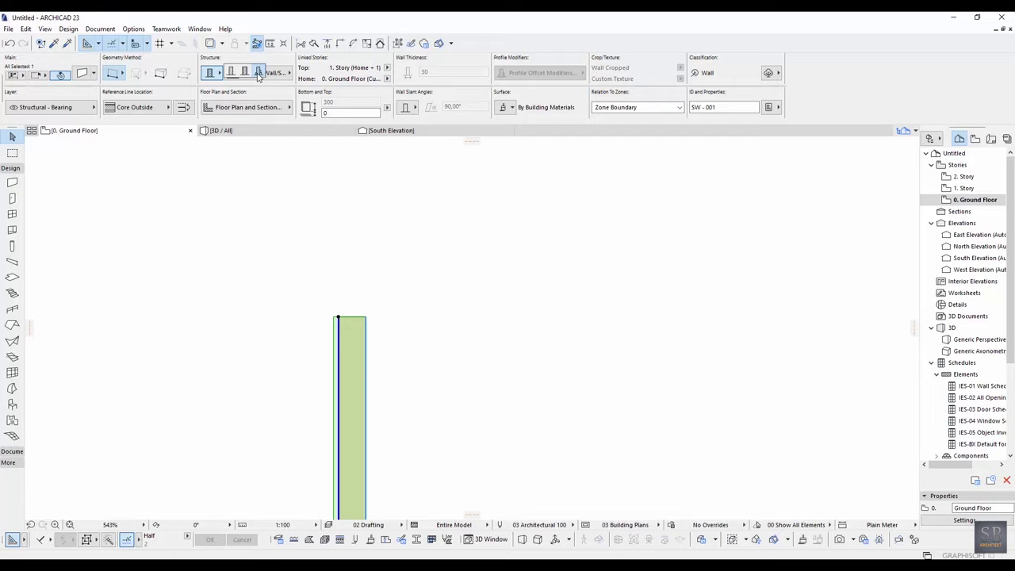
left_click(233, 74)
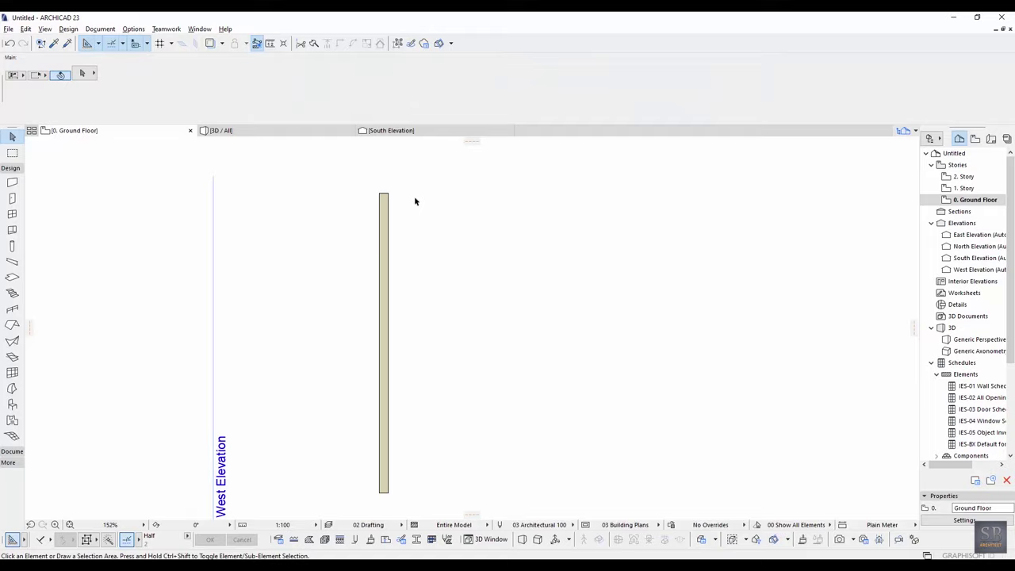
Step: Draw a horizontal wall about 1360 cm long rightward from the vertical wall's upper outer corner, with its thickness on the inner side
middle_click_drag(414, 202, 354, 200)
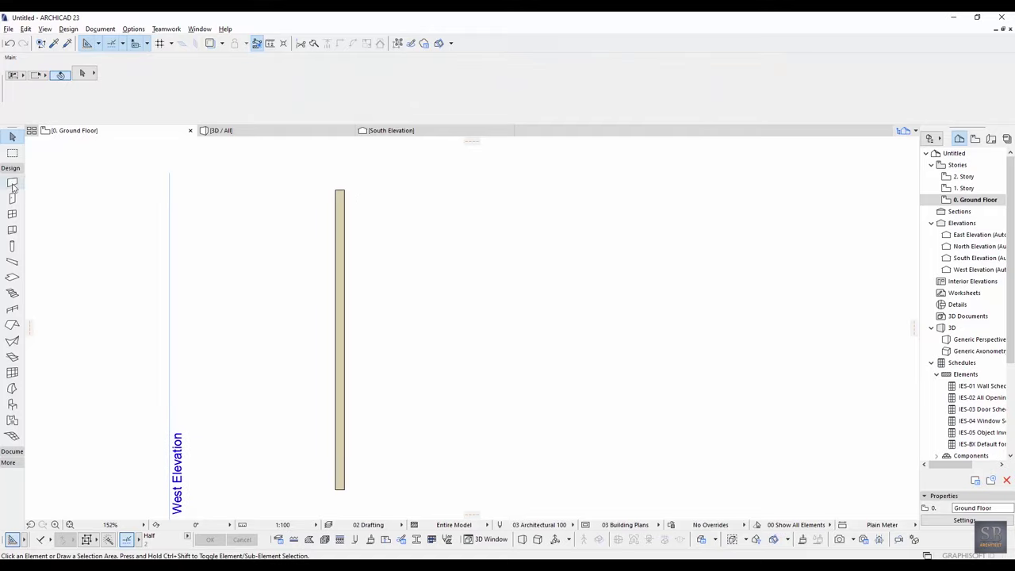
left_click(342, 188, "alt")
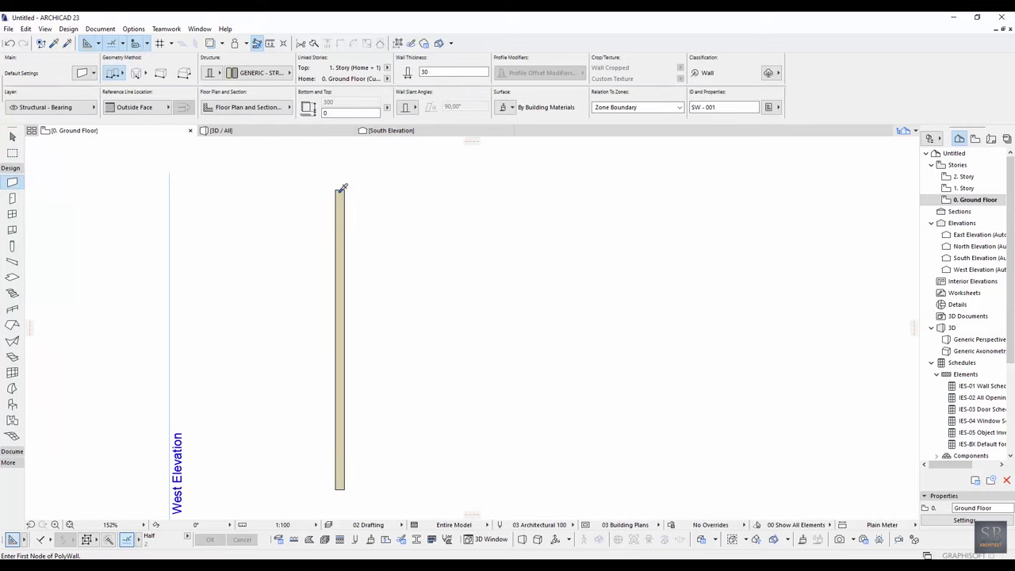
left_click(335, 189)
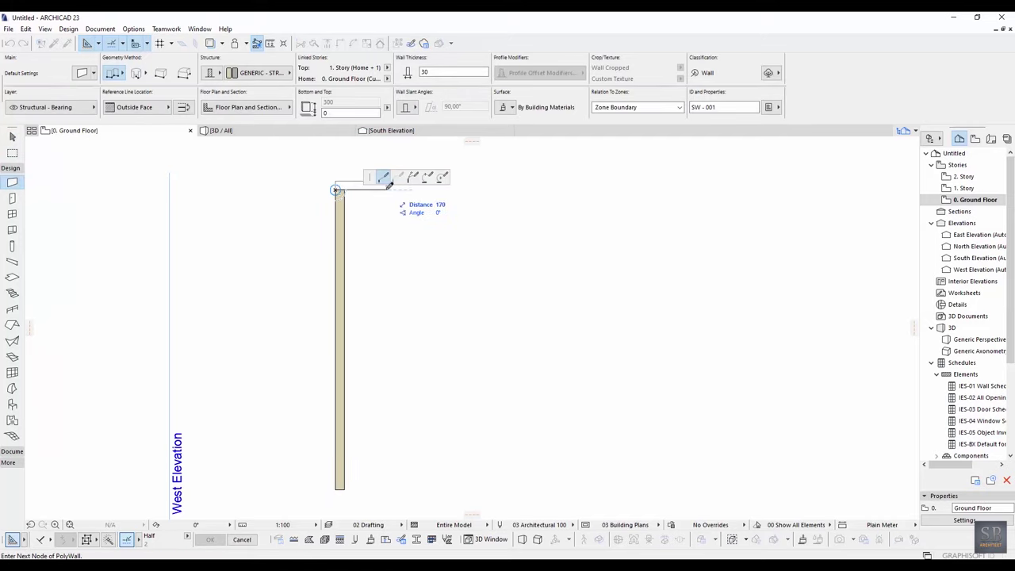
middle_click_drag(389, 184, 359, 206)
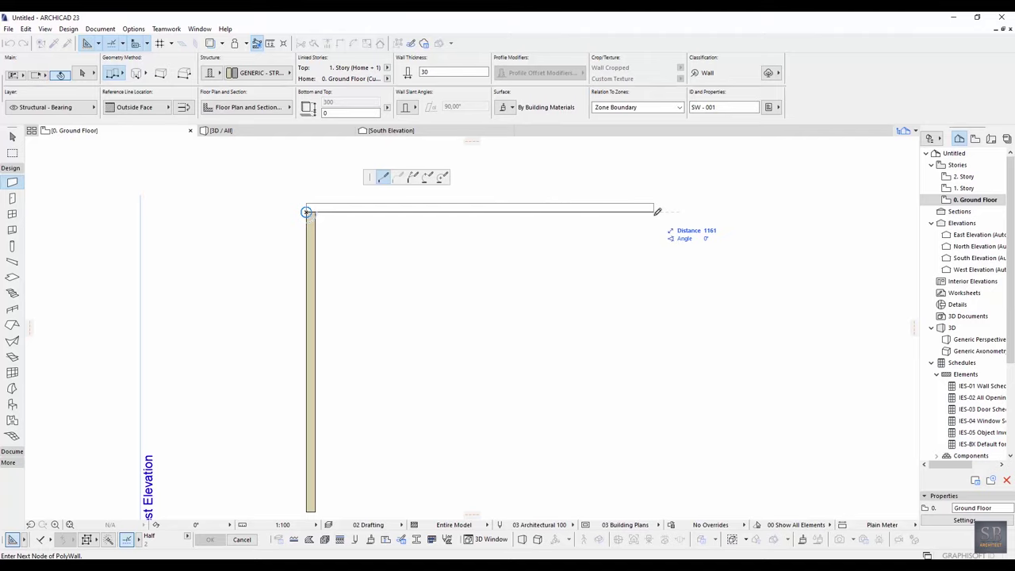
scroll(657, 211, "down", 2)
middle_click_drag(657, 211, 573, 214)
scroll(572, 214, "down", 1)
right_click(605, 209)
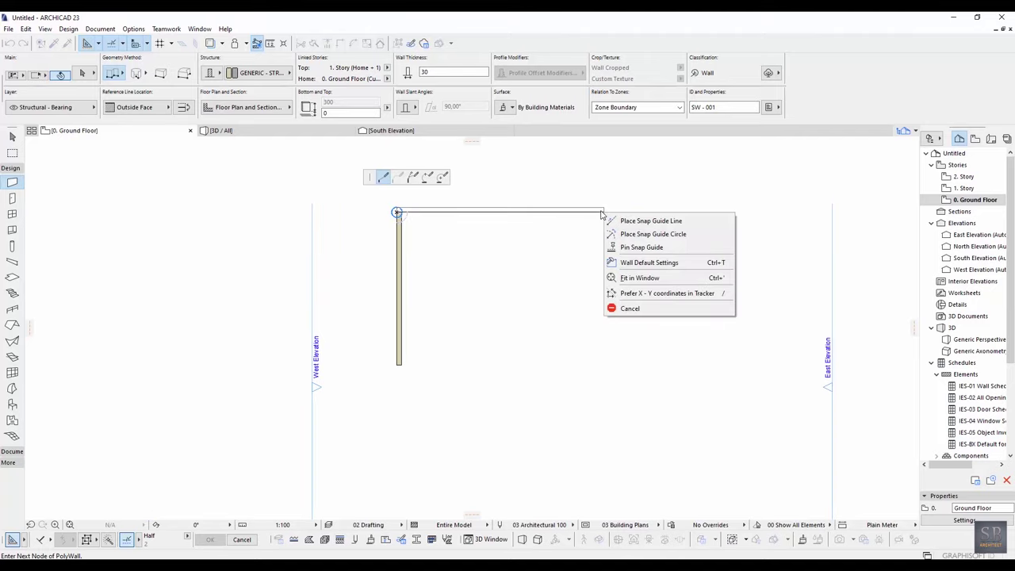
key("Escape")
scroll(641, 241, "up", 2)
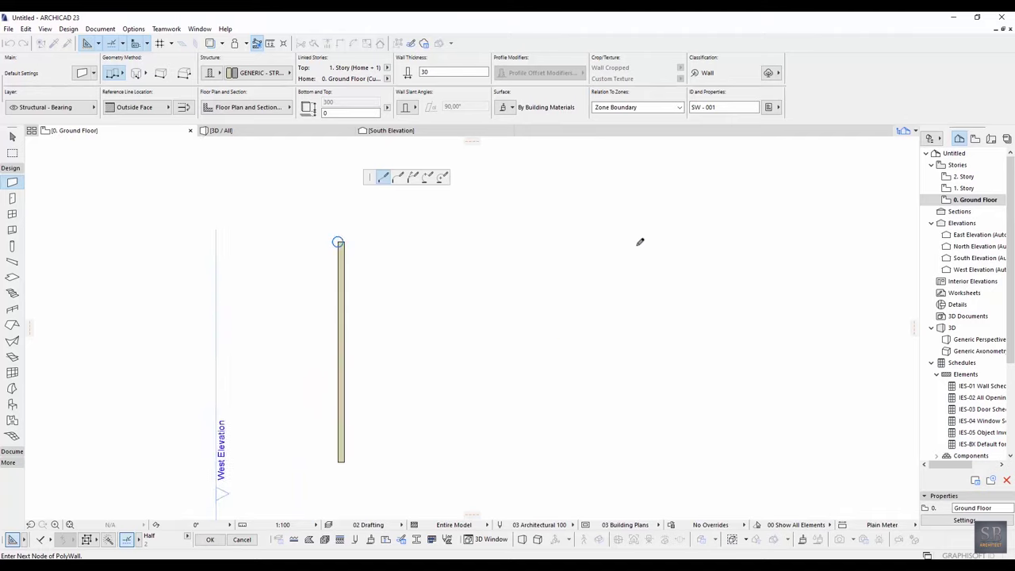
middle_click_drag(681, 269, 695, 272)
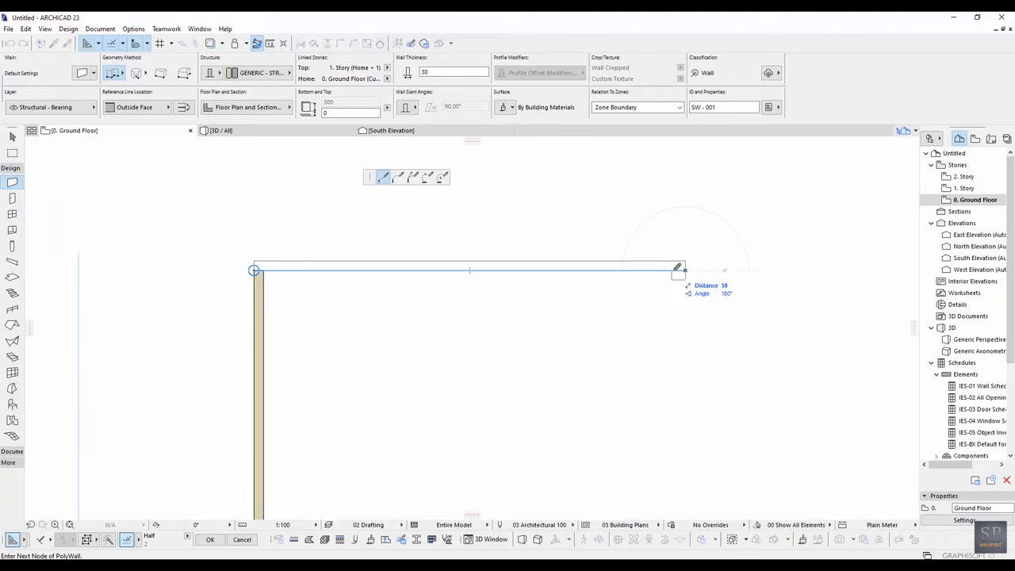
scroll(679, 265, "up", 1)
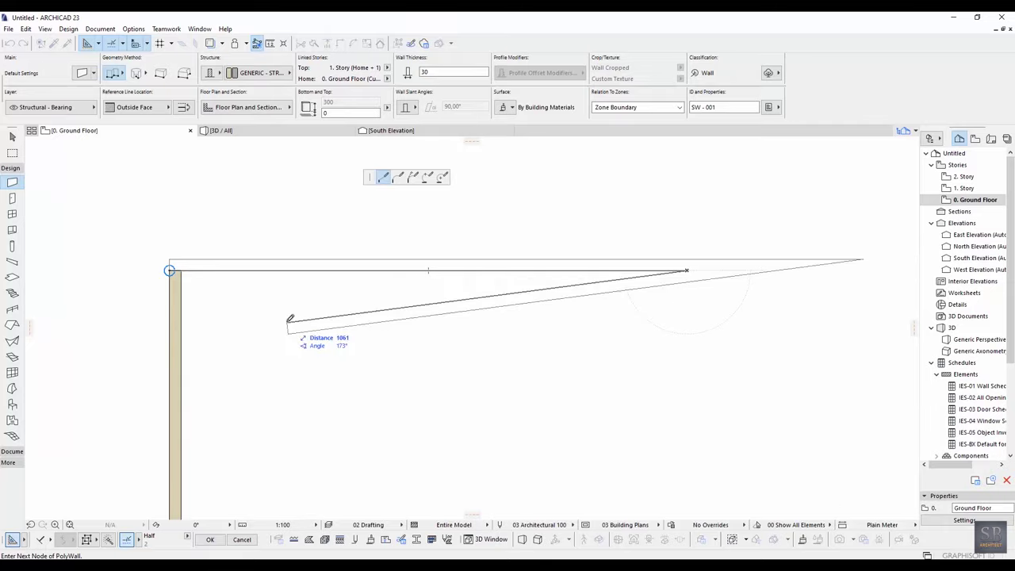
left_click(197, 269)
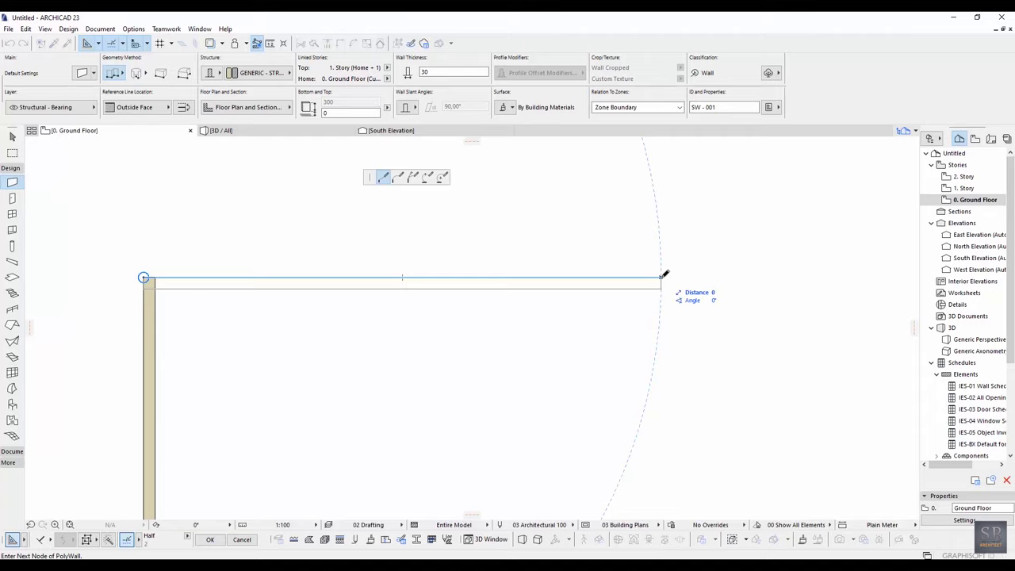
left_click(663, 277)
Step: Close the wall rectangle with a 1000 cm wall down the right side and a wall back to the first wall's lower corner
scroll(661, 277, "down", 3)
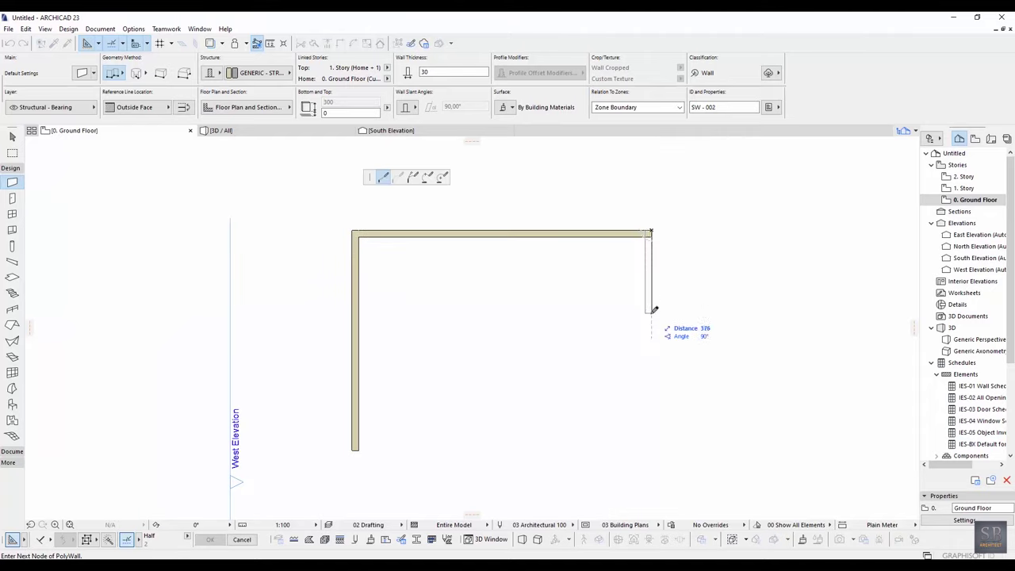
left_click(641, 399)
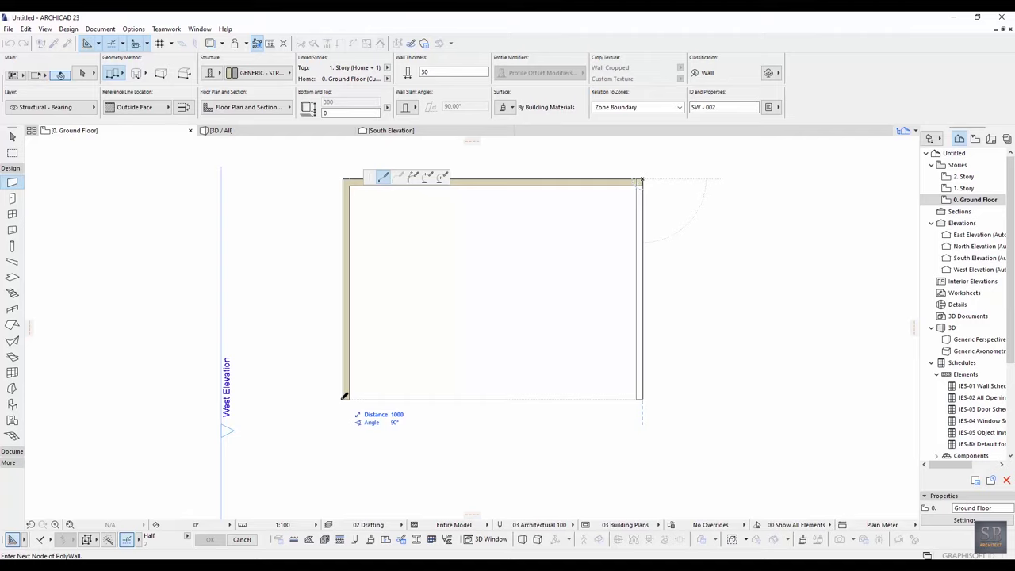
left_click(345, 395)
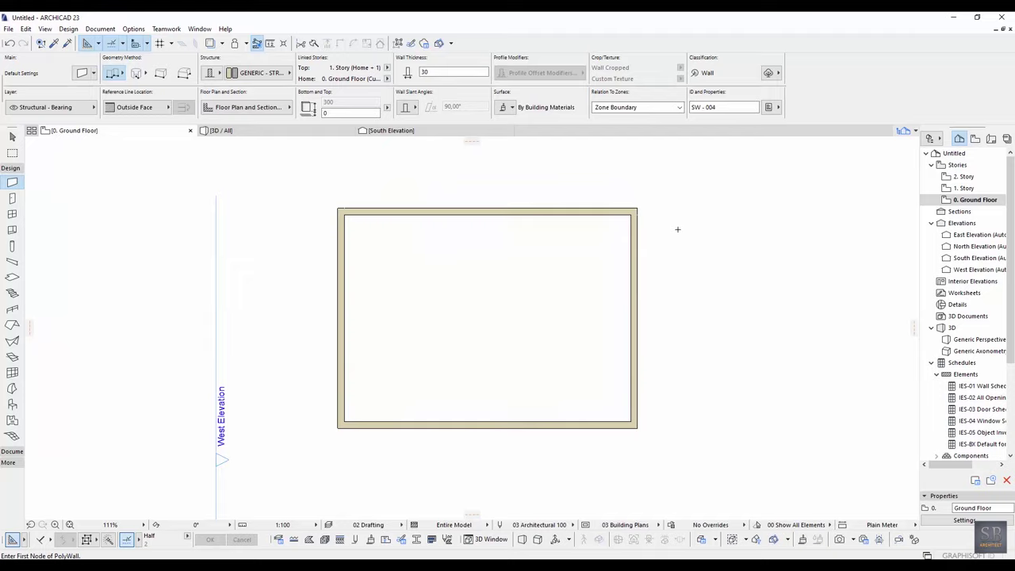
Step: Measure the outer right, lower and left sides of the wall rectangle and its enclosed area, corner to corner
key("m")
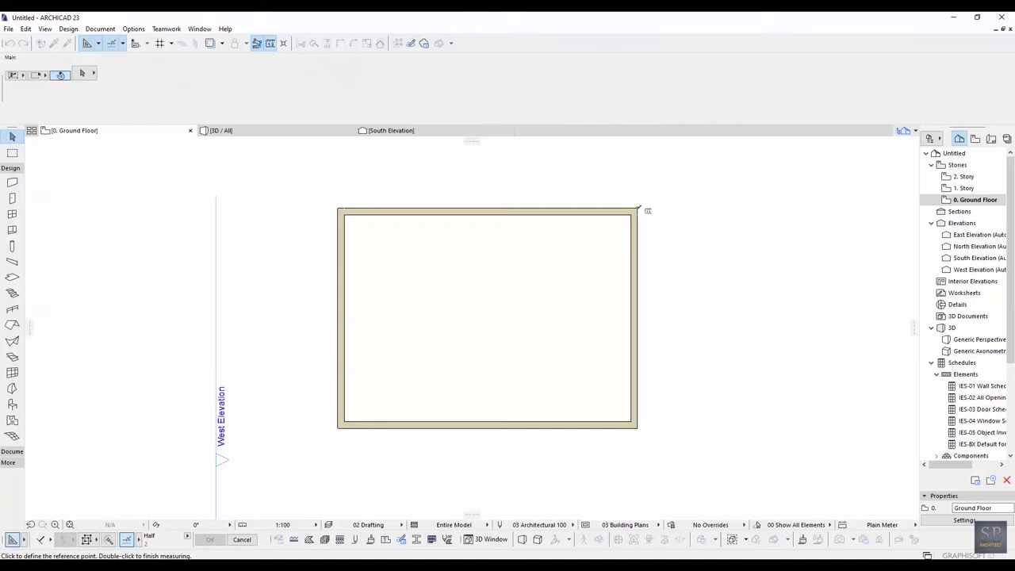
left_click(636, 209)
left_click(637, 427)
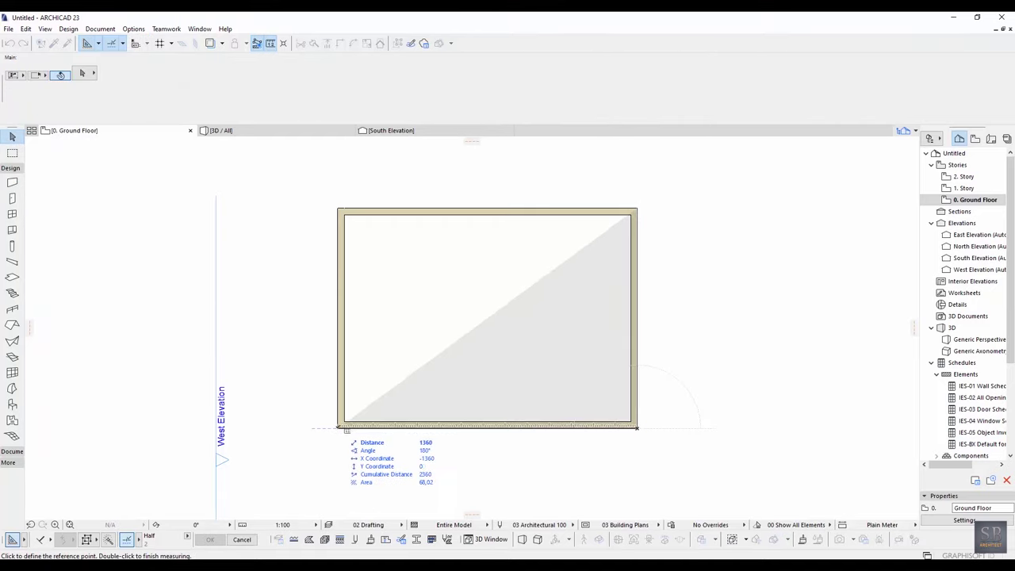
left_click(338, 427)
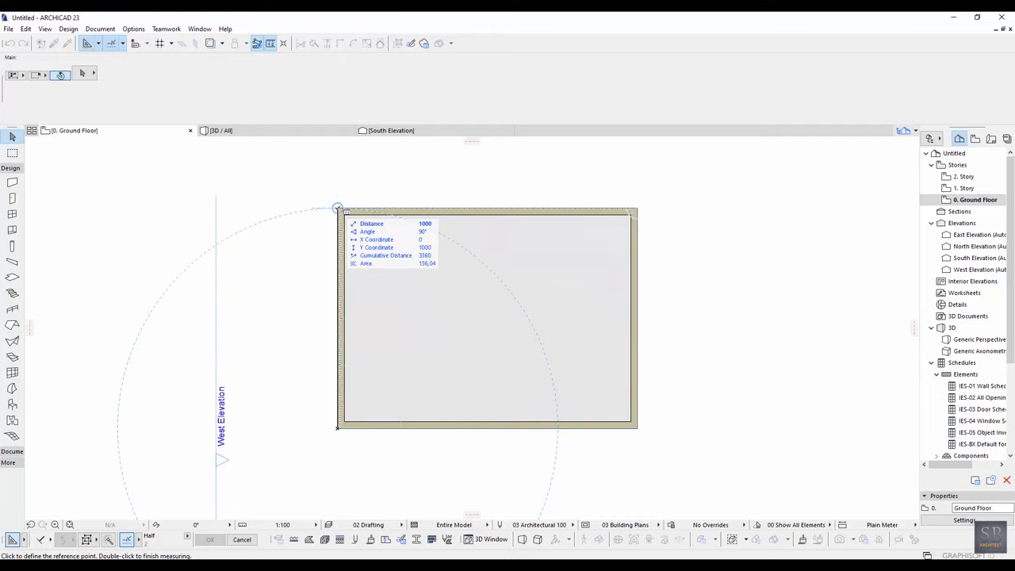
key("Escape")
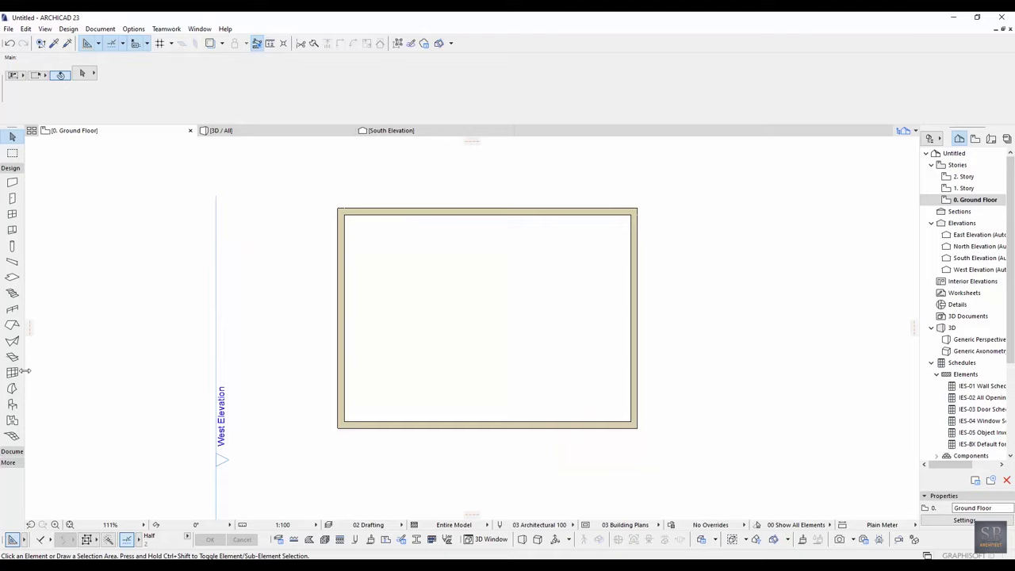
Step: Fill the room enclosed by the four walls using the Fill tool, following their inner faces
left_click(13, 452)
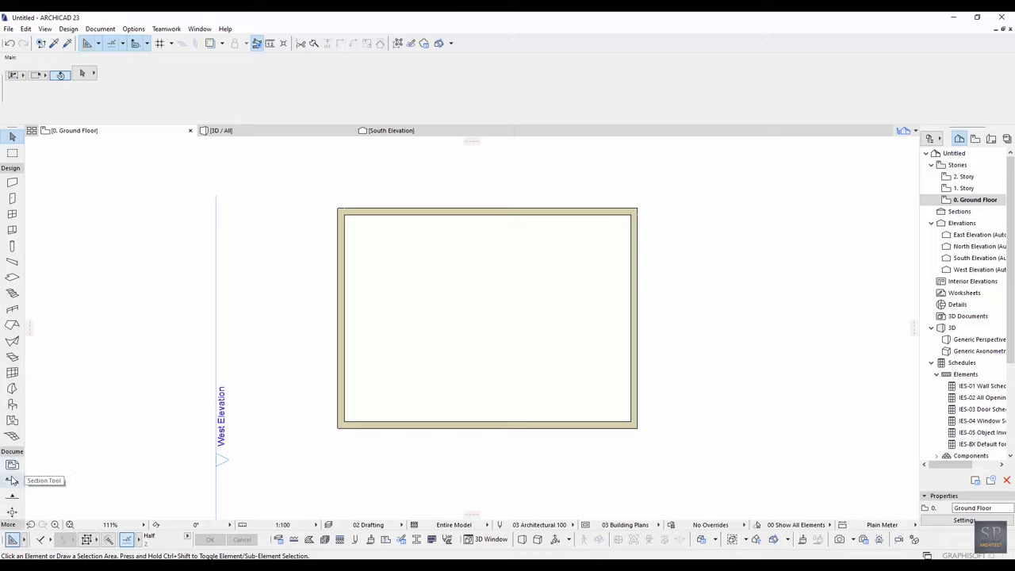
scroll(11, 484, "up", 3)
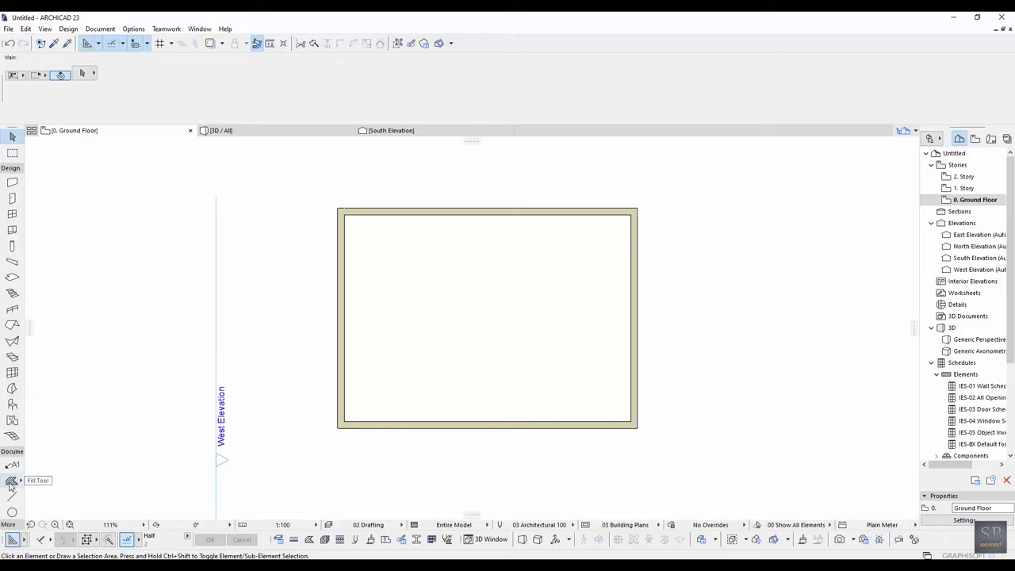
left_click(12, 481)
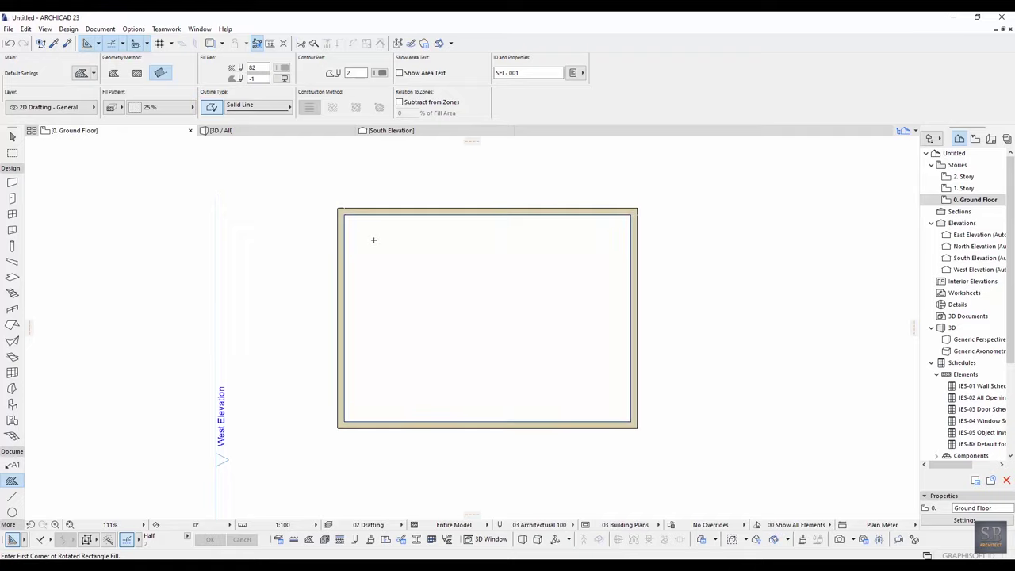
left_click(373, 240)
scroll(437, 240, "up", 1)
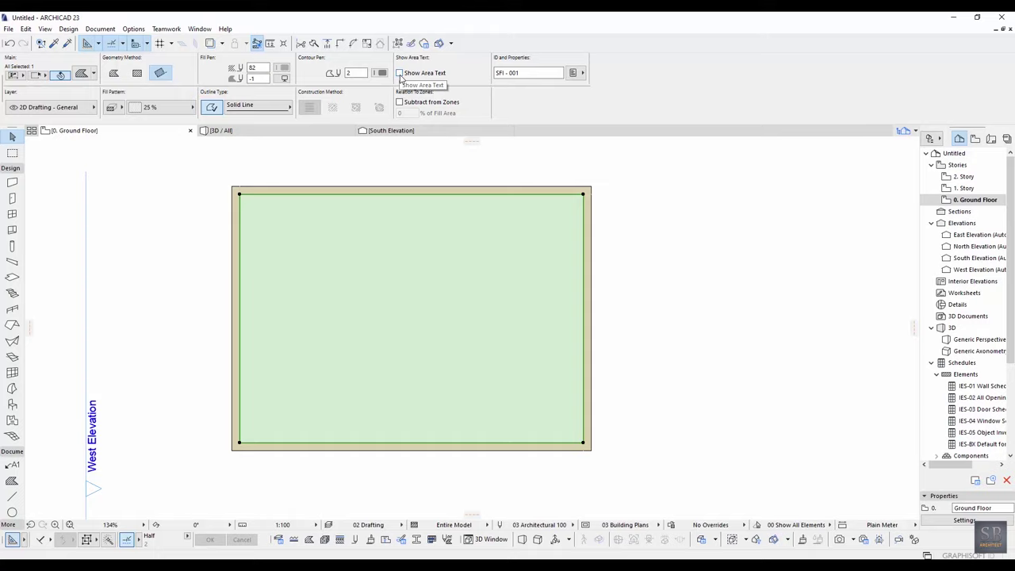
Step: Show the area text on the room's fill and deselect the fill
left_click(400, 73)
scroll(402, 330, "up", 1)
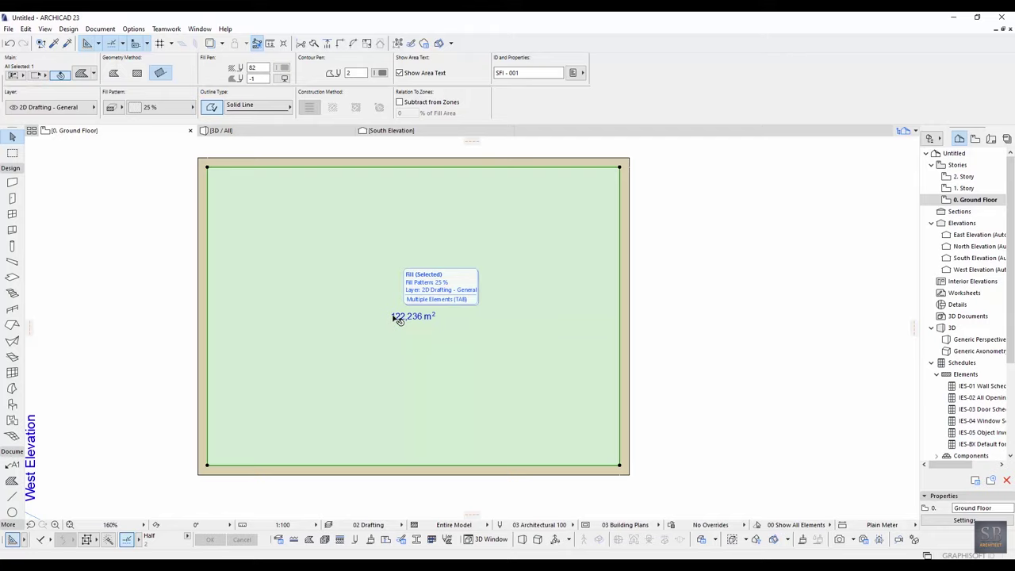
left_click(712, 291)
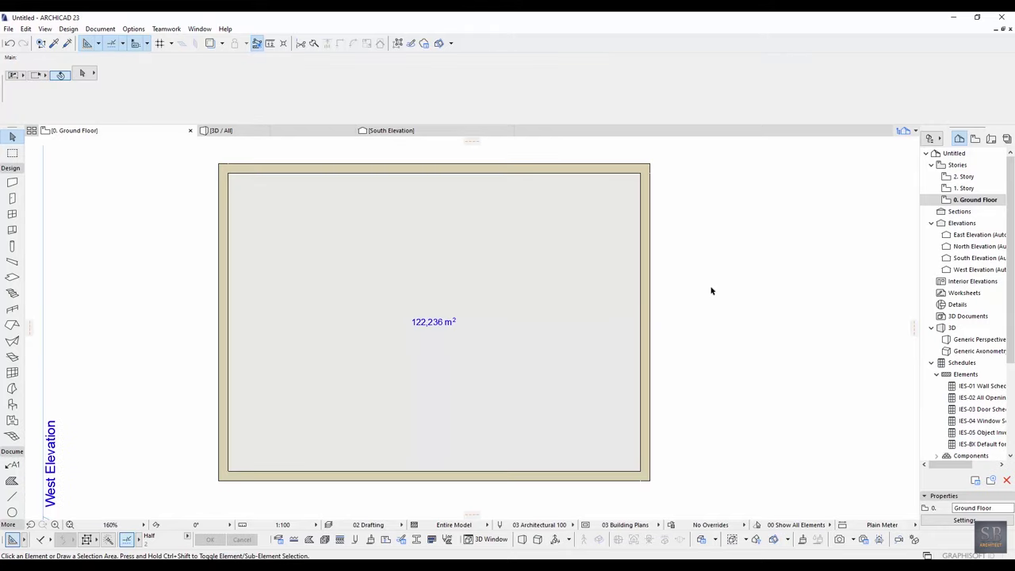
Step: Select the outer walls of the rectangle and reduce their wall thickness
left_click(644, 249)
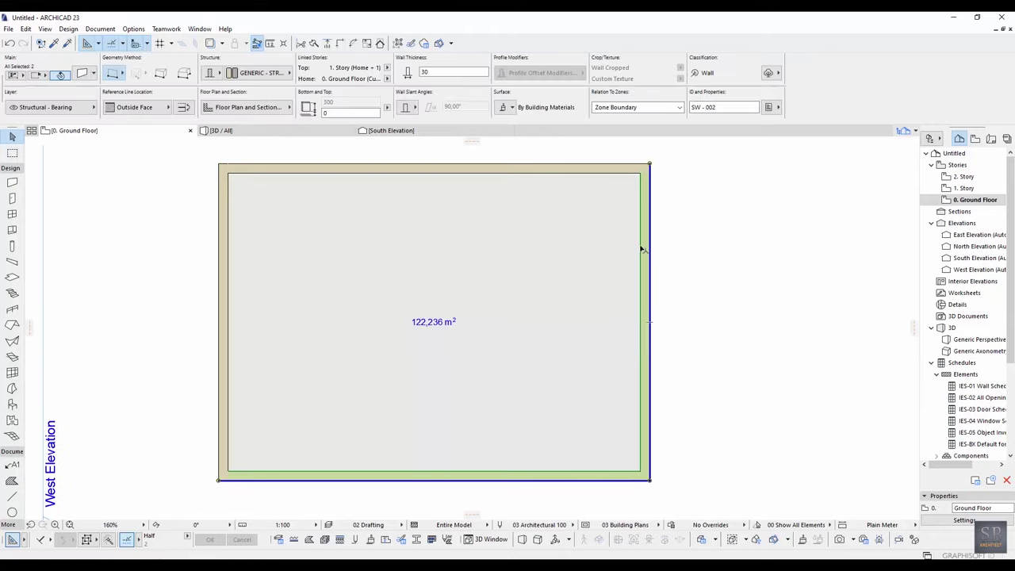
left_click(429, 72)
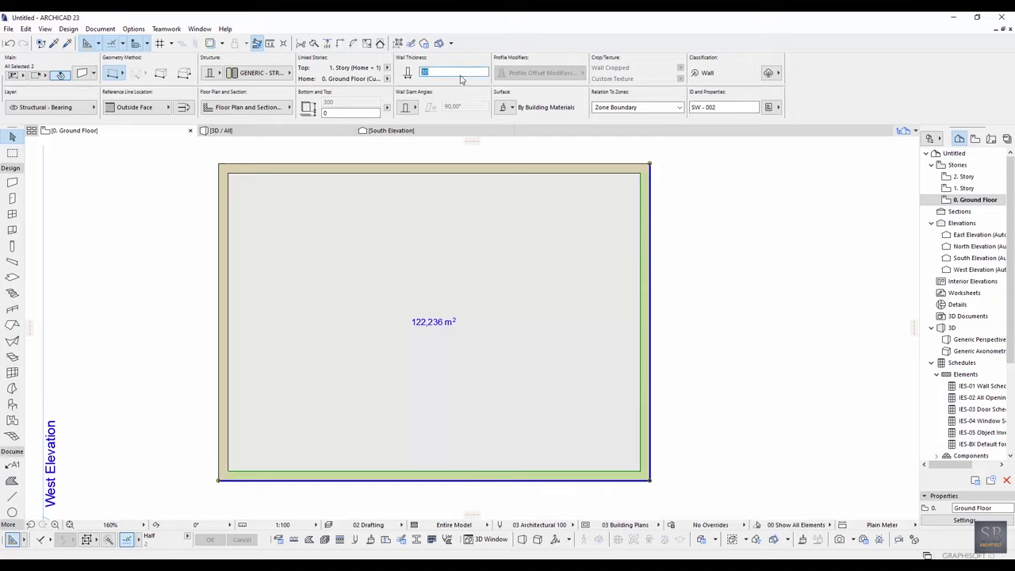
left_click(529, 170, "shift")
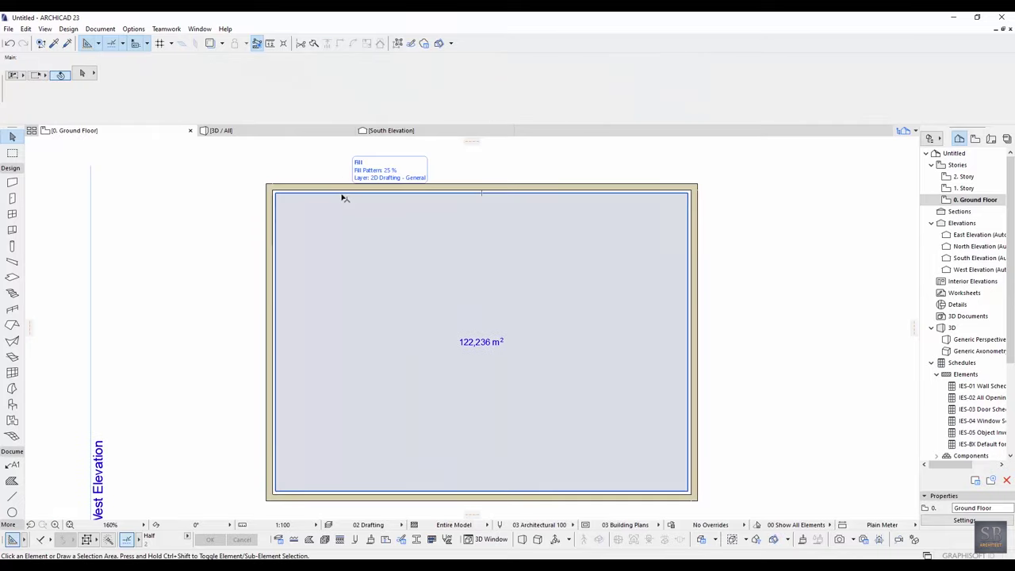
Step: Offset all edges of the fill outward by 10 cm to meet the inner faces of the thinner walls
left_click(345, 198)
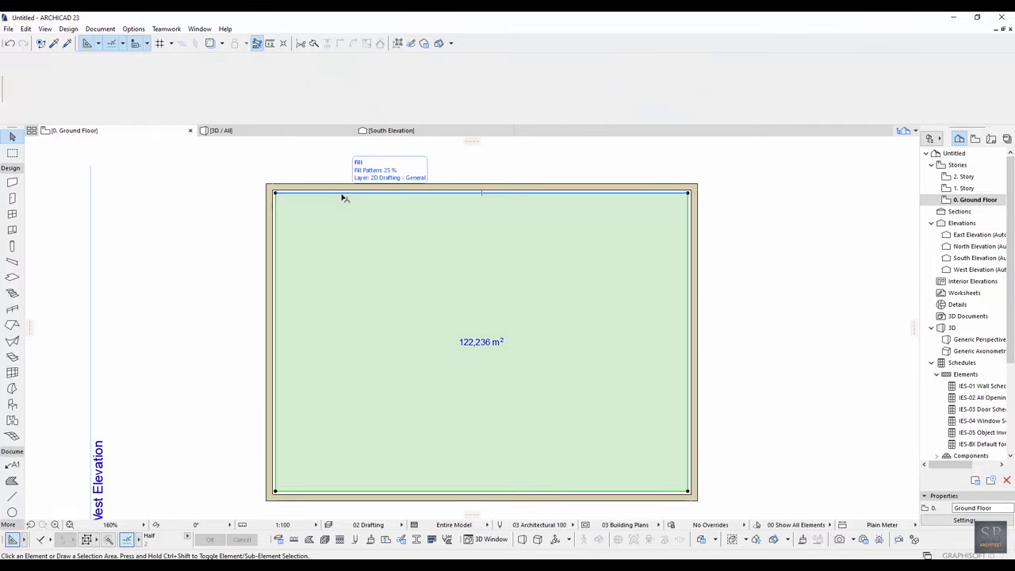
left_click(343, 196)
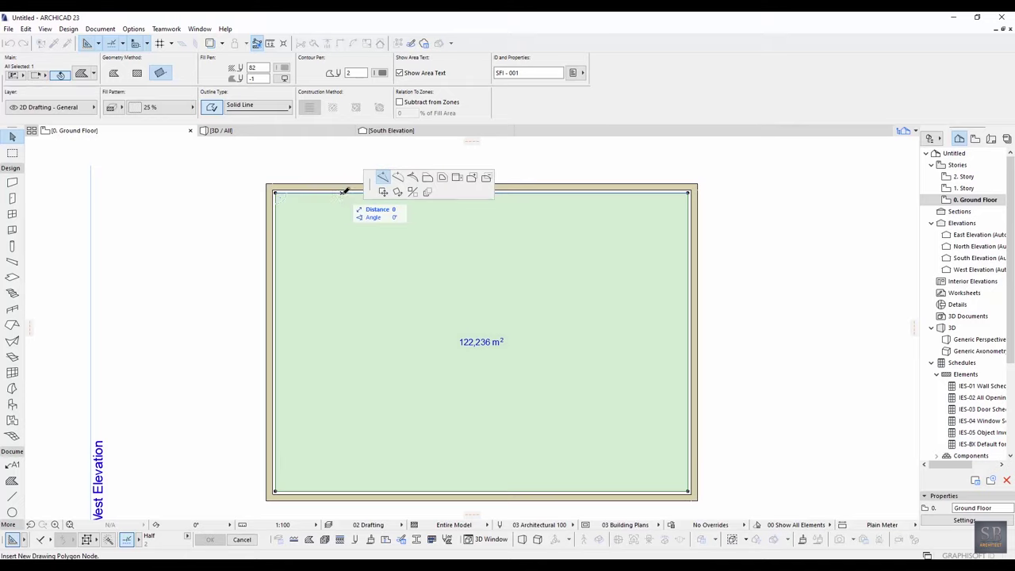
left_click(442, 181)
scroll(341, 192, "up", 3)
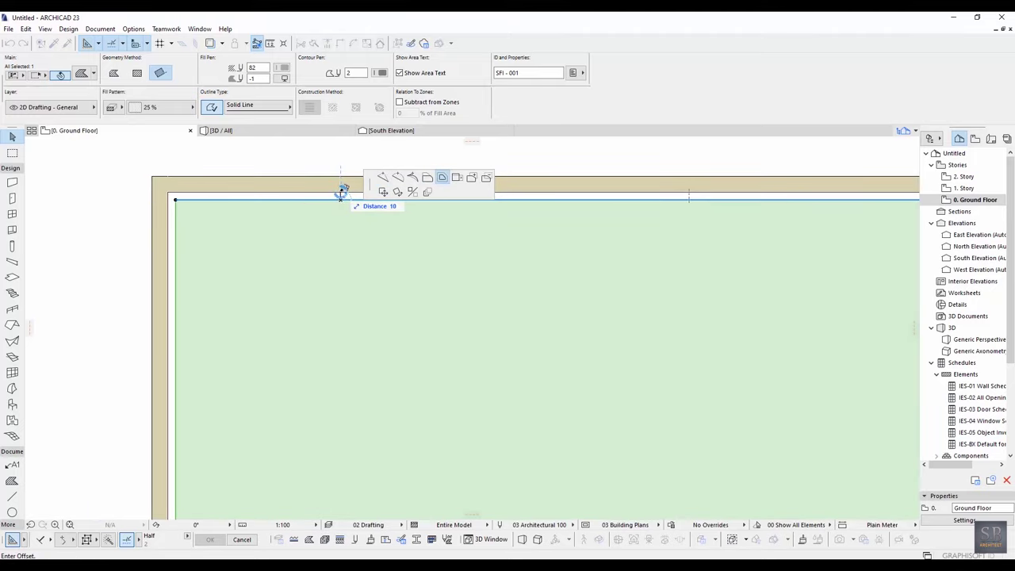
left_click(341, 193)
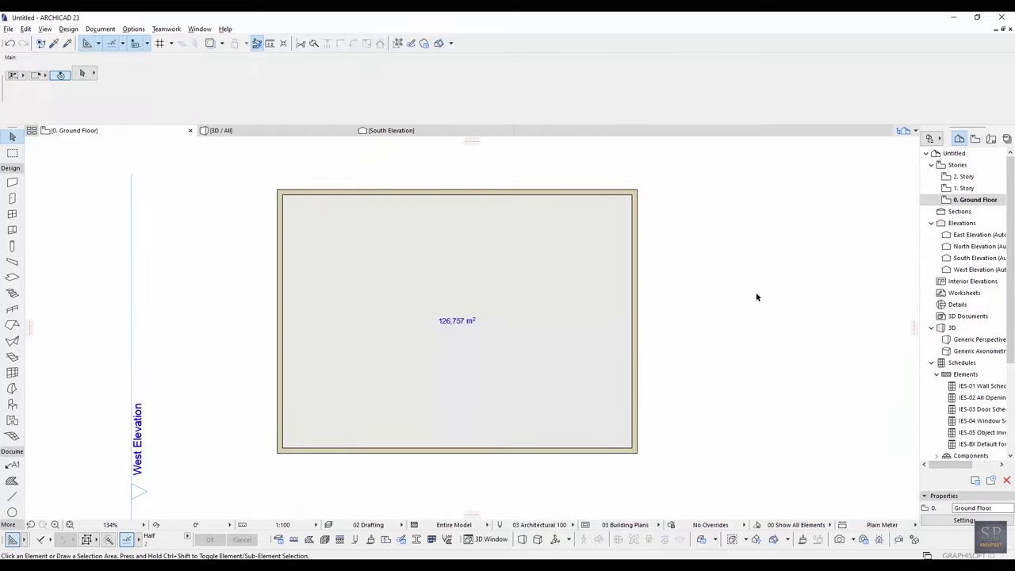
Step: Set the wall thickness to 10 cm and draw a horizontal partition across the room from the left to the right outer wall
left_click(12, 181)
scroll(284, 276, "up", 1)
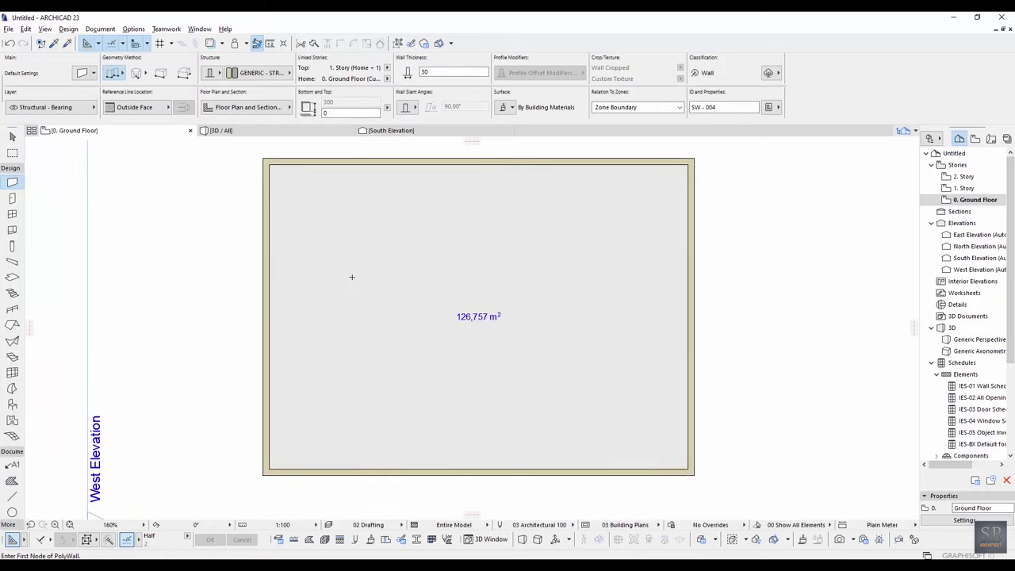
left_click(447, 70)
type("10")
middle_click_drag(448, 200, 439, 204)
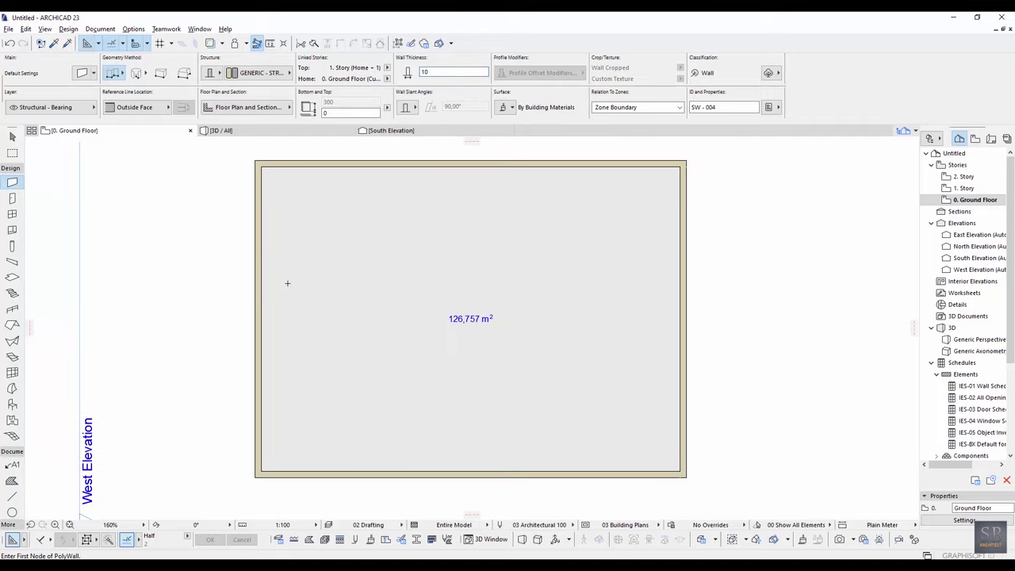
left_click(262, 301)
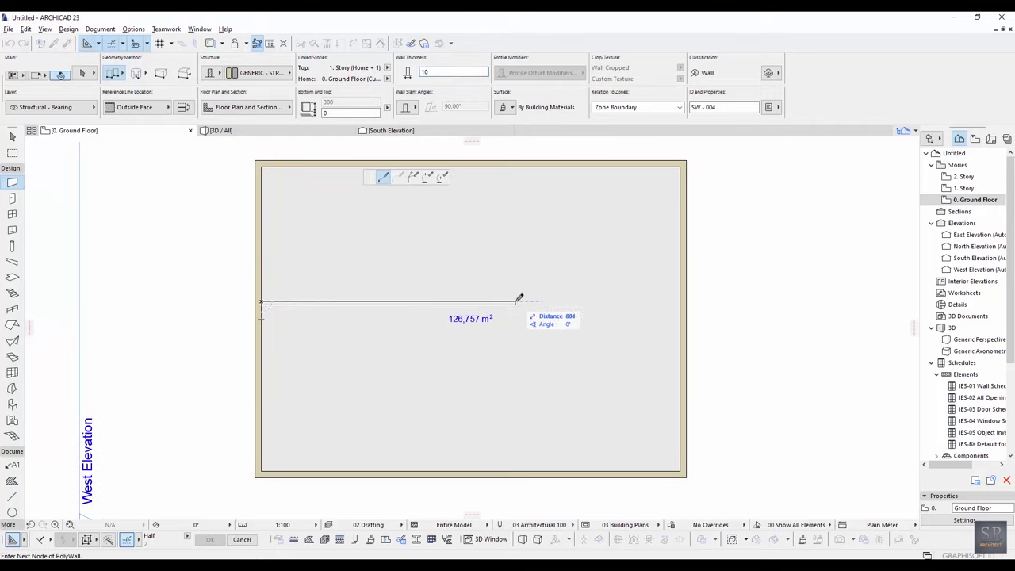
double_click(685, 301)
Step: Draw a vertical partition wall from the upper to the lower outer wall, crossing the horizontal partition left of the room's centre
scroll(635, 291, "down", 2)
scroll(467, 199, "up", 1)
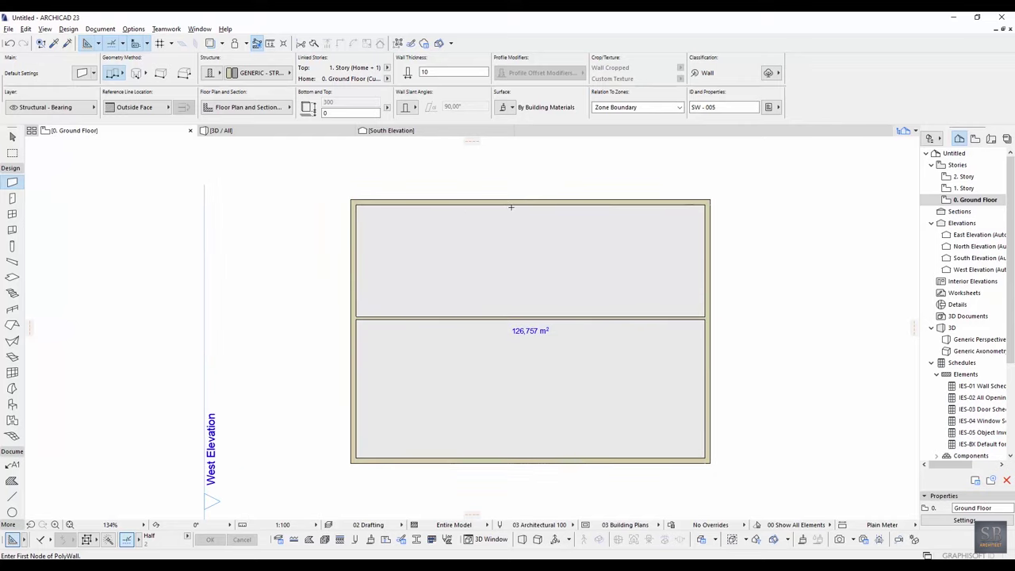
left_click(508, 205)
double_click(480, 413)
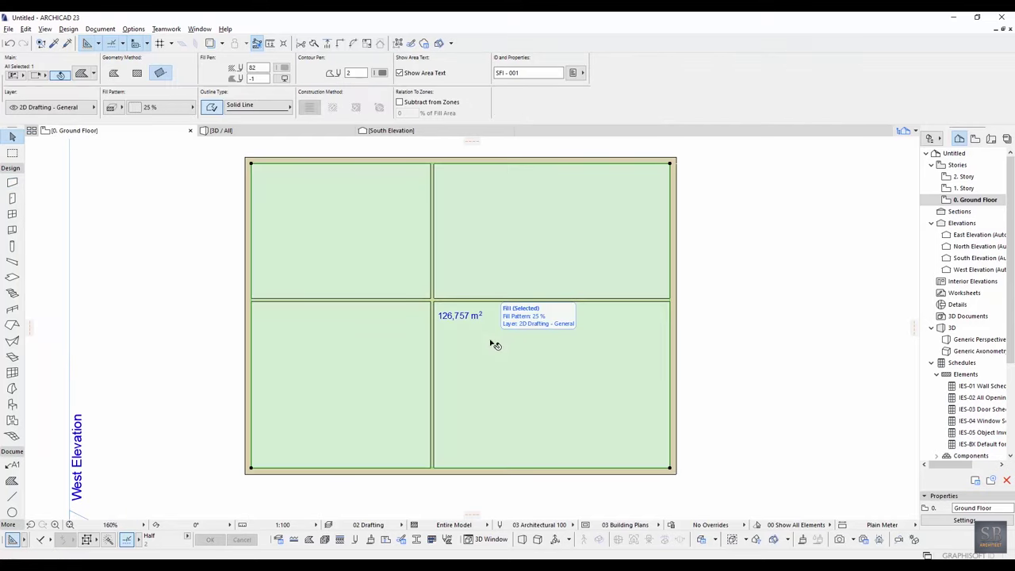
Step: Delete the area fill covering the rooms
key("Delete")
Step: Place a copy of the vertical partition wall 180 cm to its left
middle_click_drag(483, 340, 575, 343)
right_click(545, 342)
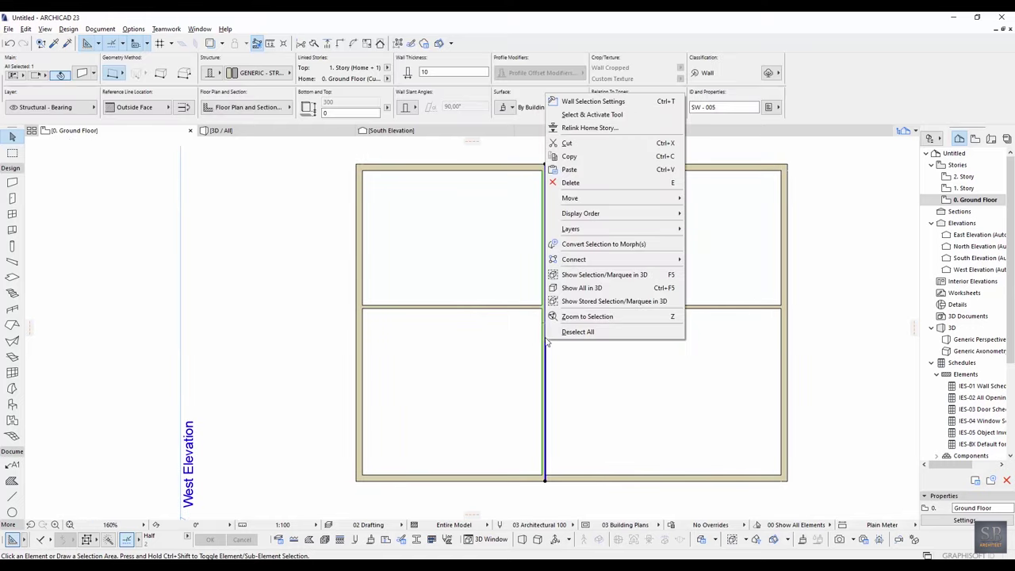
mouse_move(659, 198)
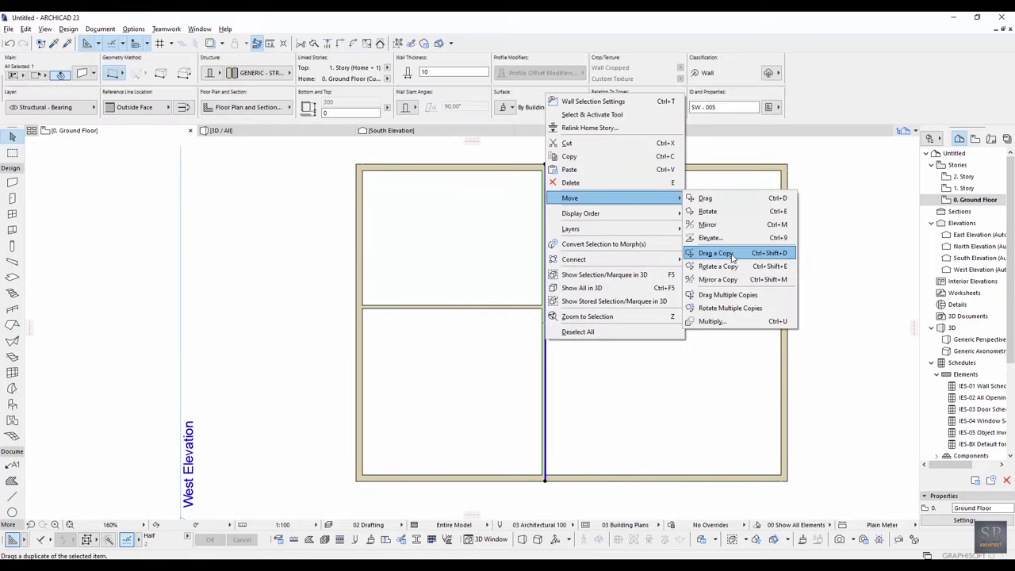
left_click(733, 253)
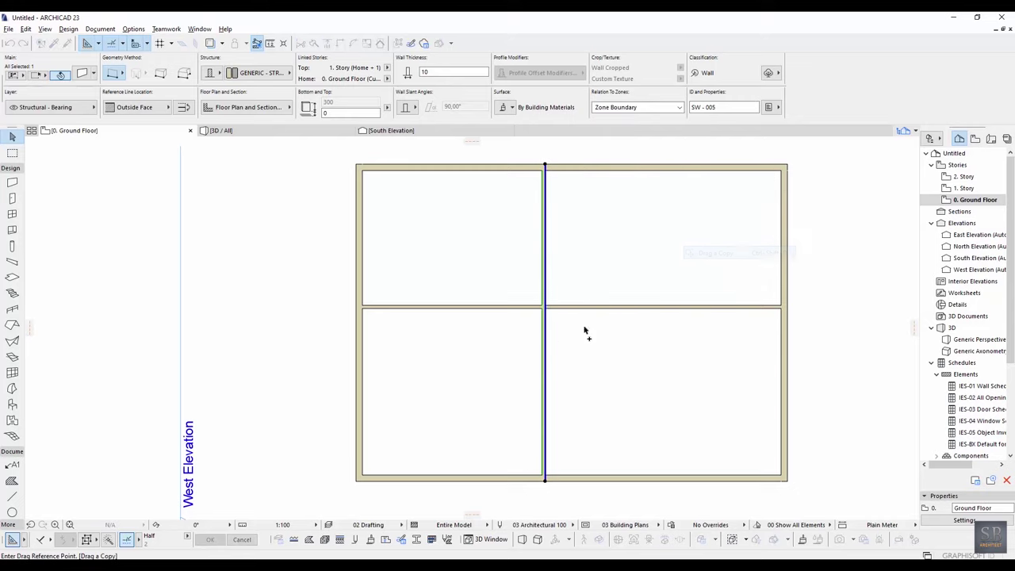
left_click(548, 343)
type("180")
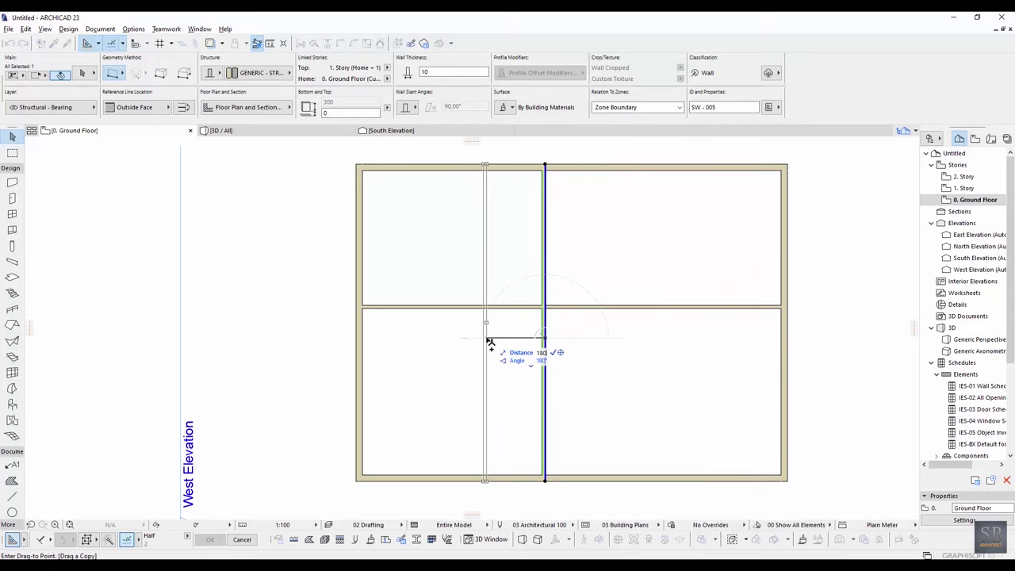
key("Return")
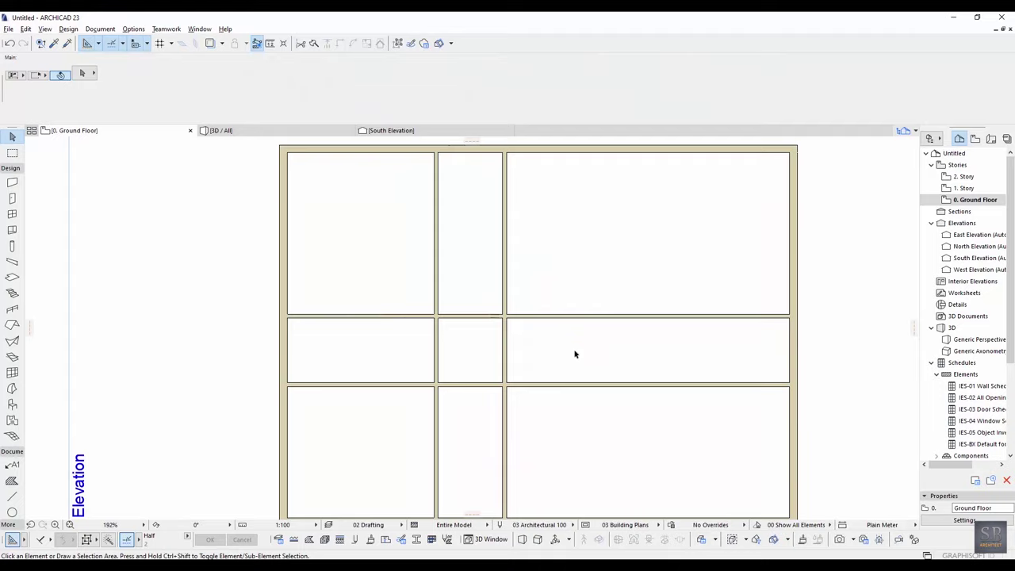
Step: Trim the lower horizontal partition between the two vertical ones, and the right vertical partition between the two horizontal ones
left_click(479, 384, "ctrl")
left_click(505, 352, "ctrl")
middle_click_drag(504, 353, 399, 272)
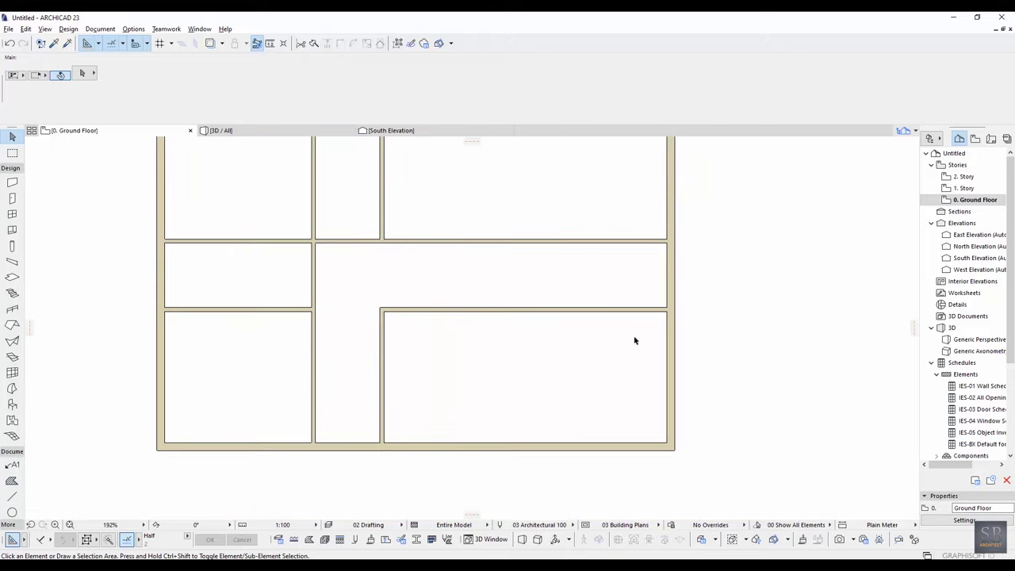
Step: Delete the lower horizontal partition's piece in the left room and the right vertical partition's piece above the upper horizontal wall
middle_click_drag(321, 275, 572, 297)
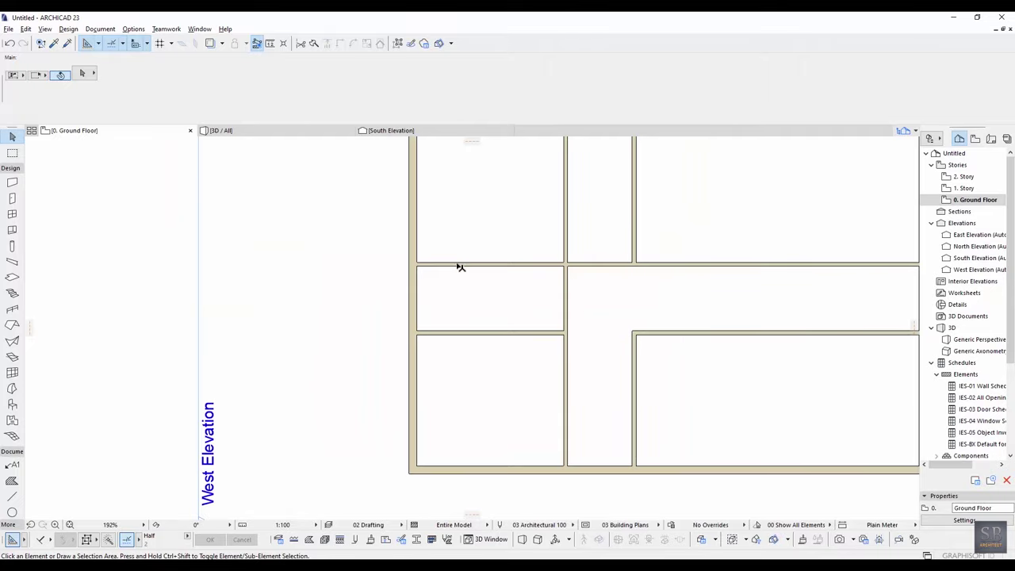
middle_click_drag(420, 383, 406, 427)
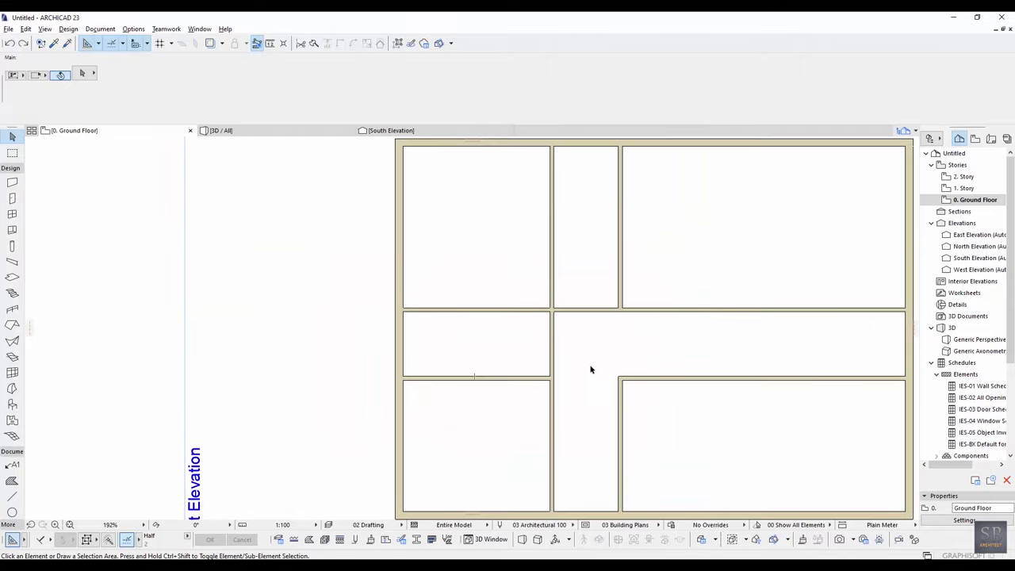
left_click(503, 382)
key("Delete")
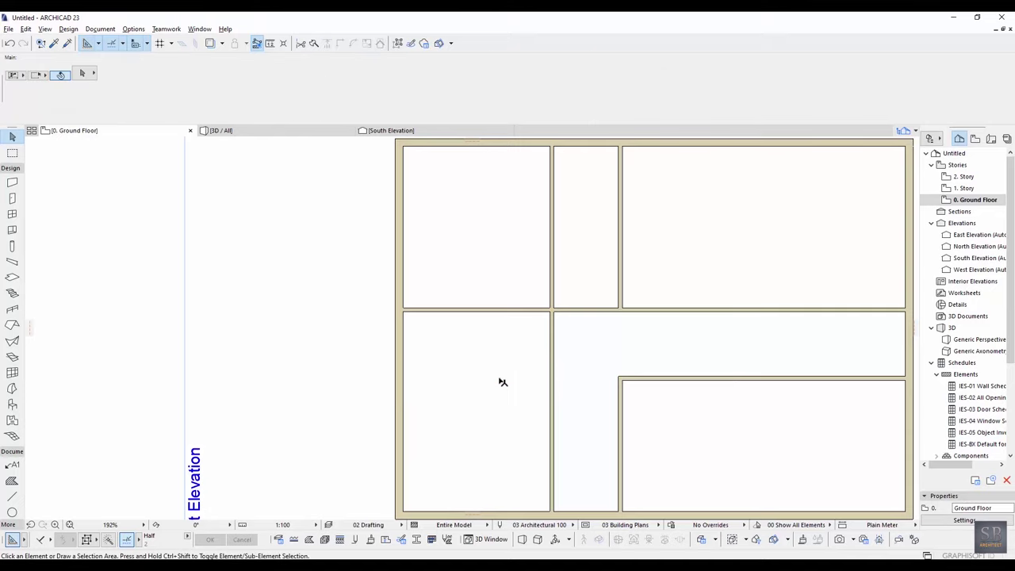
middle_click_drag(637, 261, 460, 258)
left_click(531, 284)
key("Delete")
Step: Shorten the upper horizontal partition by moving its right end back to the left vertical partition
left_click(635, 326)
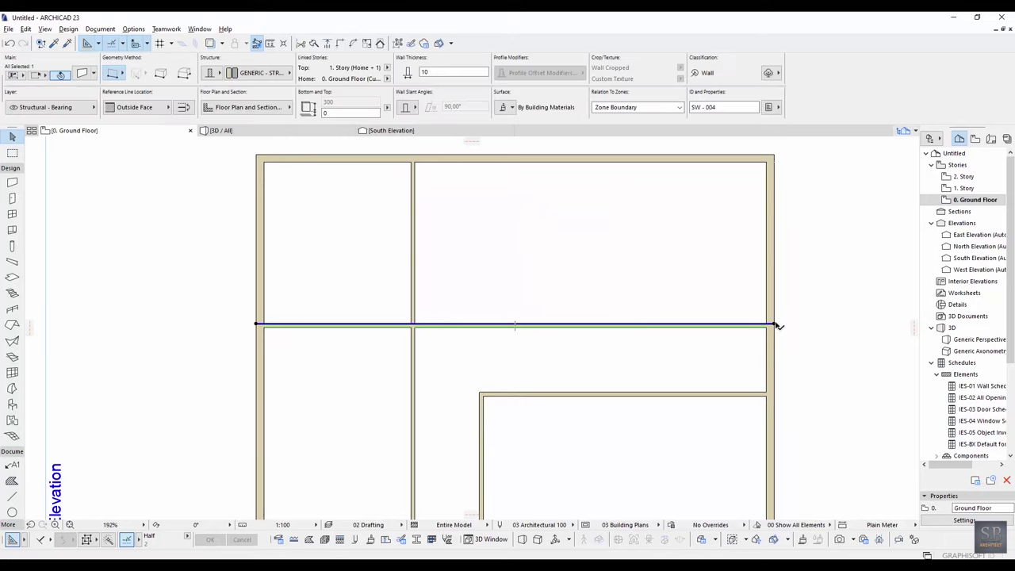
left_click(774, 324)
left_click(414, 325)
key("Escape")
scroll(645, 330, "down", 1)
middle_click_drag(646, 331, 567, 321)
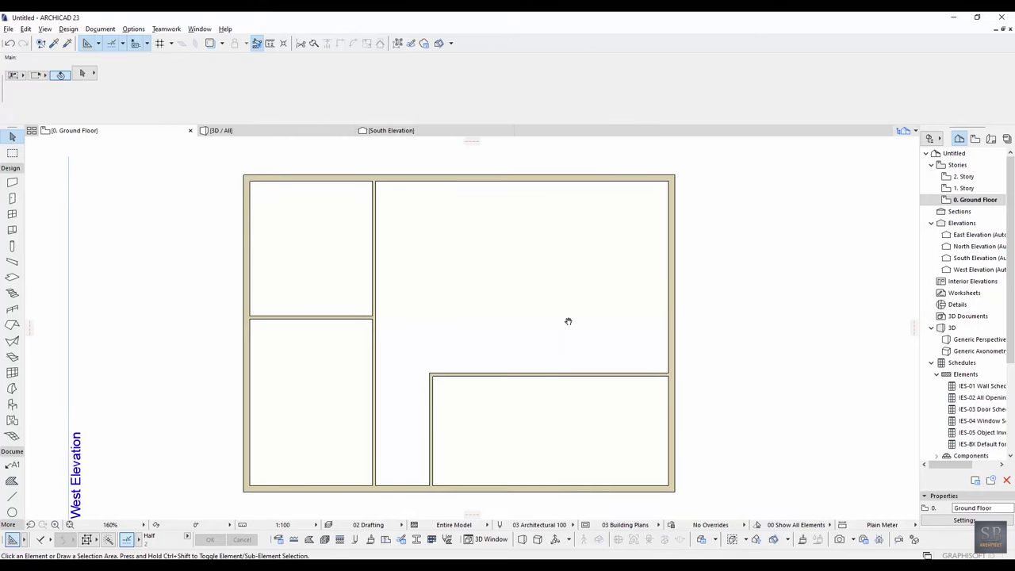
Step: Cover the upper-left room with a 25 % fill and turn on its area text
scroll(568, 322, "up", 2)
left_click(12, 481)
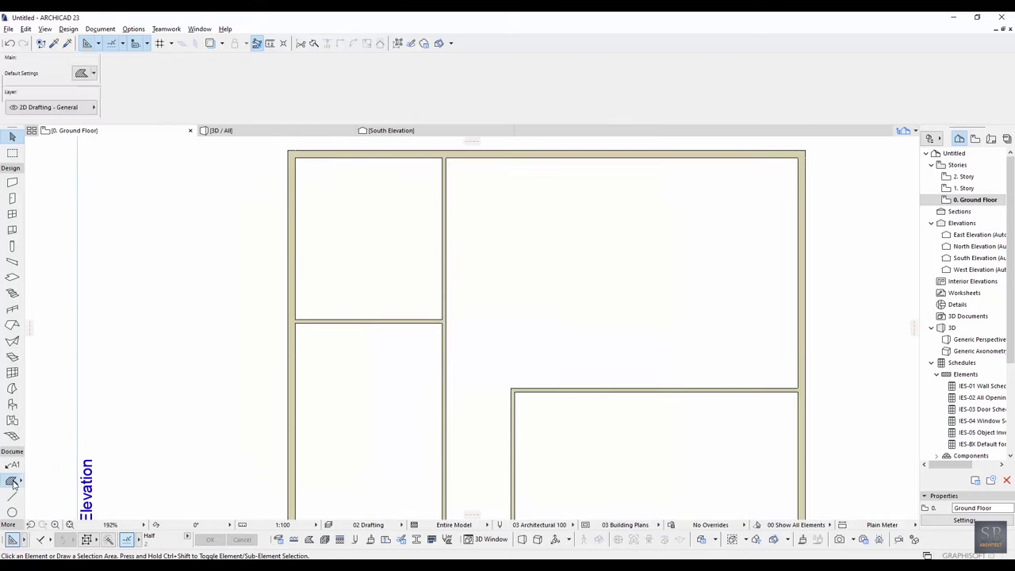
middle_click_drag(331, 288, 431, 323)
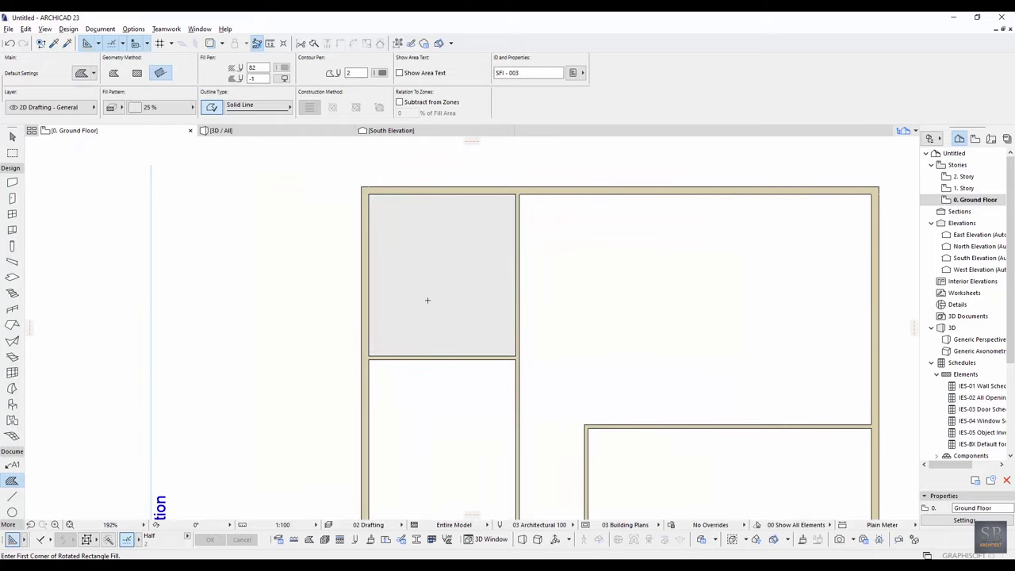
left_click(426, 297)
left_click(399, 73)
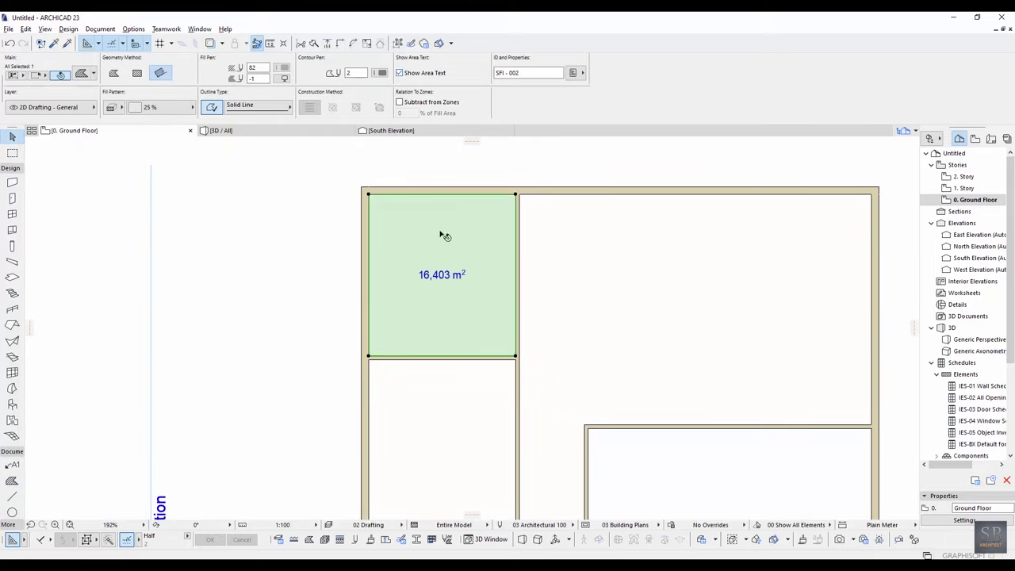
middle_click_drag(458, 305, 419, 241)
key("Escape")
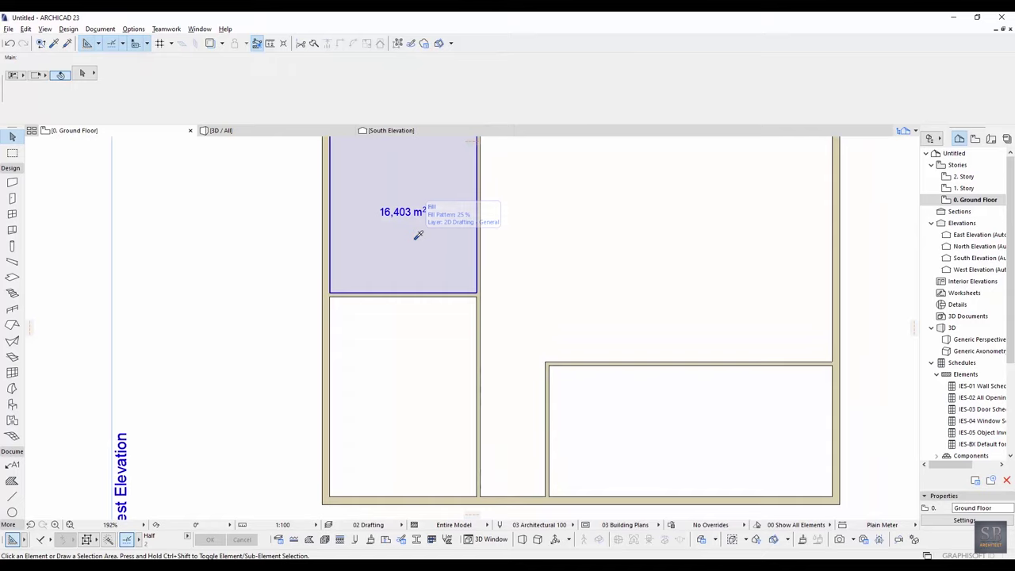
Step: Pick up the upper-left fill's settings and create a matching fill with centred area text in the lower-left room
left_click(419, 235, "alt")
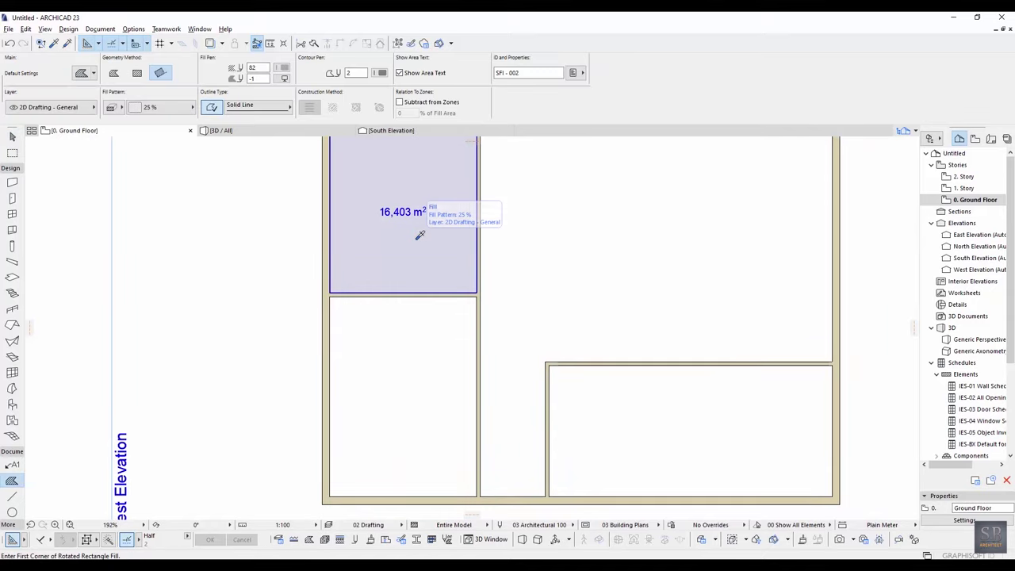
middle_click_drag(394, 338, 390, 295)
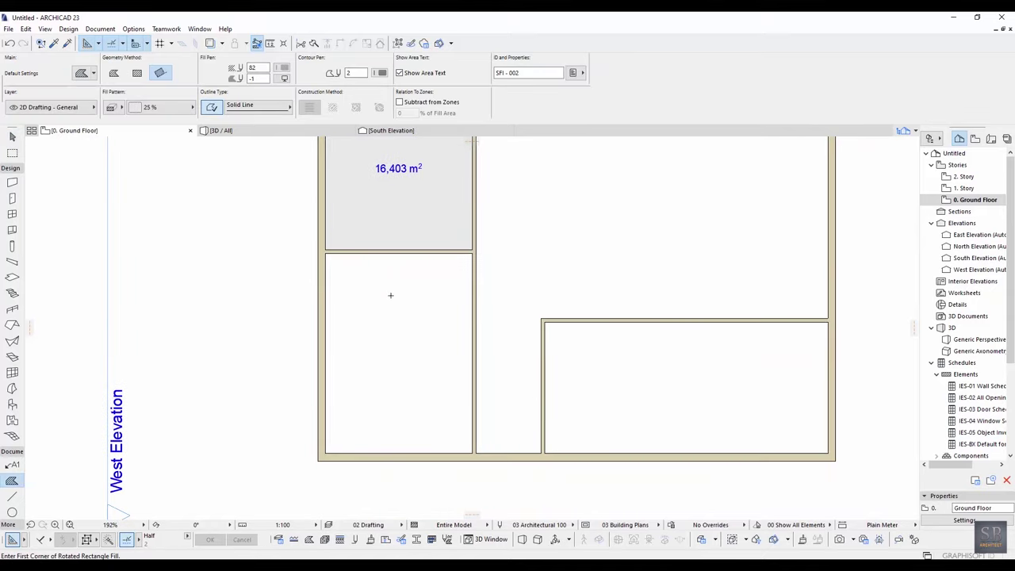
left_click(391, 354)
left_click(392, 351)
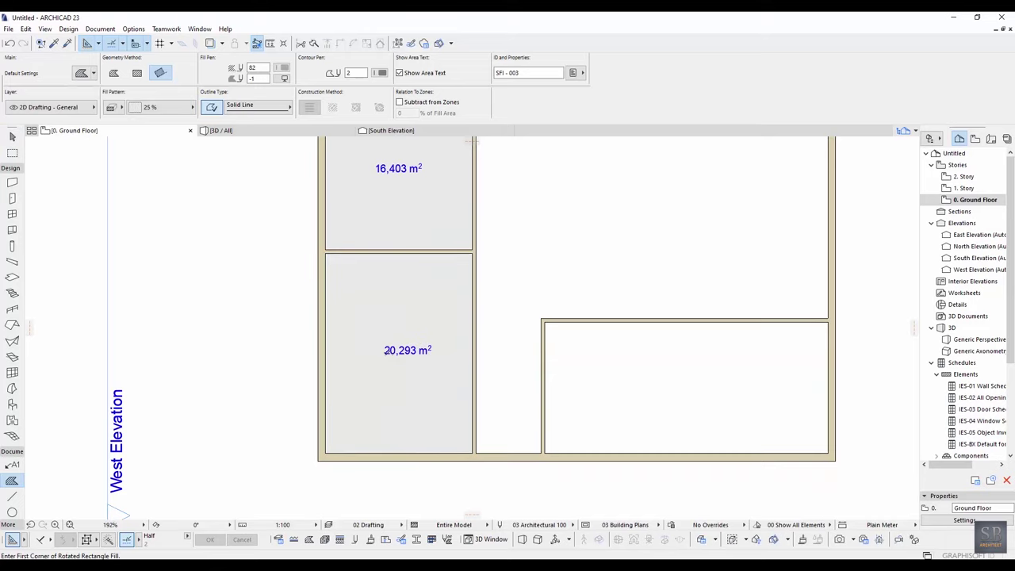
Step: Add fills with area text to the lower-right room and to the large L-shaped space above it
middle_click_drag(391, 351, 310, 351)
left_click(574, 378)
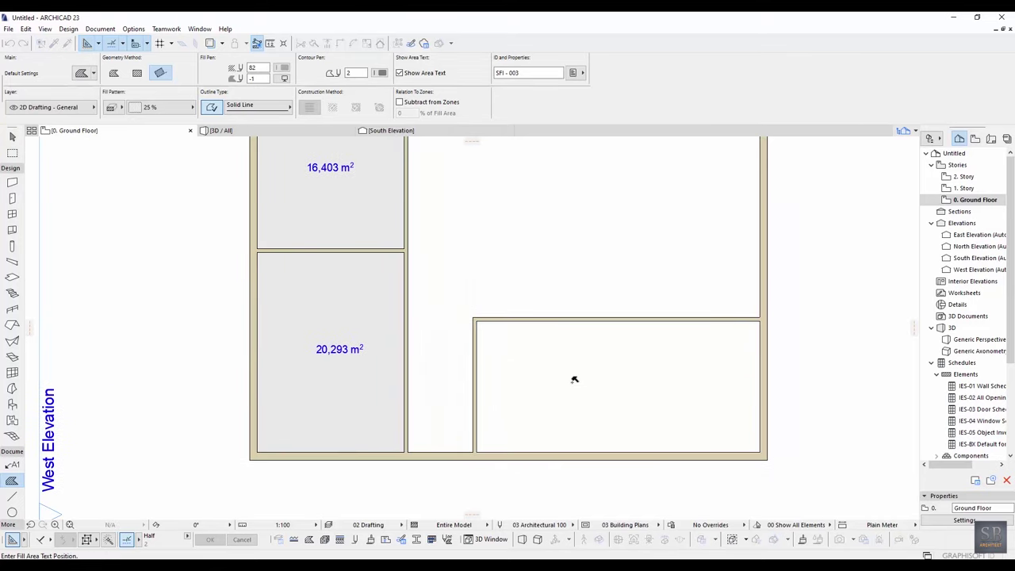
left_click(574, 378)
middle_click_drag(554, 275, 538, 367)
left_click(526, 309)
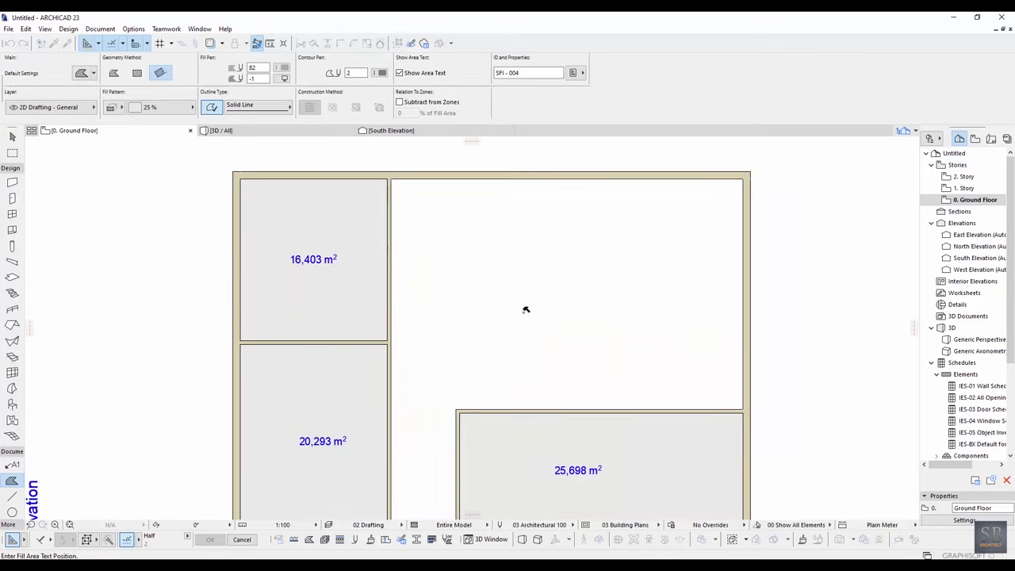
left_click(526, 309)
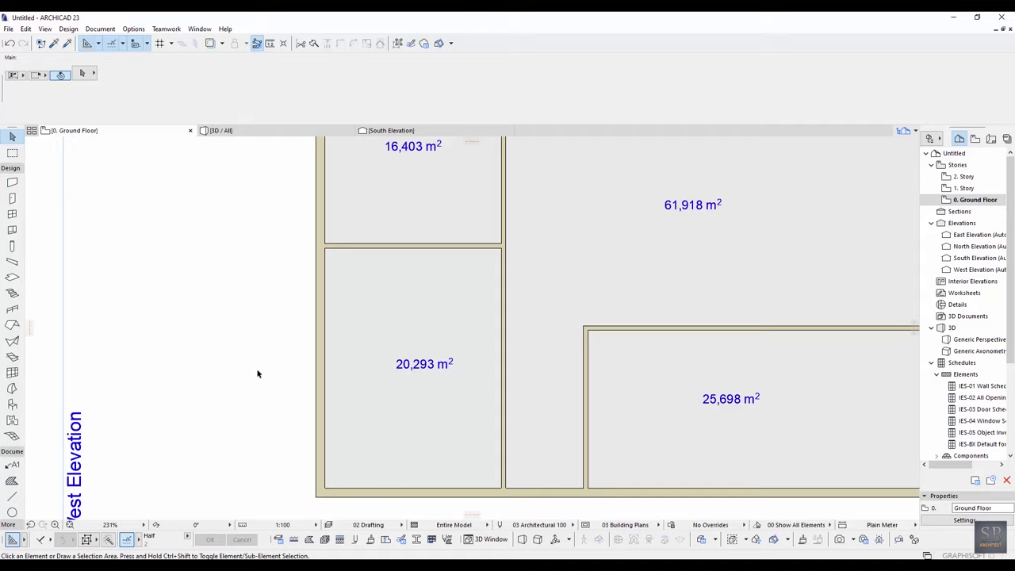
Step: Offset the upper edge of the lower-left room's fill downward until its area is about 8 m²
left_click(439, 321)
scroll(459, 301, "up", 2)
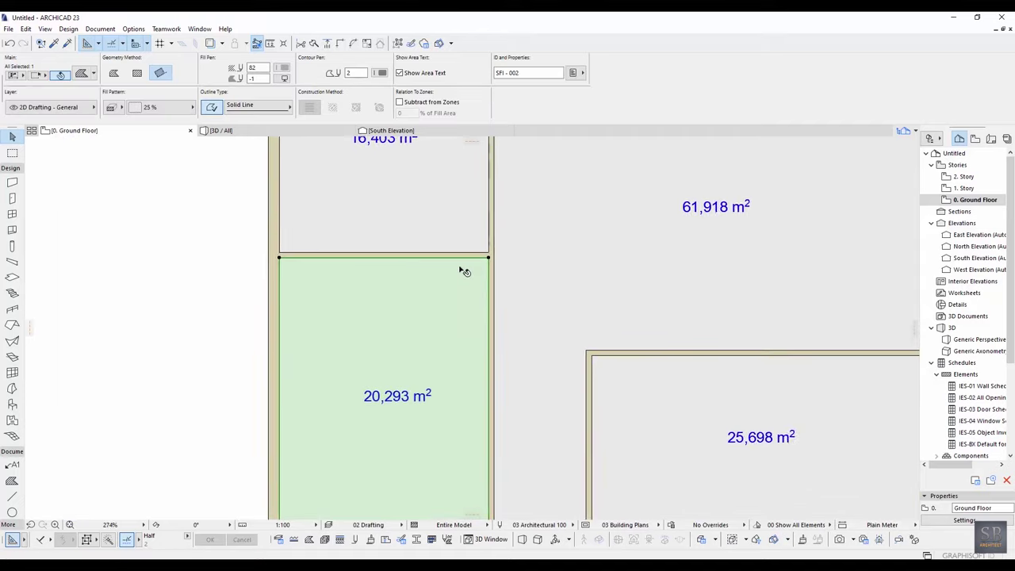
left_click(463, 256)
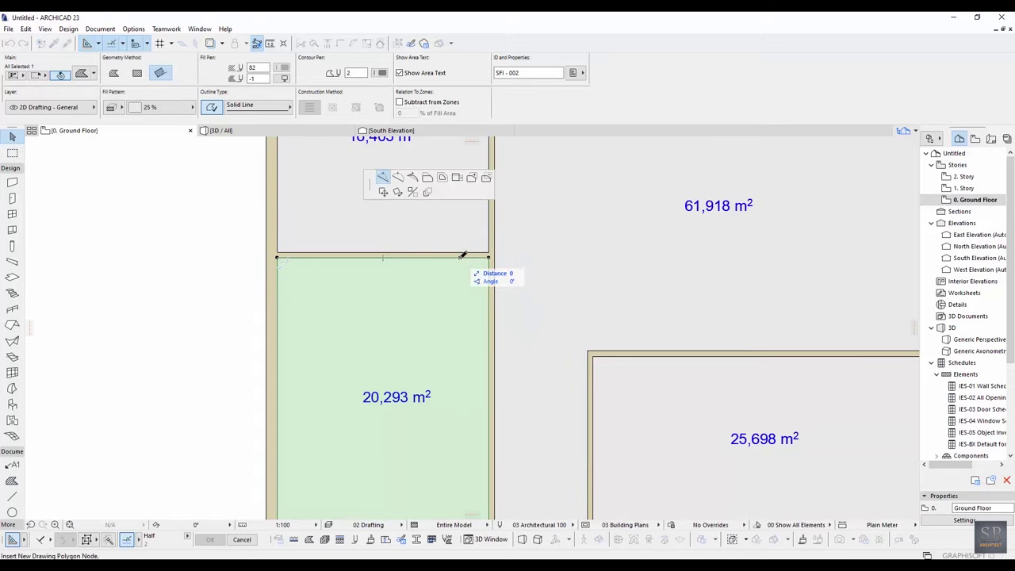
left_click(428, 179)
middle_click_drag(430, 287, 510, 238)
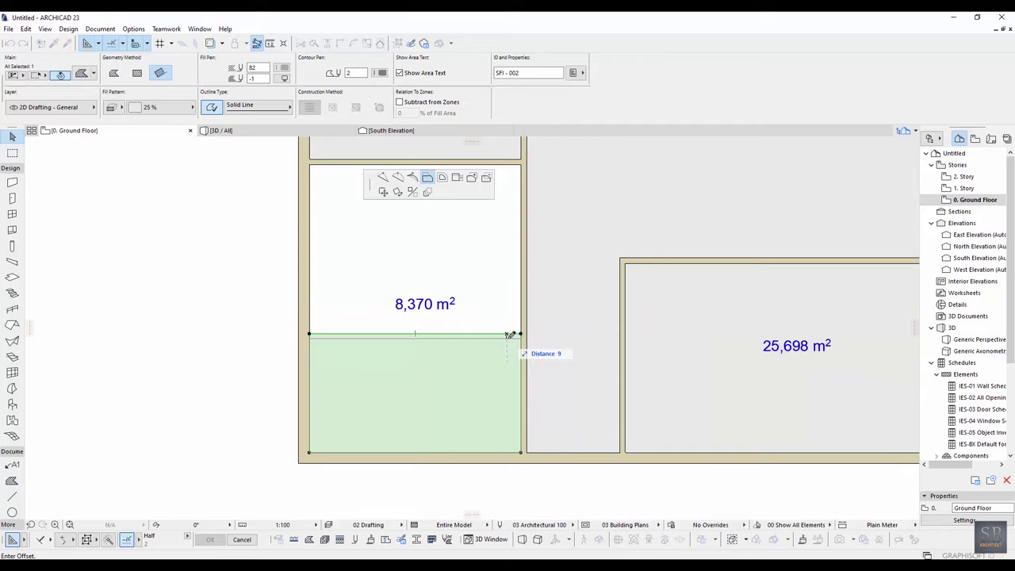
left_click(510, 334)
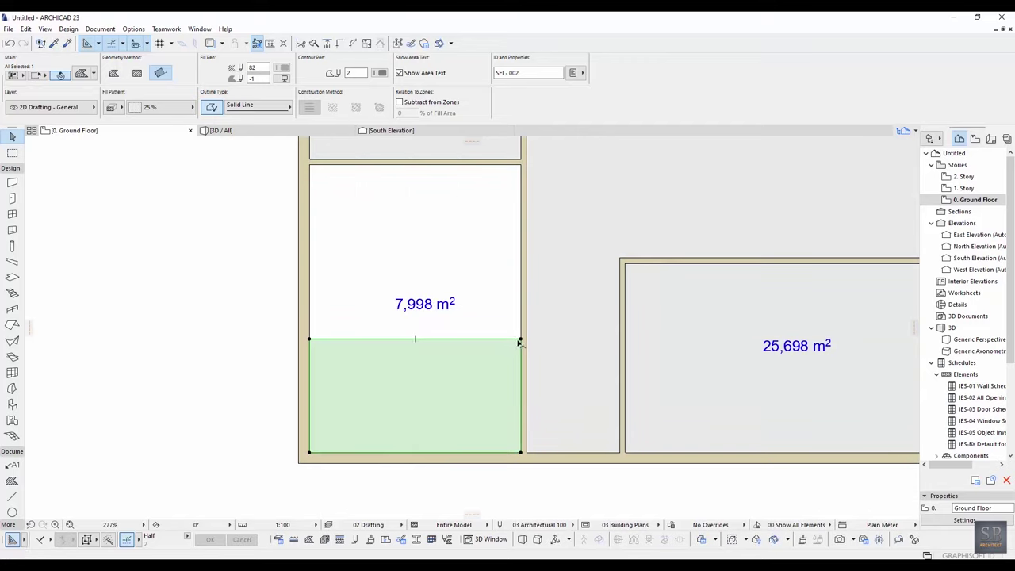
middle_click_drag(516, 340, 493, 336)
key("Escape")
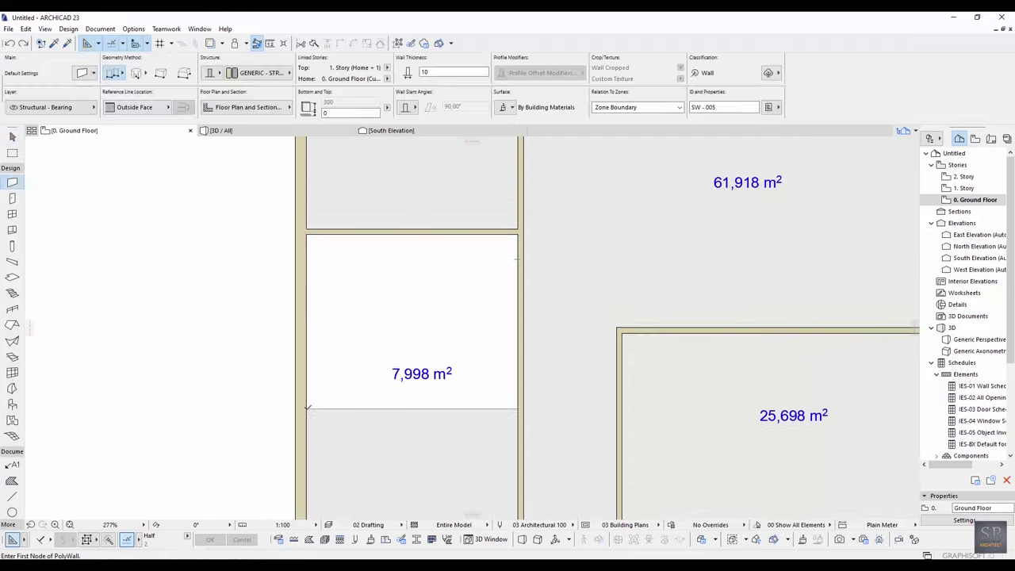
Step: Draw a 10 cm partition along the shortened fill's upper edge and add a fill with area text to the middle-left room
left_click(306, 409)
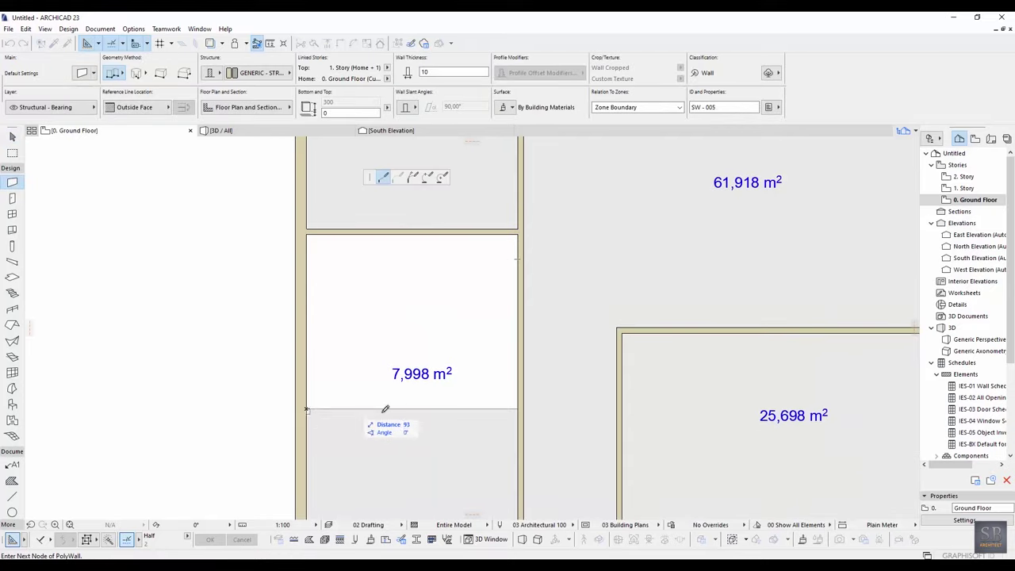
left_click(520, 405)
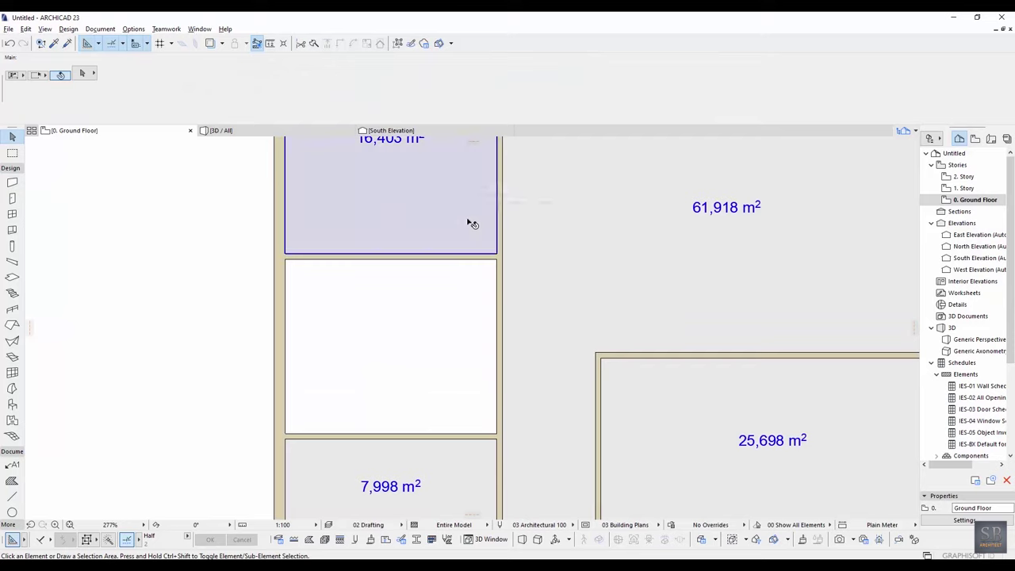
left_click(471, 219)
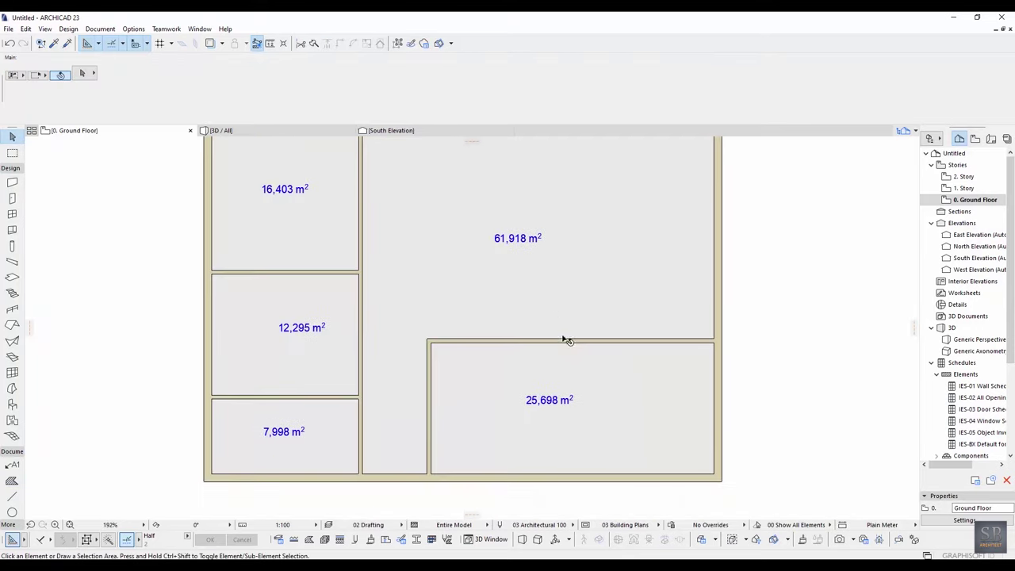
Step: Draw a vertical 10 cm partition from the middle of the lower-right room's upper wall down to the outer wall
scroll(569, 339, "up", 3)
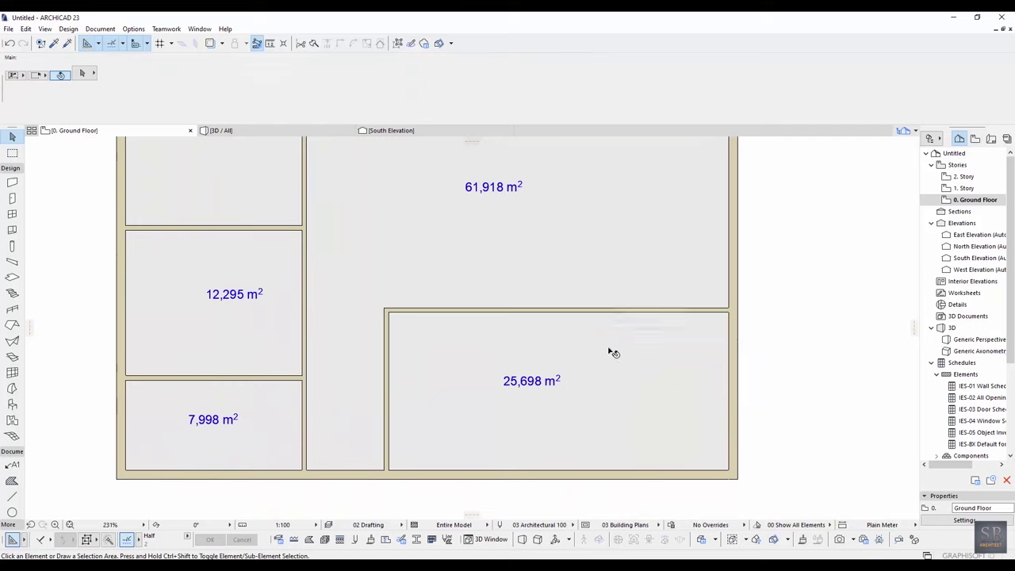
middle_click_drag(609, 349, 559, 338)
left_click(559, 301, "alt")
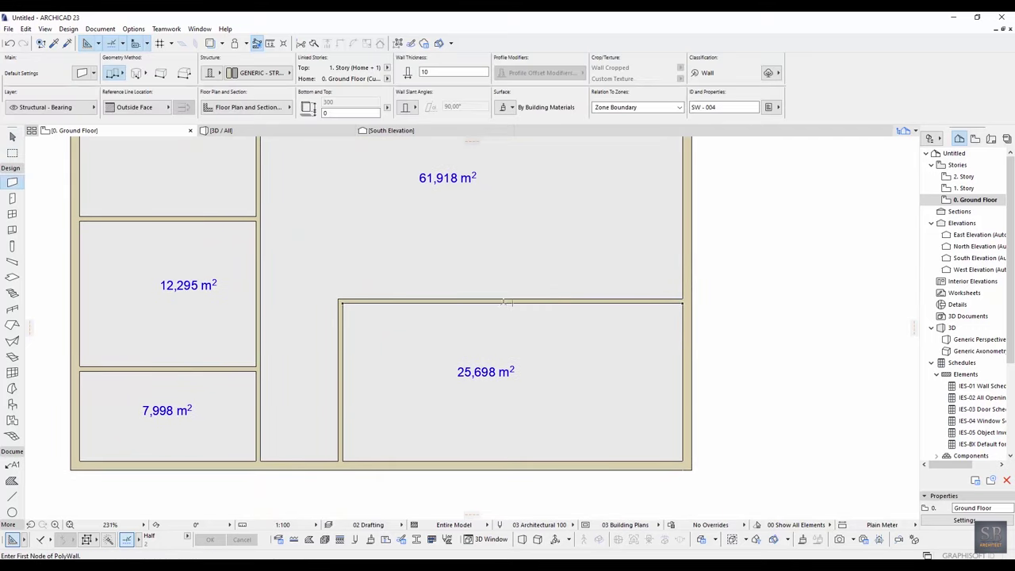
left_click(513, 303)
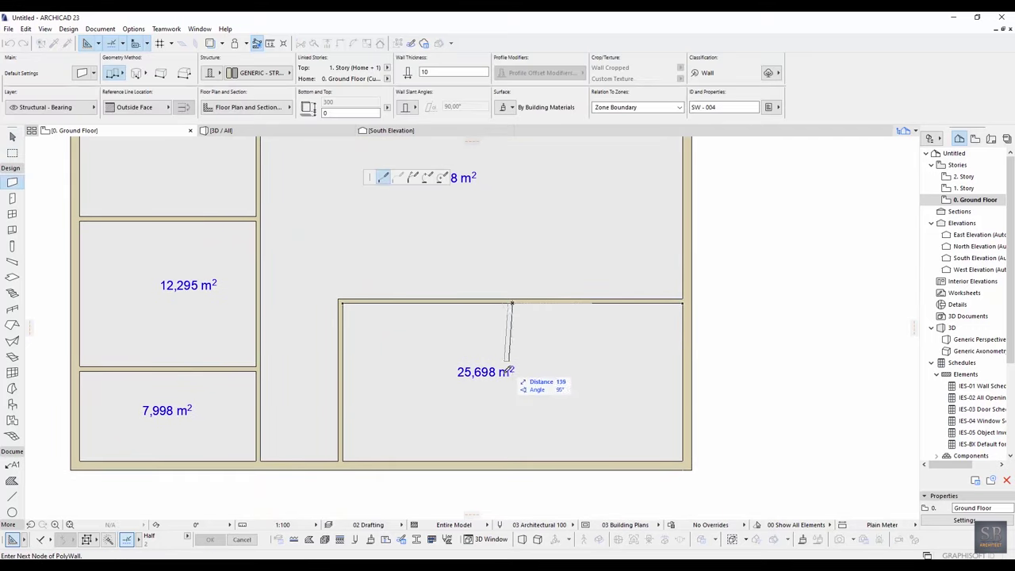
left_click(513, 459)
key("Escape")
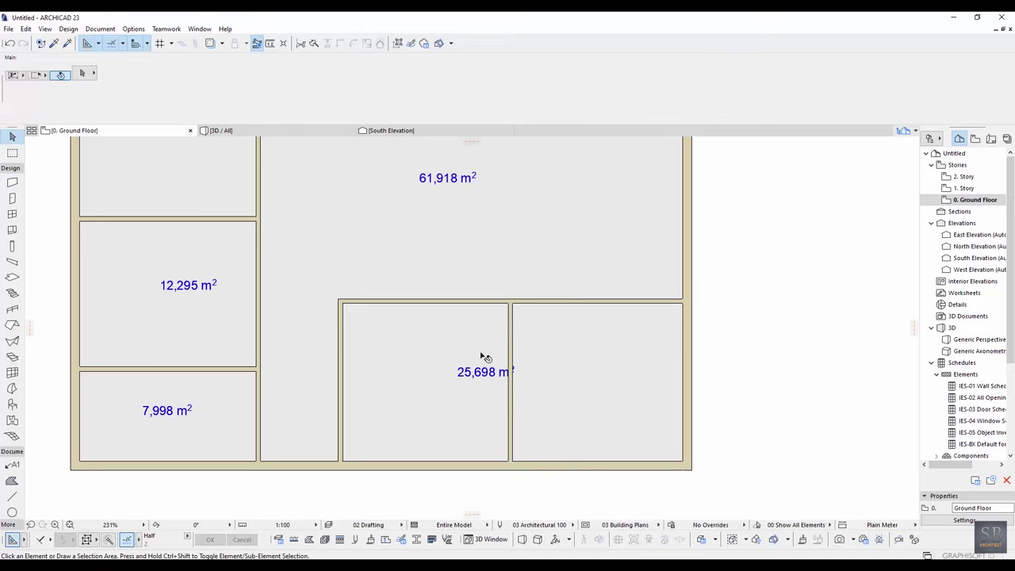
Step: Split the lower-right room's fill along the left face of the vertical partition that divides it
left_click(485, 354)
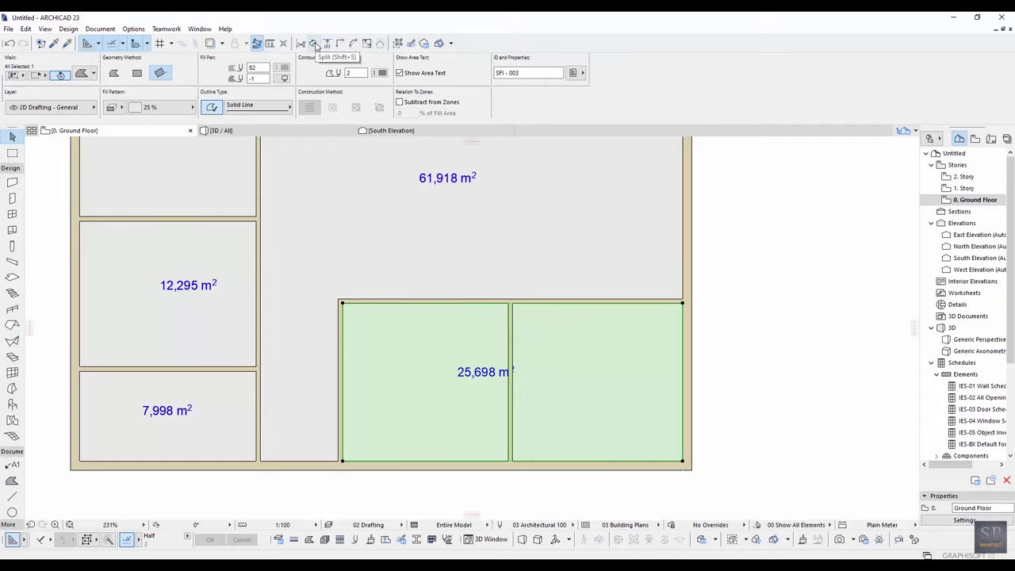
left_click(301, 43)
middle_click_drag(494, 289, 445, 220)
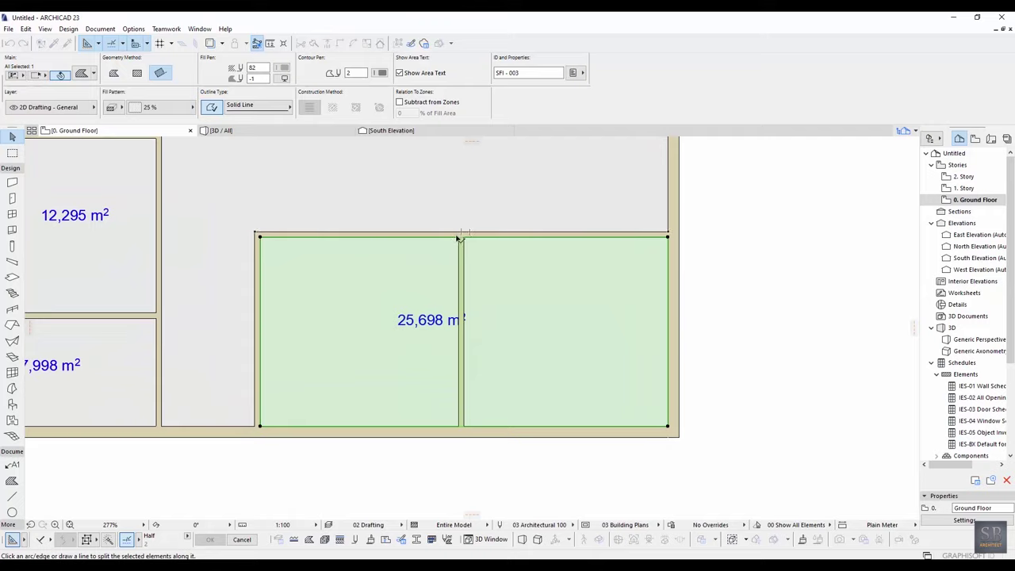
left_click(458, 237)
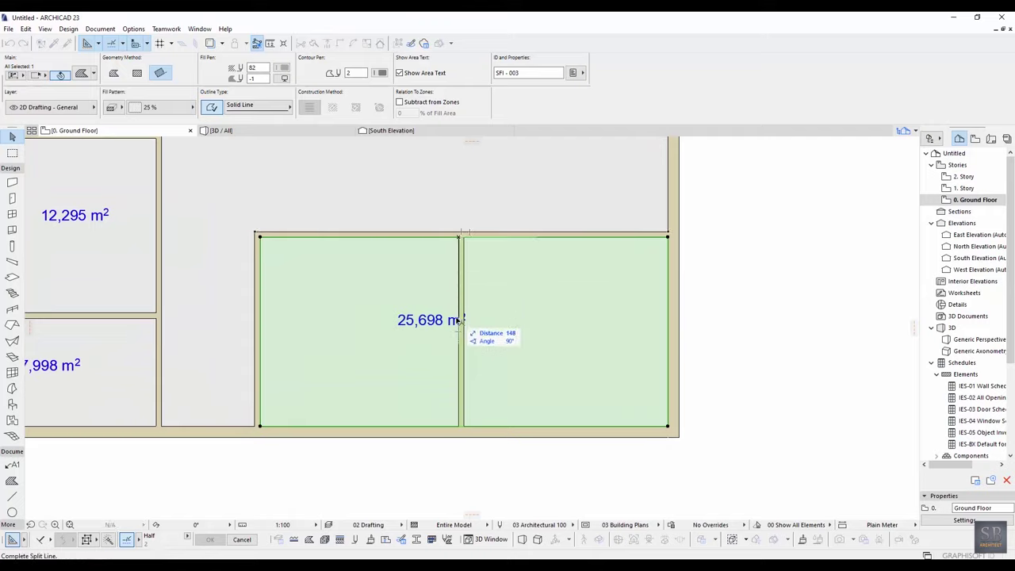
left_click(460, 463)
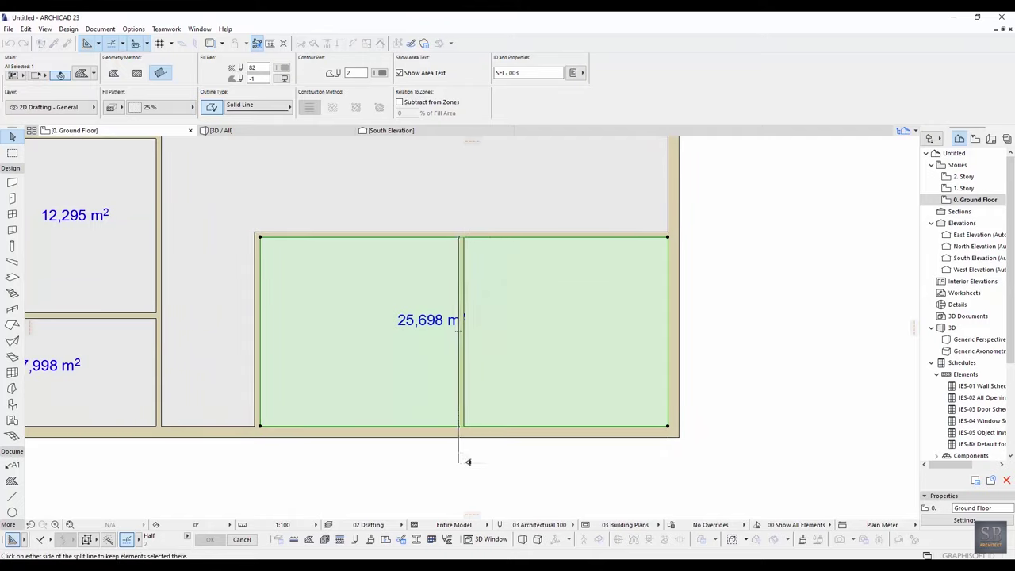
left_click(522, 458)
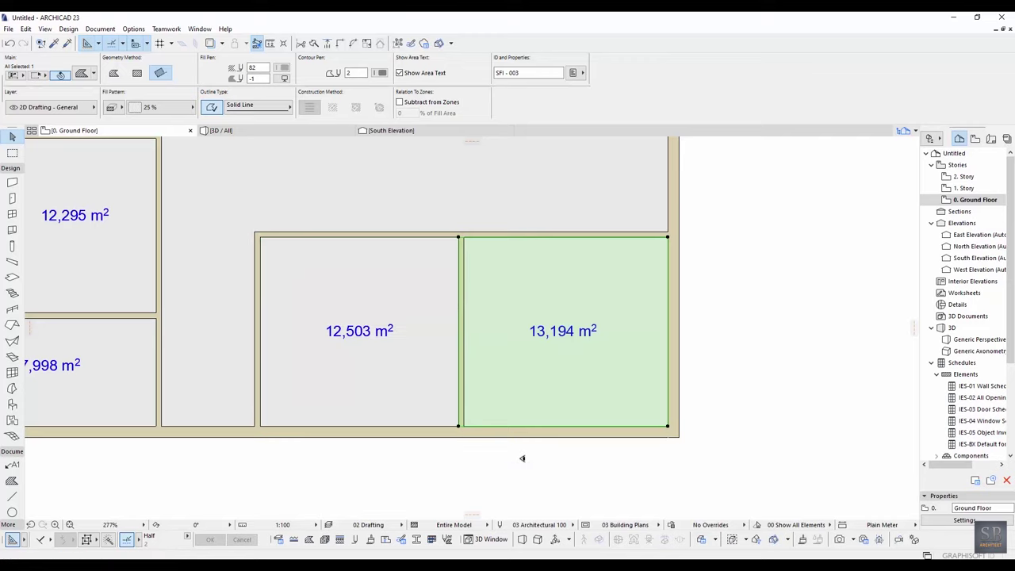
Step: Offset the left edge of the split-off right fill to the partition's right face
scroll(508, 349, "up", 3)
left_click(521, 265)
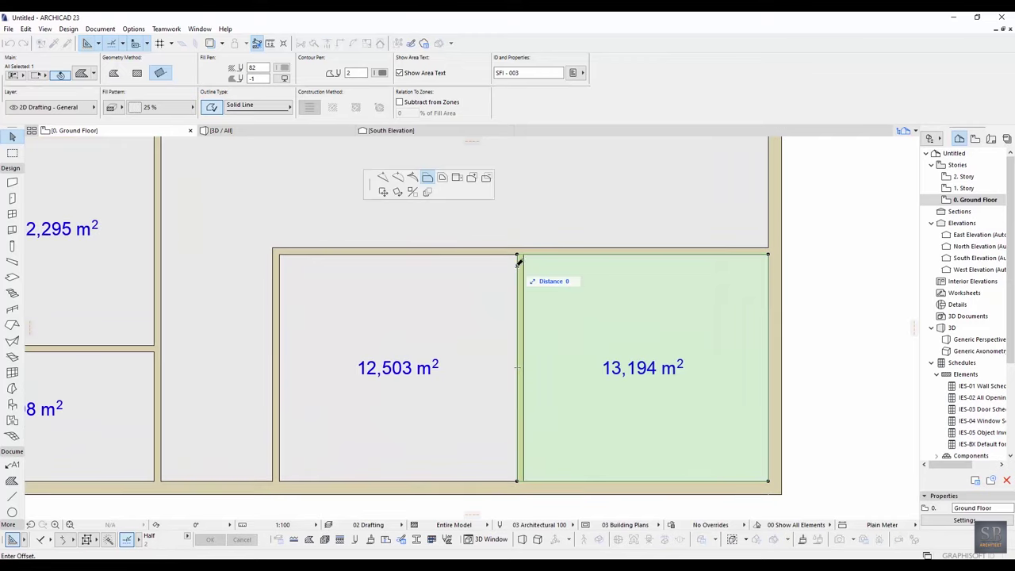
left_click(524, 255)
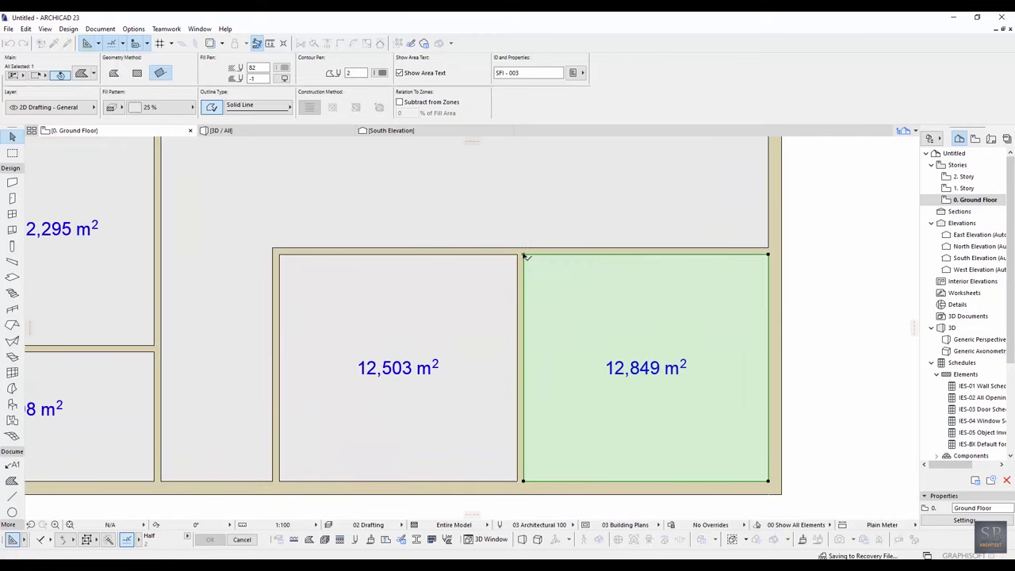
scroll(514, 257, "down", 1)
scroll(634, 317, "down", 3)
left_click(728, 335)
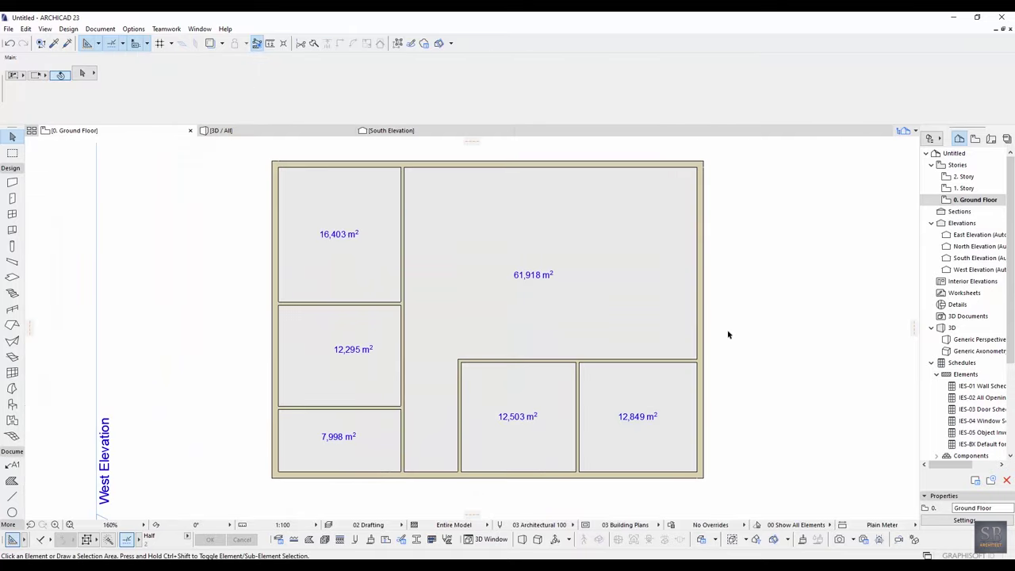
middle_click_drag(736, 318, 732, 322)
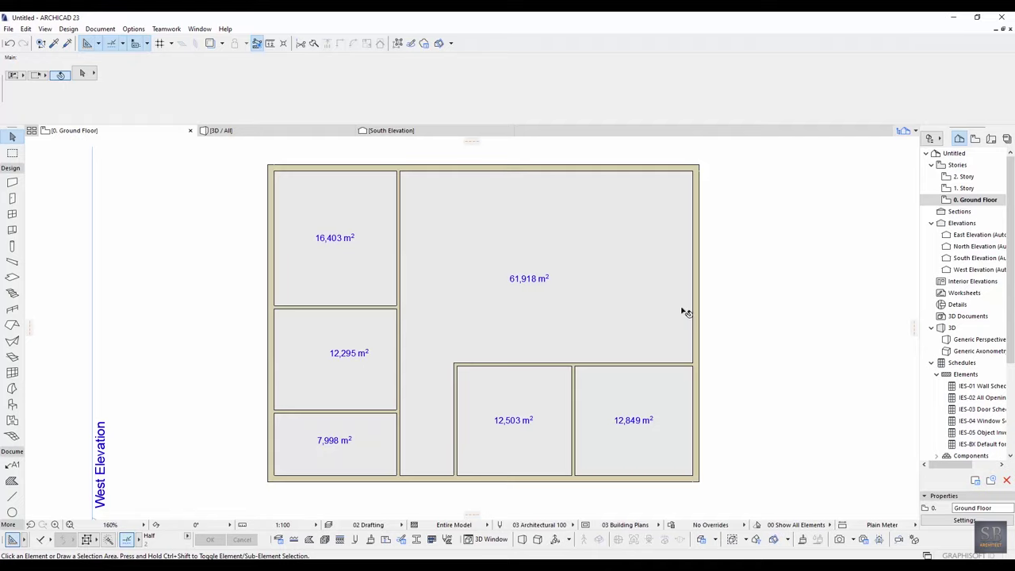
left_click(13, 154)
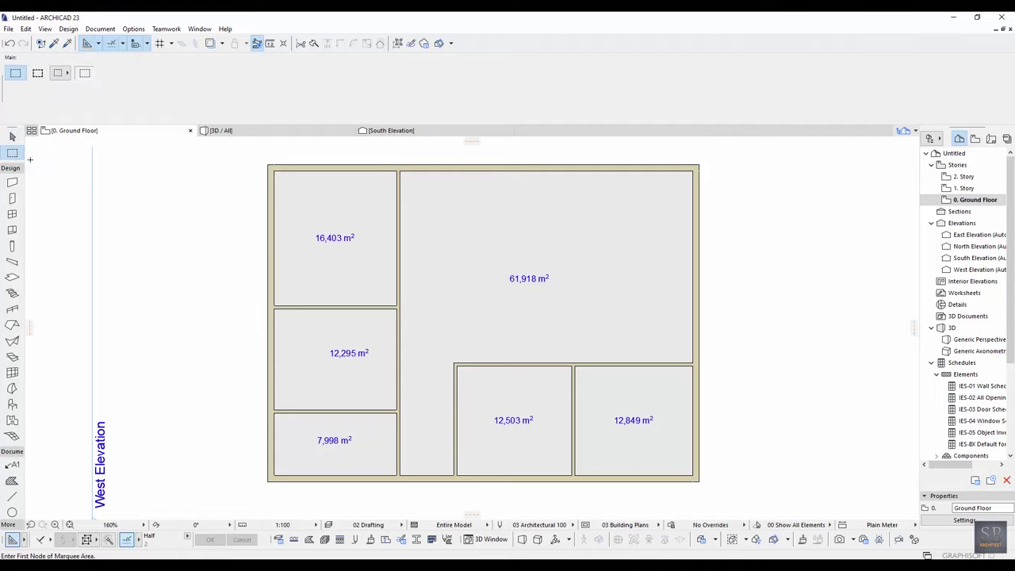
left_click(188, 149)
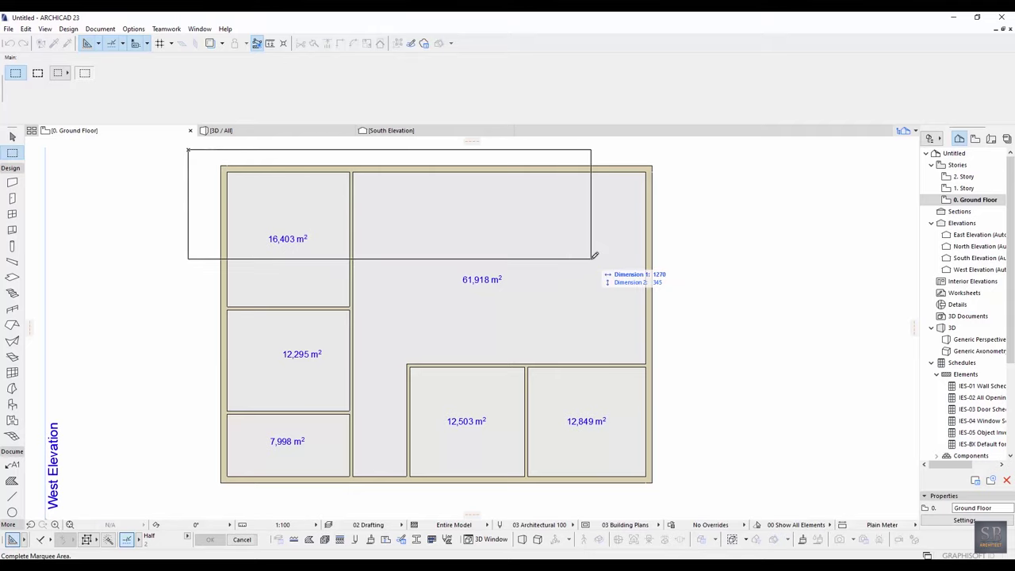
left_click(699, 295)
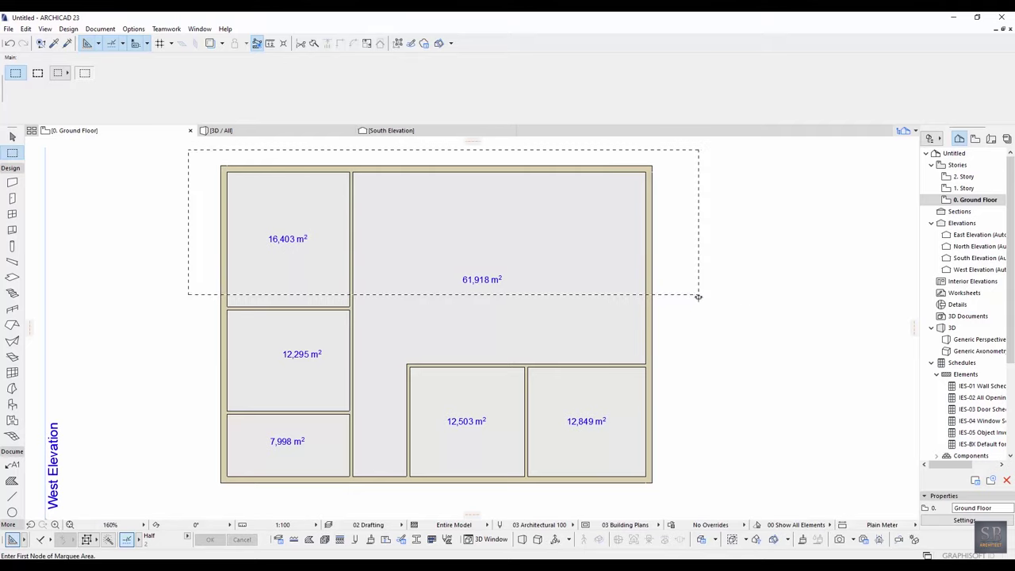
middle_click_drag(698, 295, 695, 301)
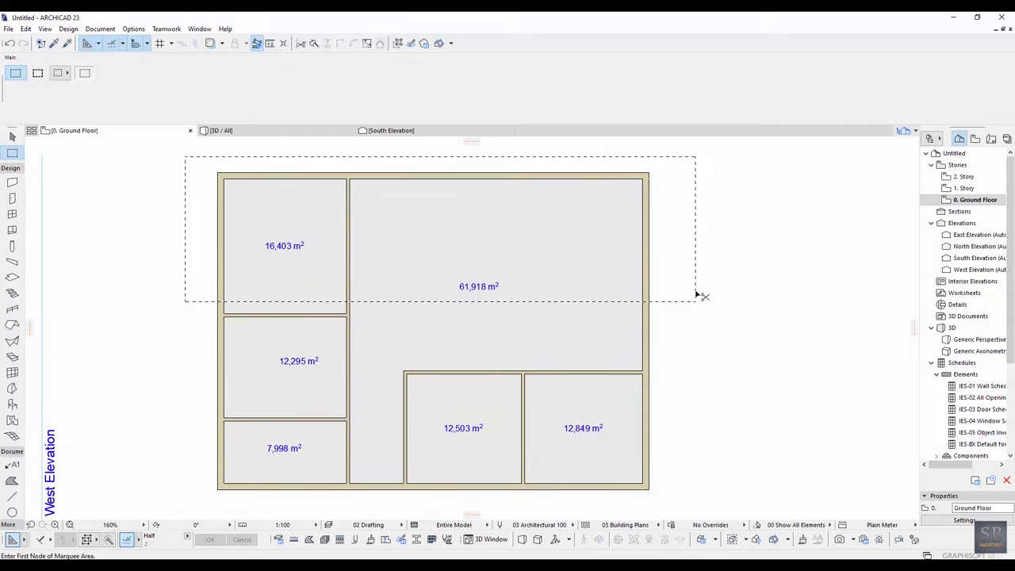
key("ctrl+d")
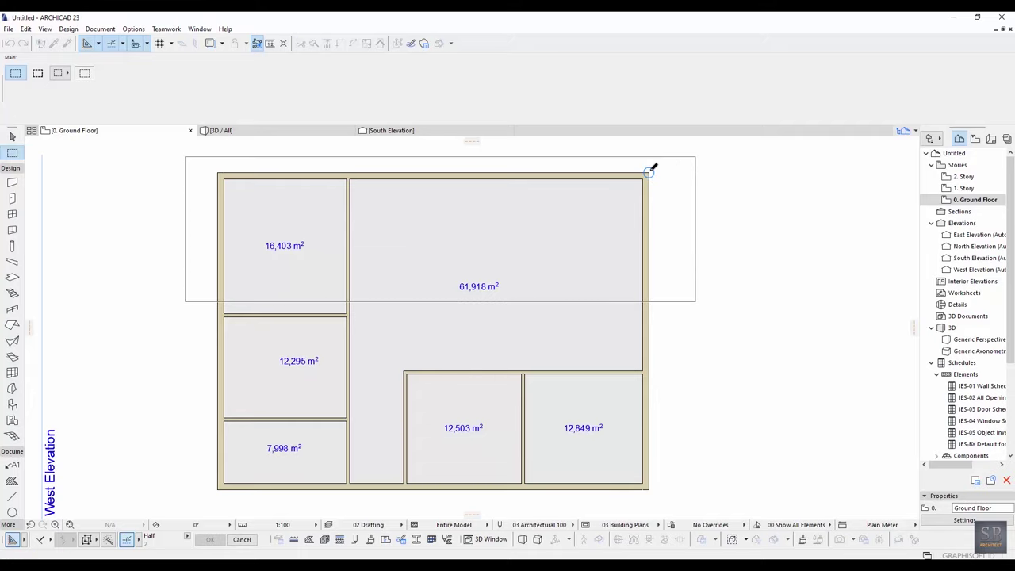
key("Escape")
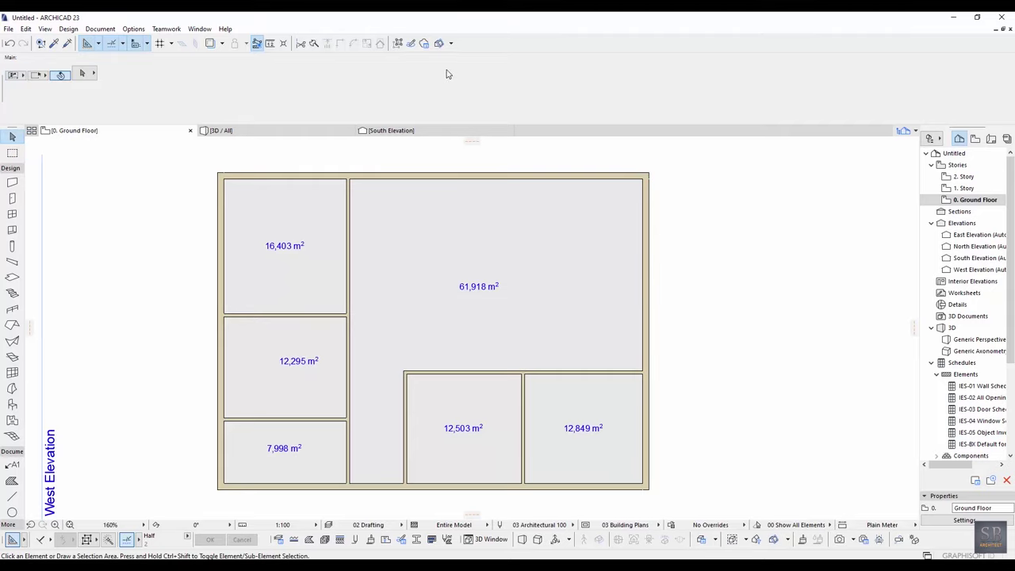
Step: Suspend groups, enclose the plan's upper part in a marquee and stretch it 200 cm downward
left_click(399, 43)
left_click(13, 154)
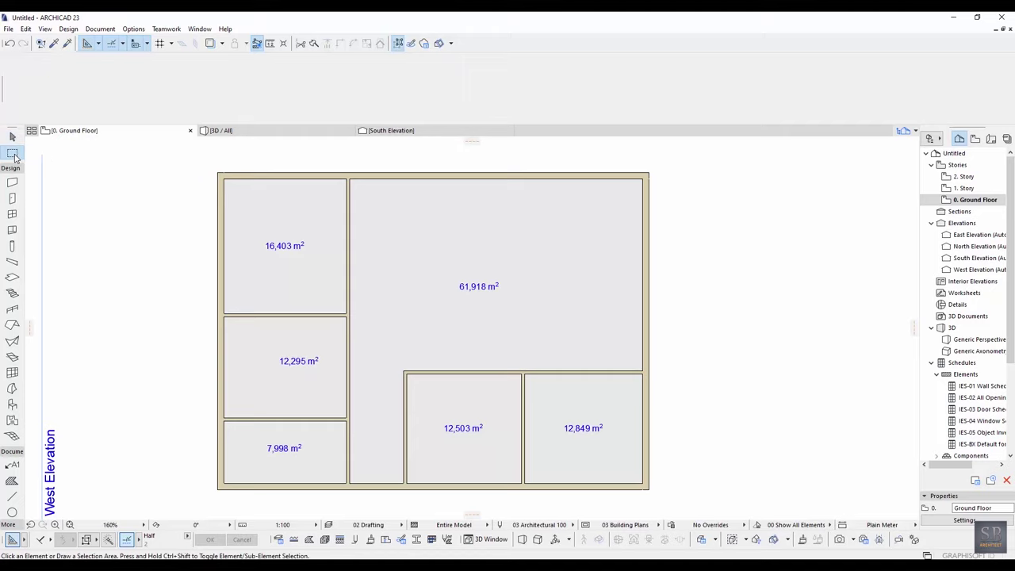
left_click(195, 156)
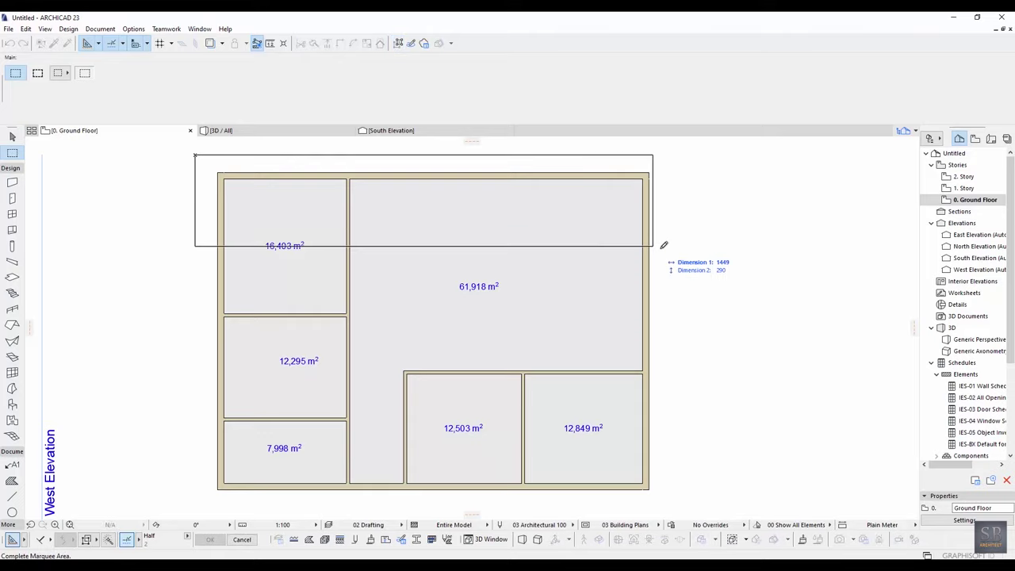
left_click(737, 303)
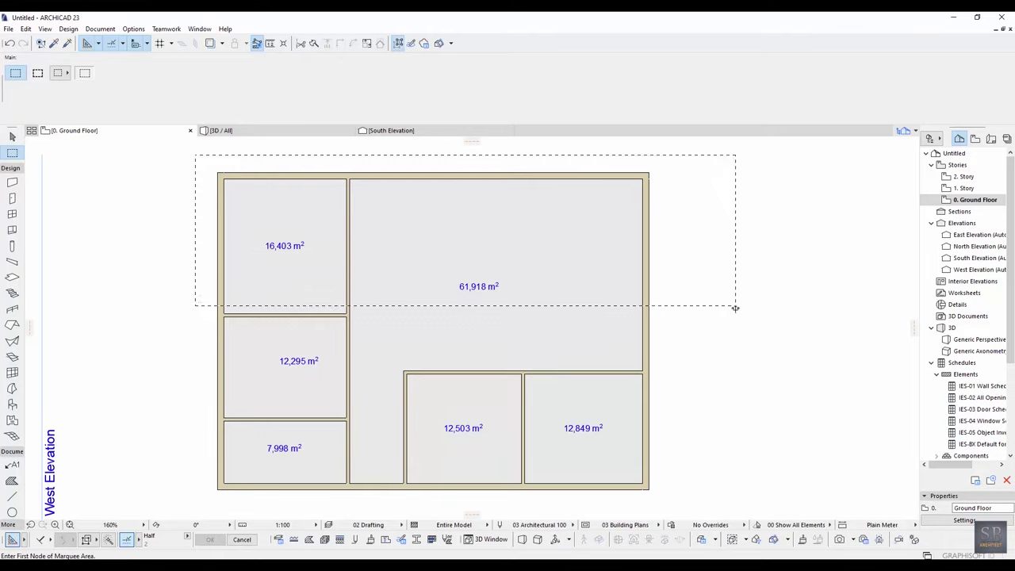
left_click(648, 172)
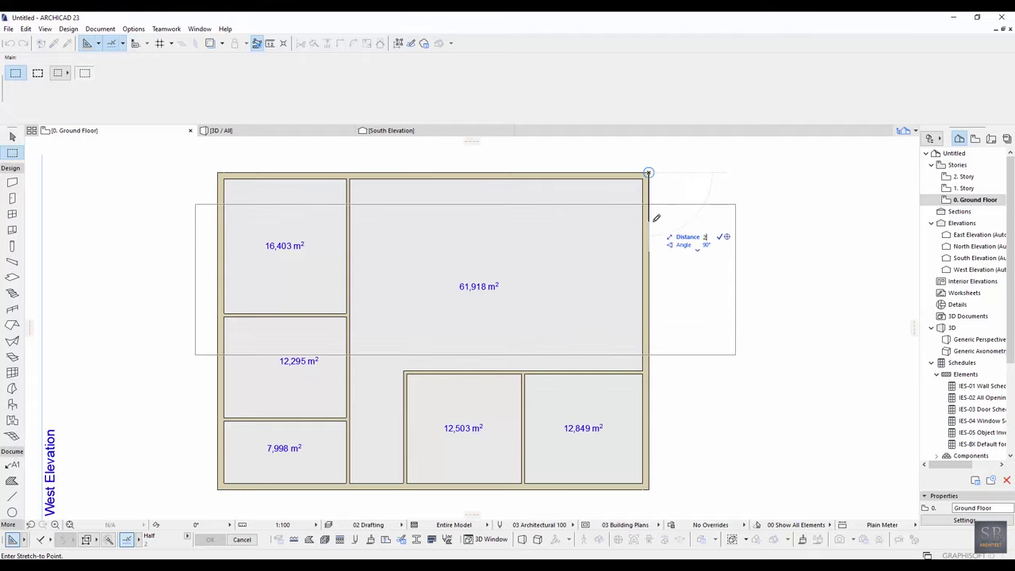
type("200")
key("Return")
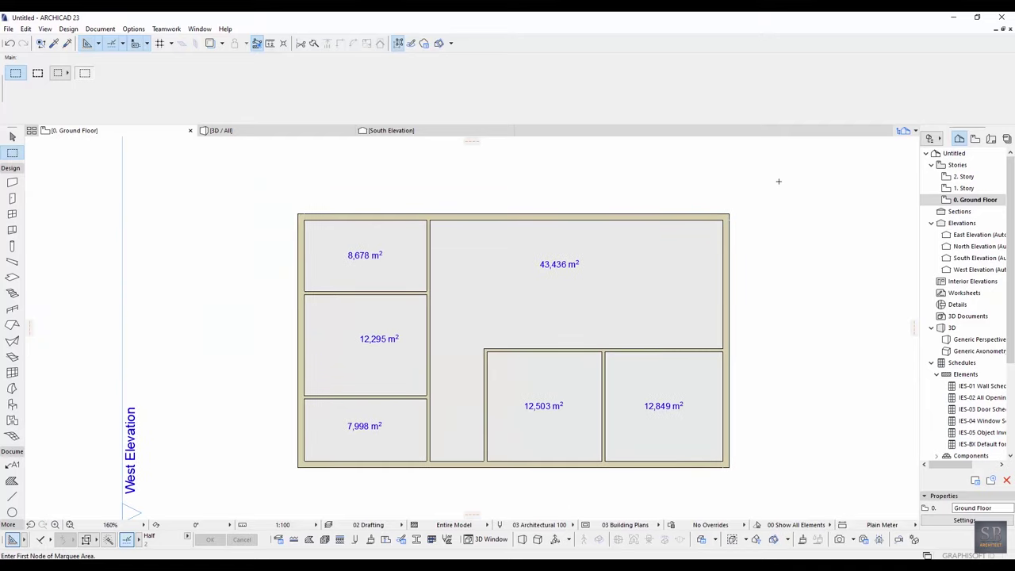
Step: Enclose the plan's right outer wall in a marquee and stretch that side 200 cm inward
left_click(778, 181)
left_click(664, 485)
key("ctrl+h")
left_click(820, 291)
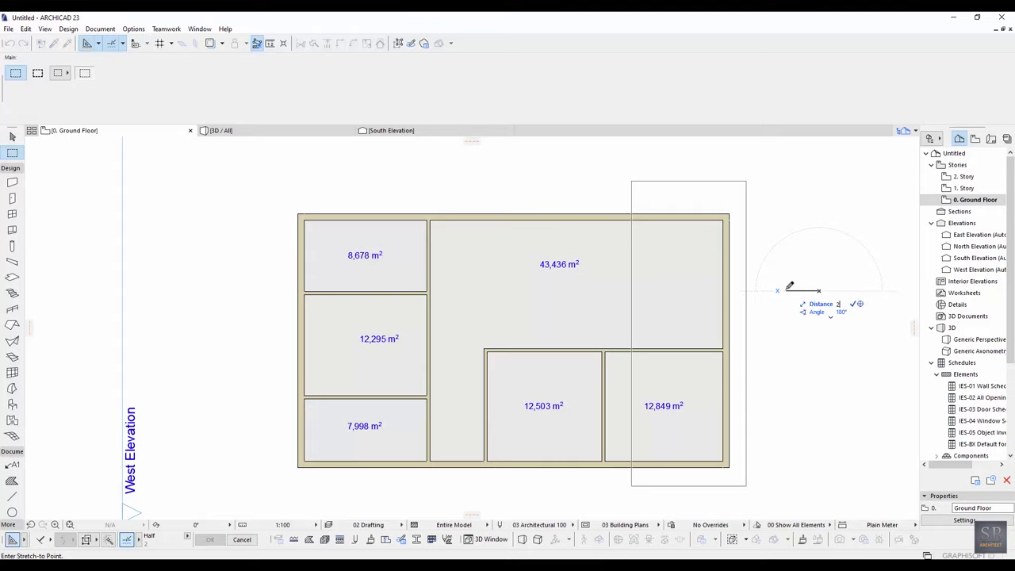
key("Return")
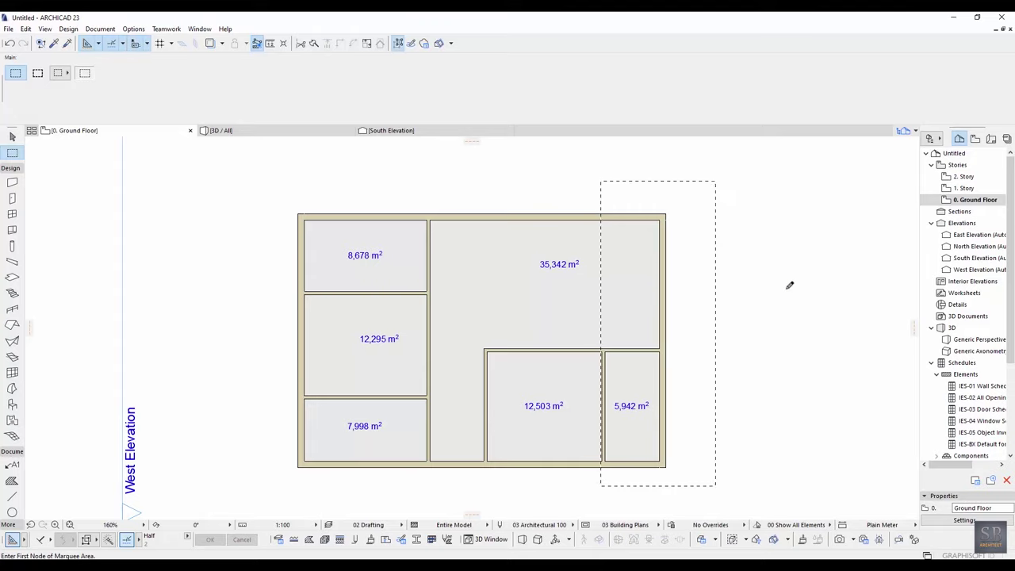
key("Escape")
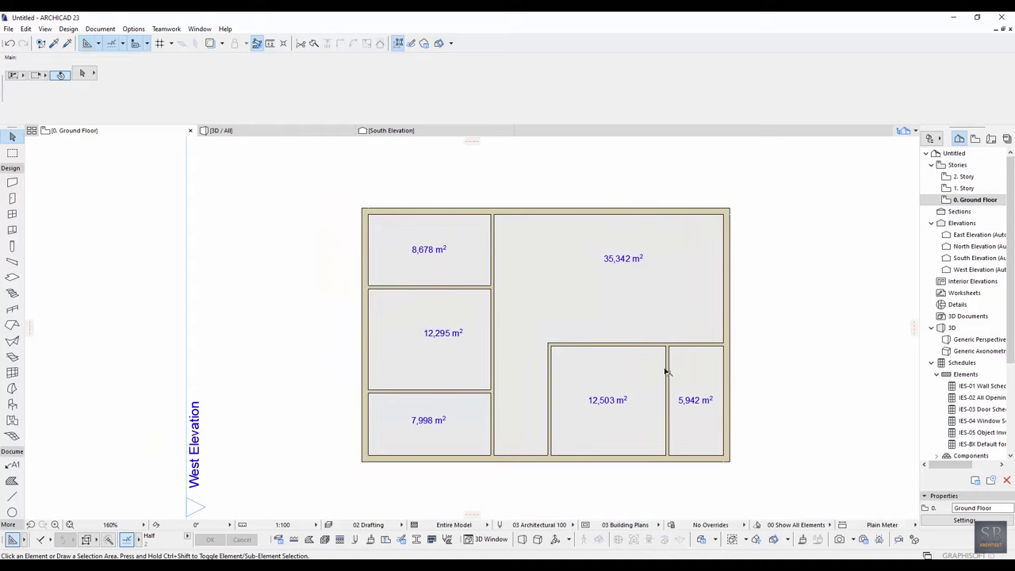
Step: Delete the partition between the two lower-right rooms and the fill of the narrow room beside it
left_click(668, 373)
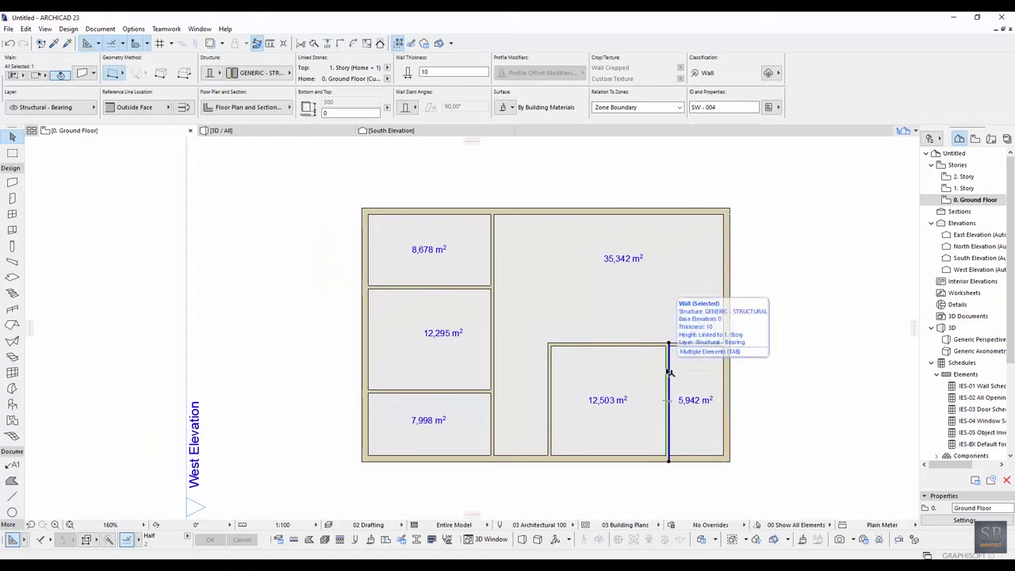
key("Delete")
left_click(669, 371)
key("Delete")
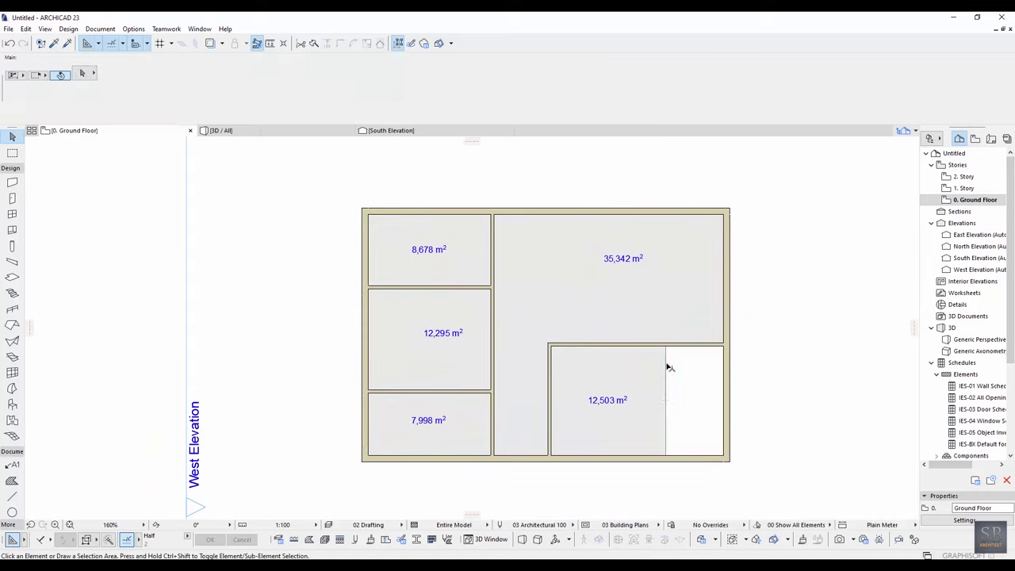
Step: Offset the right edge of the remaining lower-right fill to the inner face of the right outer wall
left_click(667, 364)
left_click(667, 363)
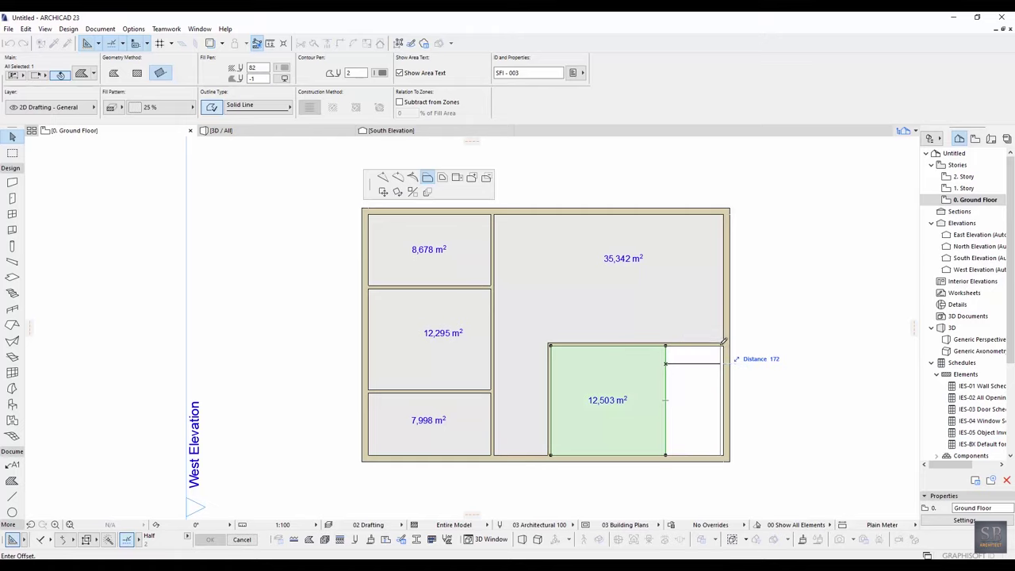
left_click(723, 348)
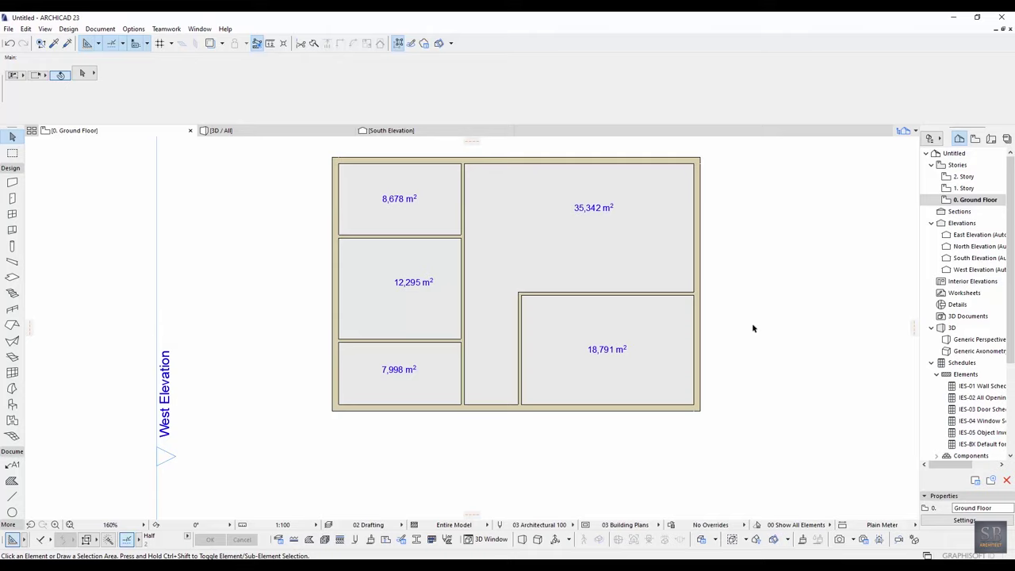
Step: Insert a node on the lower outer wall at the left face of the lower-right room's vertical partition
scroll(571, 401, "up", 2)
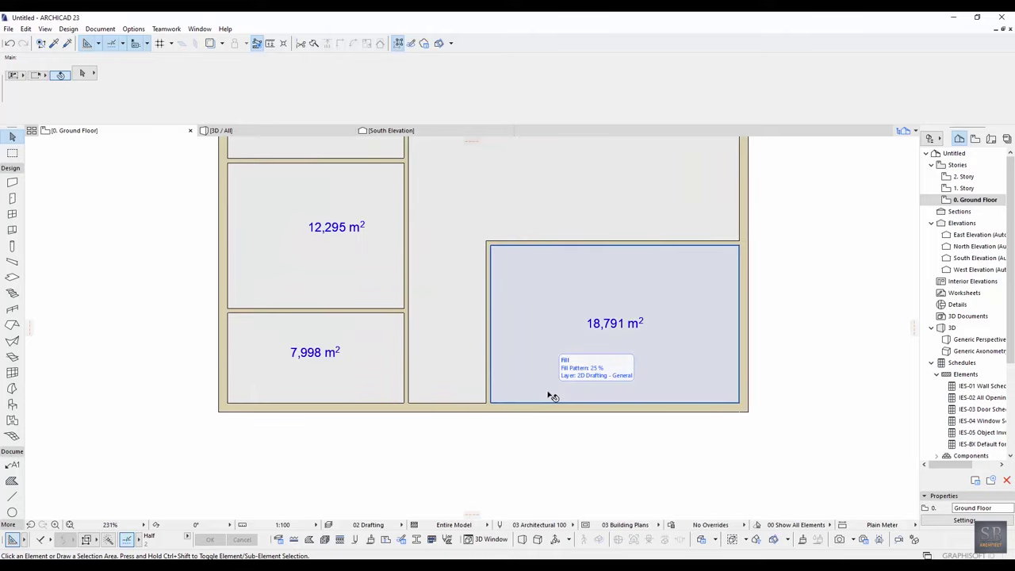
left_click(493, 414)
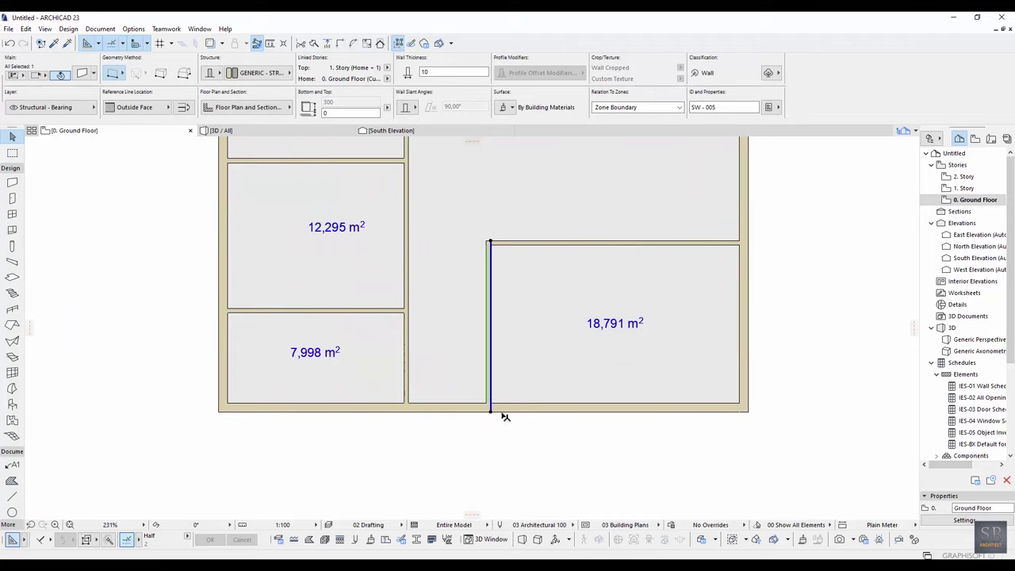
scroll(496, 414, "up", 2)
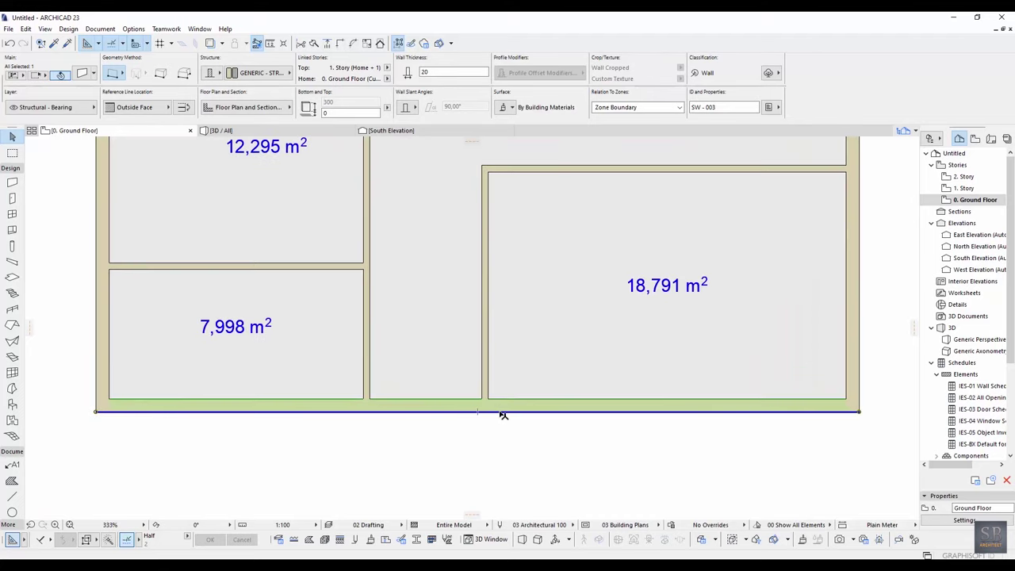
left_click(502, 412)
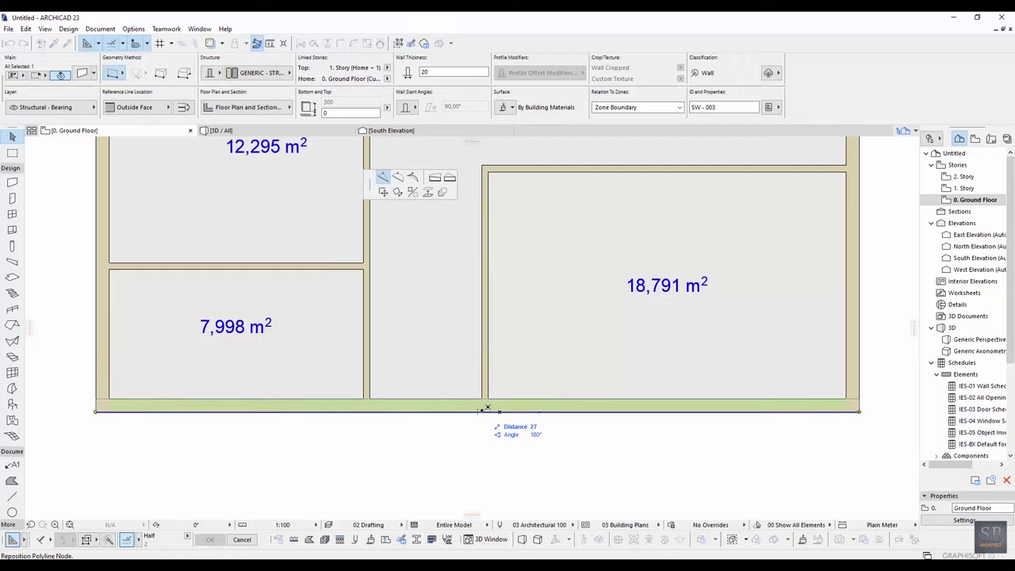
left_click(482, 409)
scroll(720, 421, "down", 2)
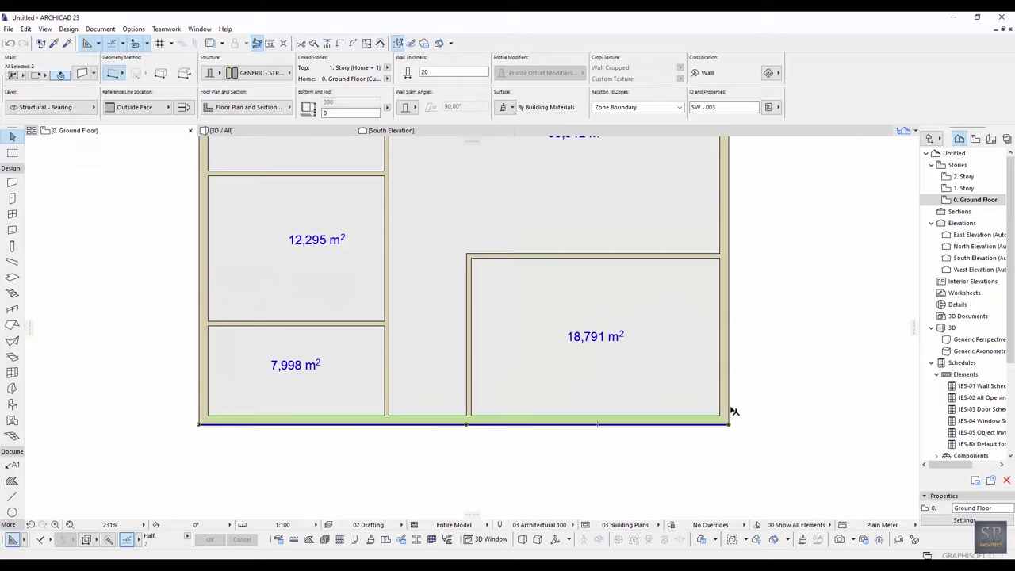
Step: Offset the segment of the lower outer wall below the lower-right room outward, creating a projecting extension of the outline
left_click(731, 406, "shift")
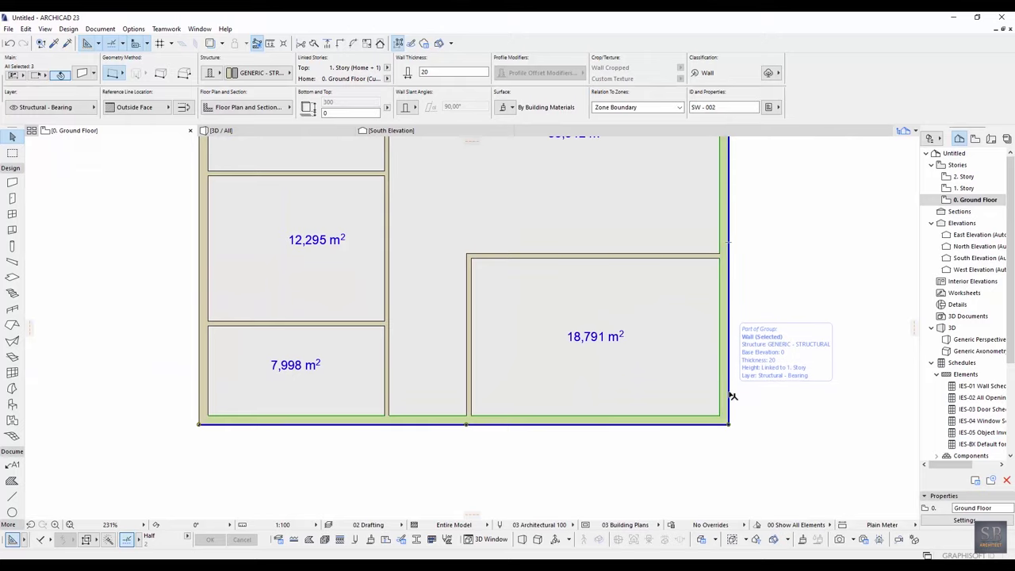
middle_click_drag(730, 394, 677, 366)
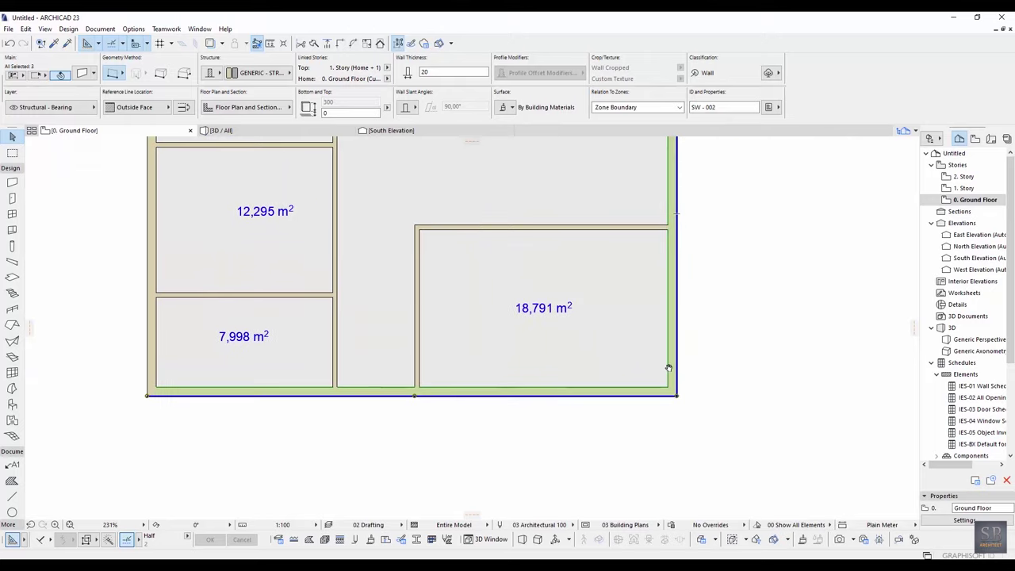
left_click(601, 395)
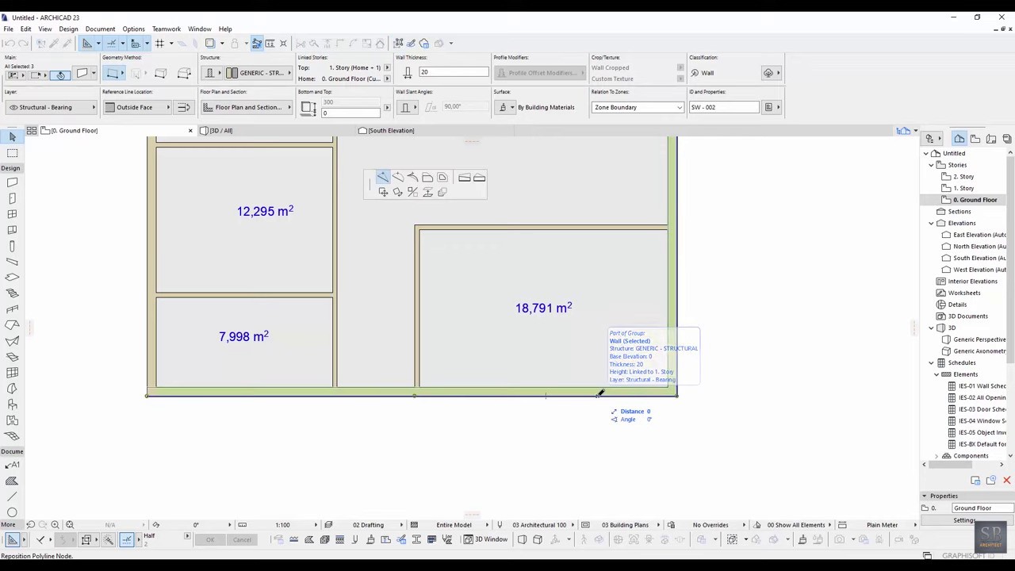
left_click(428, 177)
middle_click_drag(562, 393, 647, 386)
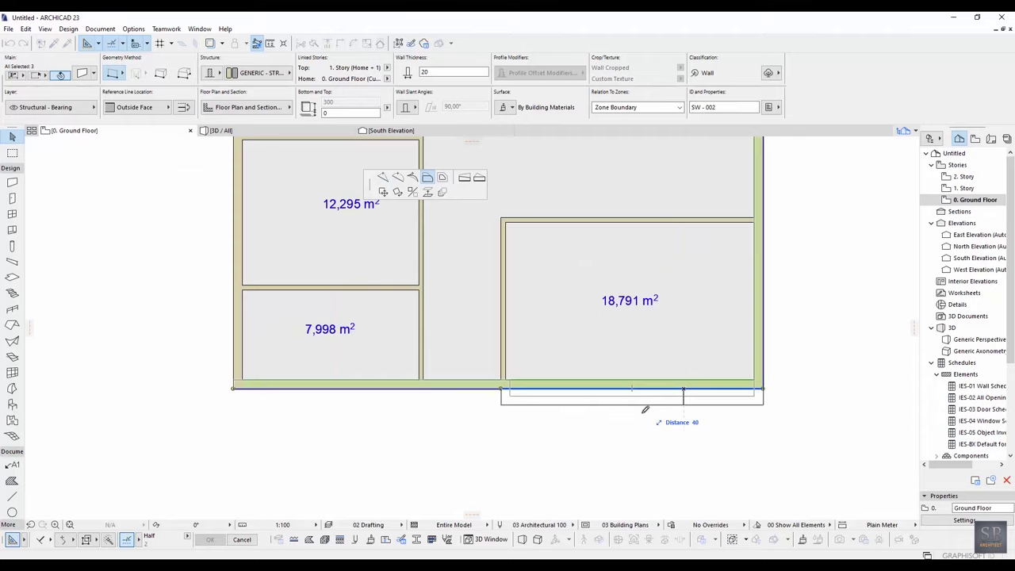
left_click(646, 476)
Step: Offset the lower edge of the lower-right room's fill to the inner face of the projecting outer wall
scroll(583, 463, "up", 1)
middle_click_drag(583, 462, 499, 415)
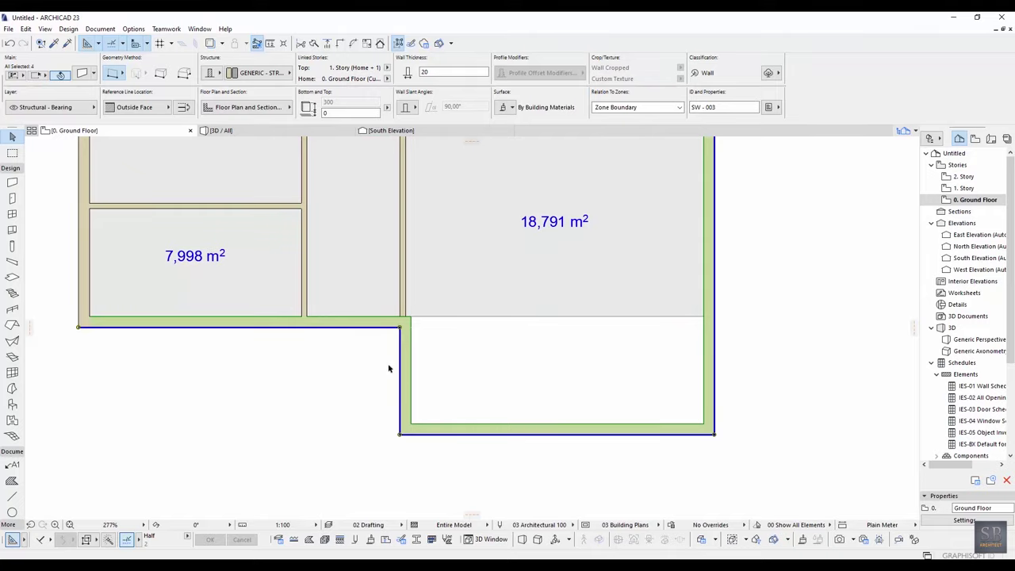
left_click(475, 317)
left_click(458, 318)
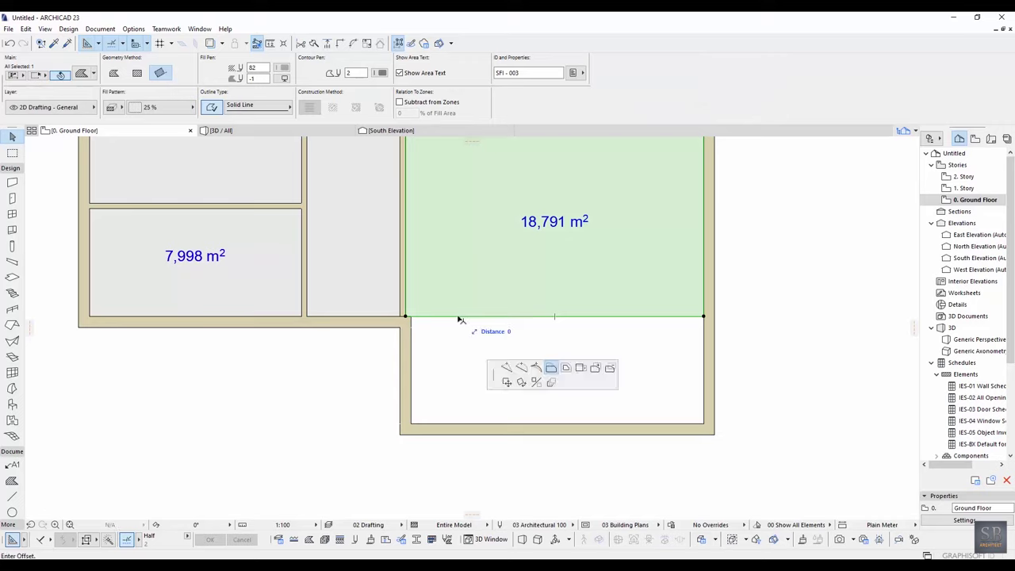
left_click(704, 422)
Step: Enclose the plan's entire right outer wall in a marquee and stretch that side inward
scroll(635, 444, "down", 2)
middle_click_drag(632, 344, 627, 358)
key("Escape")
key("m")
left_click_drag(682, 146, 632, 498)
key("ctrl+h")
left_click(850, 368)
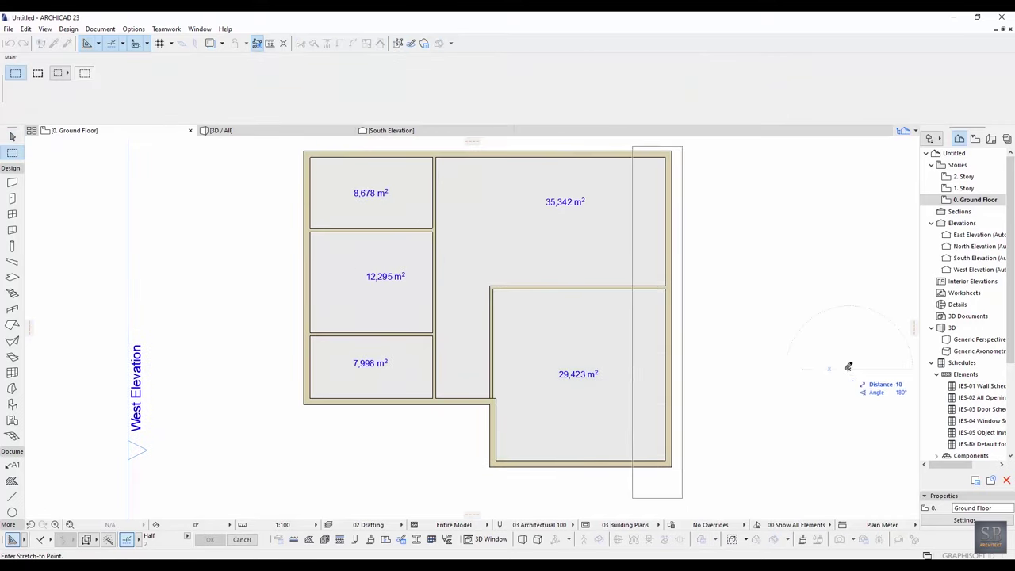
left_click(796, 368)
Step: Enclose the horizontal partition above the lower-right room in a marquee and stretch it downward in two successive moves
middle_click_drag(735, 331, 804, 369)
left_click(783, 350)
left_click(525, 307)
key("ctrl+h")
left_click(759, 296)
left_click(759, 327)
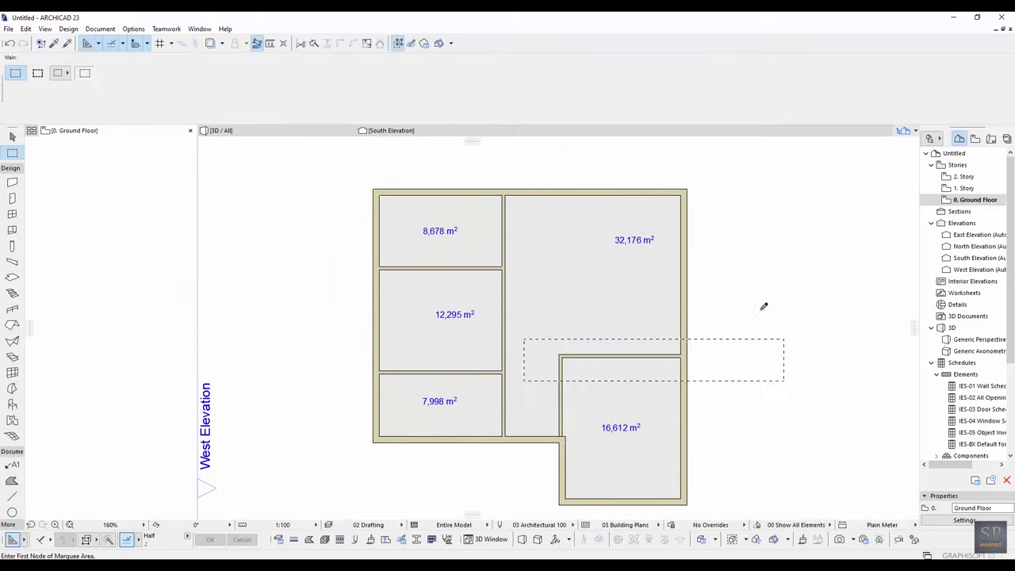
key("ctrl+h")
left_click(756, 306)
left_click(756, 314)
Step: Shift the short vertical outer wall of the lower-right projection slightly outward to the left
middle_click_drag(612, 410, 643, 408)
scroll(590, 432, "up", 5)
middle_click_drag(590, 432, 561, 322)
key("Escape")
left_click(583, 323)
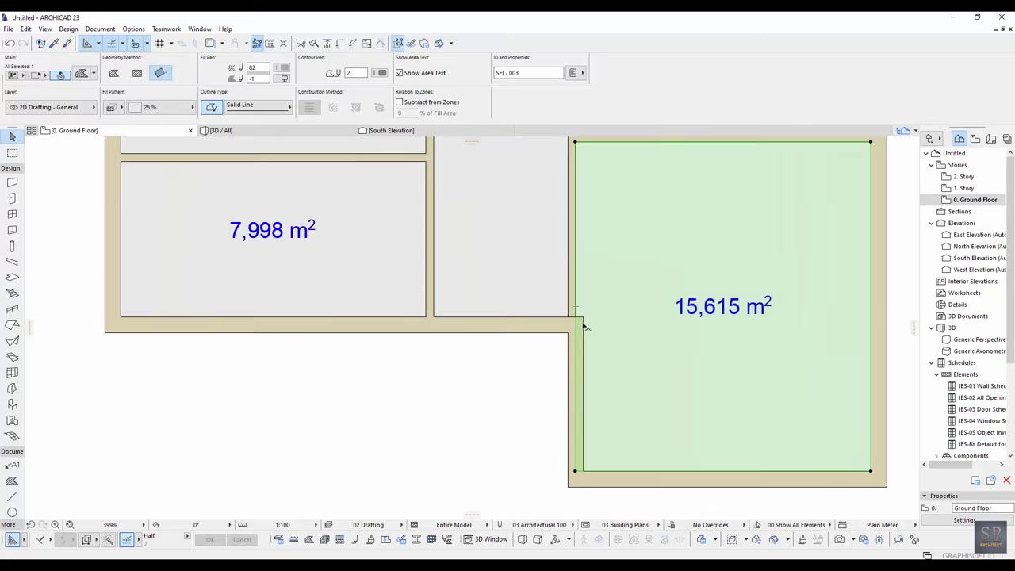
left_click(582, 325)
left_click_drag(584, 324, 571, 321)
Step: Intersect the shifted vertical outer wall with the projection's lower outer wall to close their corner
left_click(571, 452, "shift")
middle_click_drag(561, 373, 542, 342)
key("ctrl+z")
left_click(560, 441, "shift")
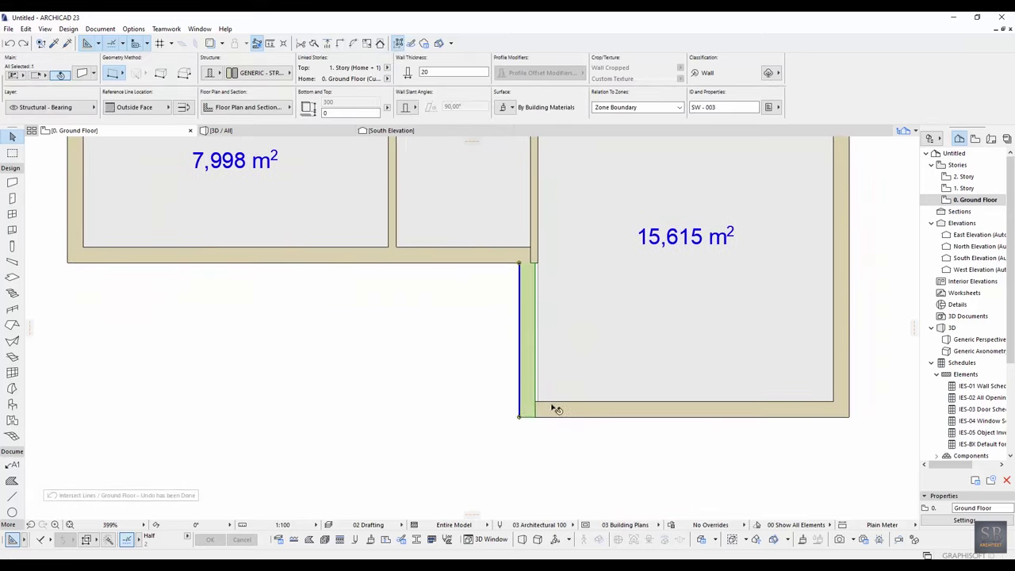
left_click(568, 412, "shift")
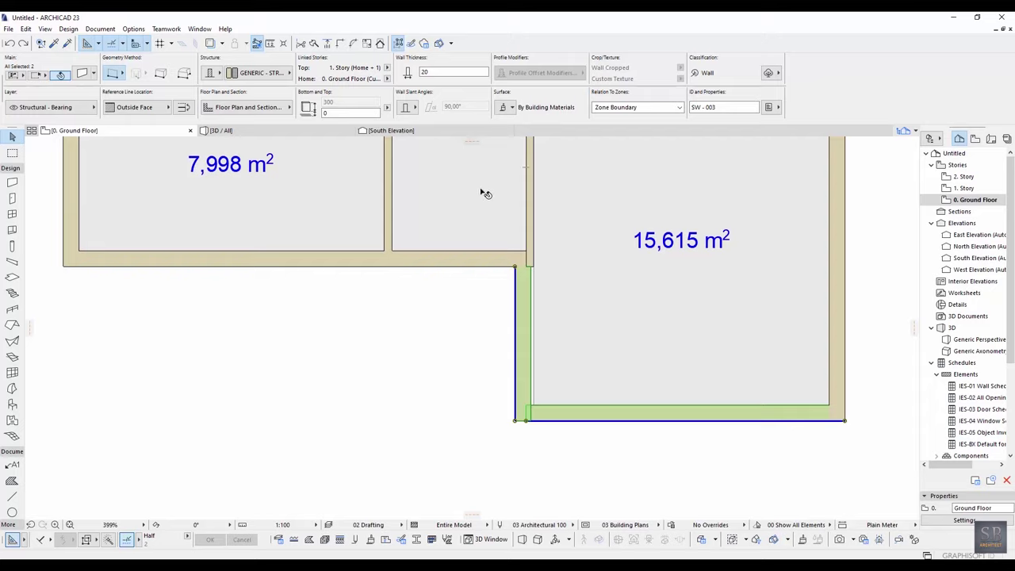
left_click(342, 48)
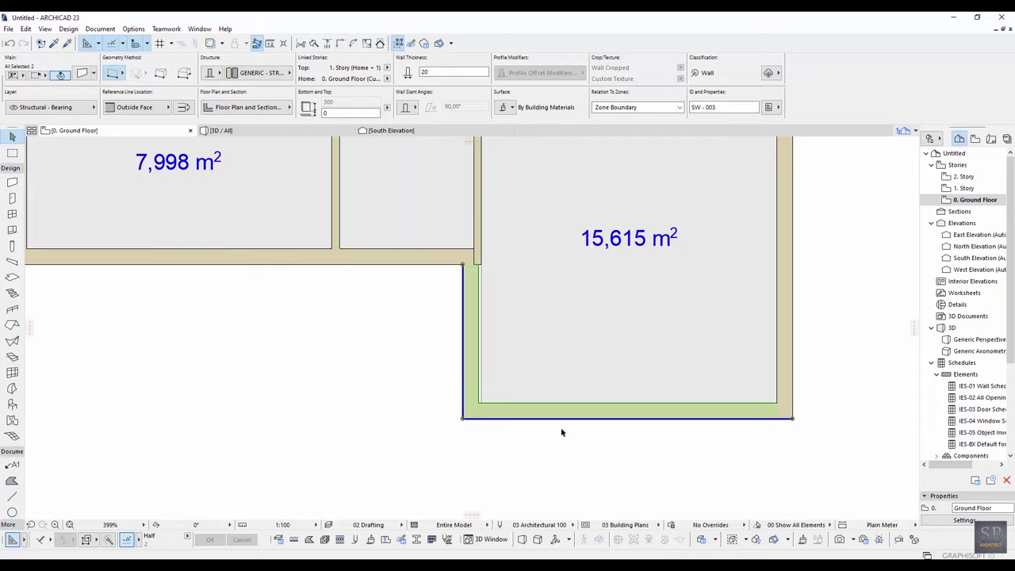
Step: Move the lower-right room's vertical partition so that it aligns with the inner face of the short vertical outer wall
middle_click_drag(424, 321, 468, 465)
left_click(521, 370)
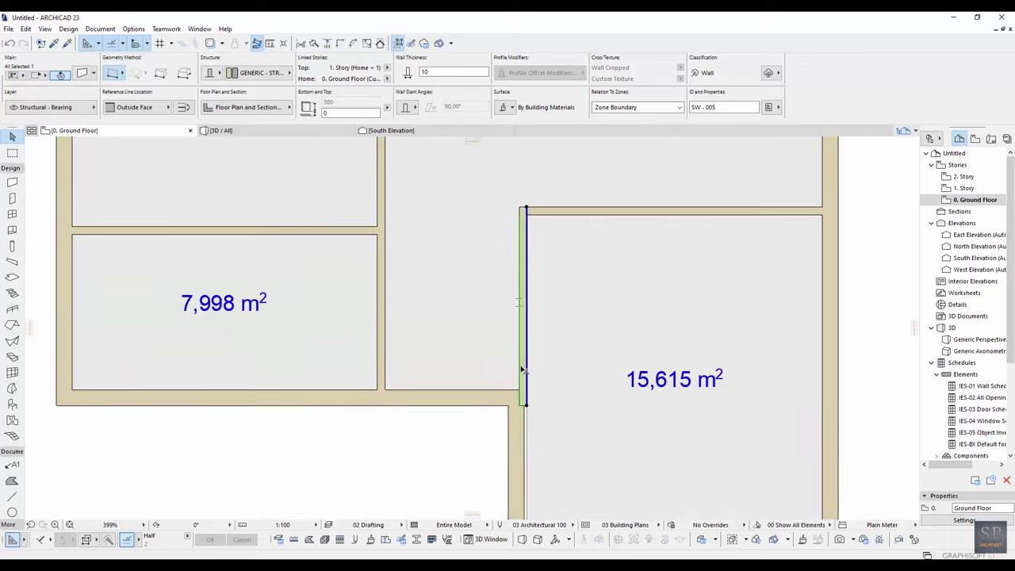
middle_click_drag(521, 369, 515, 395)
scroll(522, 422, "up", 1)
key("ctrl+d")
left_click(521, 435)
left_click(517, 416)
scroll(516, 417, "up", 3)
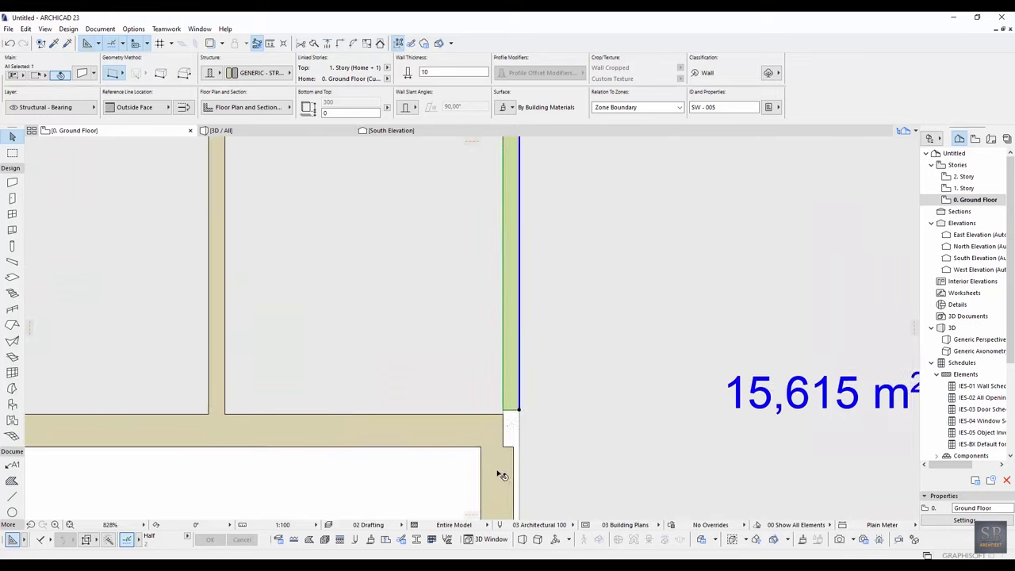
middle_click_drag(500, 474, 527, 440)
Step: Offset the left edge of the lower-right room's fill to the face of the aligned vertical partition
left_click(520, 400)
left_click(545, 371)
scroll(544, 365, "down", 2)
middle_click_drag(542, 353, 534, 455)
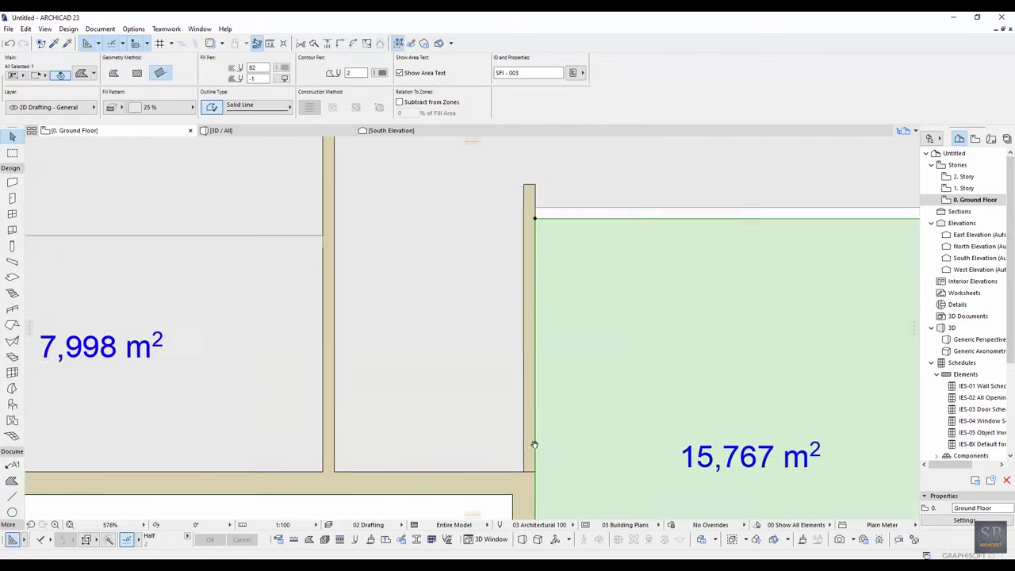
Step: Join the lower-right room's vertical and horizontal partitions at their shared upper-left corner
left_click(532, 230)
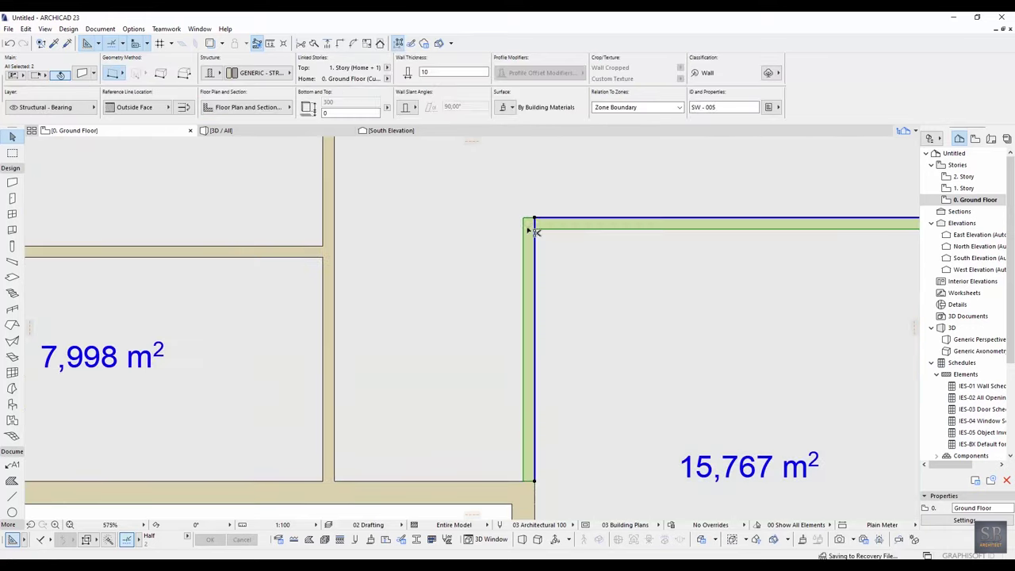
scroll(726, 276, "down", 5)
key("Escape")
middle_click_drag(727, 276, 658, 375)
scroll(657, 376, "down", 1)
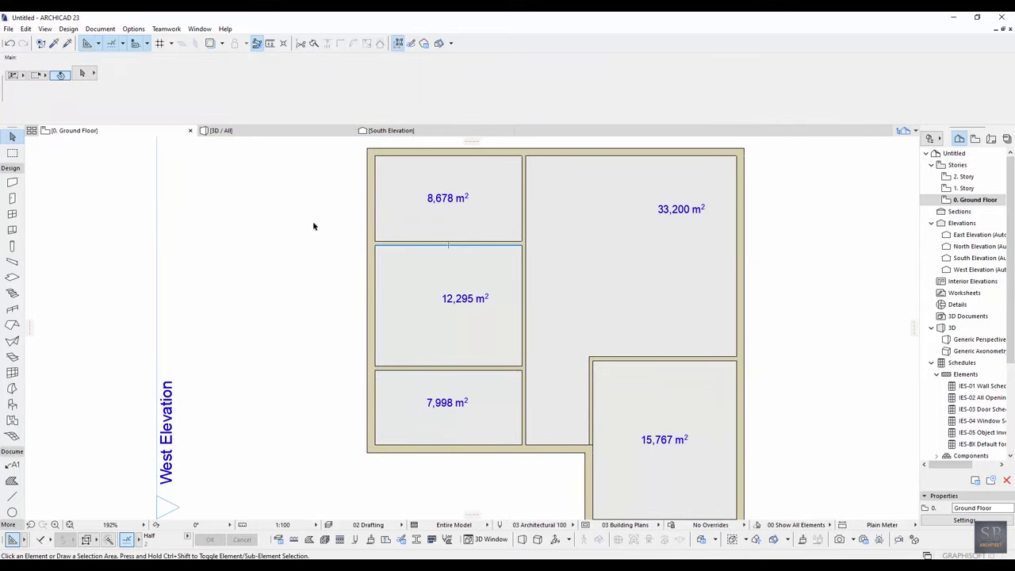
Step: Move the partition between the upper-left and middle-left rooms downward and fit both adjoining fills to it
middle_click_drag(313, 223, 308, 231)
scroll(399, 283, "up", 2)
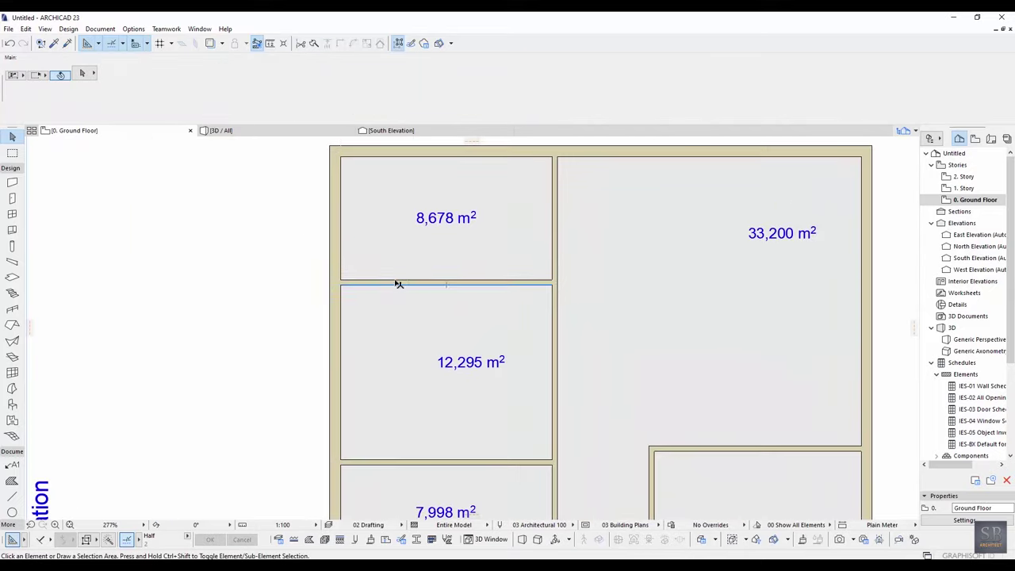
left_click(399, 282)
key("ctrl+d")
left_click(325, 238)
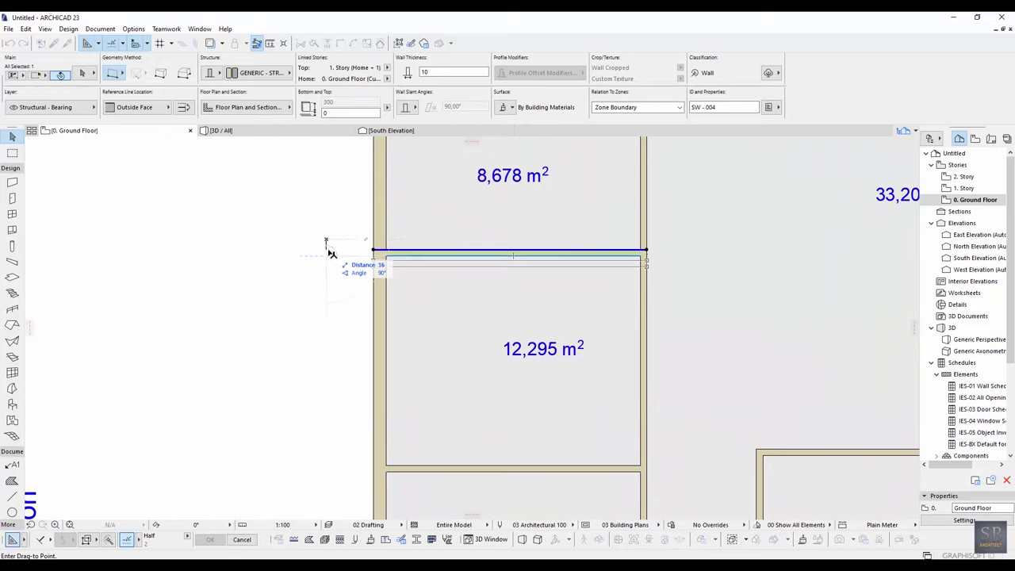
left_click(330, 268)
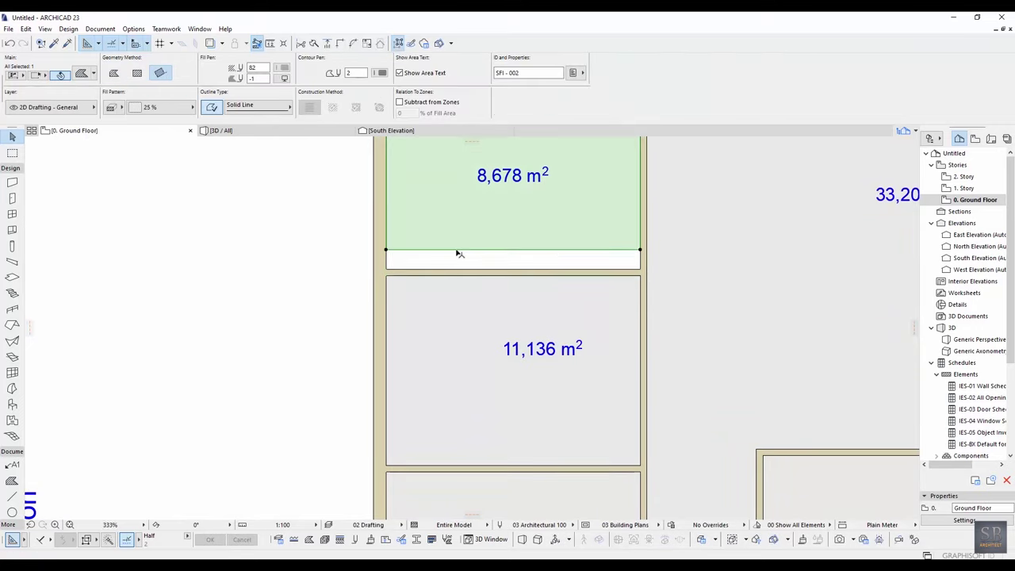
scroll(464, 261, "down", 2)
scroll(463, 262, "up", 3)
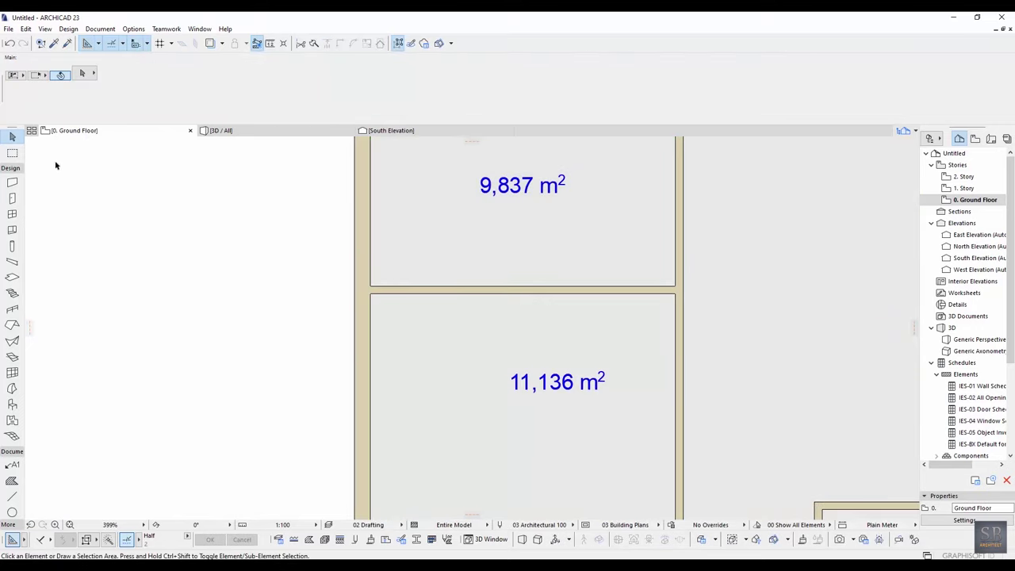
Step: Enclose the partition between the upper-left and middle-left rooms in a marquee and shift it 5 cm further down
left_click(12, 153)
left_click(297, 256)
left_click(721, 315)
key("ctrl+d")
left_click(580, 226)
type("5")
key("Return")
scroll(594, 248, "down", 4)
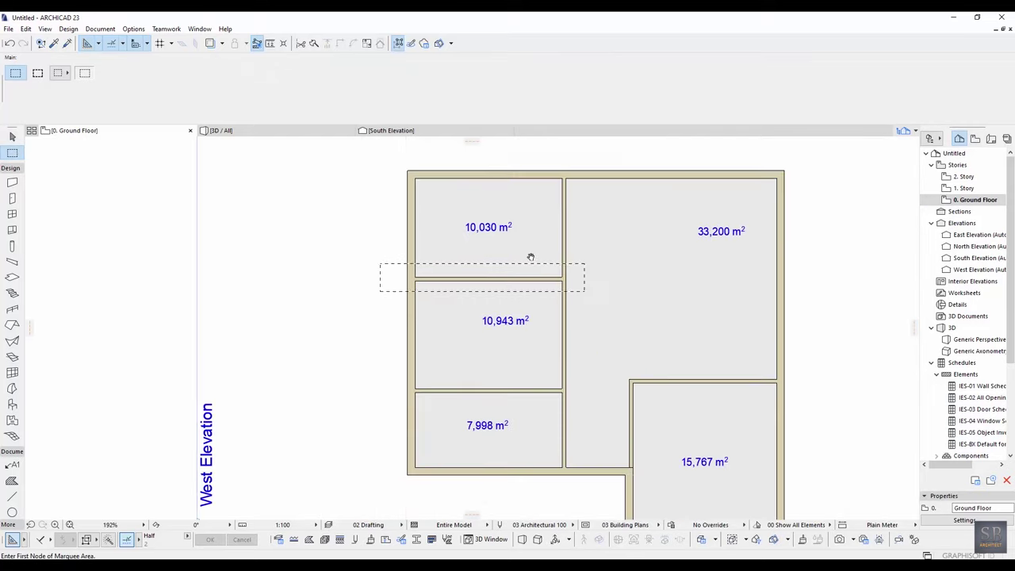
Step: Split the large room's fill along the upper face of the horizontal partition, separating the corridor beside the lower-right room
key("Escape")
scroll(531, 257, "down", 1)
middle_click_drag(536, 265, 458, 242)
left_click(524, 310)
scroll(524, 310, "up", 1)
middle_click_drag(513, 316, 503, 315)
scroll(500, 315, "up", 2)
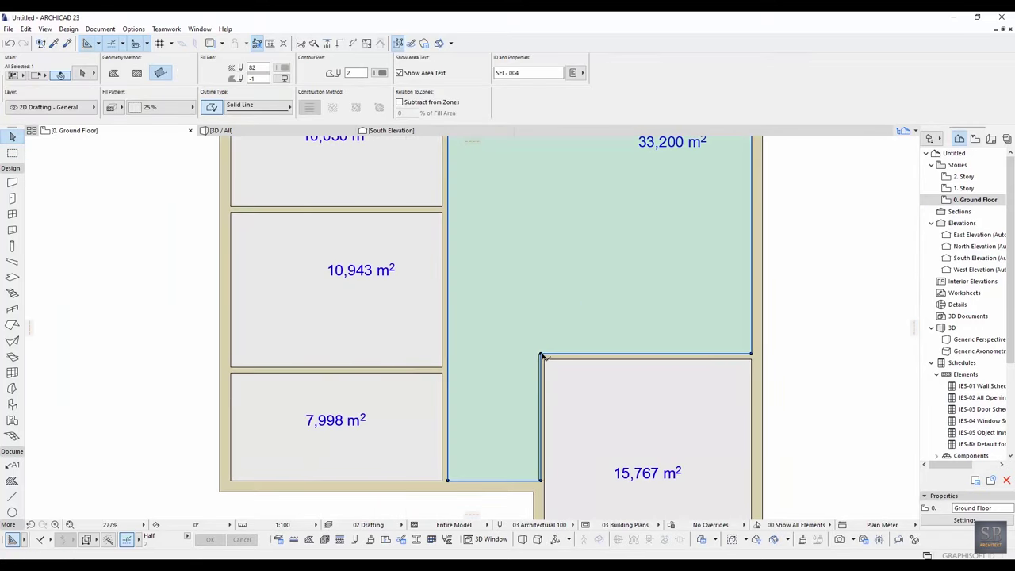
left_click(542, 357)
scroll(525, 354, "down", 2)
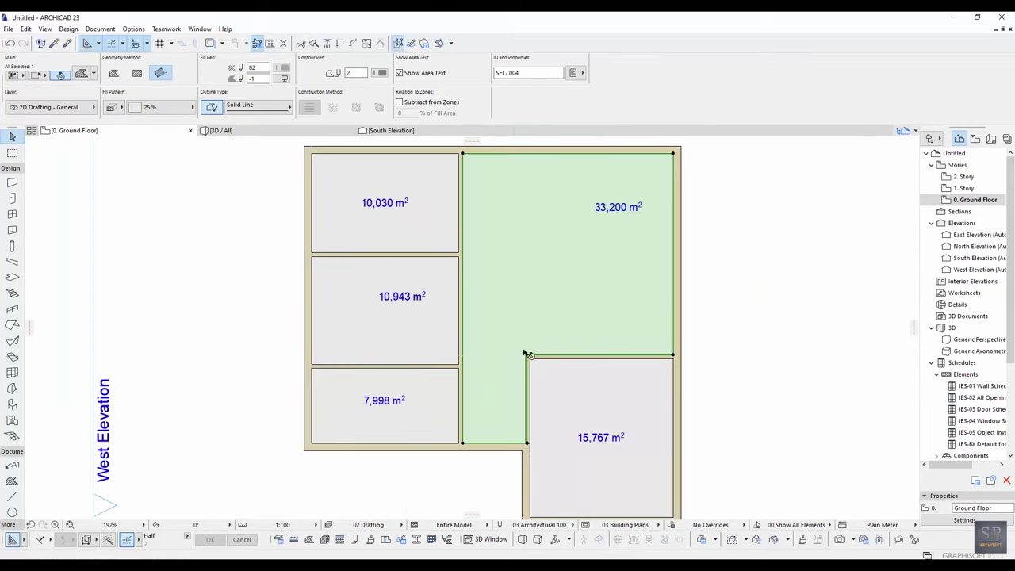
middle_click_drag(553, 353, 590, 349)
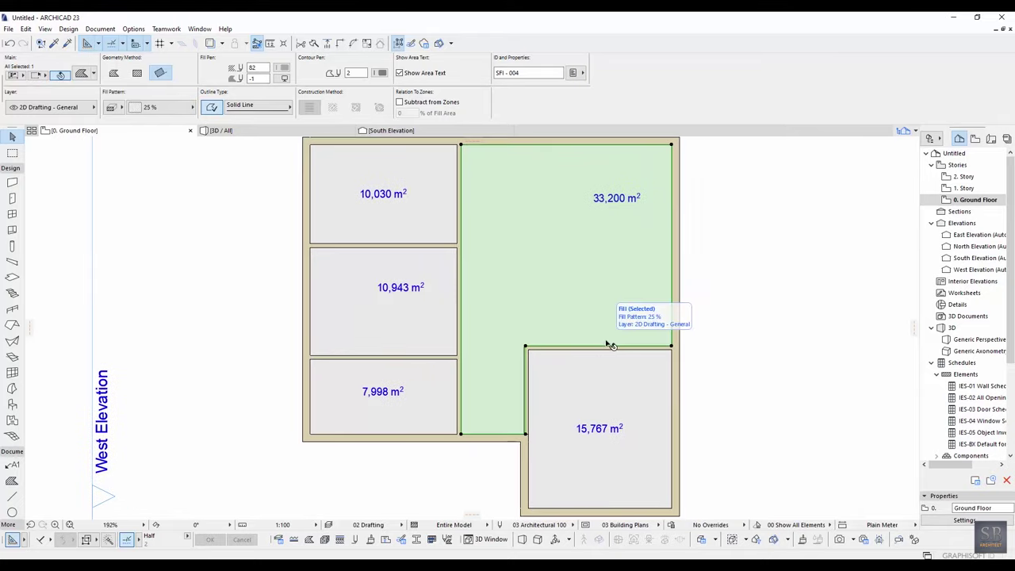
scroll(559, 329, "up", 2)
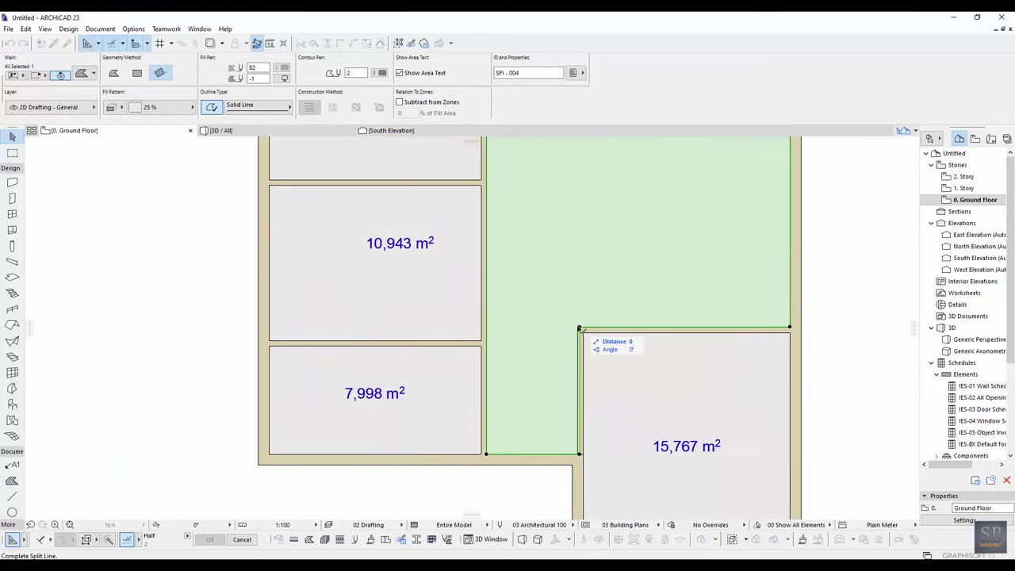
left_click(452, 328)
left_click(524, 386)
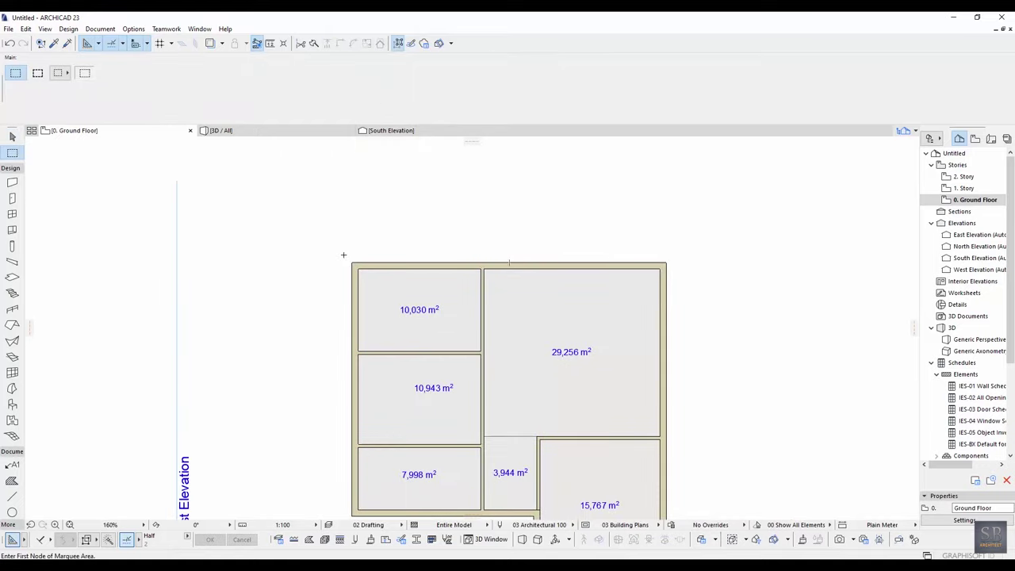
Step: Enclose the plan's upper outer wall in a marquee and stretch that side outward
left_click(314, 240)
left_click(725, 302)
key("ctrl+d")
left_click(729, 322)
left_click(730, 306)
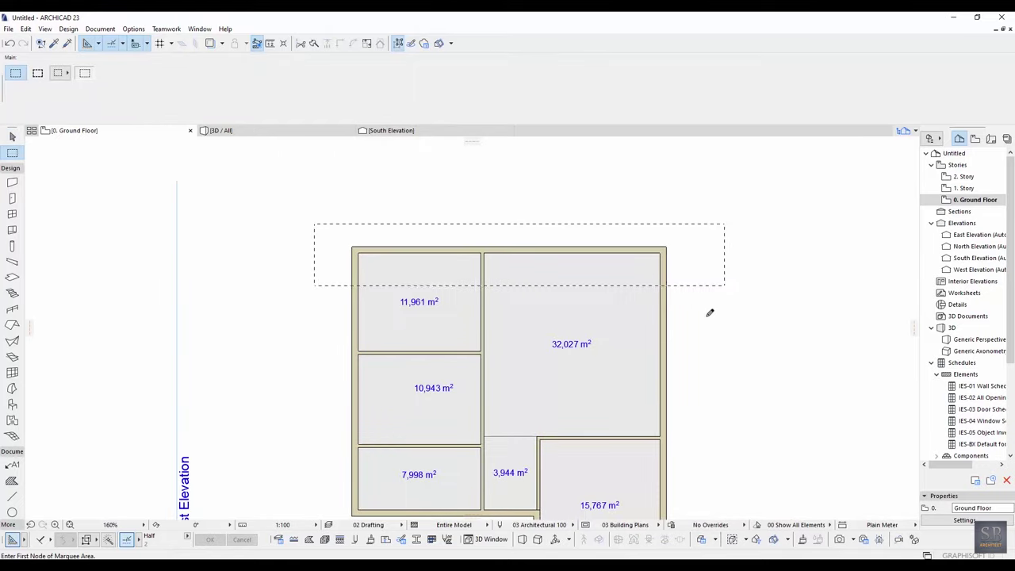
Step: Enclose the lower-right room and the plan's right side in a marquee and stretch them 20 cm outward
middle_click_drag(710, 342, 639, 278)
scroll(660, 281, "down", 1)
left_click(482, 348)
key("Escape")
left_click(677, 501)
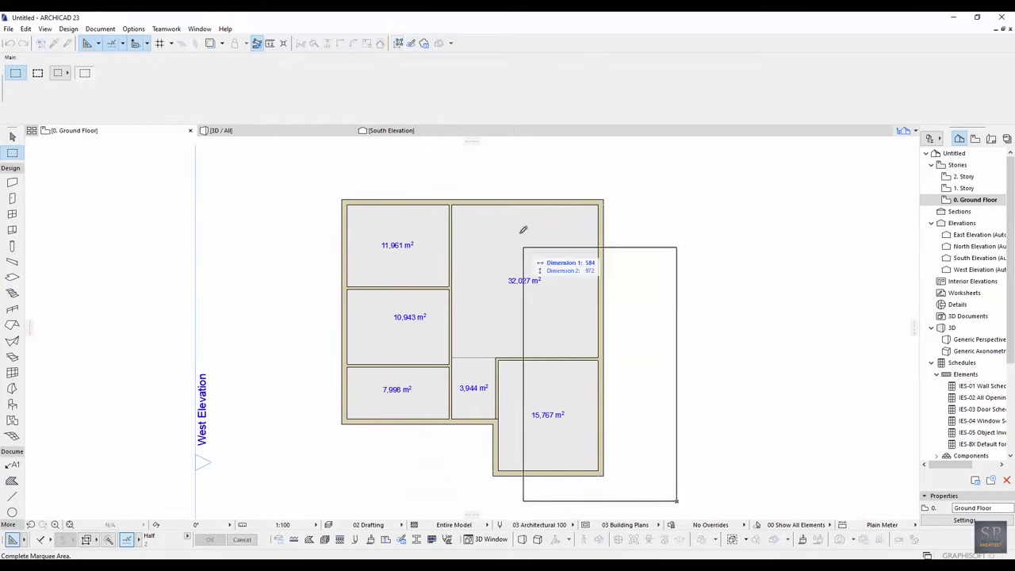
left_click(488, 182)
key("ctrl+d")
left_click(456, 186)
type("20")
key("Return")
key("Escape")
key("Escape")
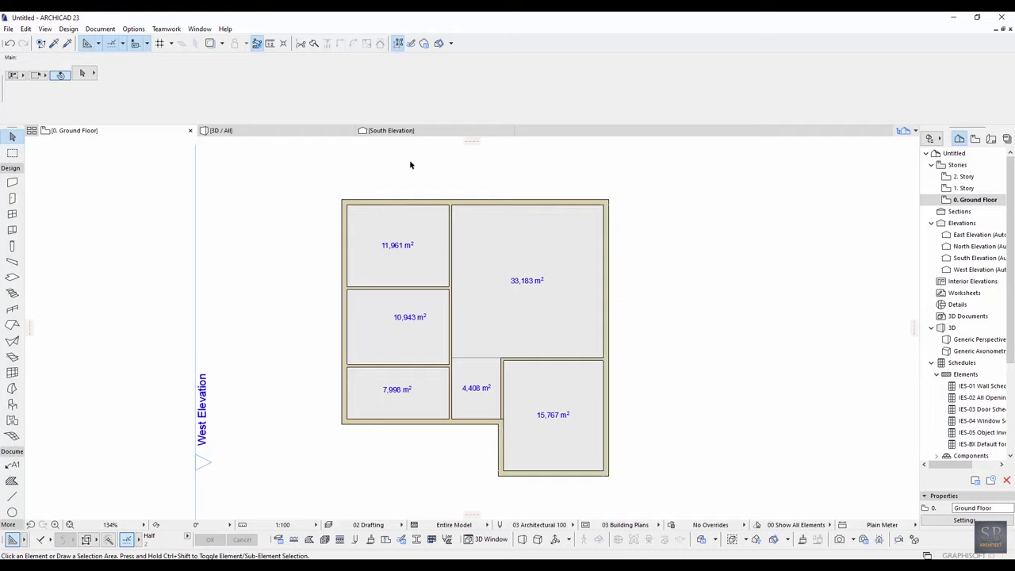
Step: Set the default window to Double Window 23 from the Basic Windows 23 library, sized 150 by 150
middle_click_drag(377, 180, 358, 180)
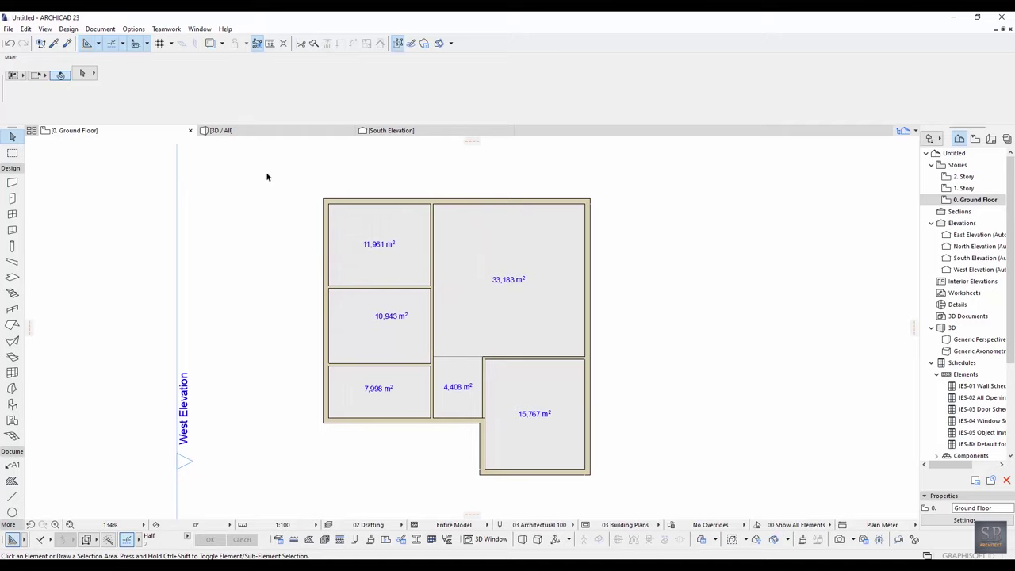
left_click(12, 215)
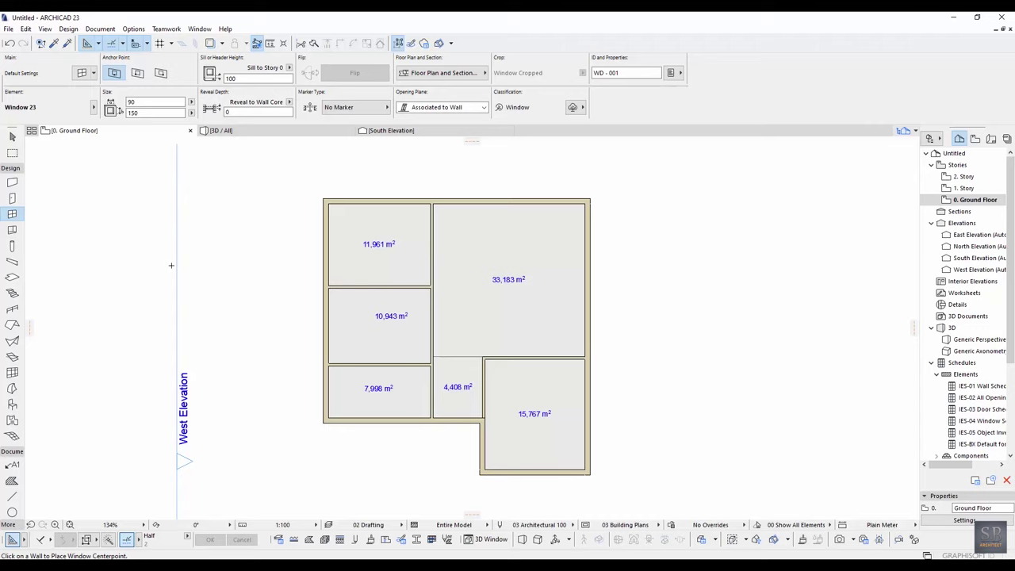
key("Escape")
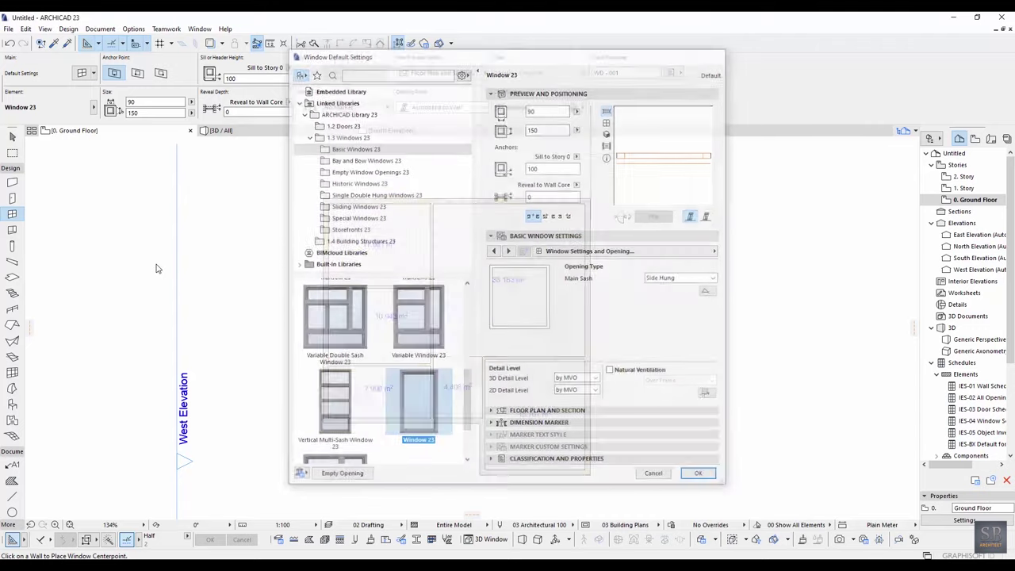
left_click(82, 73)
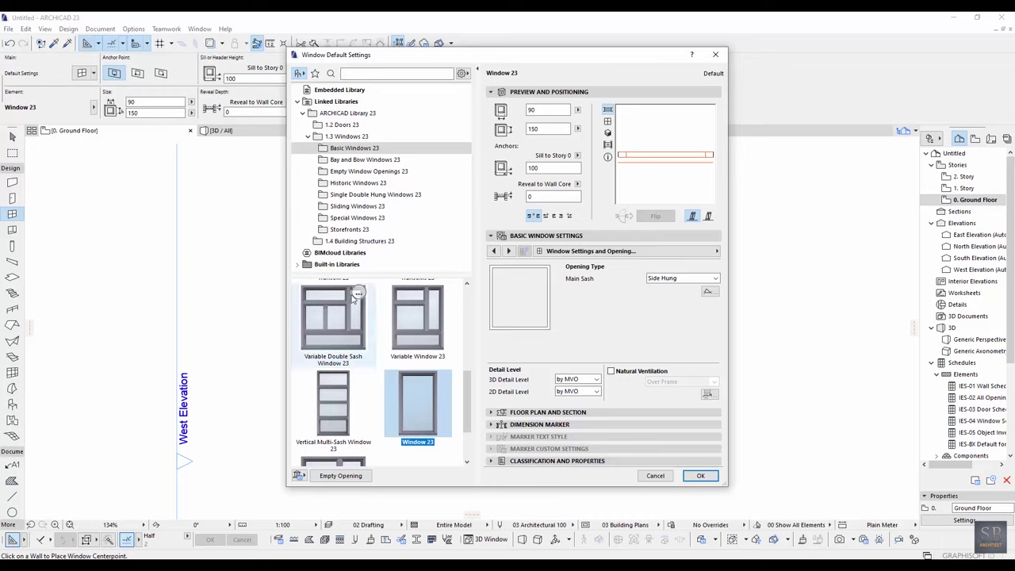
scroll(469, 394, "down", 1)
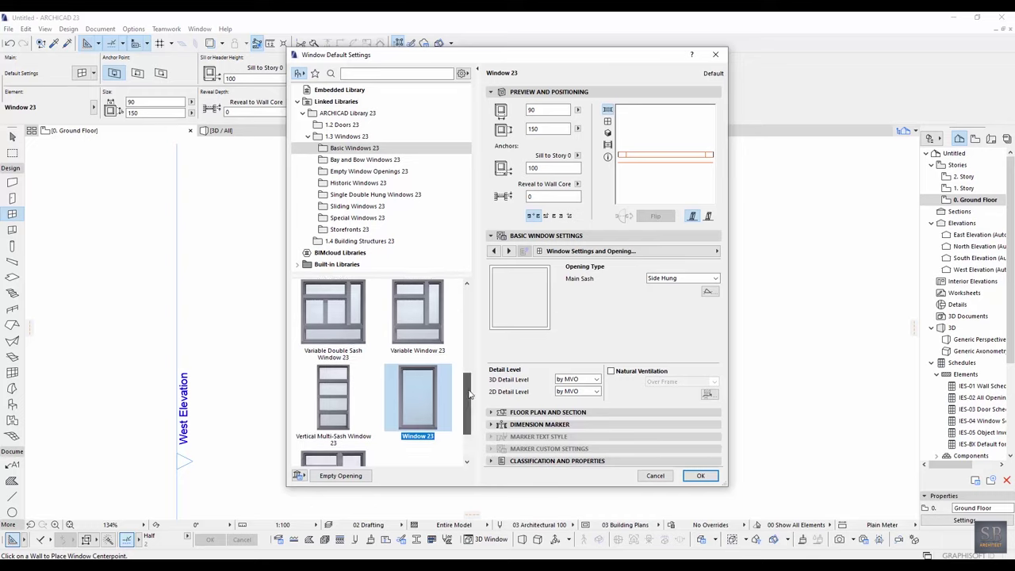
scroll(470, 395, "down", 3)
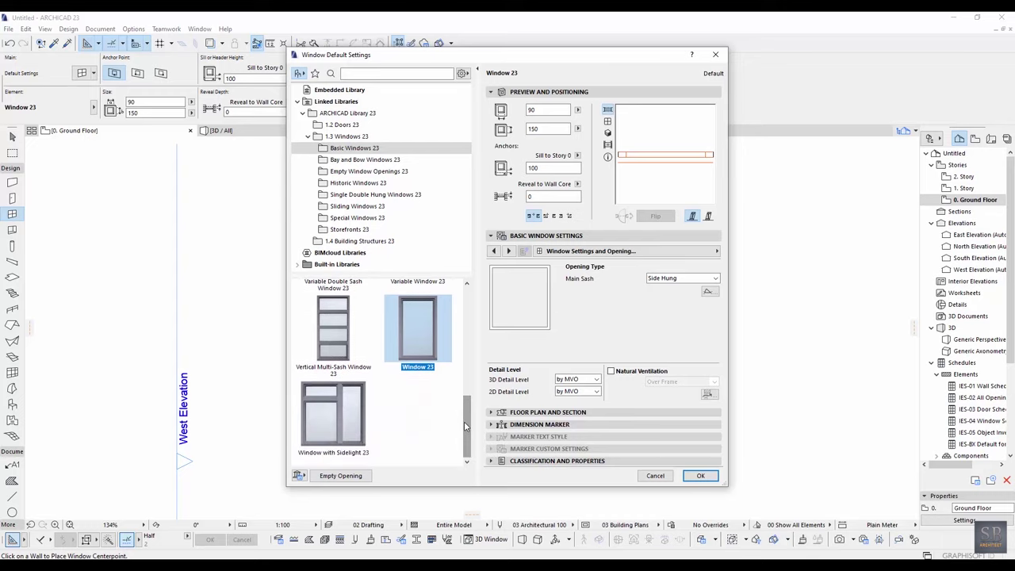
scroll(432, 329, "up", 10)
left_click(433, 329)
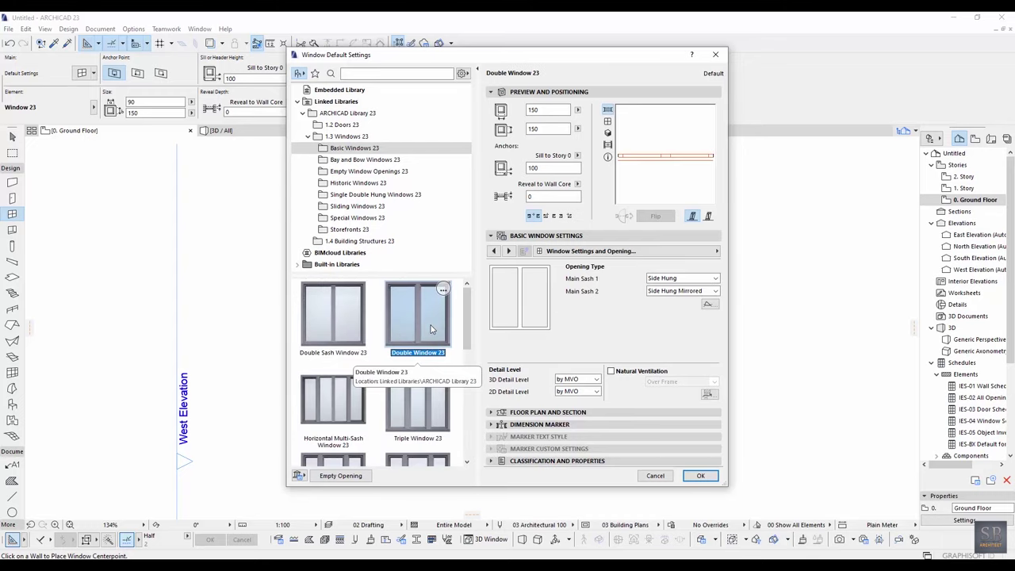
left_click(701, 475)
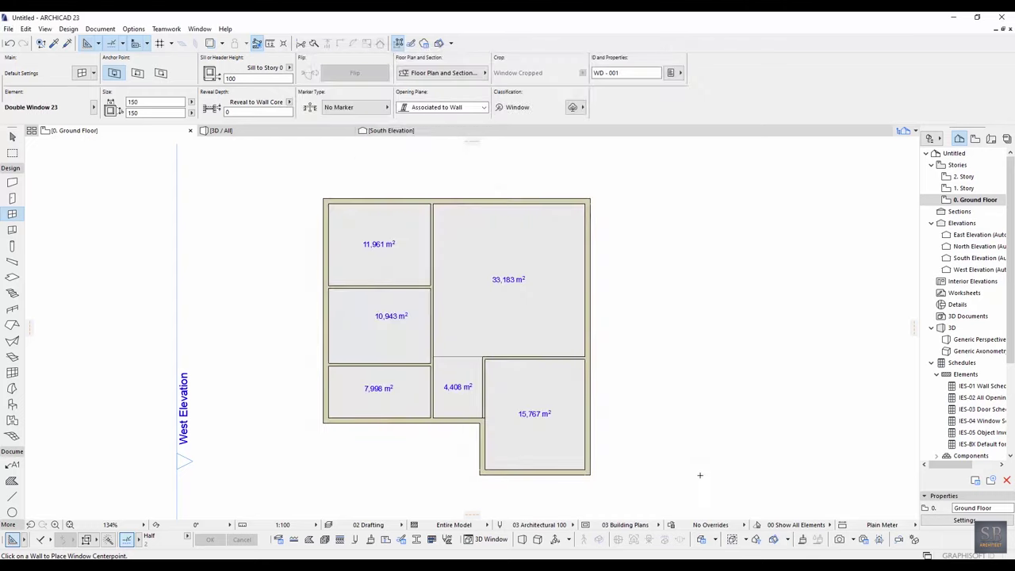
Step: Draw a vertical helper line between the middle-left room's partitions and a horizontal one from its midpoint out through the outer wall
scroll(530, 351, "up", 3)
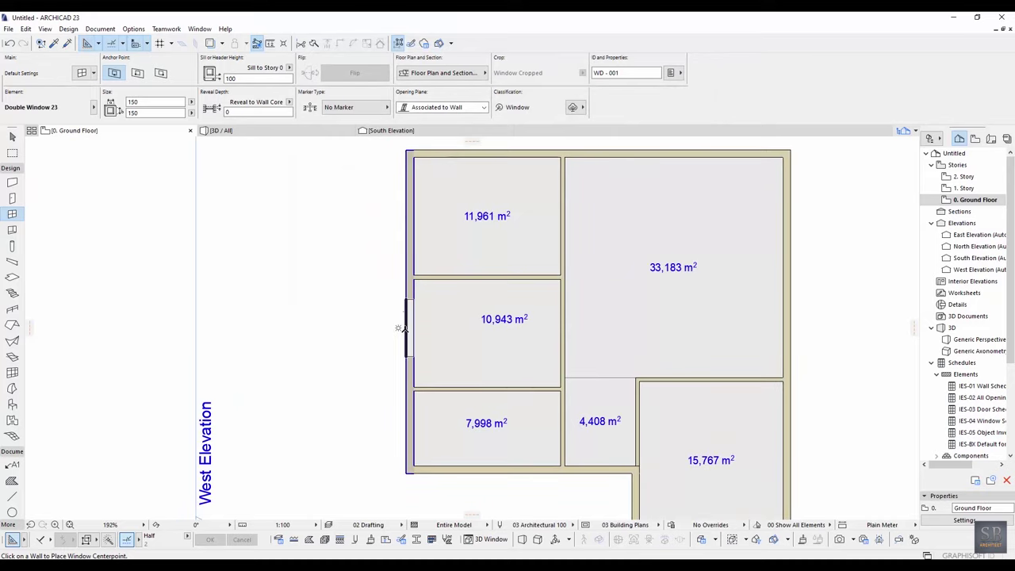
scroll(398, 330, "up", 3)
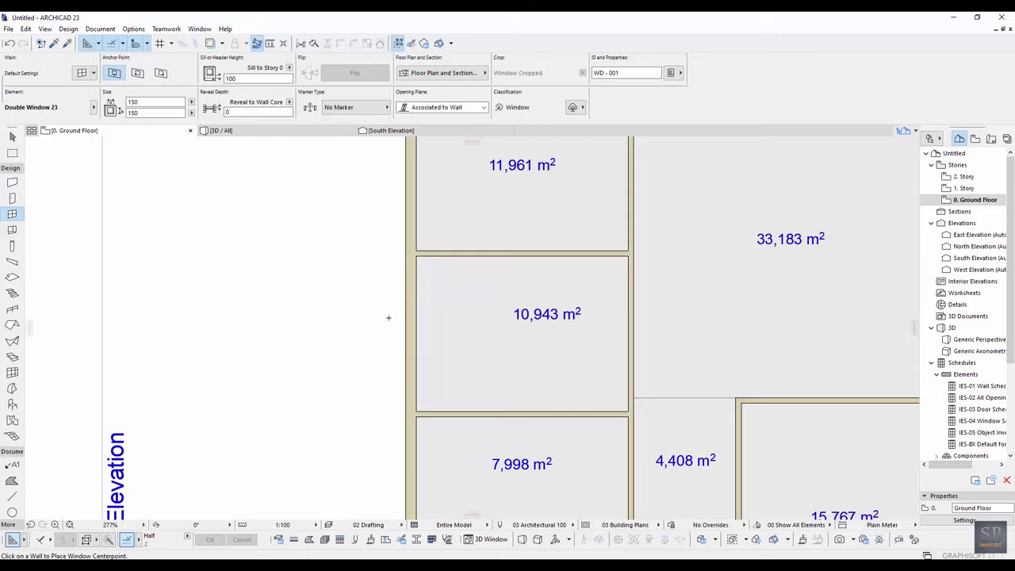
key("Escape")
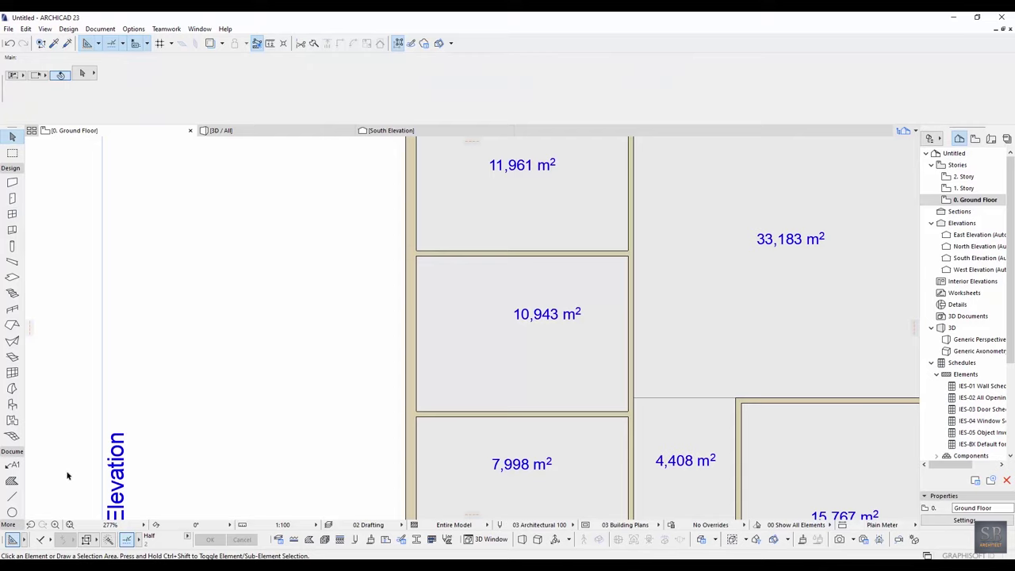
left_click(12, 497)
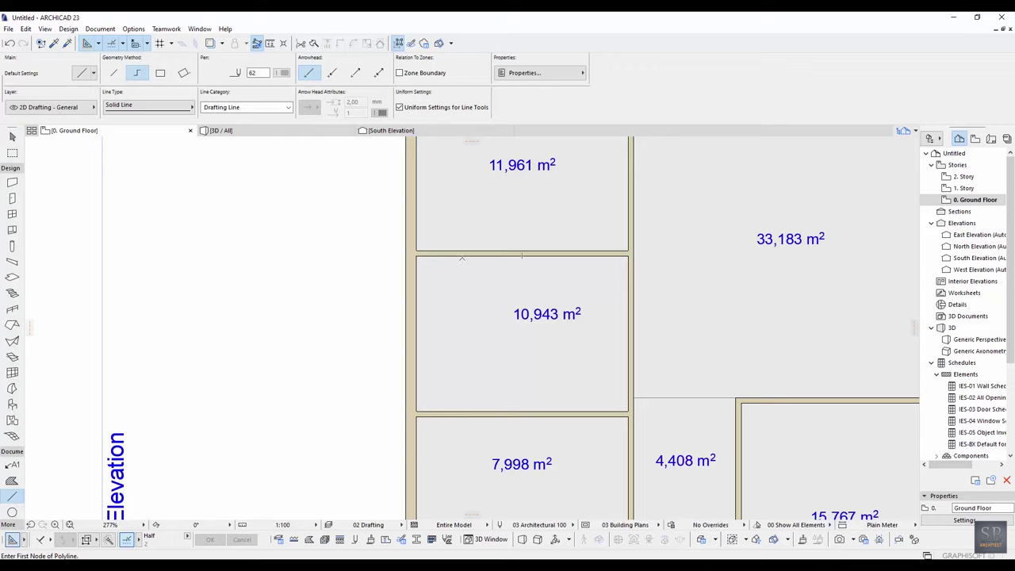
left_click(461, 258)
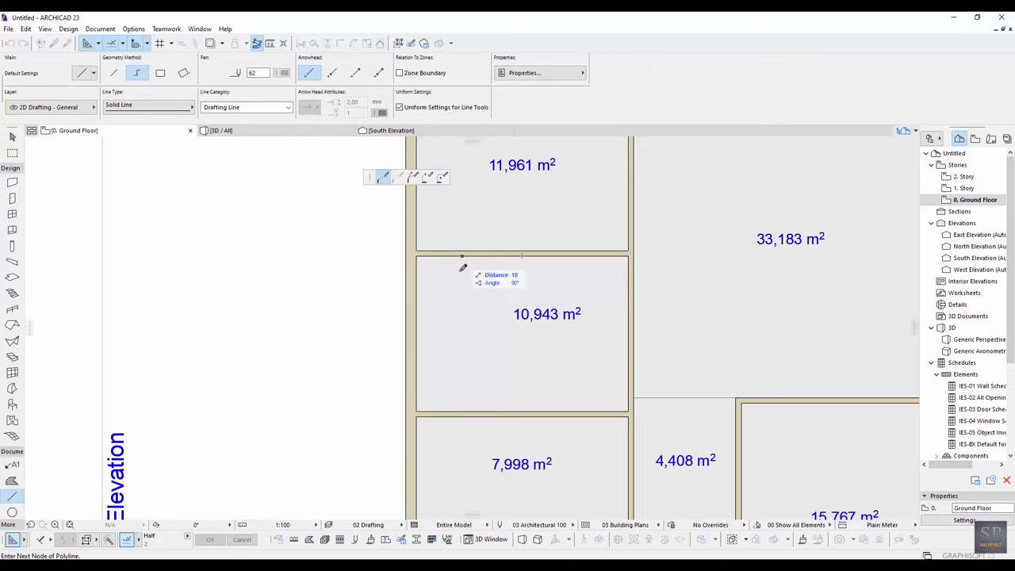
double_click(464, 408)
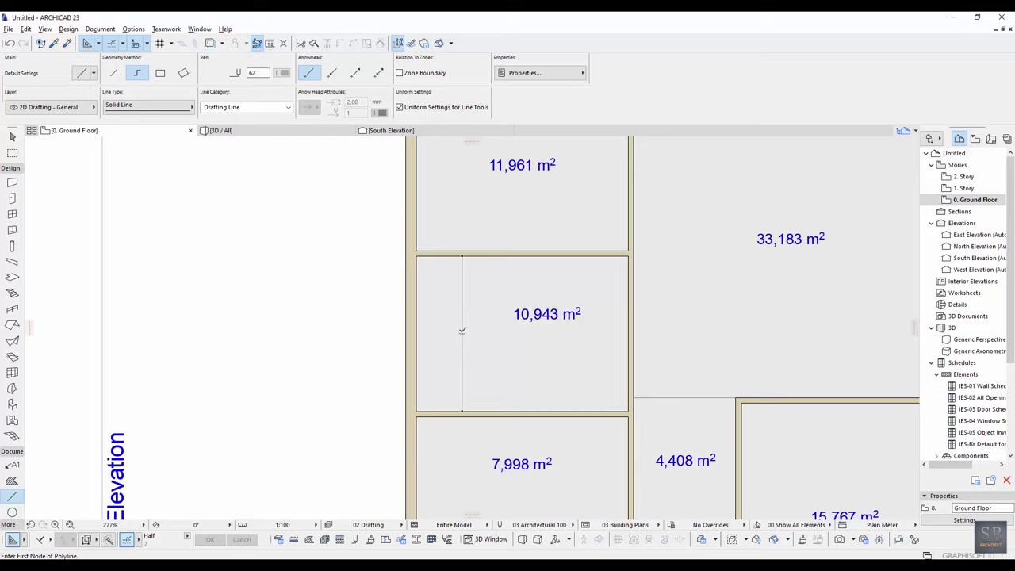
left_click(461, 333)
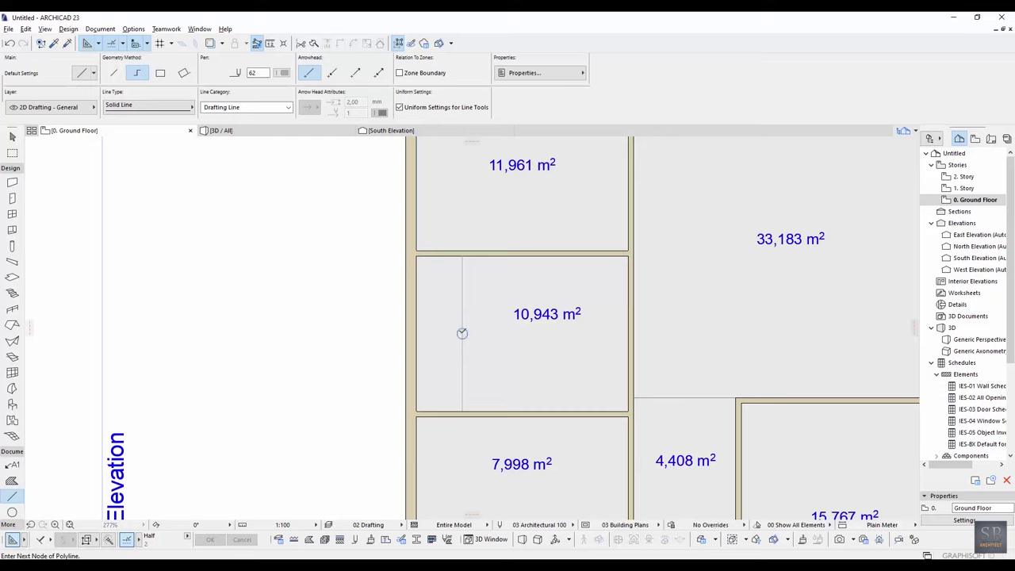
double_click(353, 332)
middle_click_drag(356, 333, 466, 345)
key("Escape")
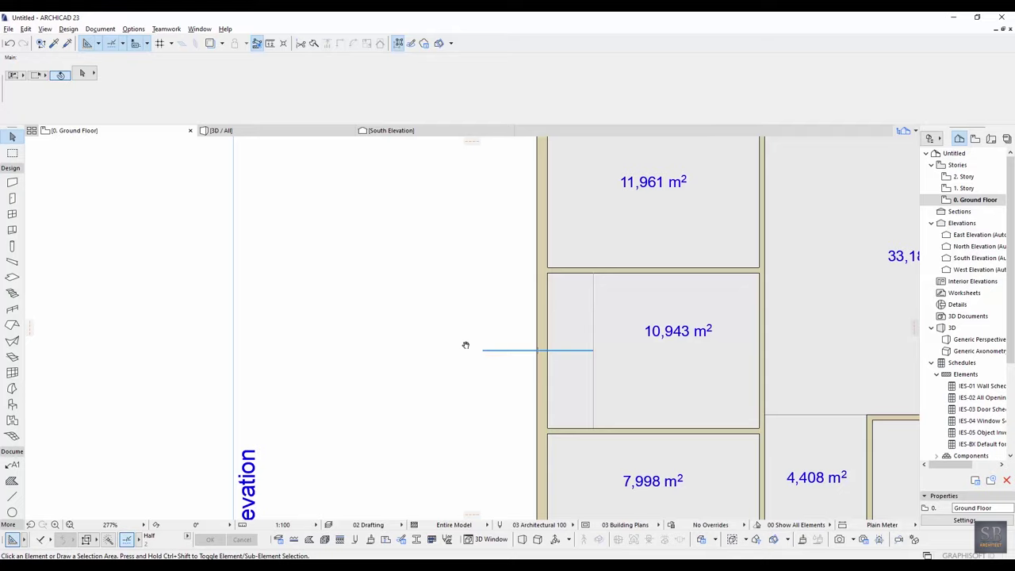
Step: Place a double window on the middle-left room's outer wall, centred on the horizontal helper line, and delete both helper lines
left_click(12, 214)
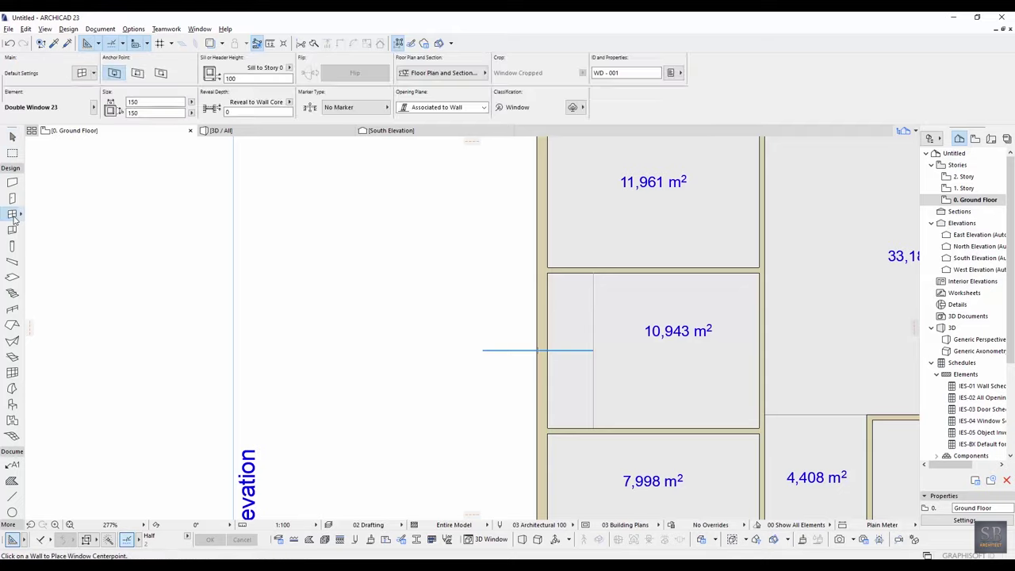
left_click(532, 352)
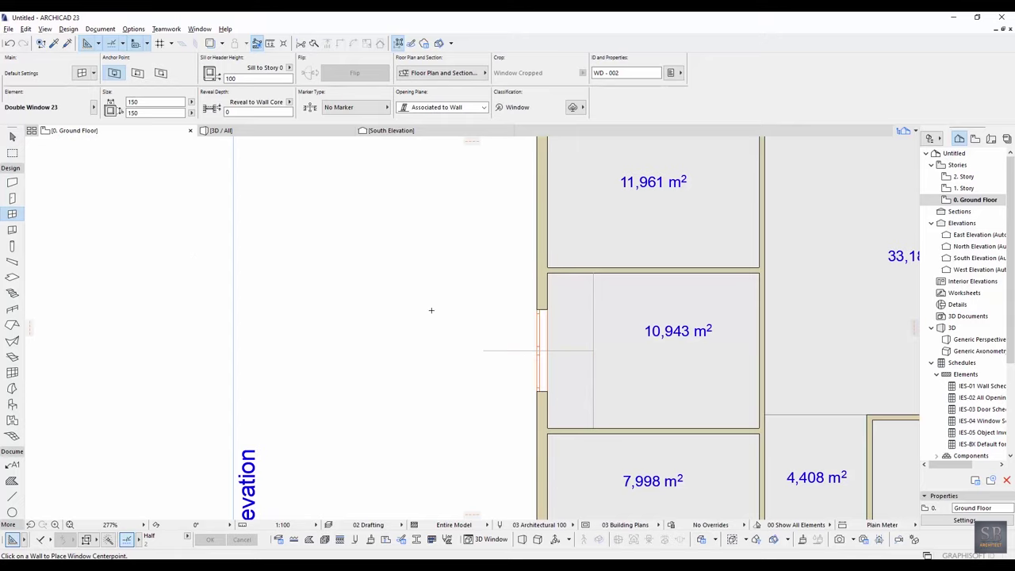
key("Escape")
left_click_drag(623, 382, 579, 335)
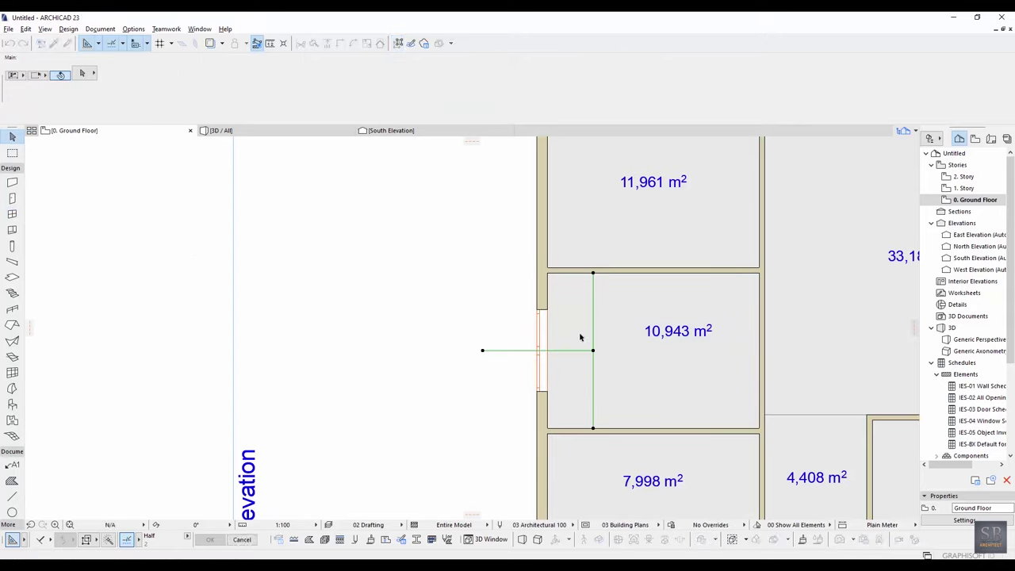
key("Delete")
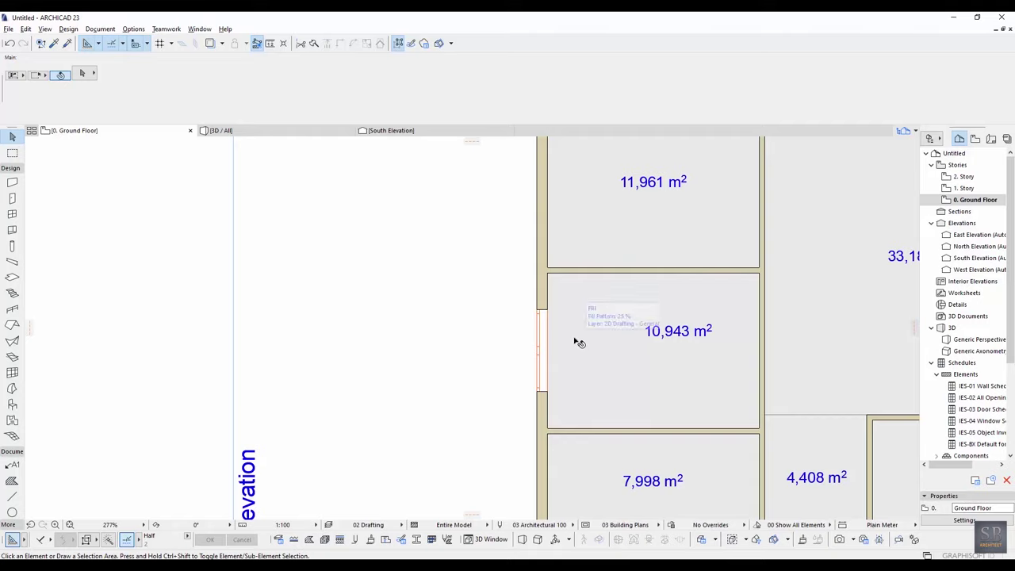
Step: Set the snap points to be calculated between intersection points
middle_click_drag(473, 317, 430, 312)
middle_click_drag(436, 255, 445, 325)
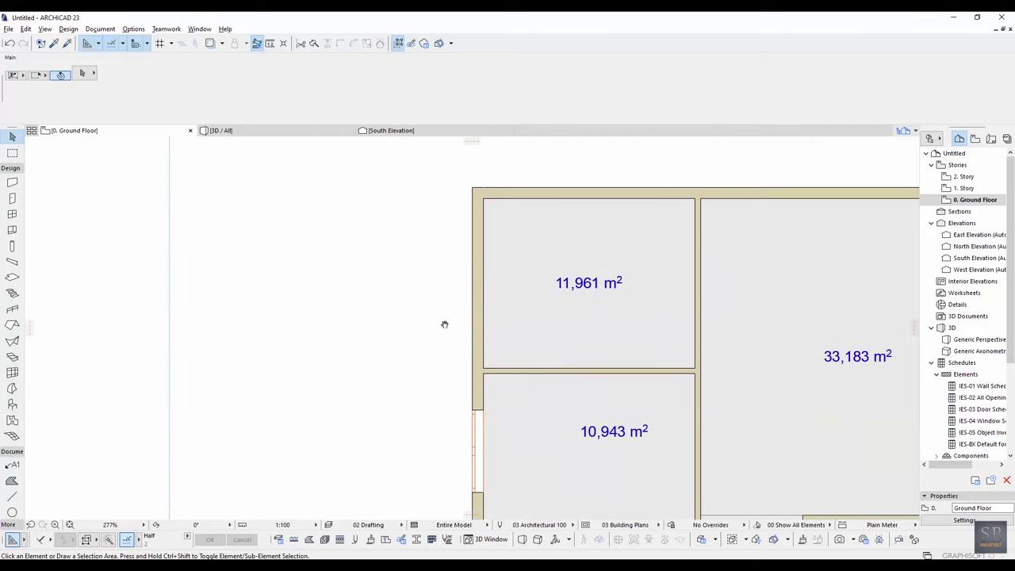
scroll(444, 324, "down", 1)
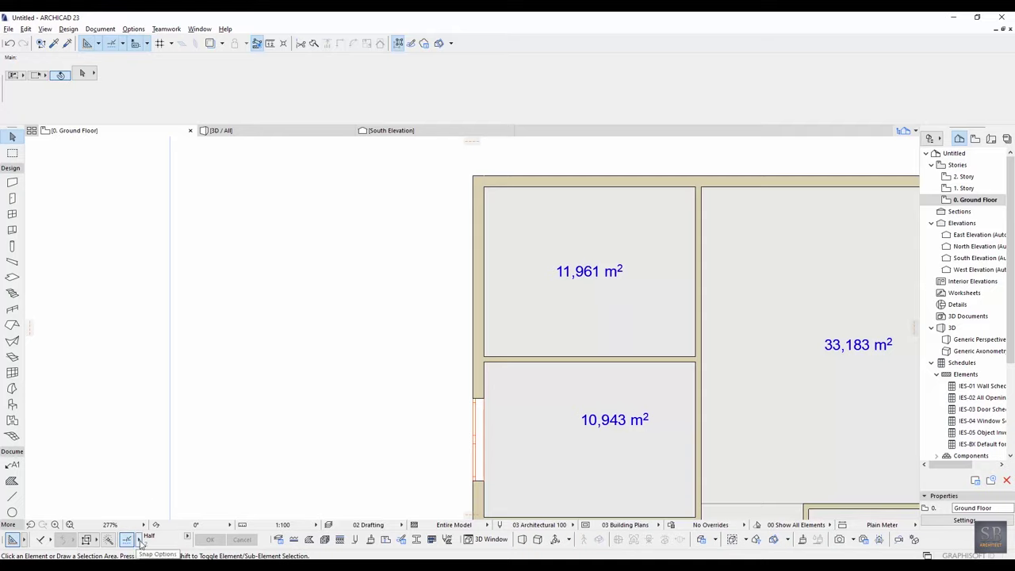
left_click(140, 540)
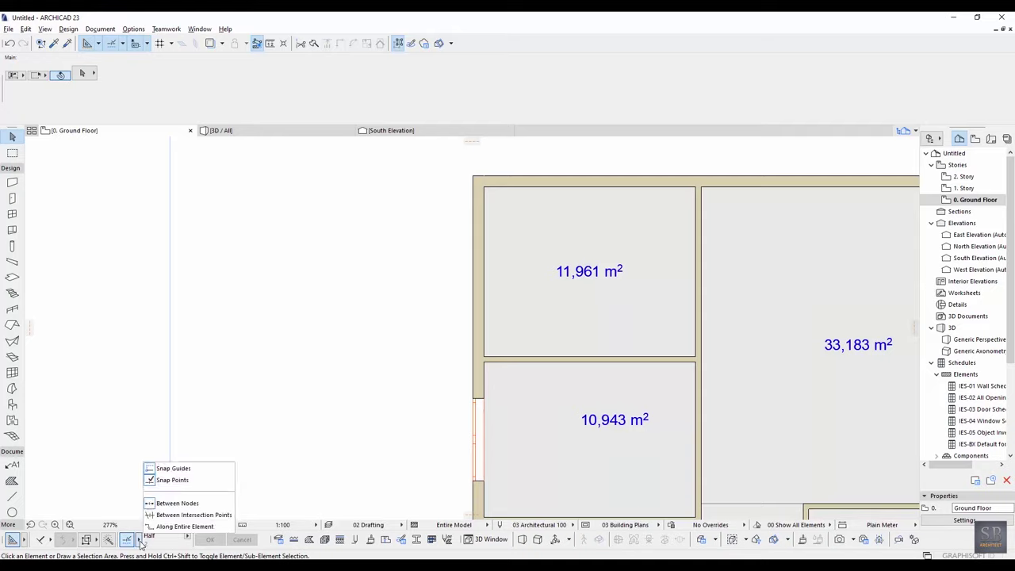
left_click(196, 516)
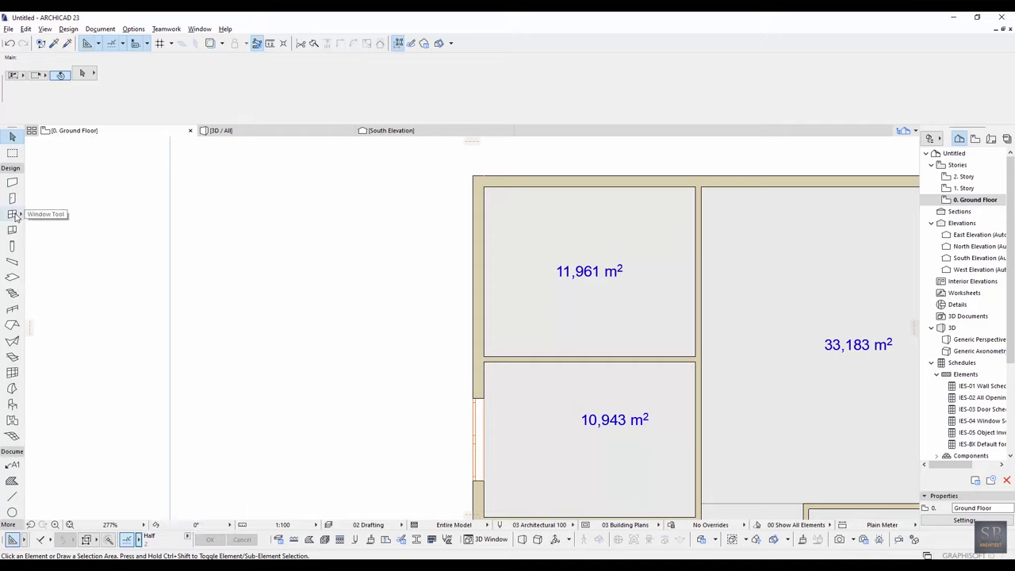
Step: Place double windows at the midpoints of the upper-left room's outer wall and the large room's upper and right outer walls
left_click(12, 214)
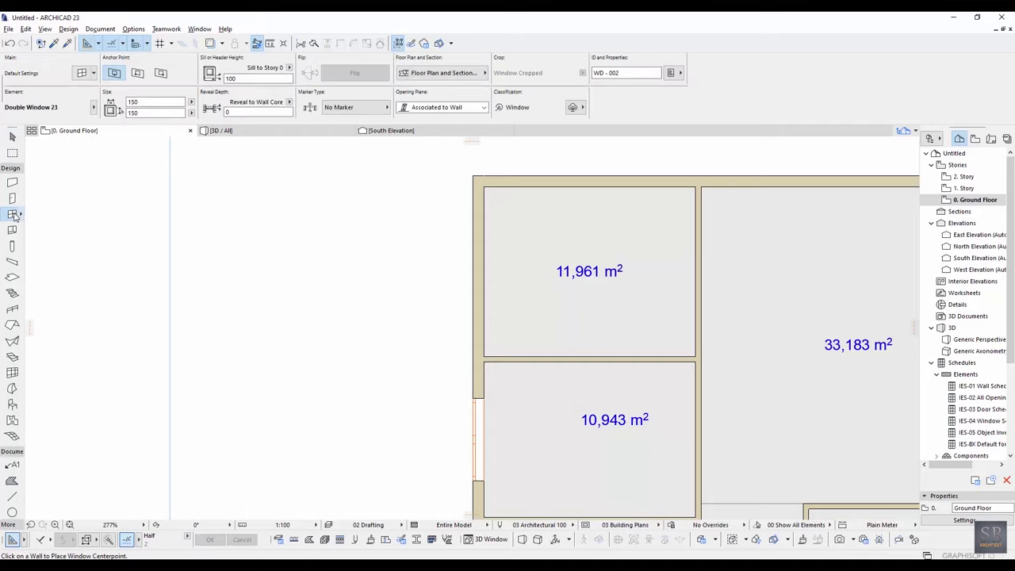
left_click(473, 280)
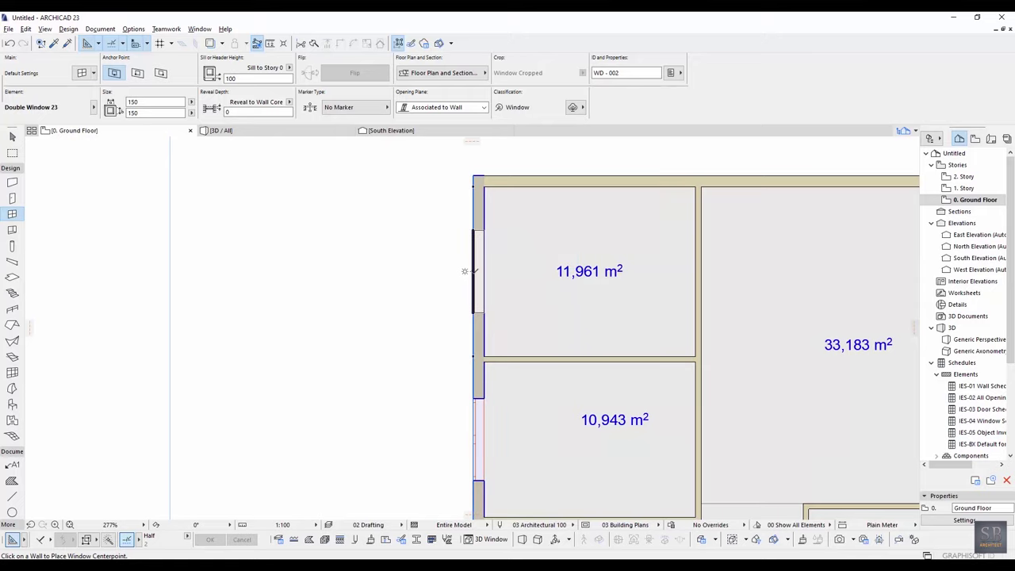
scroll(388, 238, "down", 3)
scroll(530, 249, "up", 2)
scroll(518, 270, "up", 1)
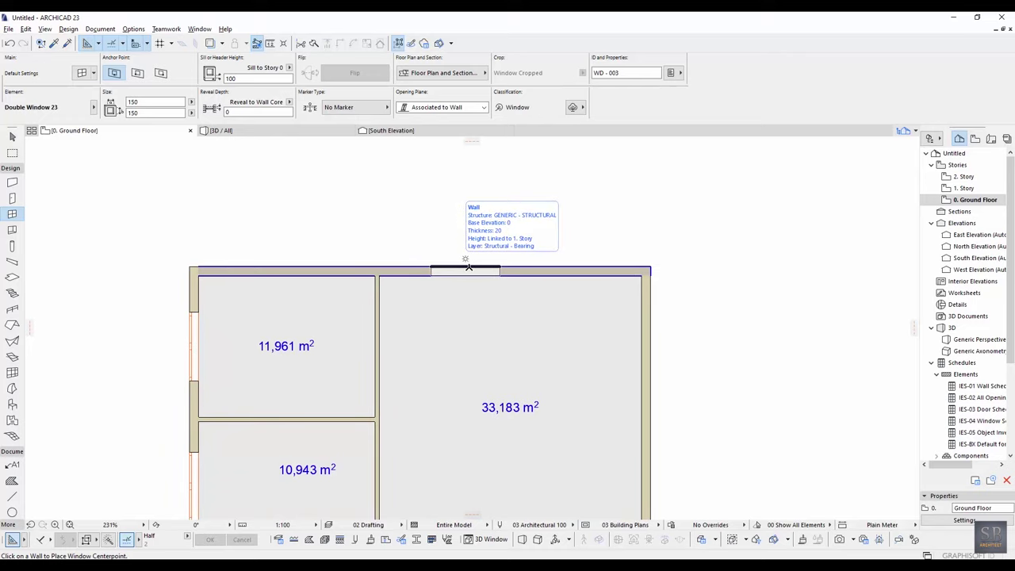
left_click(510, 266)
scroll(556, 254, "down", 3)
scroll(555, 254, "right", 2)
left_click(550, 294)
Step: Place double windows at the midpoints of the lower-right room's right and lower outer walls
scroll(611, 246, "down", 2)
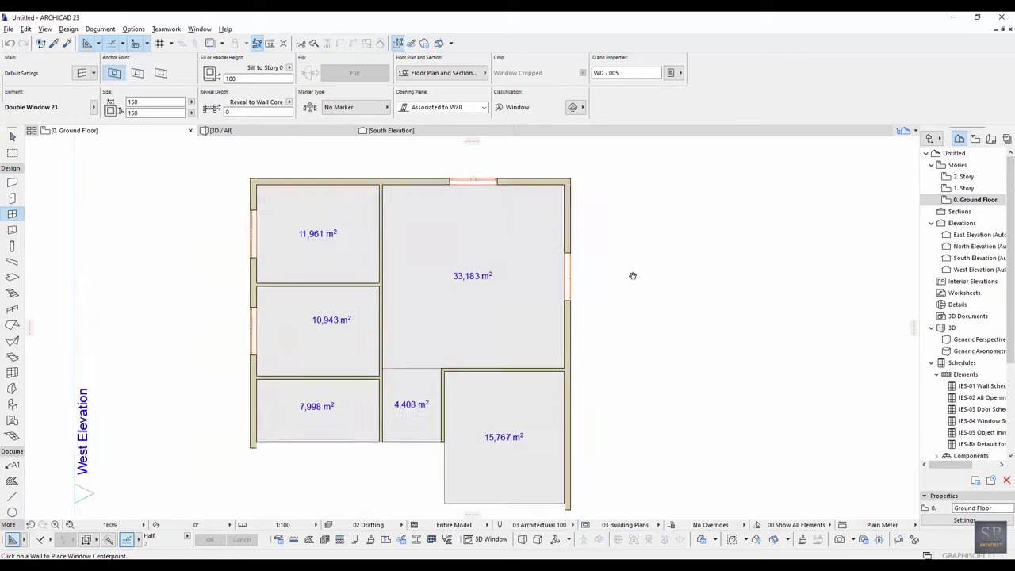
middle_click_drag(632, 276, 638, 220)
left_click(576, 381)
middle_click_drag(575, 397, 572, 371)
left_click(509, 426)
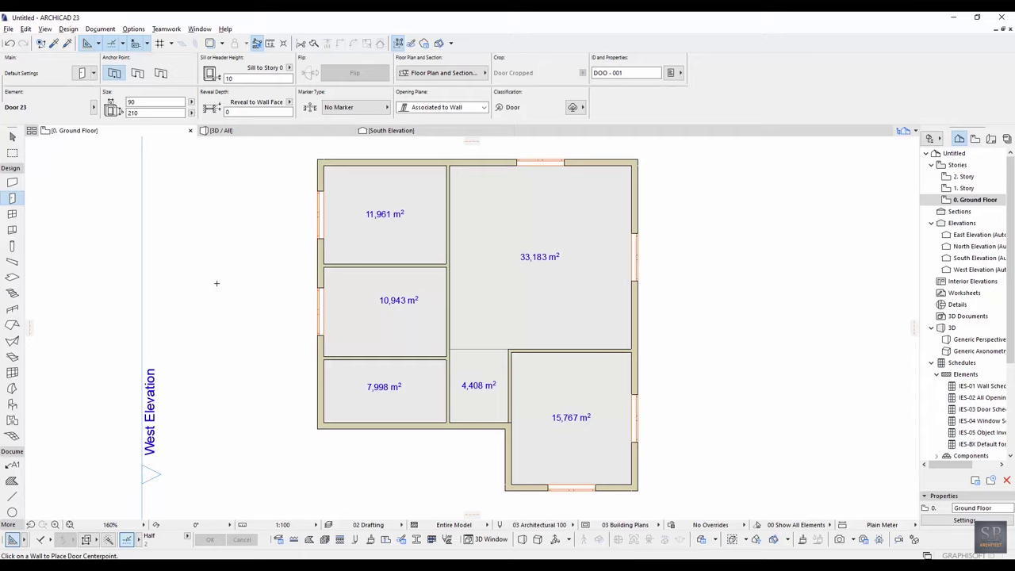
Step: Examine the hinged door types in the door default settings, keeping Door 23 at 90 by 210
key("ctrl+t")
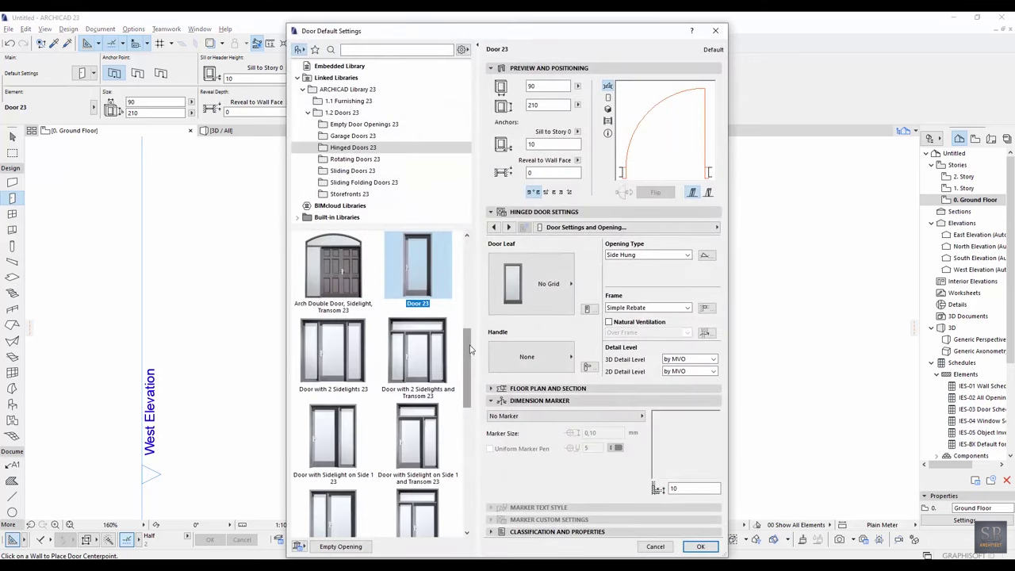
left_click_drag(472, 351, 466, 316)
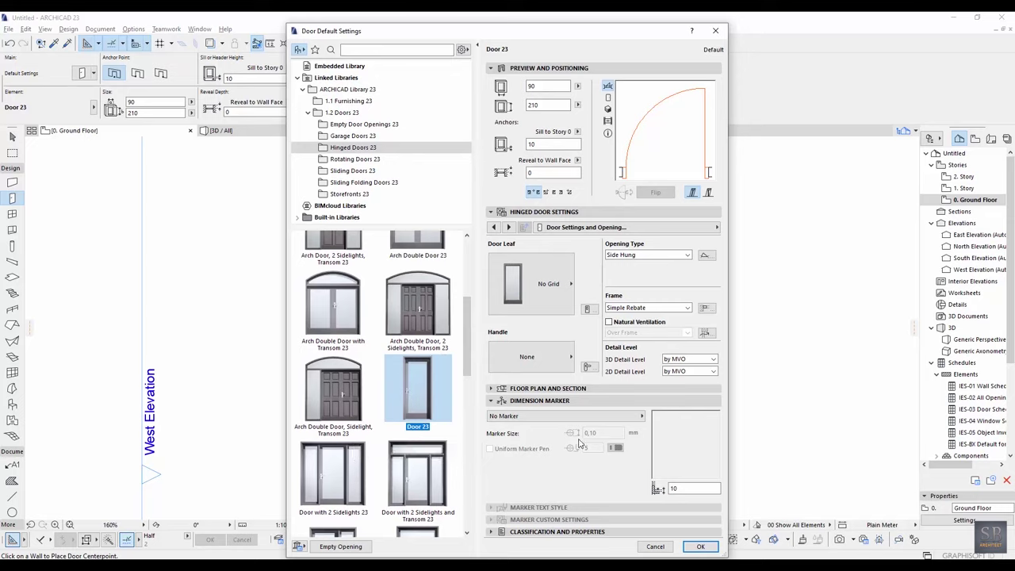
left_click(700, 547)
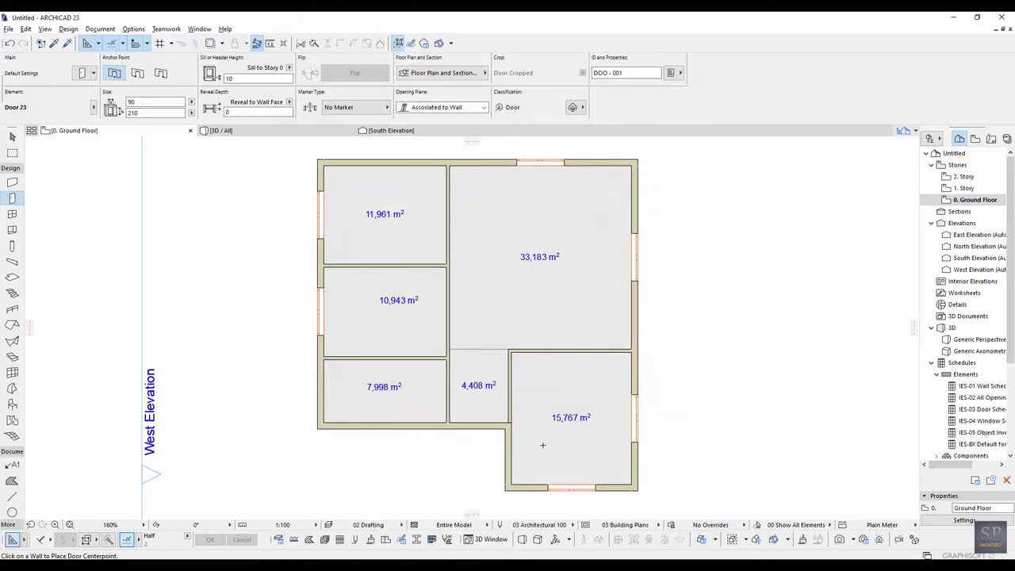
Step: Set the snap points to Distance with a spacing of 10 for placing doors along the partition beside the corridor
middle_click_drag(543, 445, 577, 440)
scroll(486, 356, "up", 2)
mouse_move(498, 374)
middle_mouse_down()
mouse_move(500, 423)
mouse_move(510, 388)
middle_mouse_up()
scroll(492, 397, "up", 2)
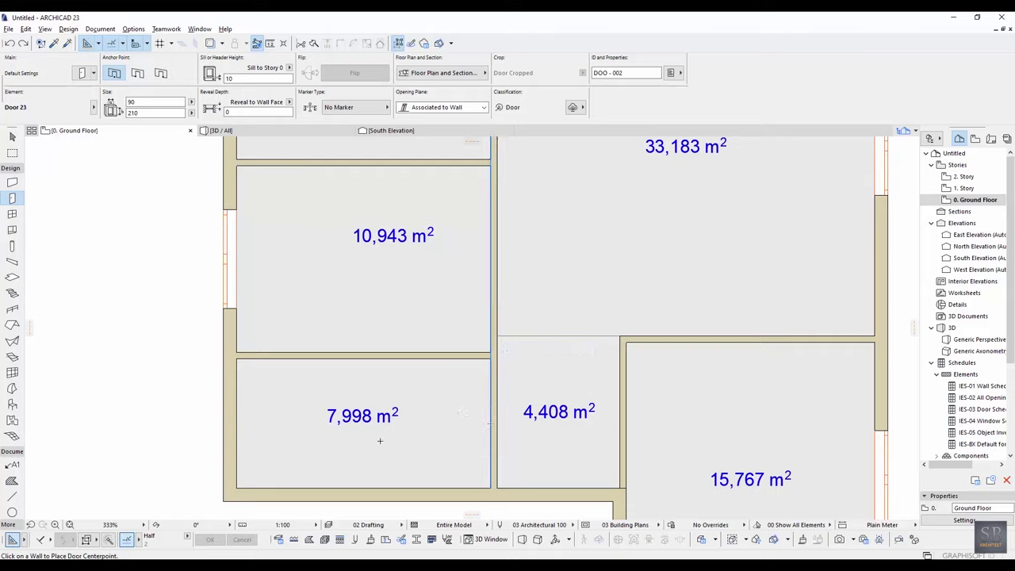
left_click(189, 538)
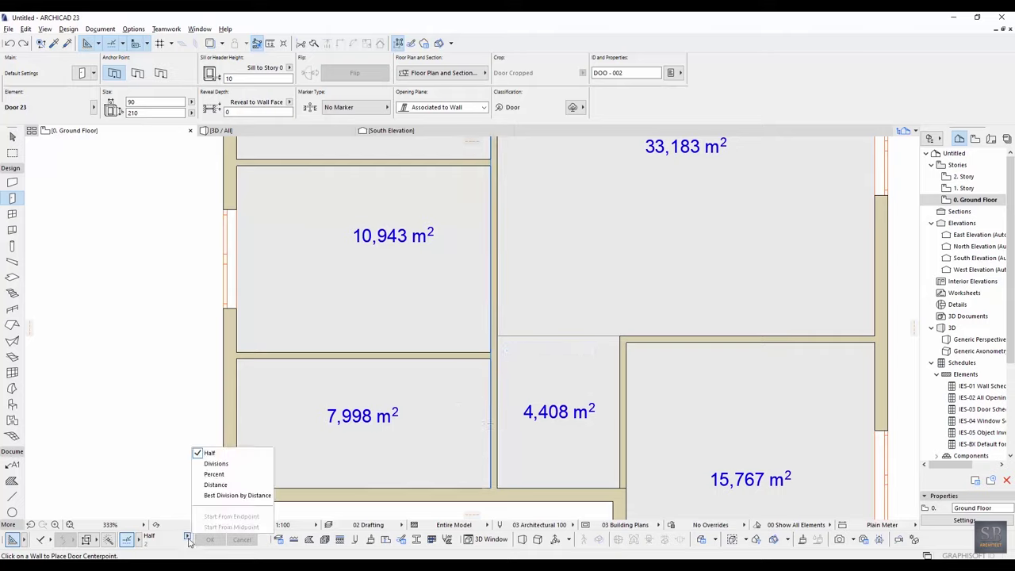
left_click(215, 486)
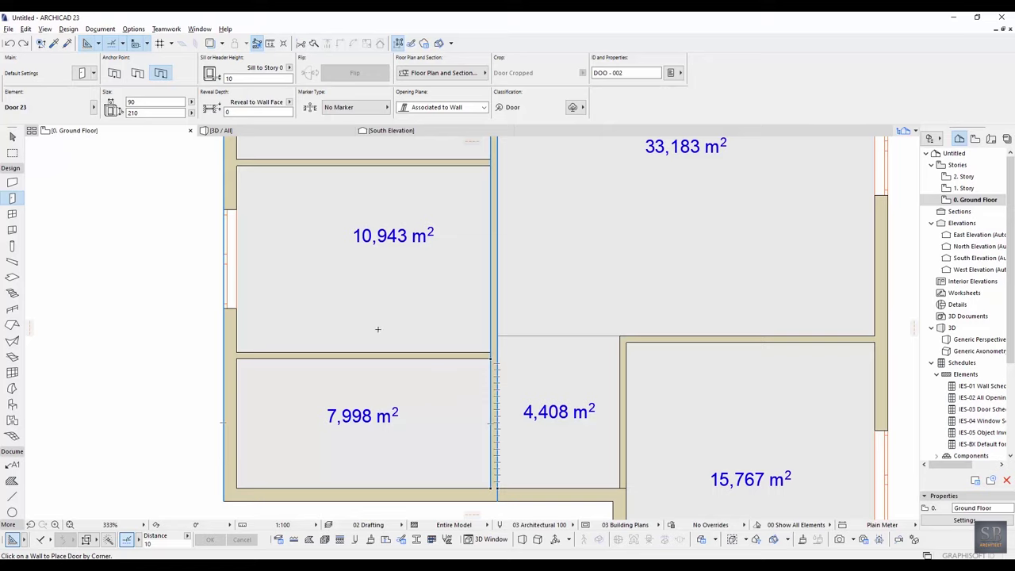
Step: Place a 90 by 210 door in the 7,998 m² room's corridor partition, 10 from its upper corner, opening into the room
scroll(492, 358, "up", 3)
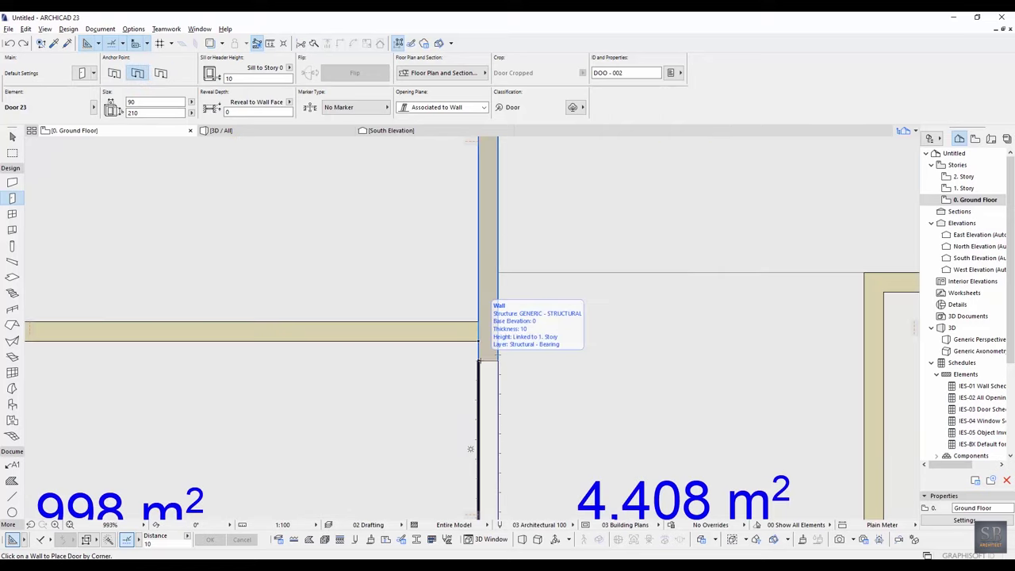
left_click(478, 361)
scroll(485, 341, "down", 3)
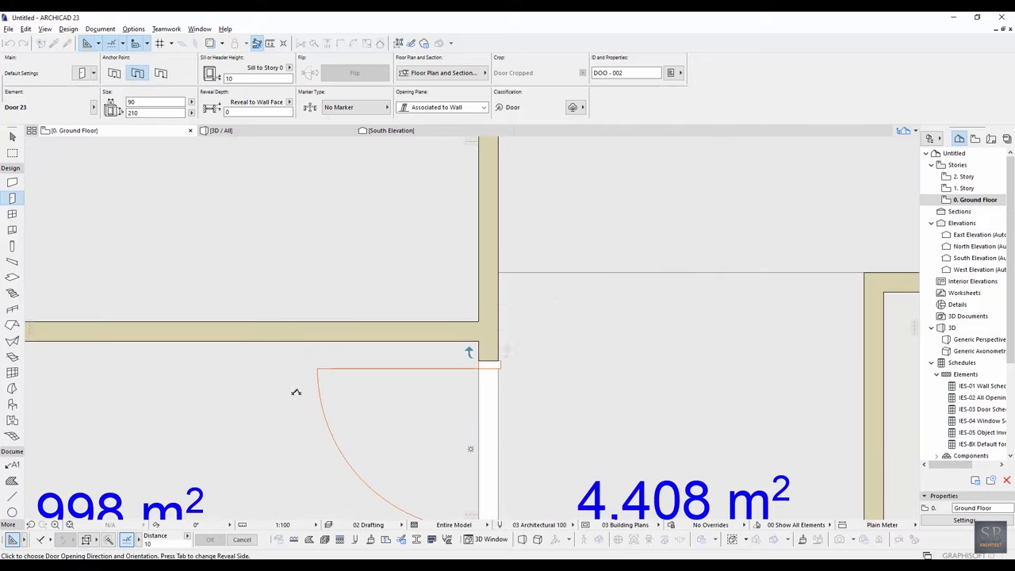
left_click(366, 374)
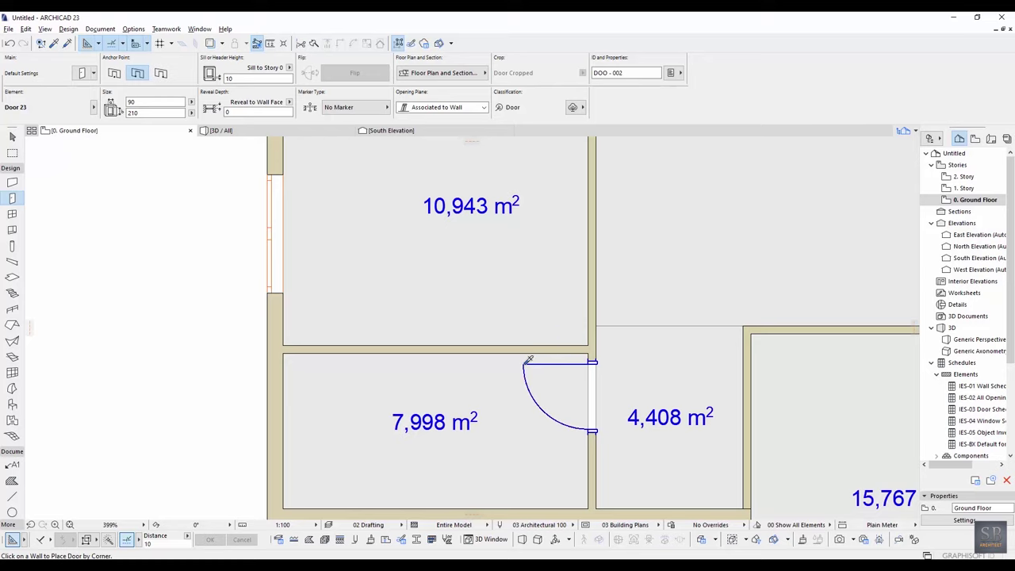
Step: Place doors near the lower partition corners of the 10,943 m² and 11,961 m² rooms, anchored at the opposite corner and opening into the rooms
scroll(528, 361, "down", 1)
middle_click_drag(579, 318, 562, 377)
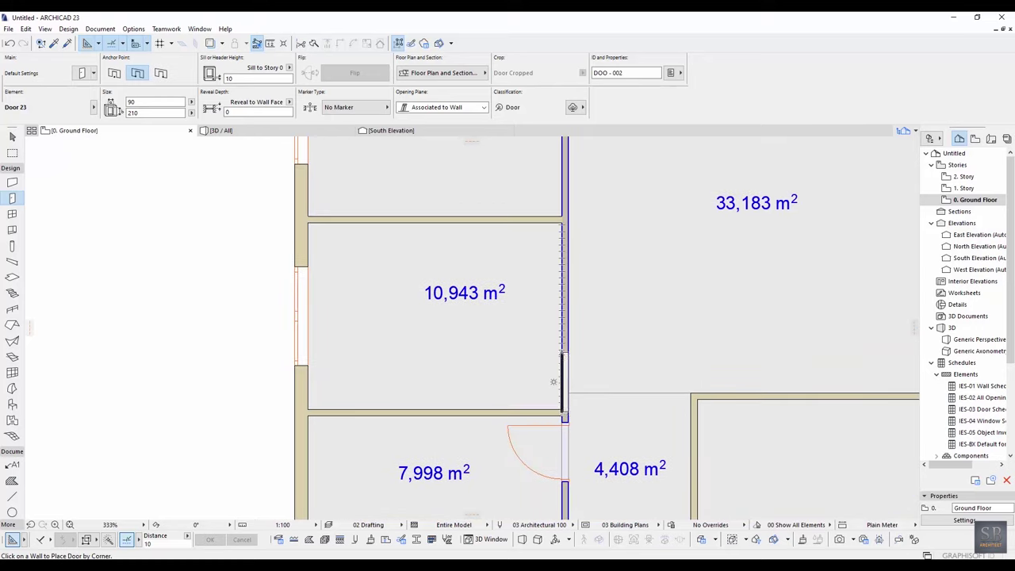
left_click(157, 71)
left_click(553, 373)
left_click(439, 426)
middle_click_drag(507, 207, 492, 351)
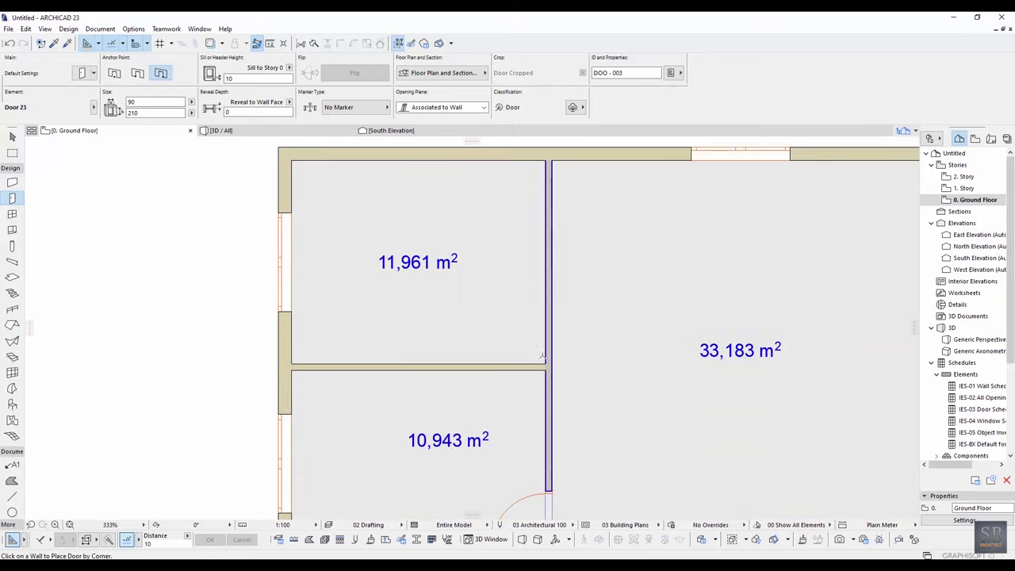
left_click(546, 356)
left_click(376, 402)
Step: Resize the 7,998 m² room's outer-wall window to 50 by 50 and set its sill height to 200 from the wall base
scroll(658, 410, "down", 2)
middle_click_drag(659, 410, 491, 281)
scroll(542, 376, "up", 3)
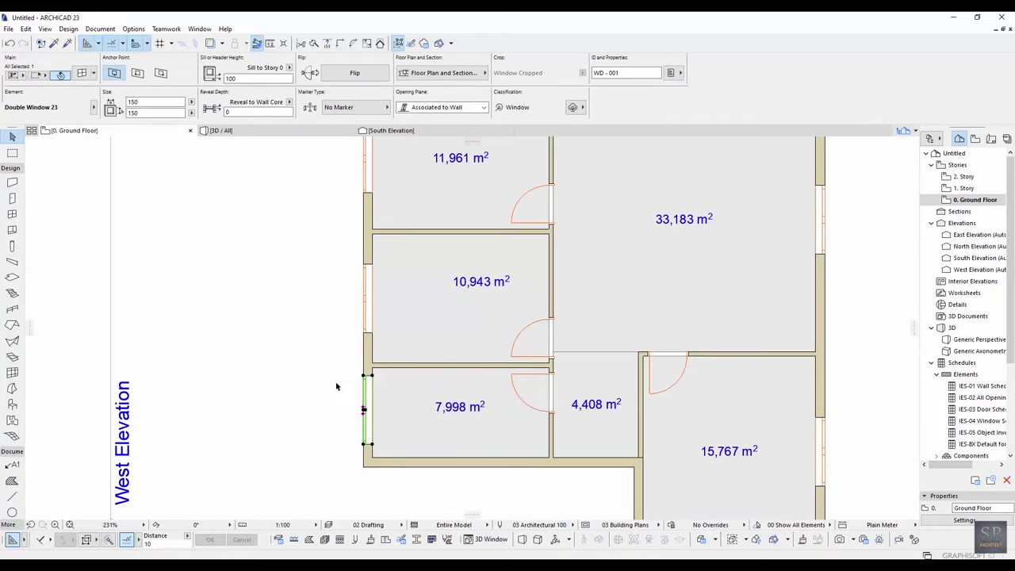
left_click(155, 103)
type("50")
key("Return")
left_click(289, 67)
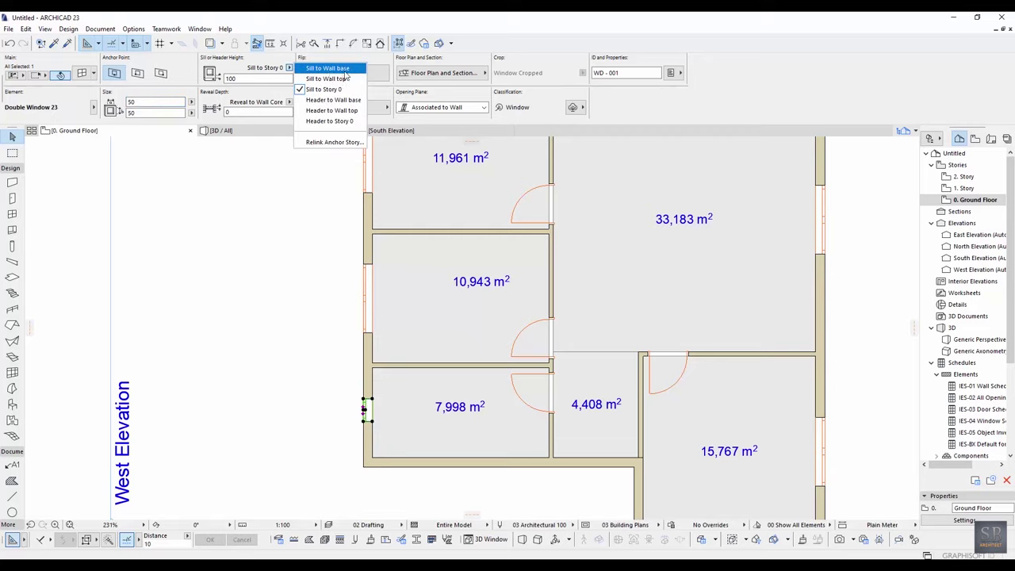
left_click(344, 69)
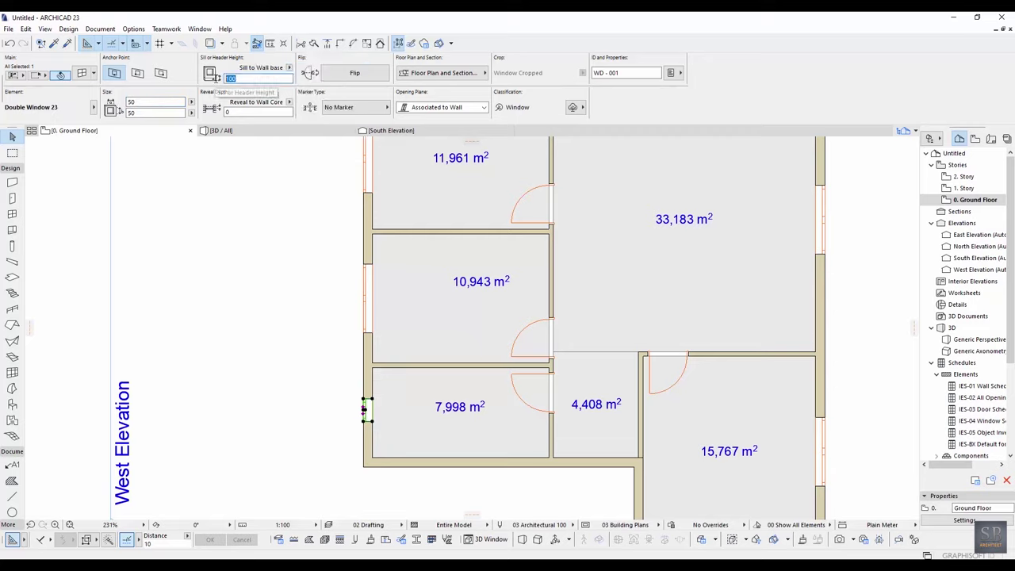
scroll(334, 356, "up", 3)
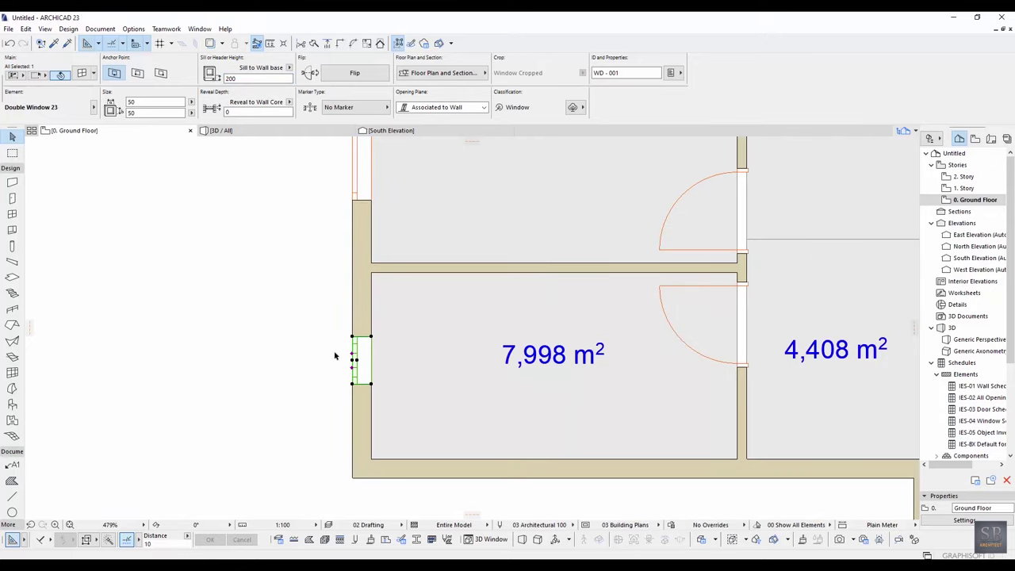
Step: Browse the basic window types in the selection settings of the small 50 by 50 window
key("ctrl+t")
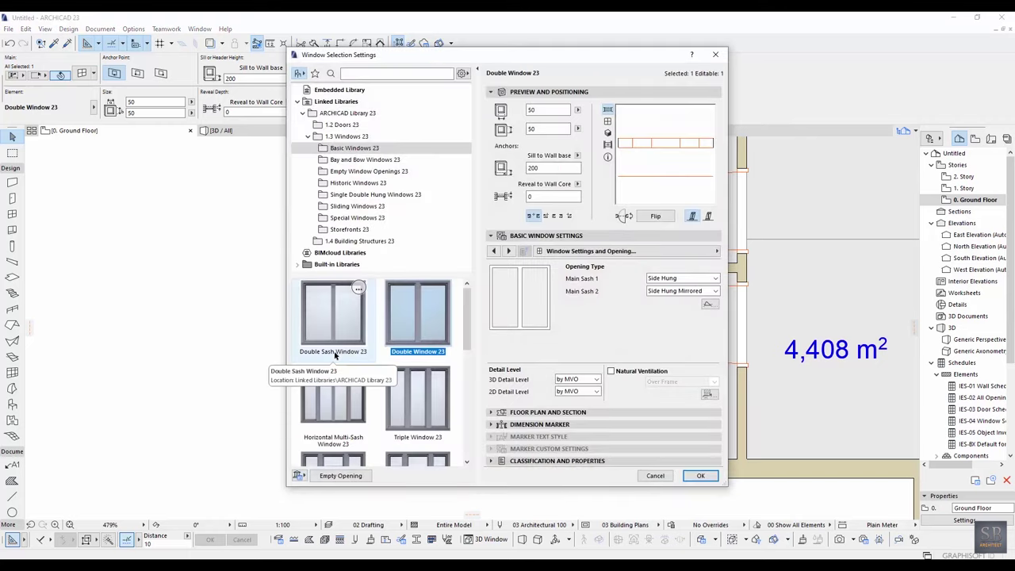
scroll(466, 326, "down", 3)
left_click_drag(467, 325, 444, 422)
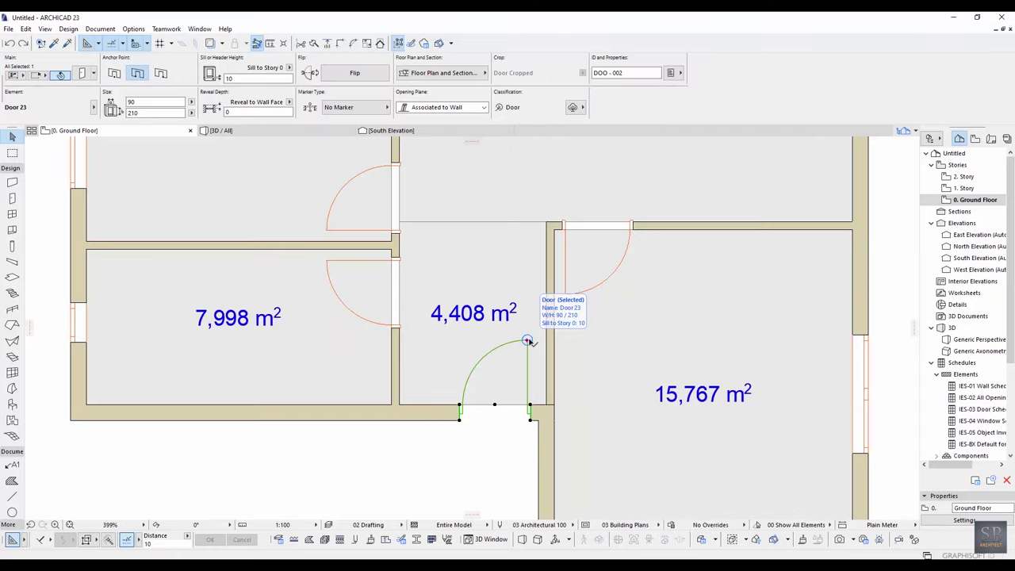
Step: Mirror the selected entrance door in the lower outer wall of the 4,408 m² corridor
right_click(532, 406)
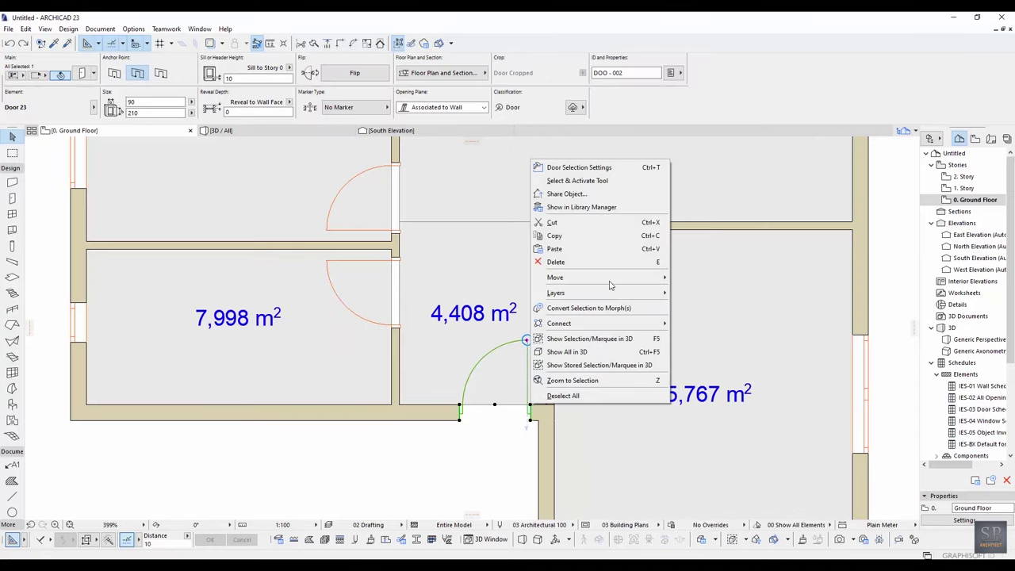
mouse_move(630, 279)
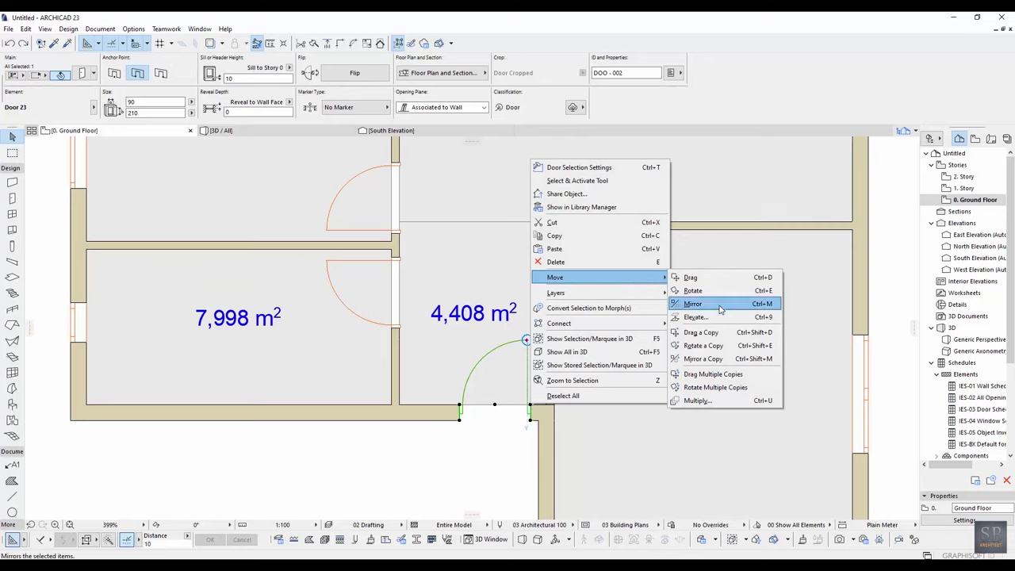
left_click(692, 304)
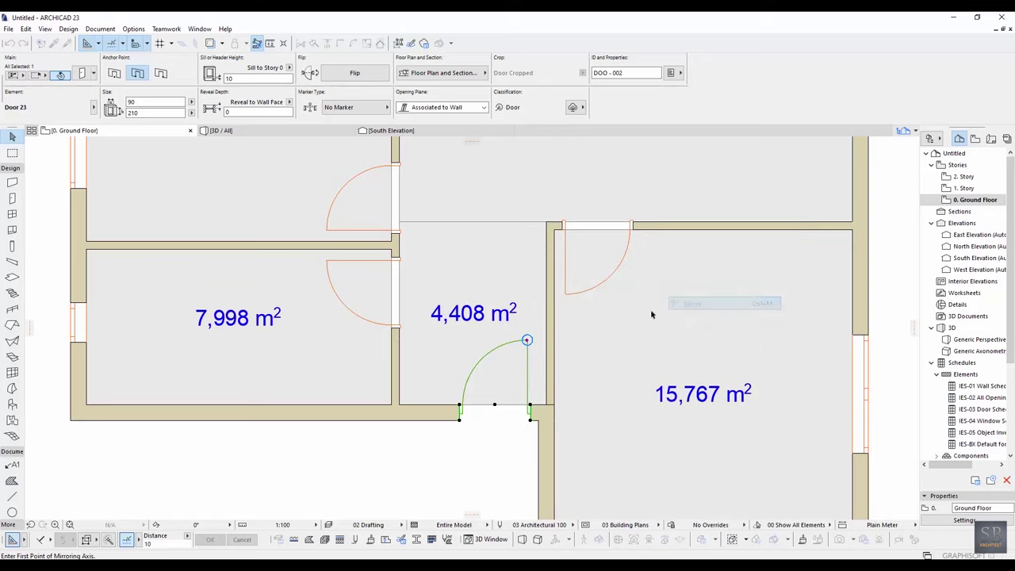
Step: Mirror the entrance door about its centre axis and move it so its opening sits 20 from the hallway's inner partition corner
left_click(495, 408)
left_click(496, 372)
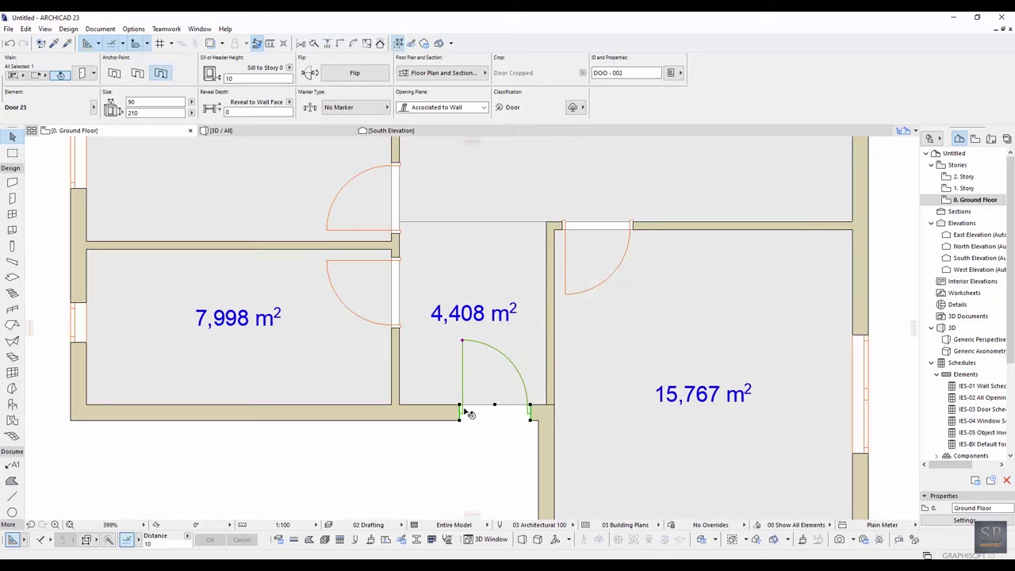
left_click(461, 408)
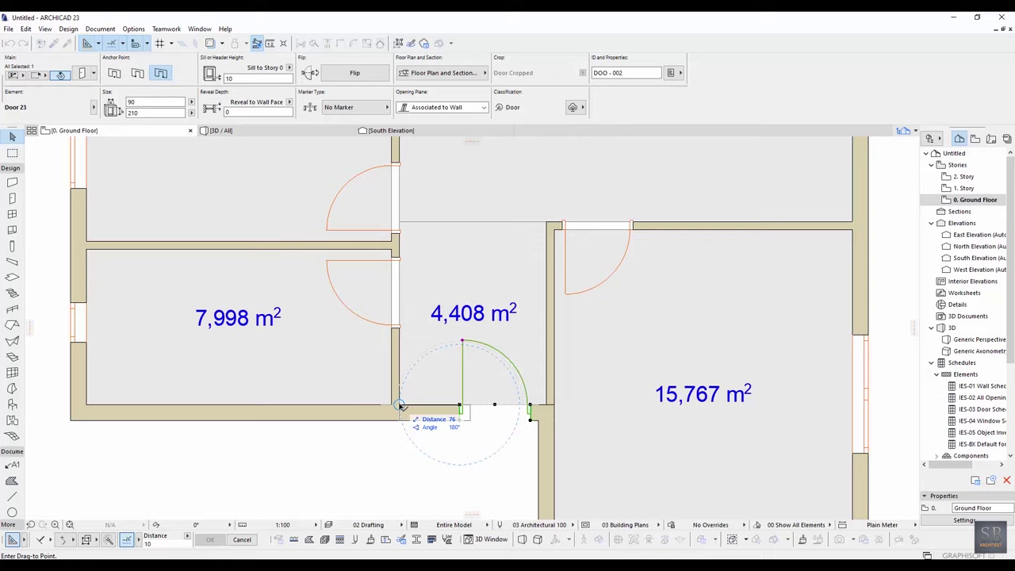
type("20")
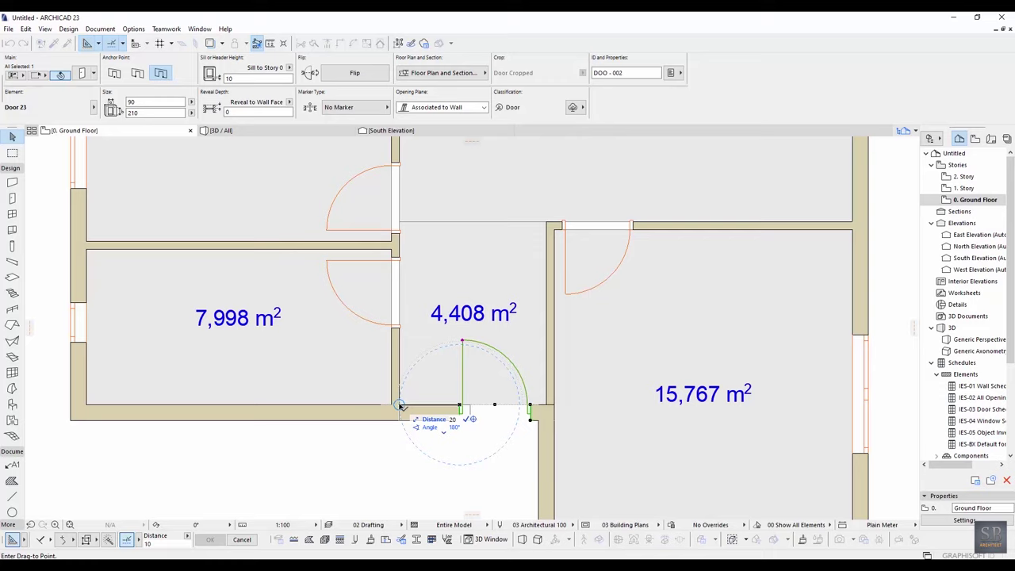
type("-")
key("Return")
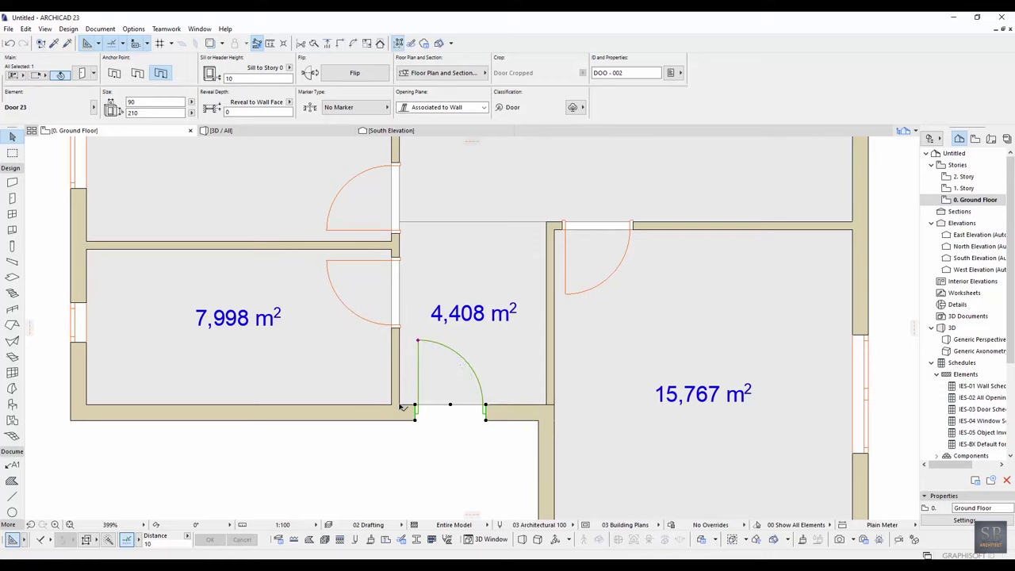
key("m")
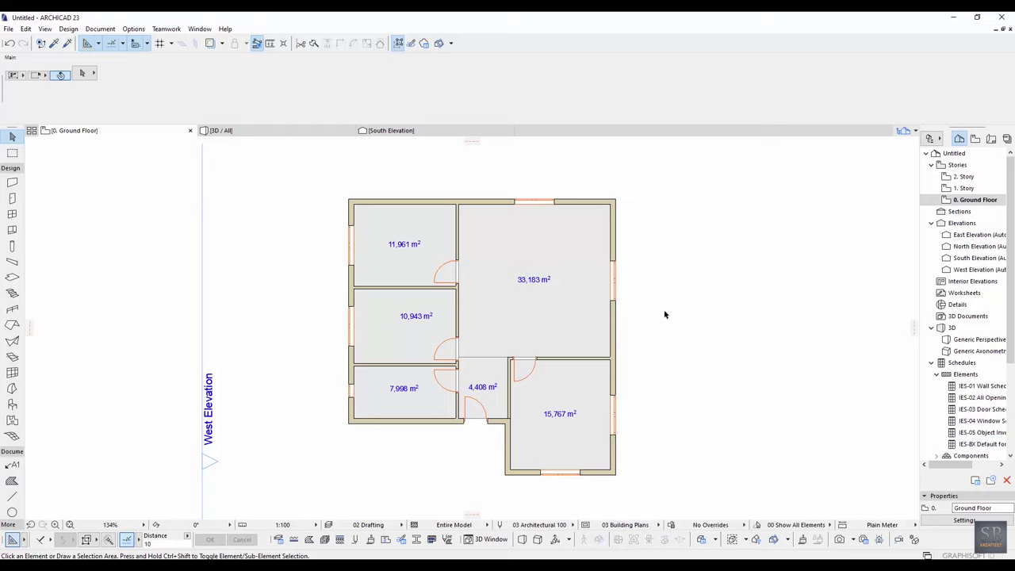
middle_click_drag(660, 303, 650, 303)
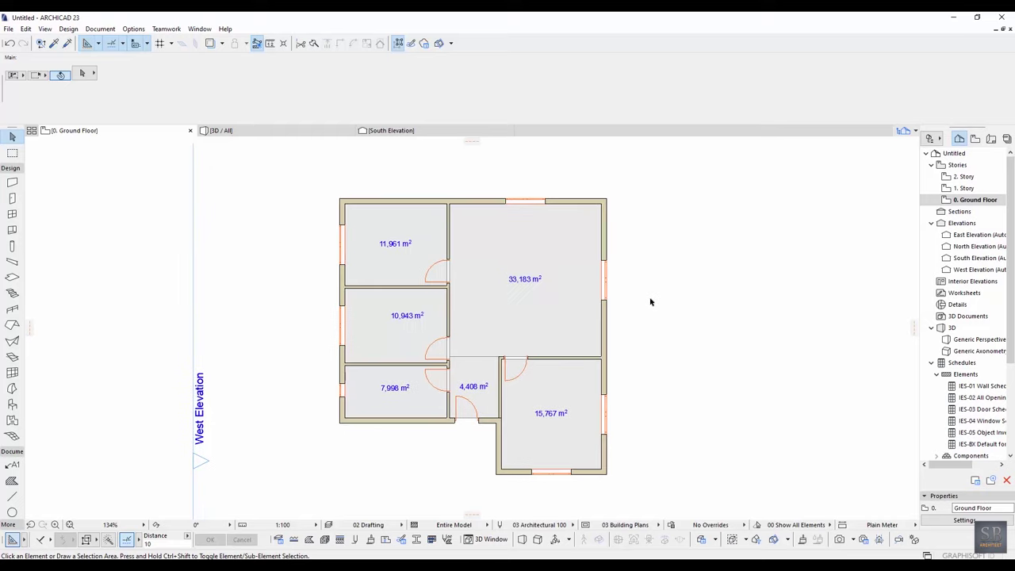
Step: Set the Object default to Basin 23 from the Plumbing Fixtures library, using the Rectangular basin type
key("o")
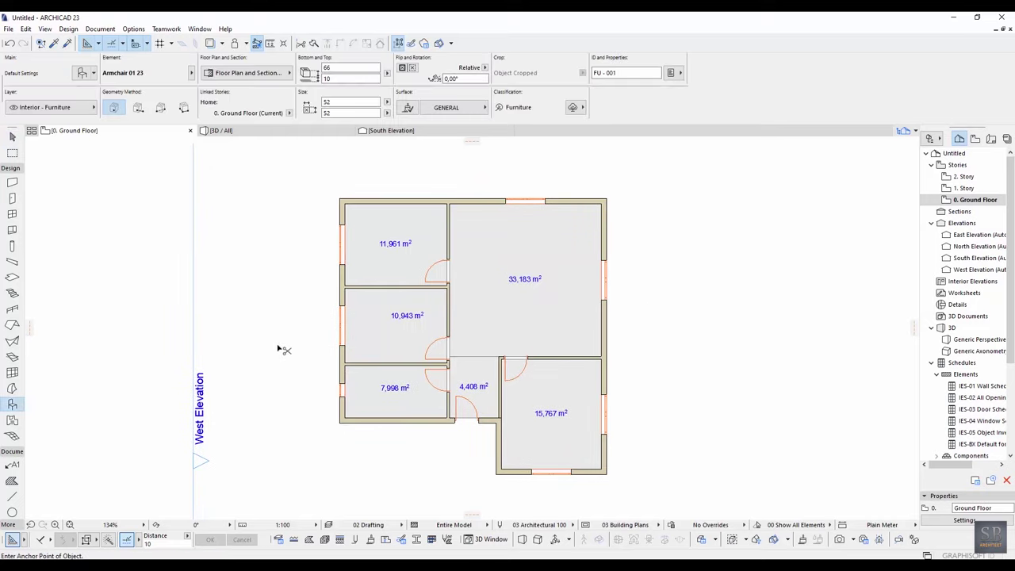
key("ctrl+t")
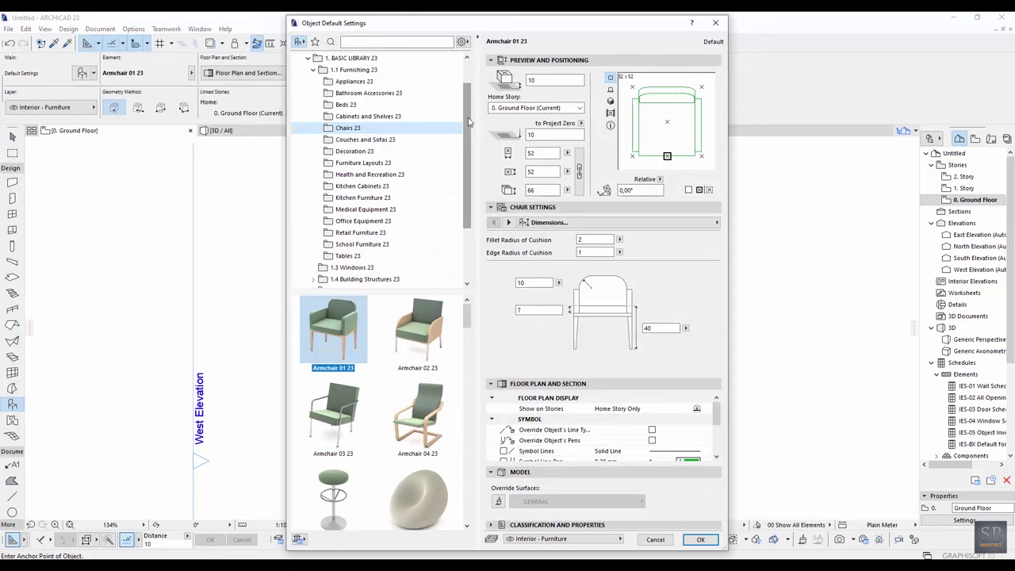
left_click(313, 69)
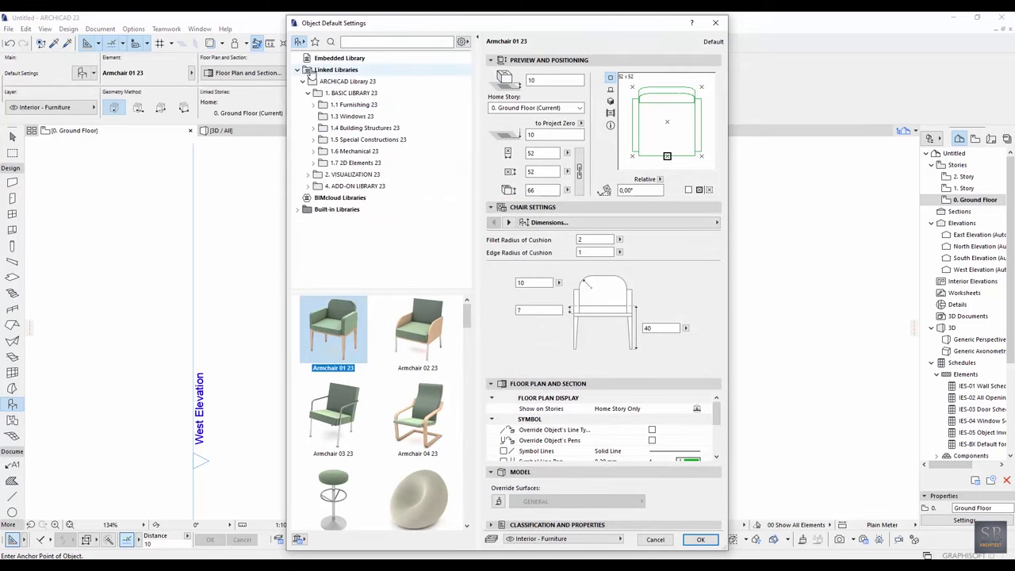
left_click(354, 115)
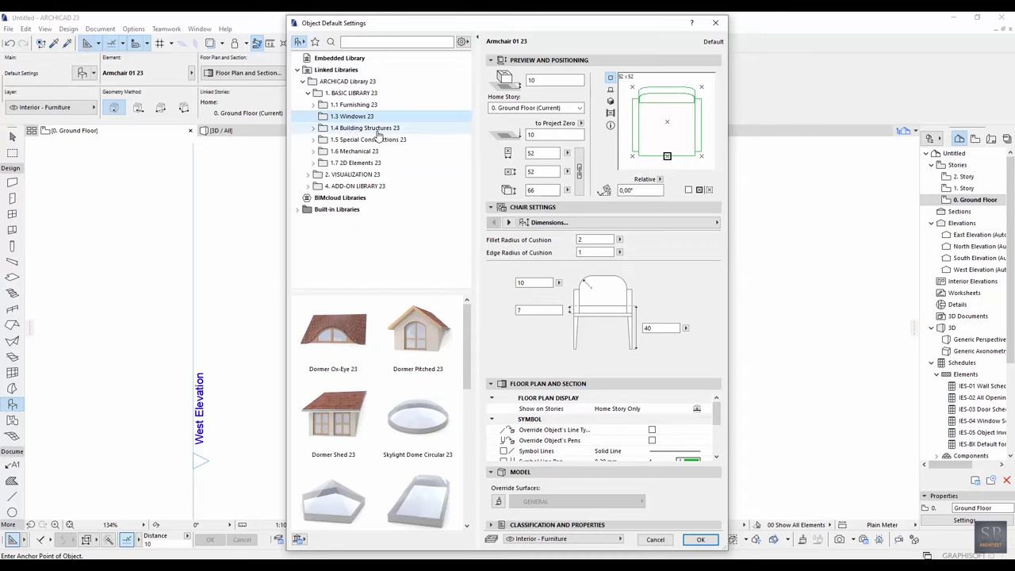
left_click(314, 150)
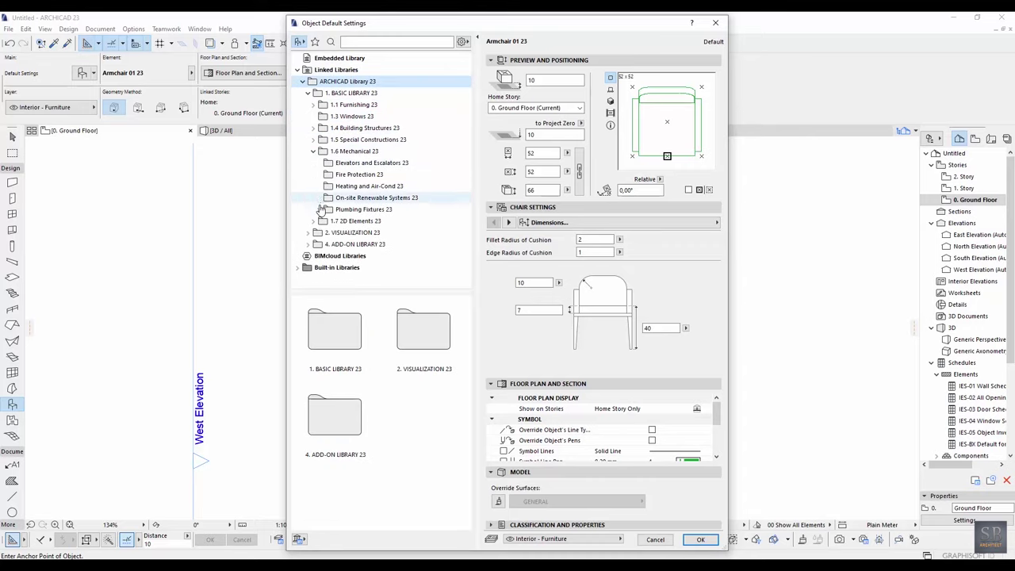
left_click(319, 210)
left_click(348, 221)
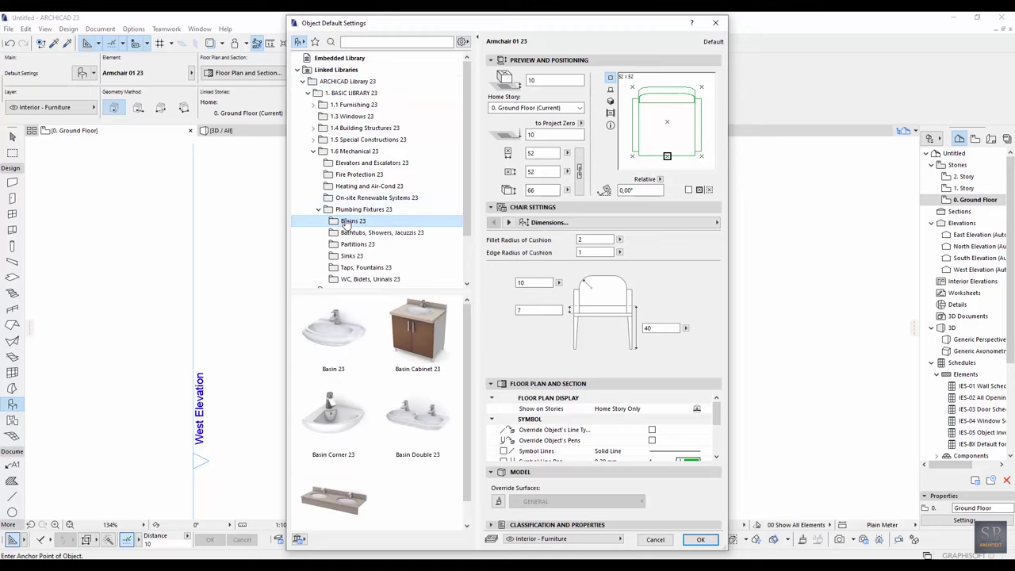
left_click(341, 360)
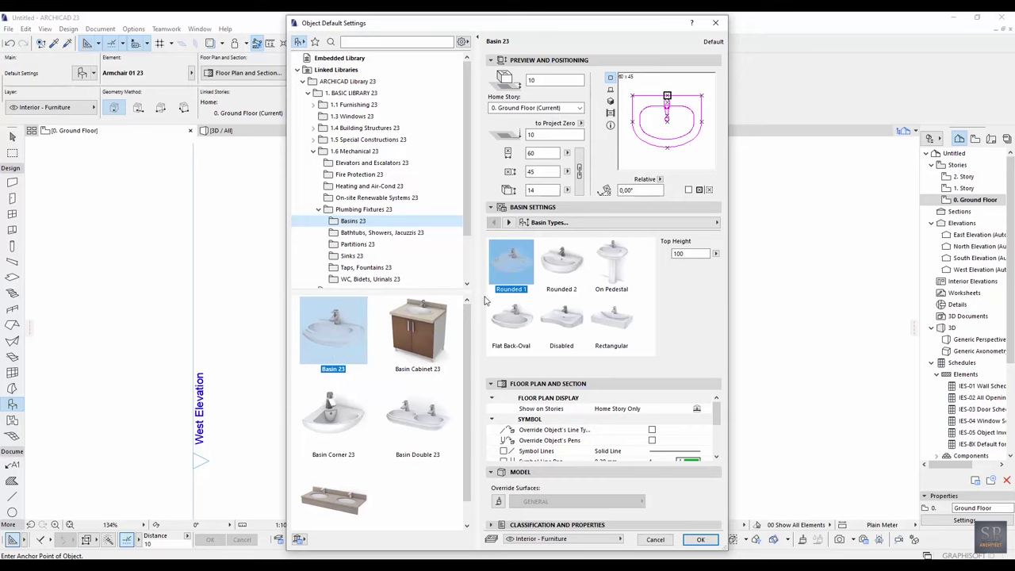
left_click(620, 332)
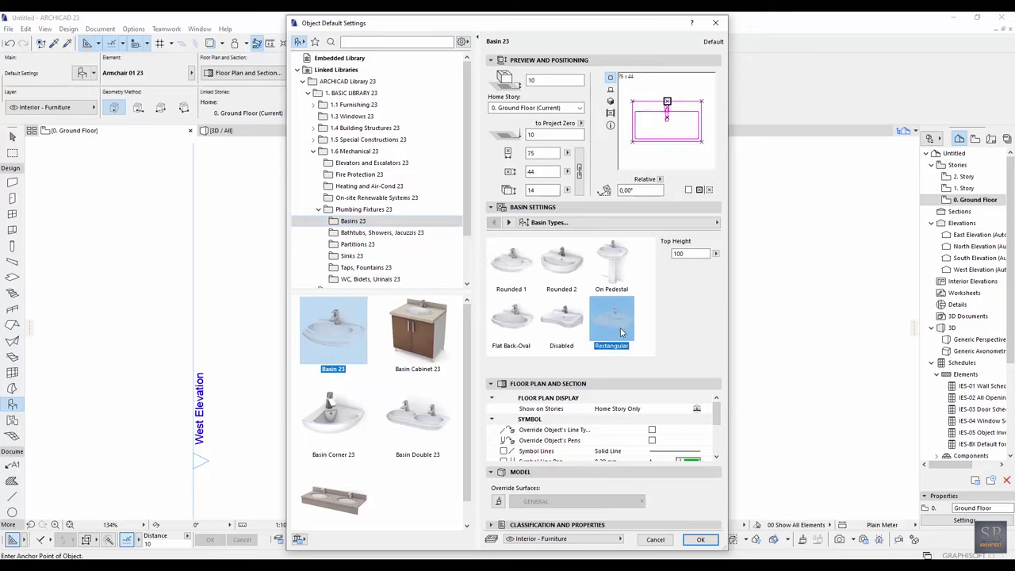
left_click(701, 540)
Step: Place the basin on the inner face of the lower exterior wall of the 7,998 m² room
left_click(404, 439)
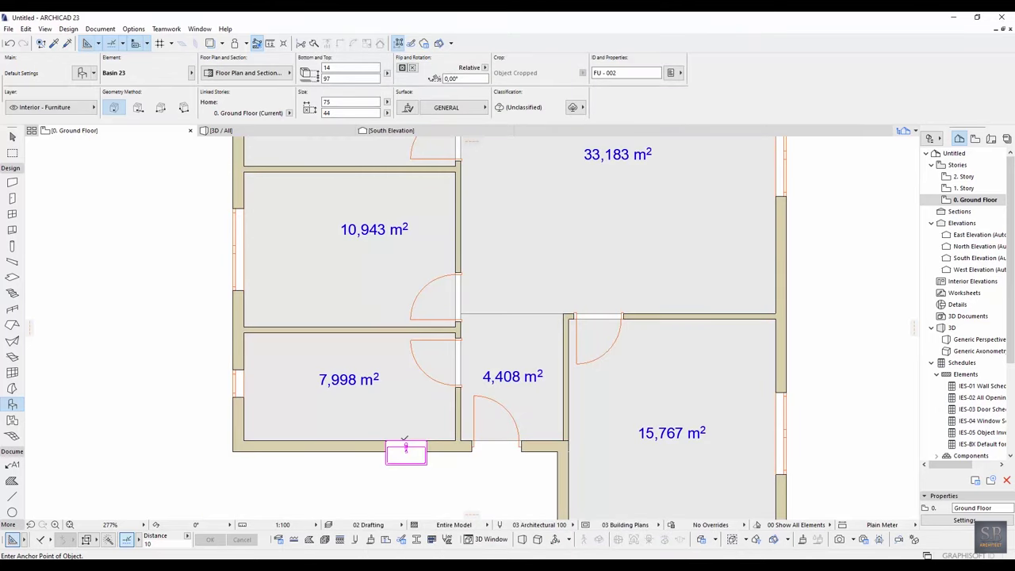
middle_click_drag(405, 441, 506, 397)
left_click(507, 397)
scroll(507, 396, "up", 3)
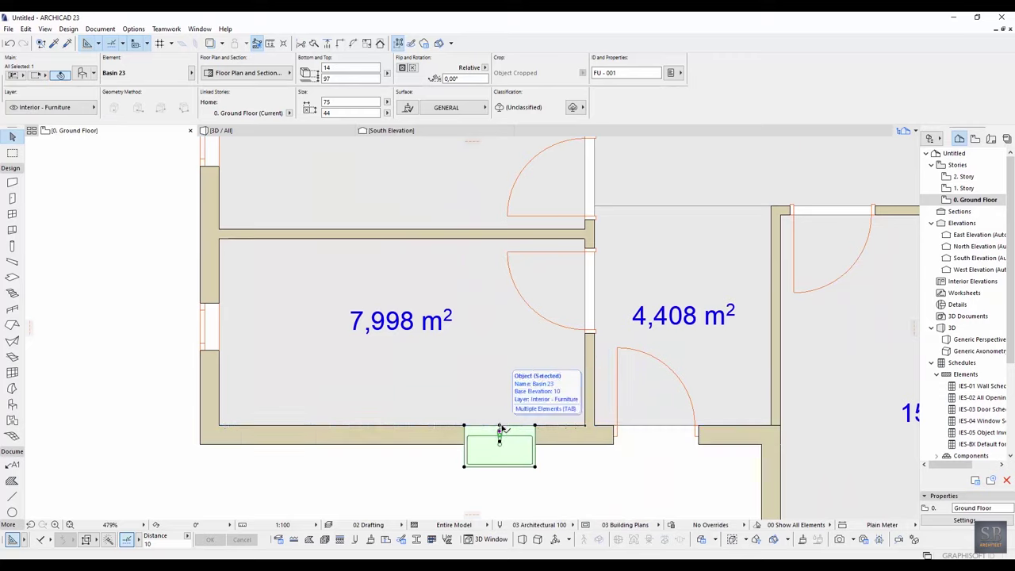
Step: Rotate the basin 180° about its wall-side midpoint so it faces into the room
right_click(536, 467)
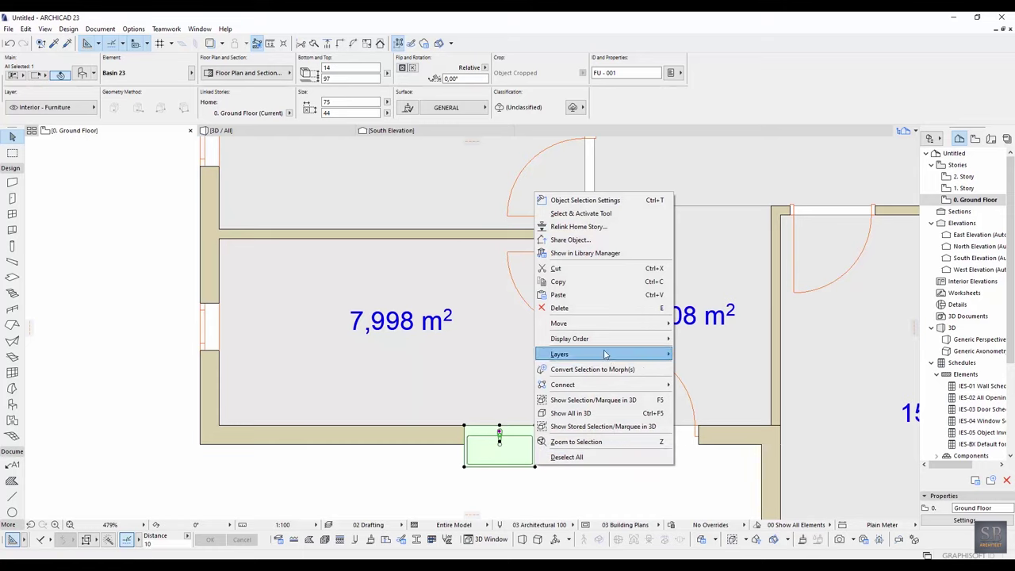
mouse_move(653, 325)
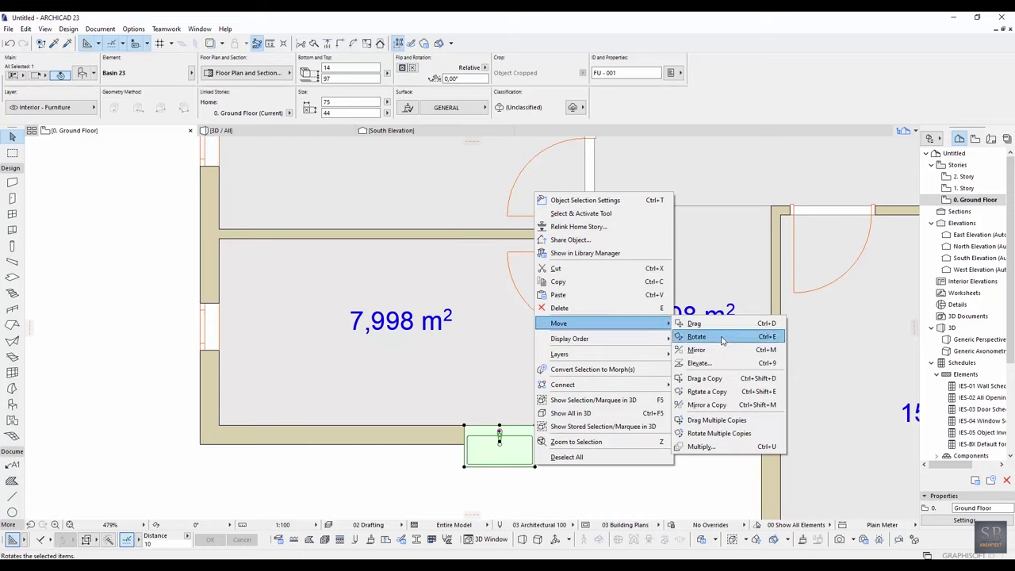
left_click(696, 336)
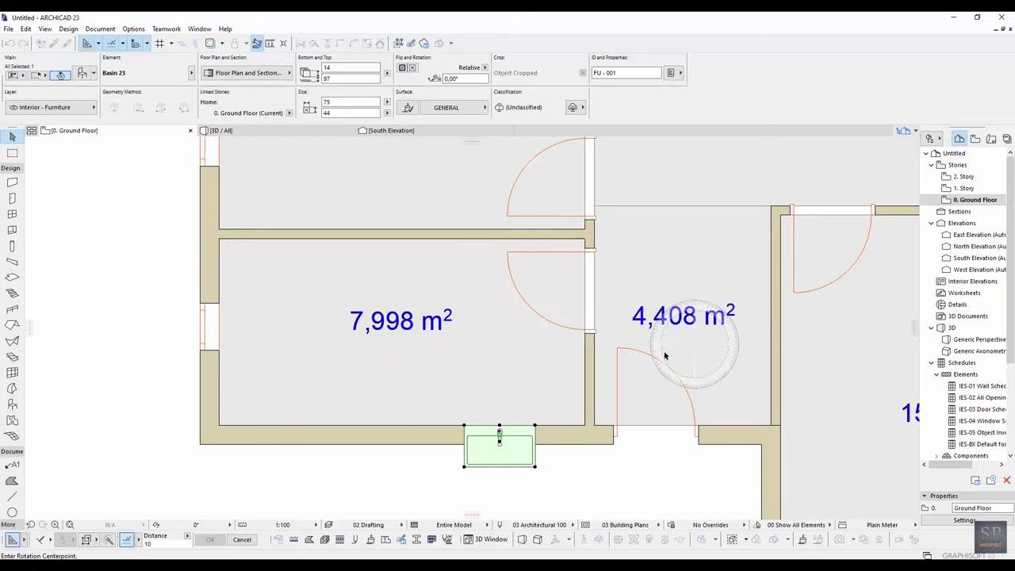
left_click(500, 427)
left_click(590, 426)
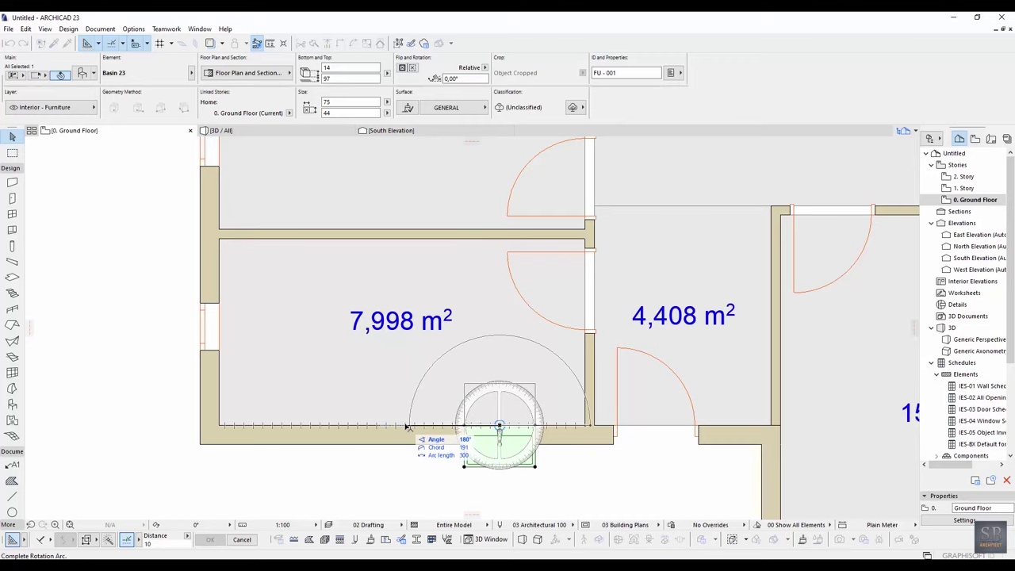
left_click(406, 427)
scroll(476, 397, "down", 1)
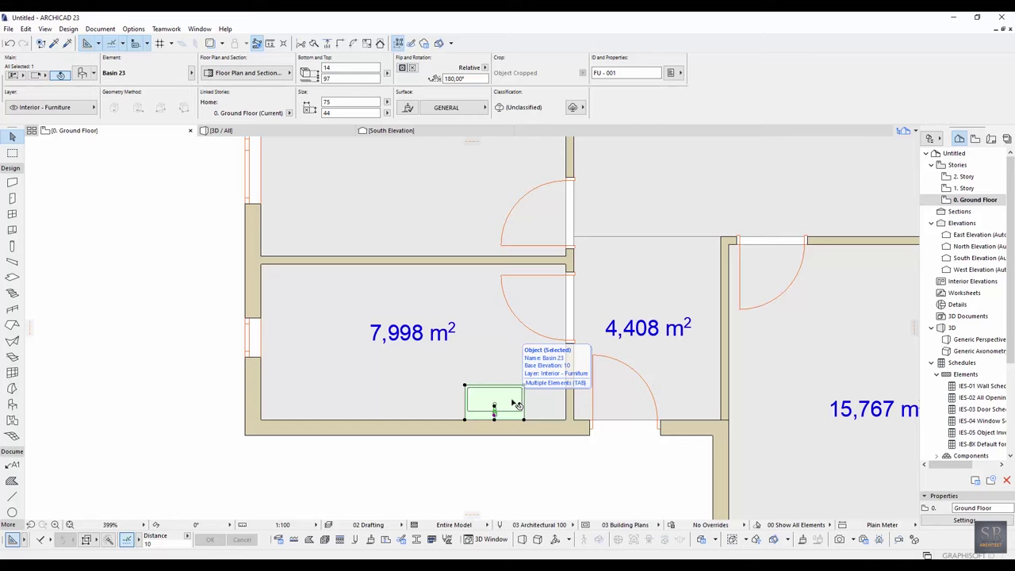
Step: Copy the basin toward the room's window and change the copy to the rectangular Bathtub 23 from Bathtubs, Showers, Jacuzzis
left_click_drag(517, 405, 339, 358)
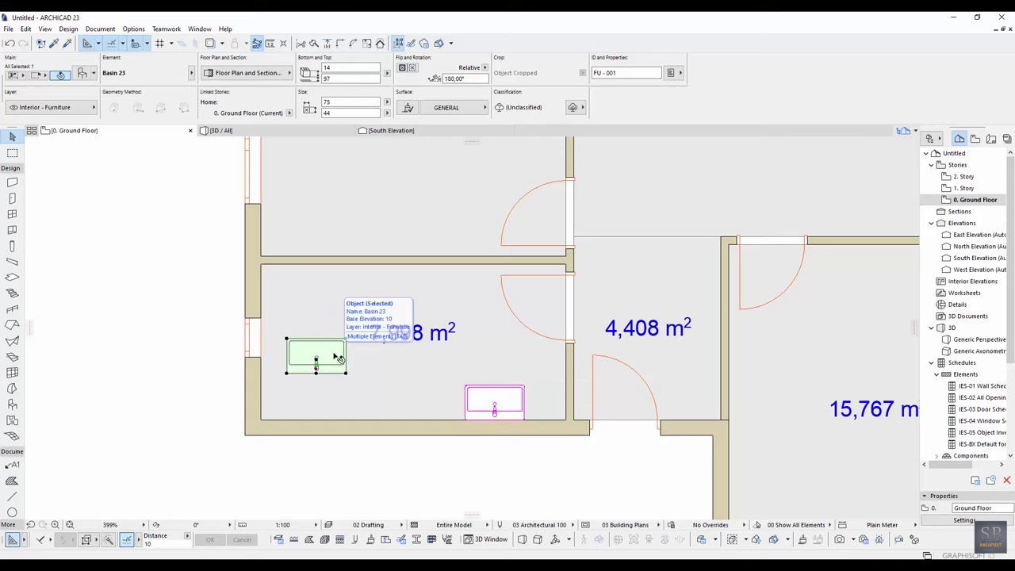
key("ctrl+t")
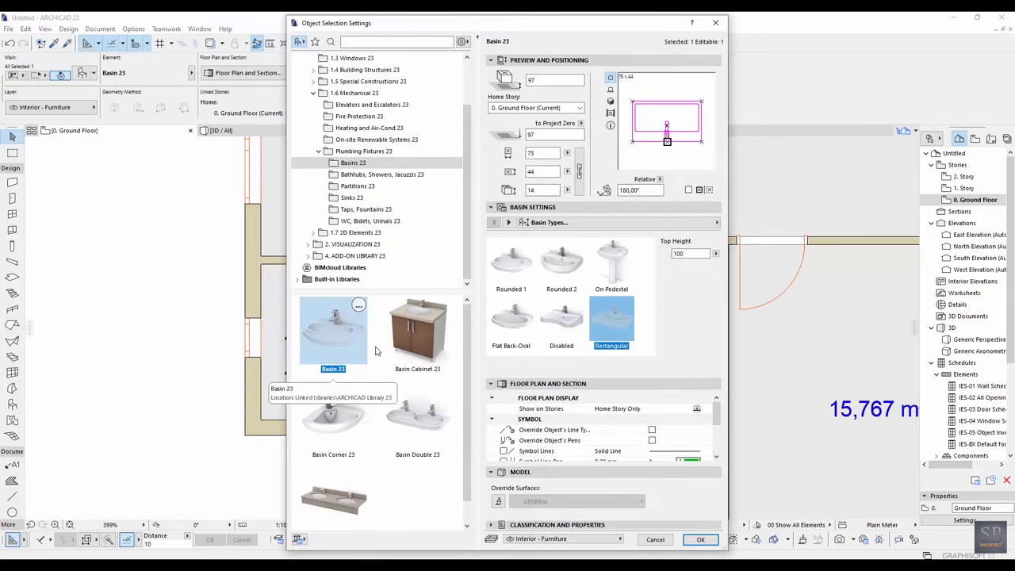
left_click(373, 221)
left_click(376, 197)
left_click(386, 174)
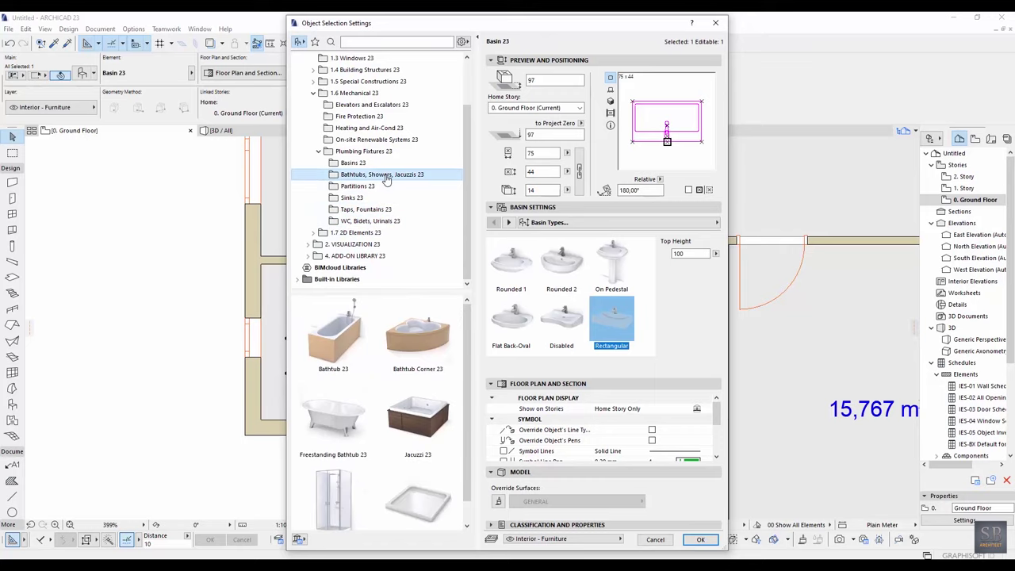
left_click(339, 330)
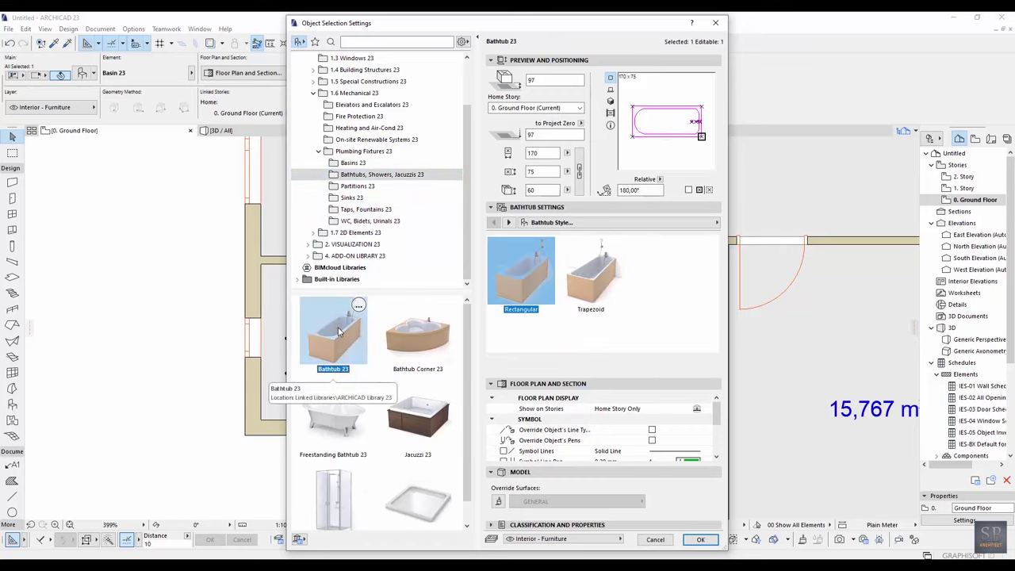
left_click(705, 539)
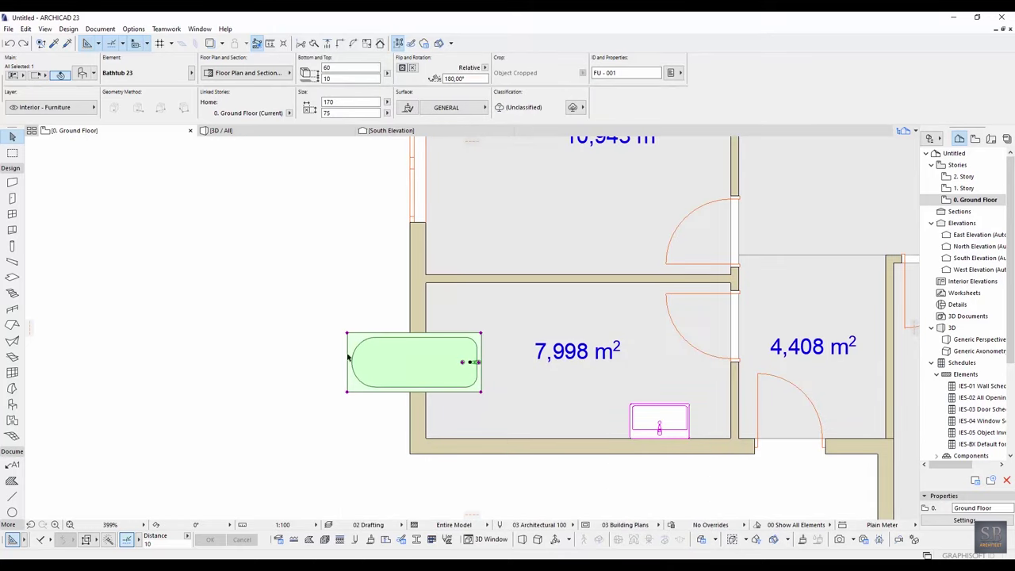
Step: Rotate the bathtub 90° counter-clockwise so it runs parallel to the window wall
key("ctrl+e")
left_click(385, 361)
left_click(491, 363)
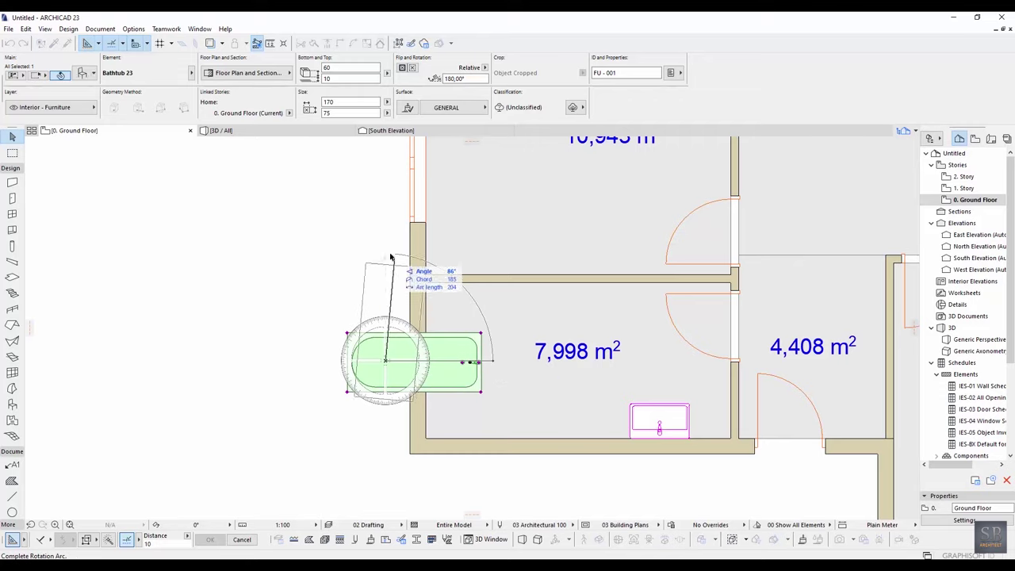
left_click(388, 253)
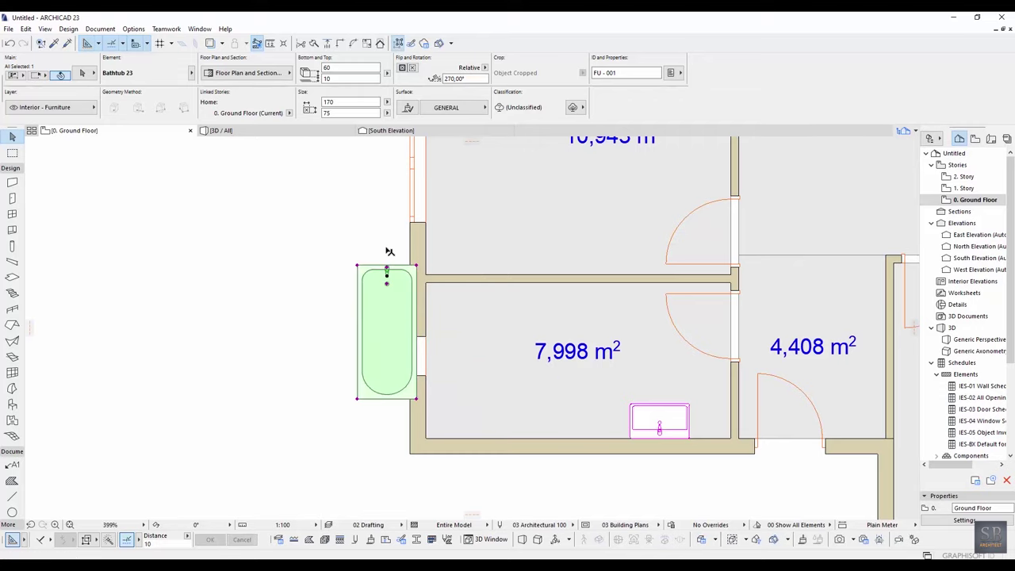
Step: Move the bathtub into the bathroom and snap its corner to the room's upper inner corner at the window wall
left_click(381, 301)
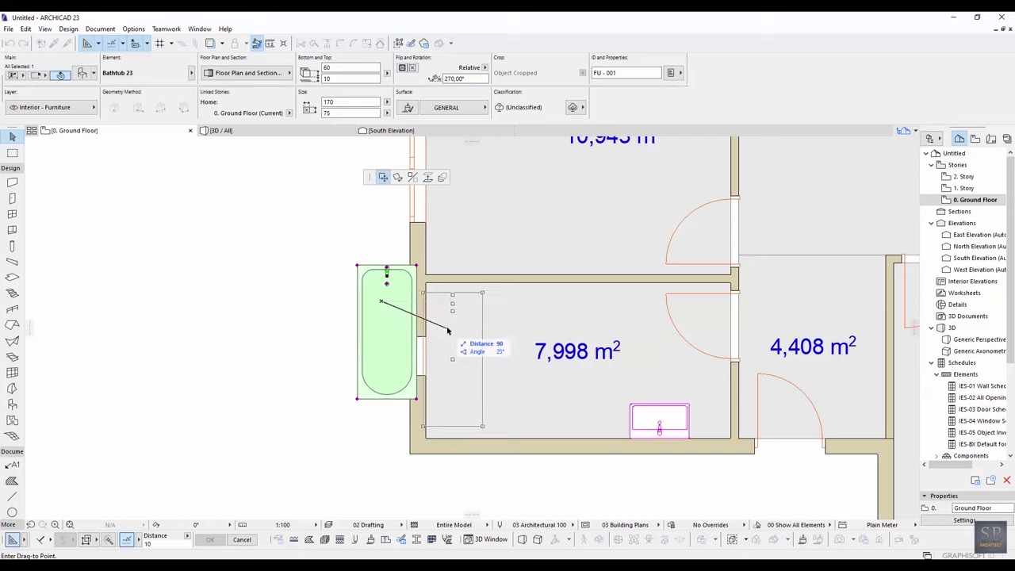
left_click(448, 332)
scroll(460, 322, "up", 2)
left_click(425, 287)
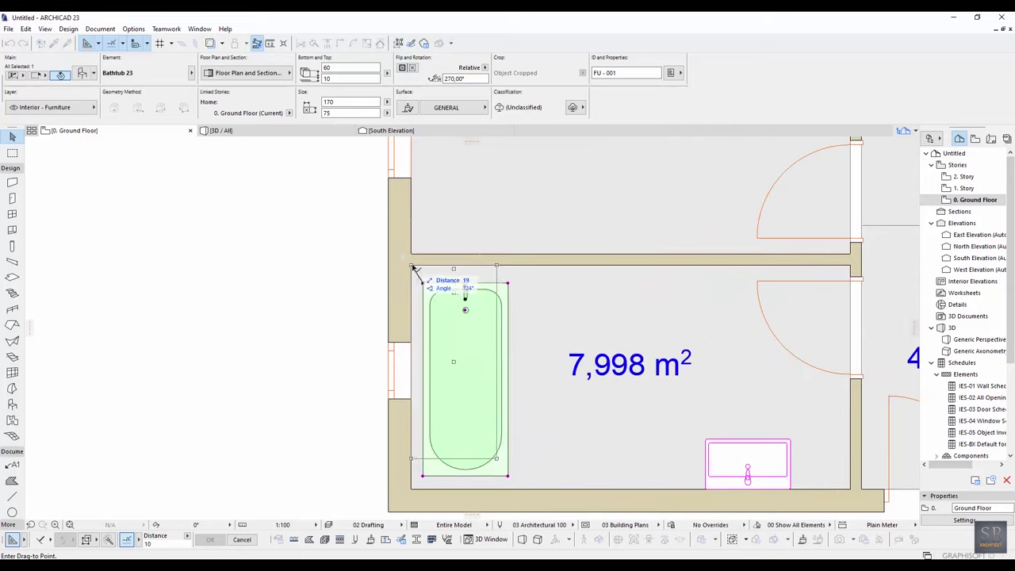
left_click(411, 266)
Step: Stretch the bathtub down to the lower exterior wall, giving it a length of 197
left_click(411, 458)
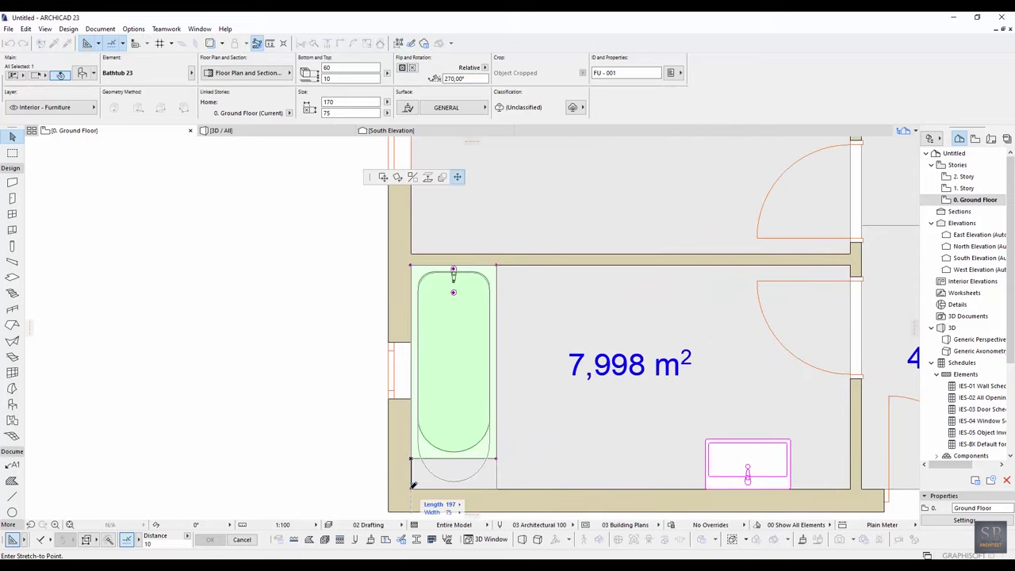
left_click(412, 483)
scroll(418, 444, "up", 3)
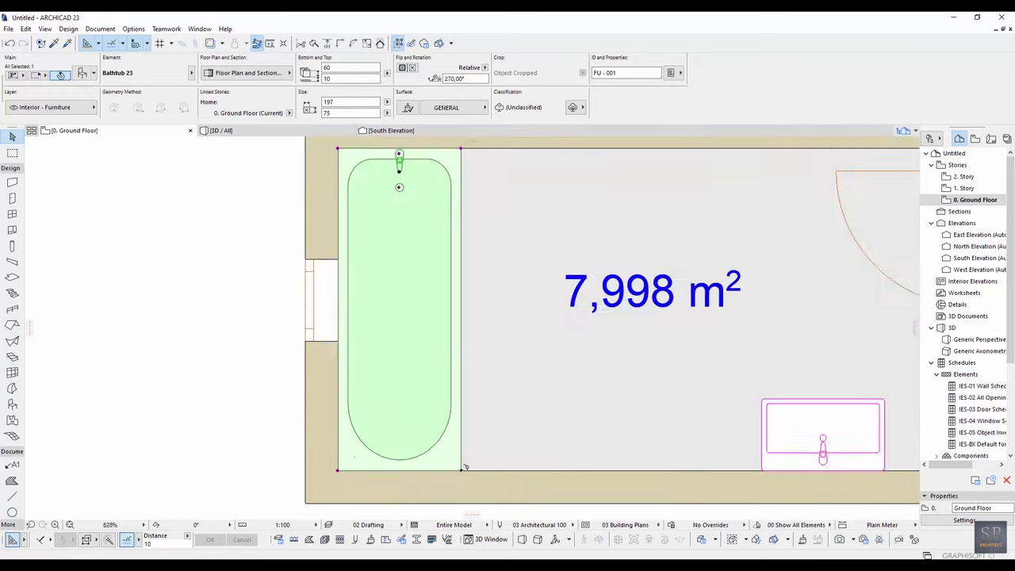
scroll(361, 325, "down", 3)
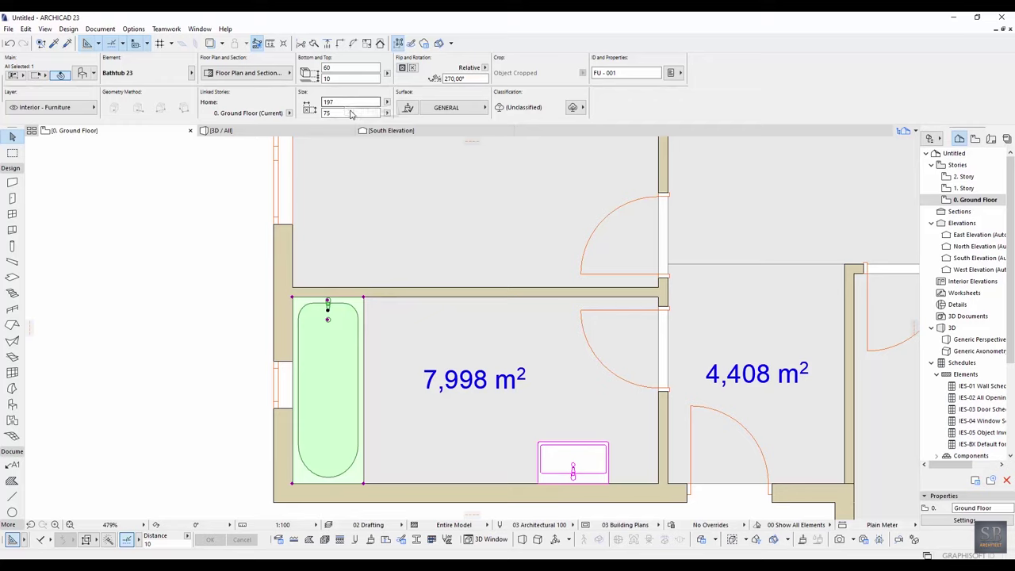
Step: Set the bathtub's width to 85, snap its corner back to the room's upper inner corner and deselect it
left_click_drag(346, 112, 313, 119)
key("Return")
key("ctrl+d")
left_click(284, 296)
left_click(292, 296)
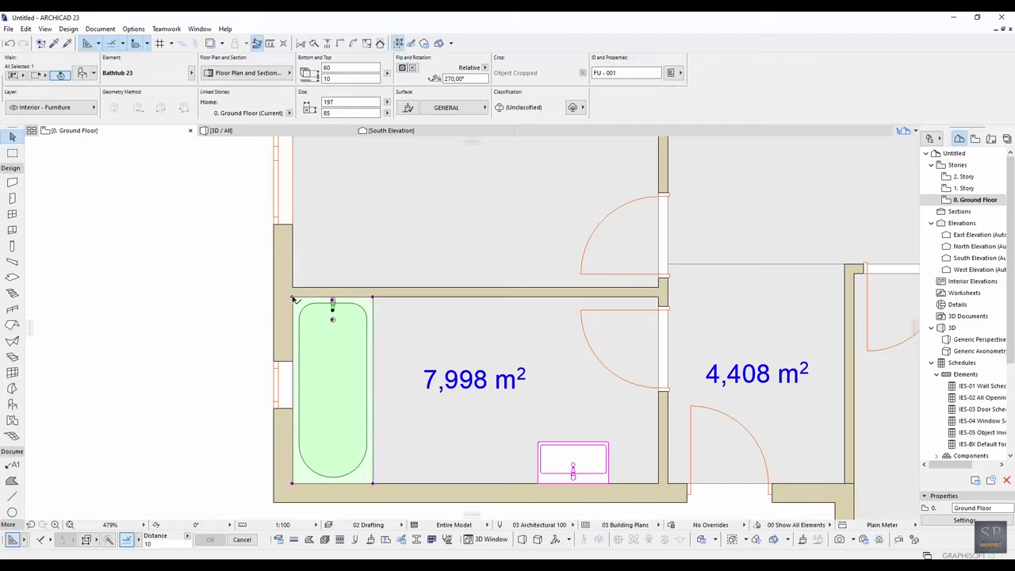
key("Escape")
middle_click_drag(180, 231, 174, 230)
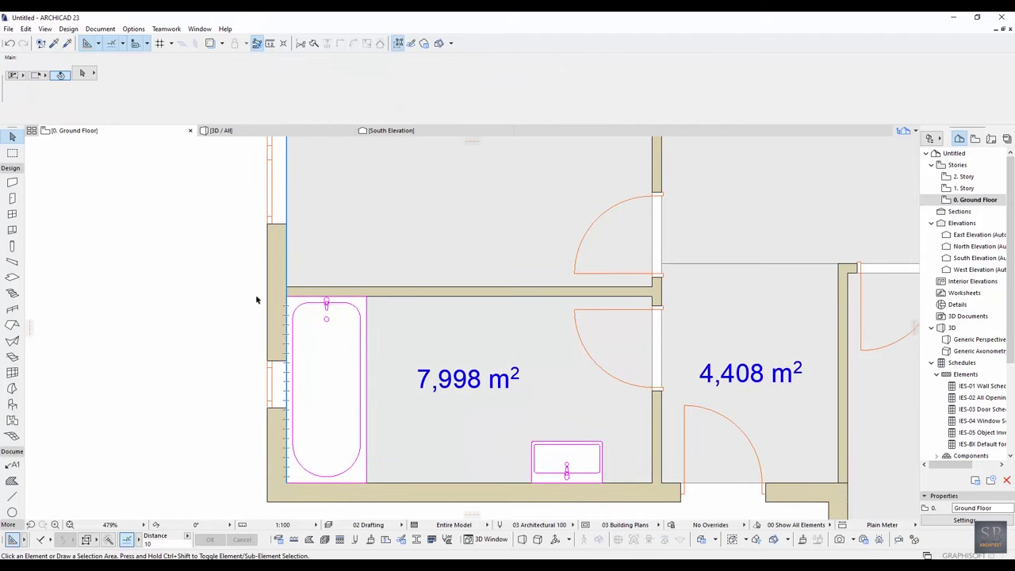
Step: Copy the bathtub toward the middle of the bathroom and replace the copy with the WC 23 object from WC, Bidets, Urinals 23
left_click(341, 333)
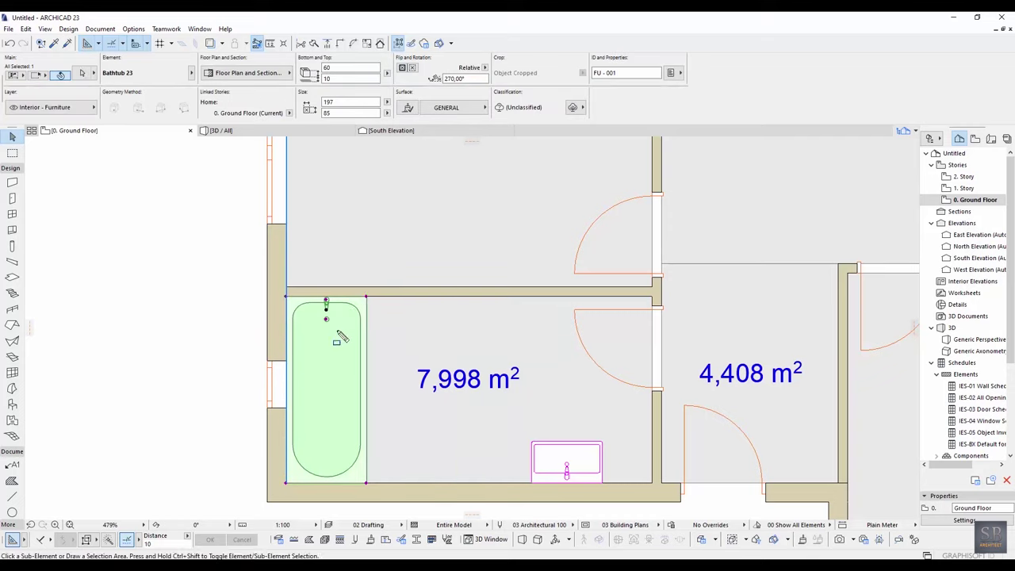
left_click_drag(341, 333, 473, 352, "ctrl")
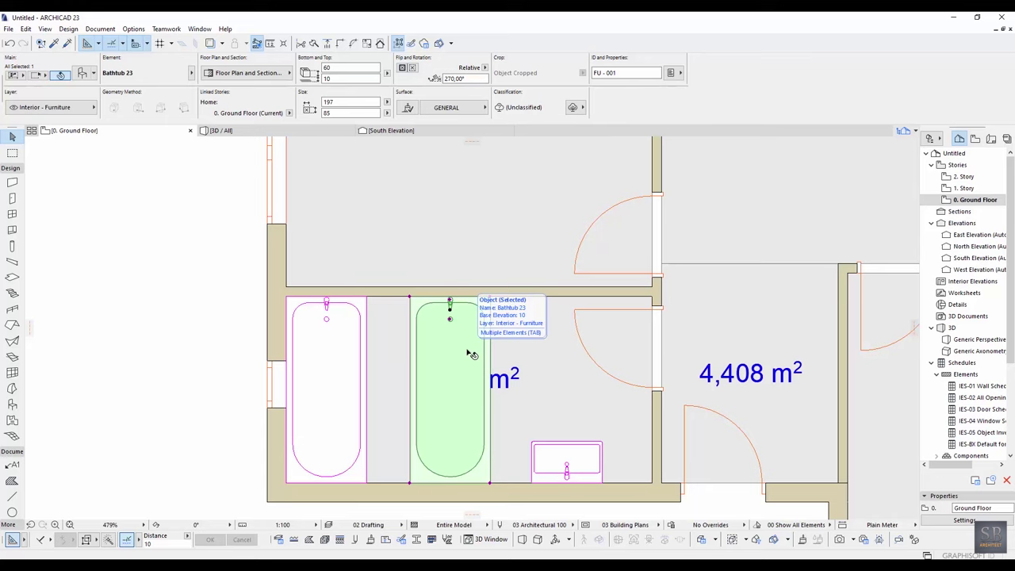
double_click(471, 355)
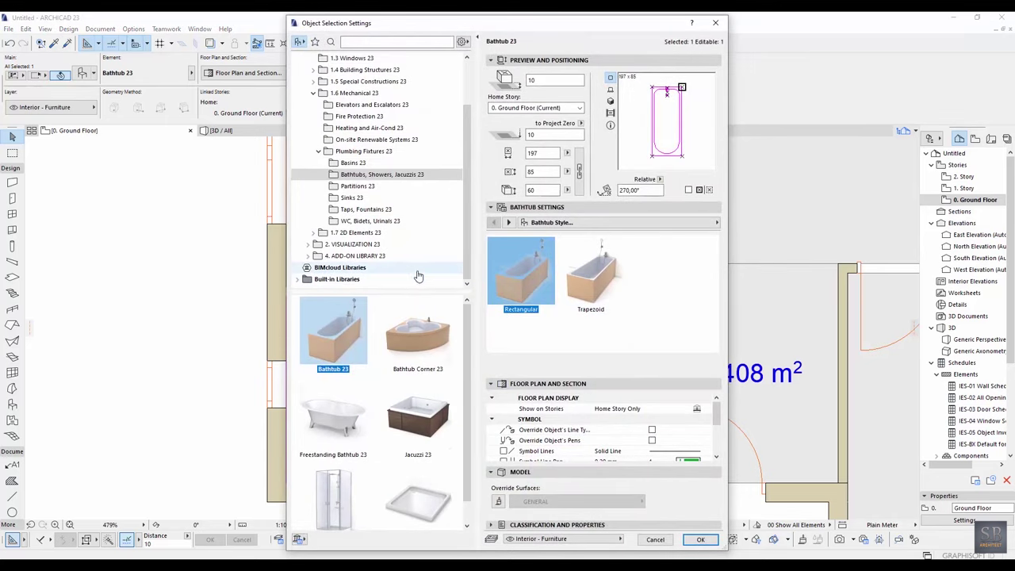
left_click(381, 227)
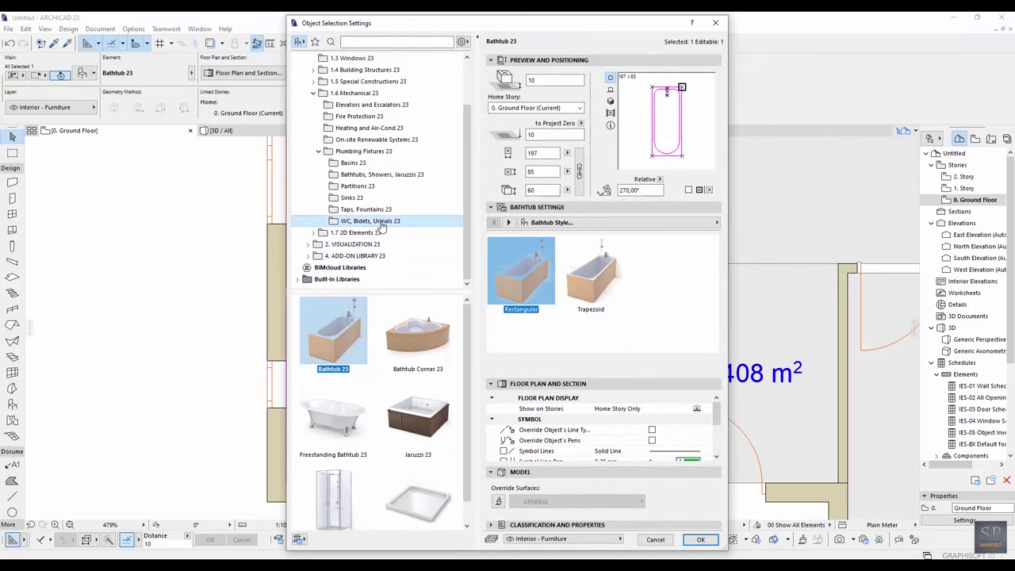
scroll(349, 397, "down", 2)
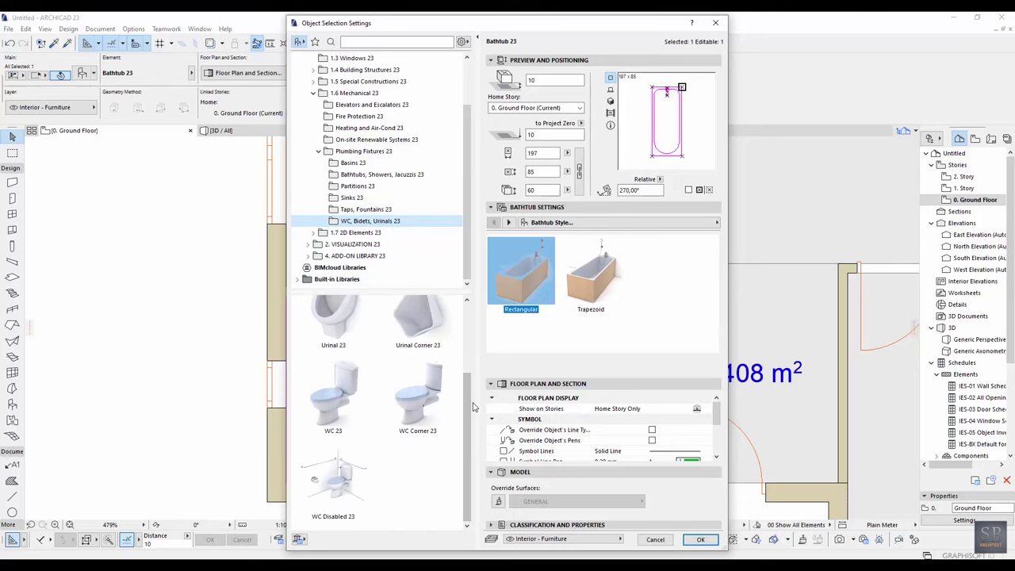
left_click(345, 401)
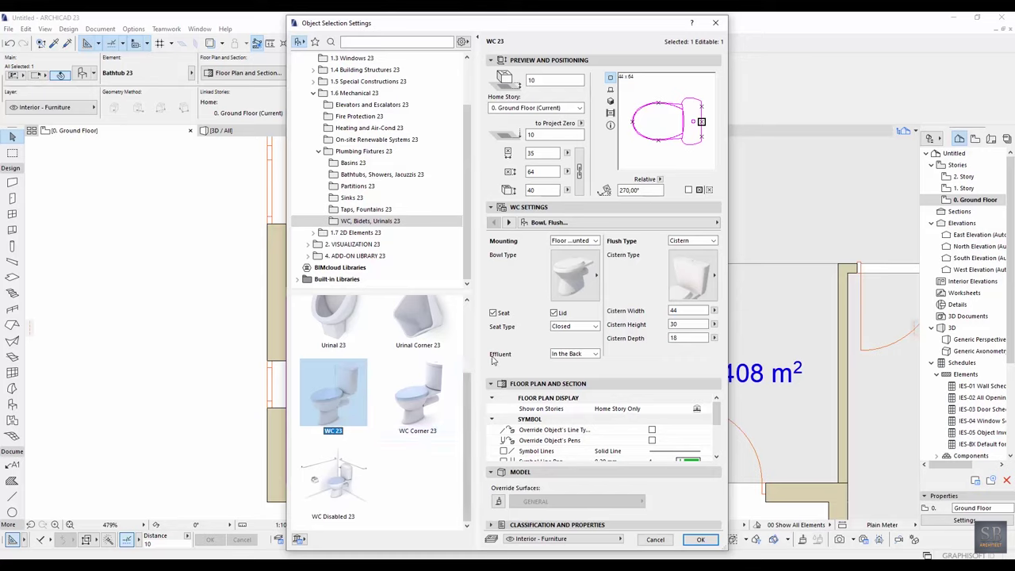
Step: Set the WC's bowl to Type 6 and its flush type to None, preview it in 3D and accept the settings
left_click(575, 273)
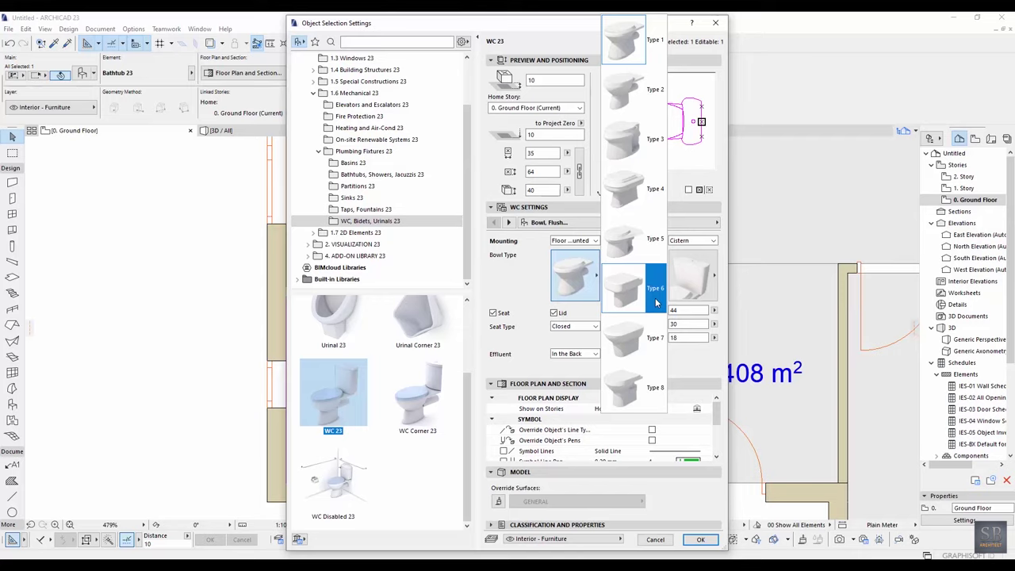
left_click(656, 302)
left_click(713, 241)
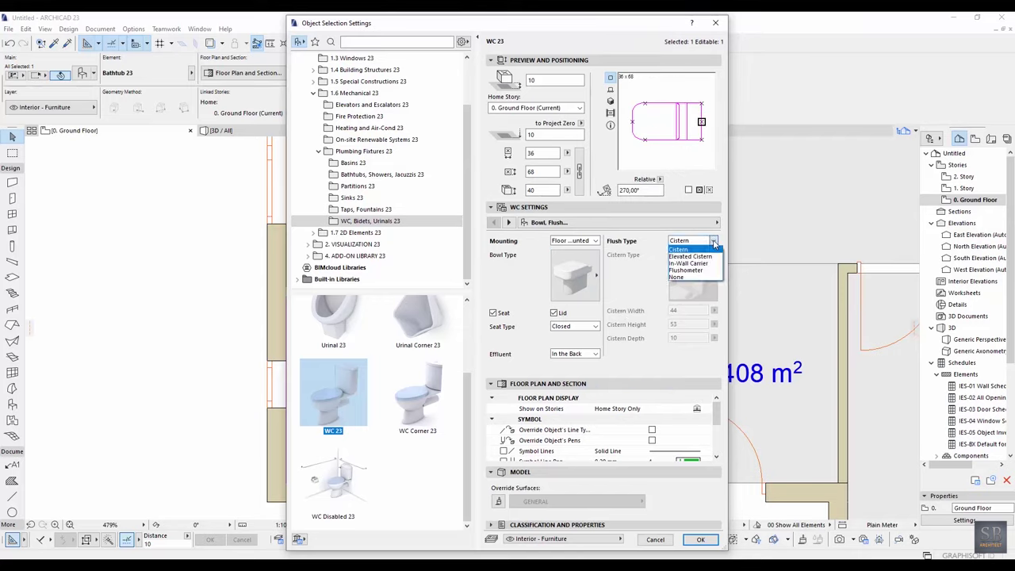
left_click(695, 279)
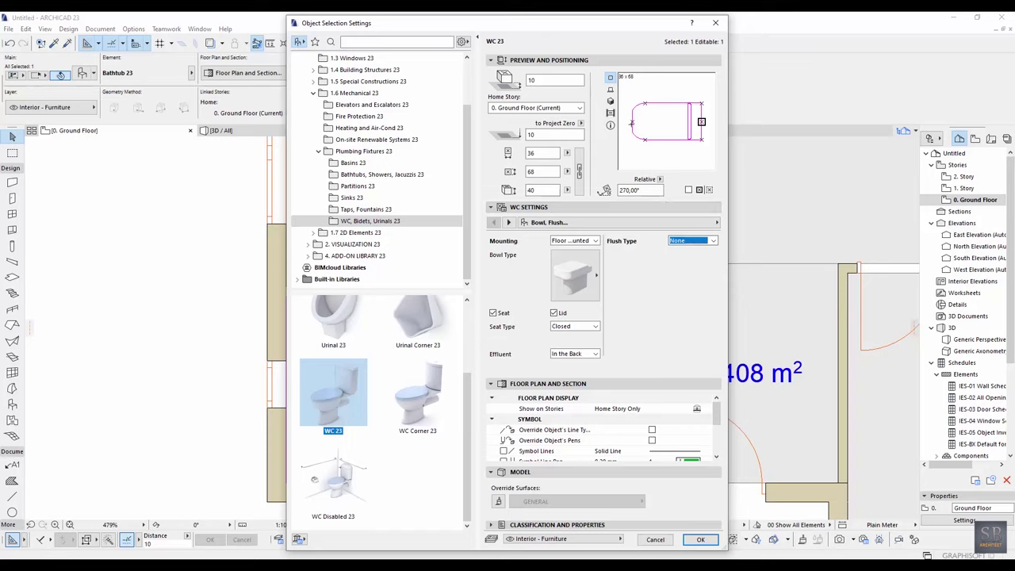
left_click(610, 89)
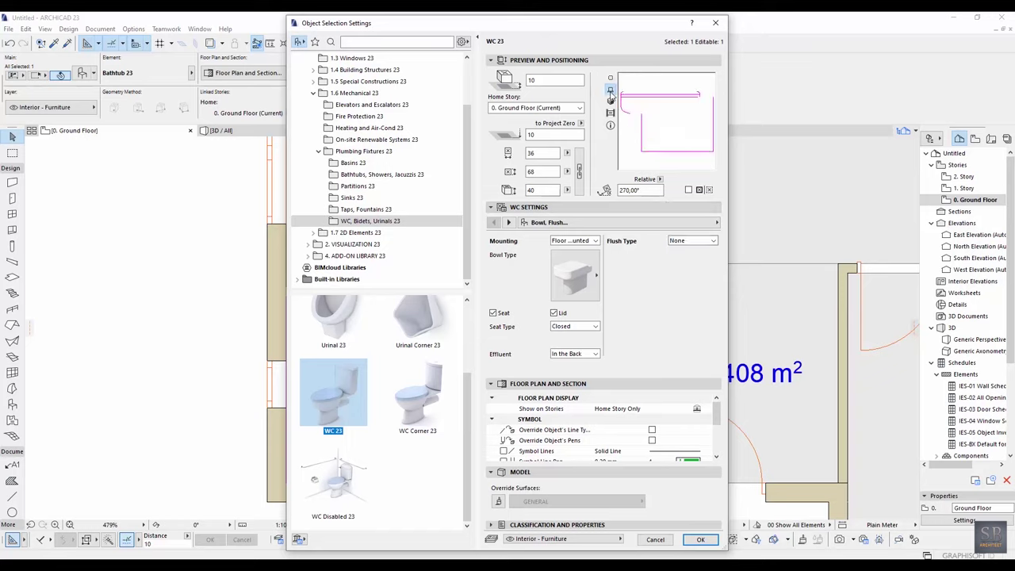
left_click(610, 102)
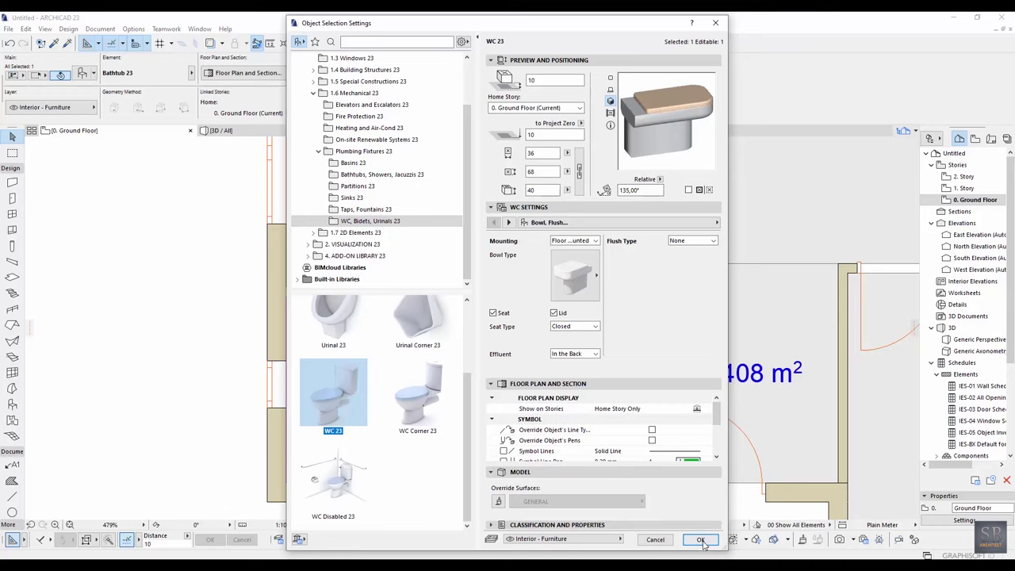
left_click(700, 540)
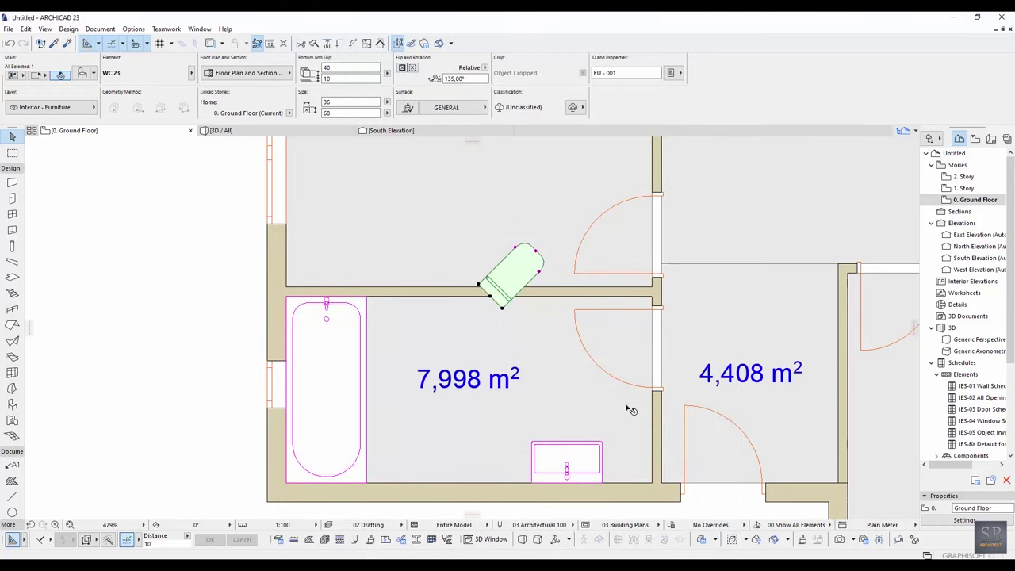
Step: Move the WC by its rear midpoint onto the bathroom's lower exterior wall, between the bathtub and the basin
middle_click_drag(536, 302, 610, 306)
key("ctrl+d")
left_click(563, 300)
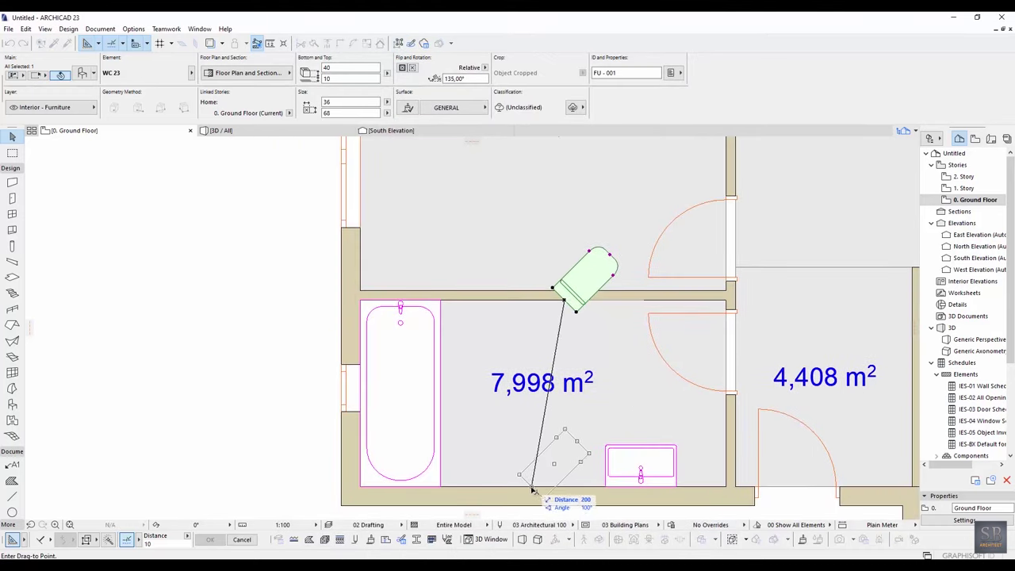
left_click(530, 486)
Step: Rotate the WC about its rear midpoint so its back lies flat against the lower exterior wall, and deselect it
key("ctrl+e")
left_click(531, 486)
left_click(518, 474)
left_click(509, 487)
middle_click_drag(576, 457, 587, 453)
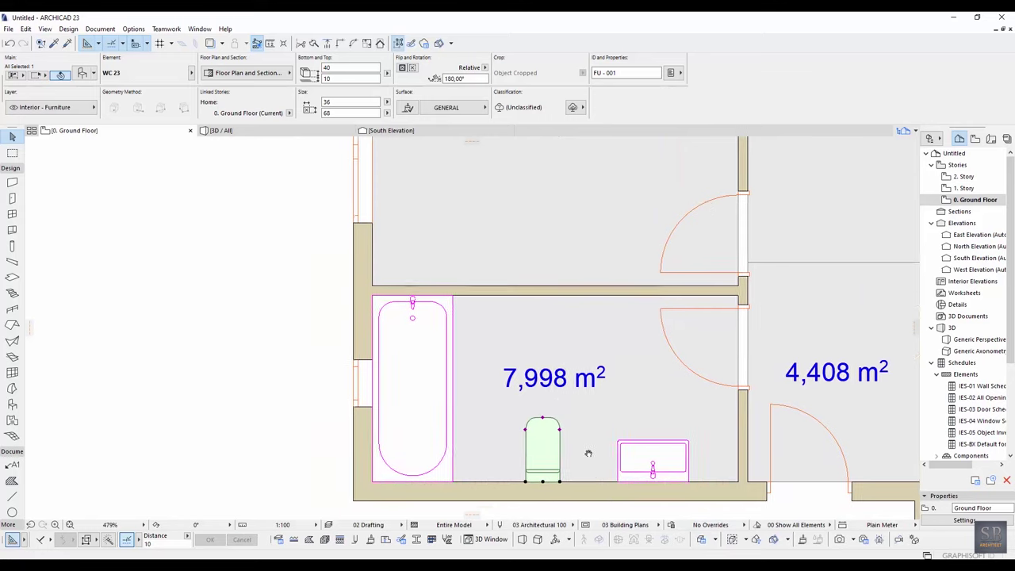
scroll(589, 452, "down", 3)
scroll(609, 456, "down", 3)
key("Escape")
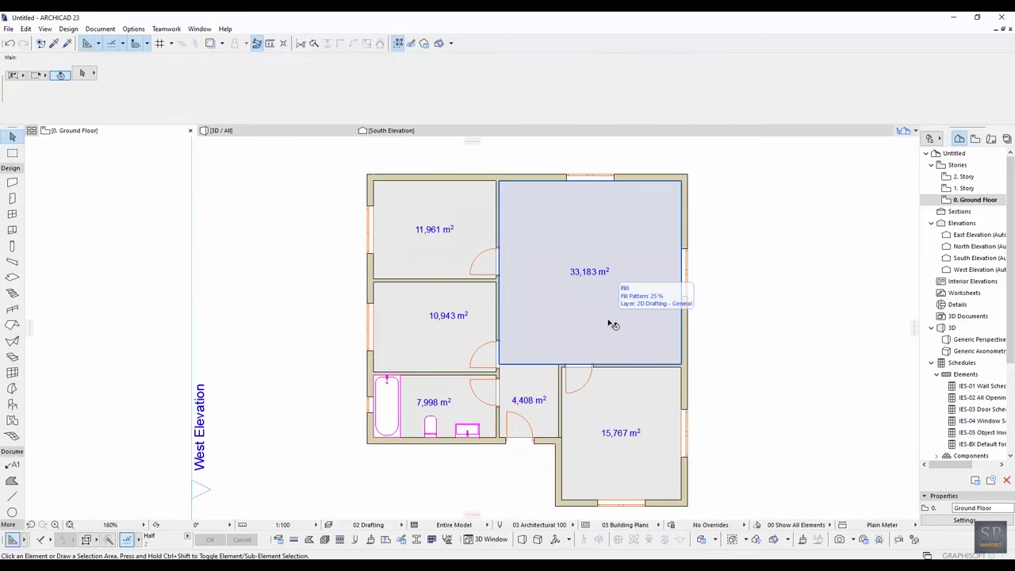
Step: Copy the bathtub up to the rooms above the bathroom, near the window wall
left_click(419, 374)
scroll(420, 401, "up", 2)
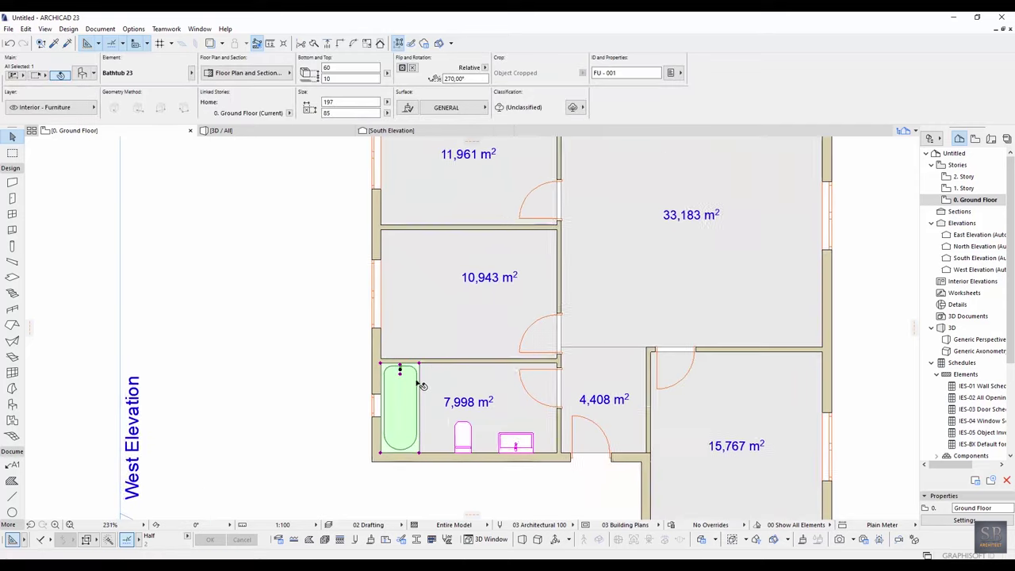
key("ctrl+shift+d")
left_click(388, 433)
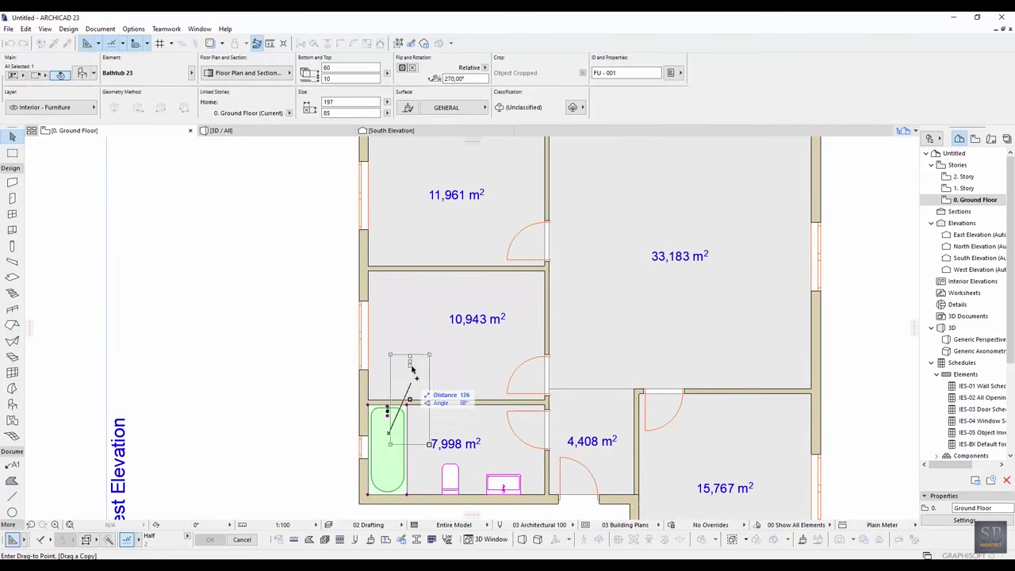
left_click_drag(402, 324, 404, 322)
middle_click_drag(399, 315, 410, 315)
Step: Replace the copied bathtub with Office Workstation Solo 23 from Furniture Layouts 23, using the Straight desk style
double_click(410, 315)
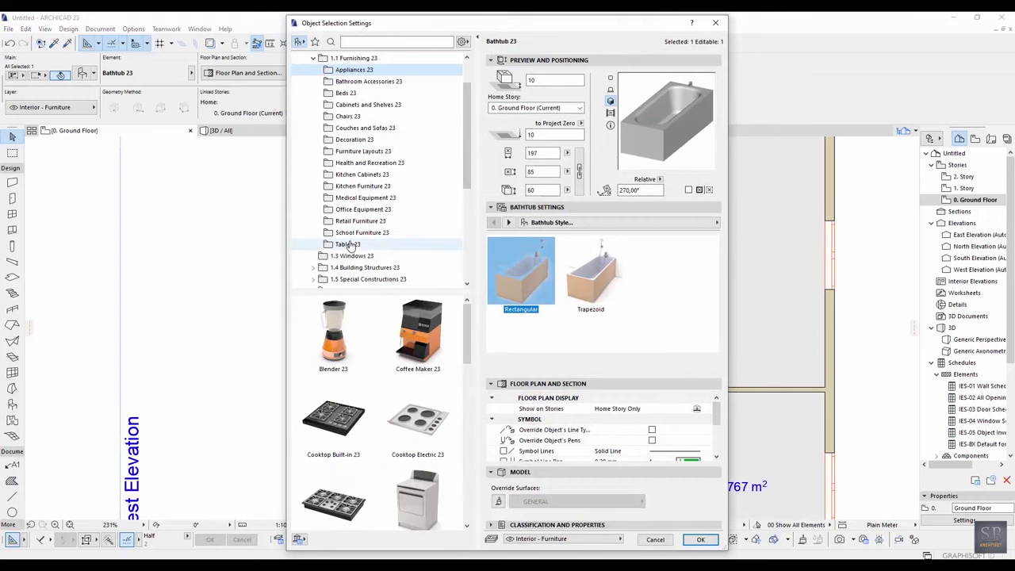
left_click(386, 152)
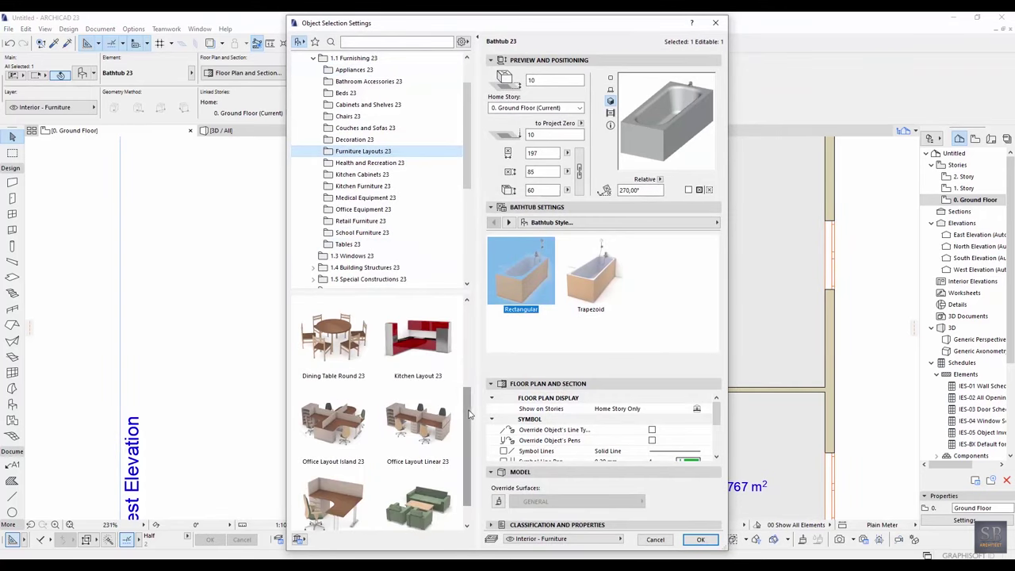
scroll(317, 507, "down", 1)
left_click(326, 500)
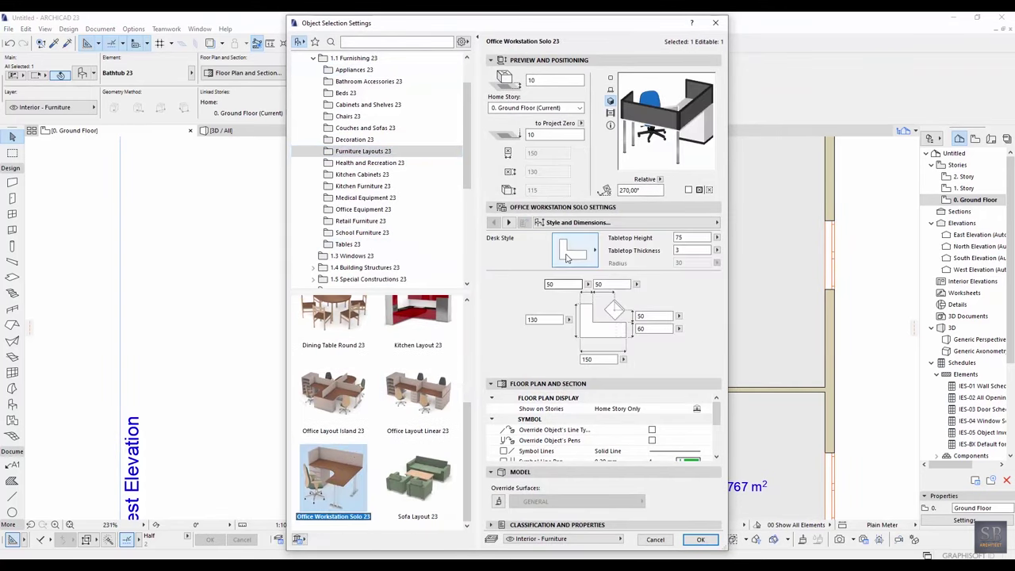
left_click(563, 256)
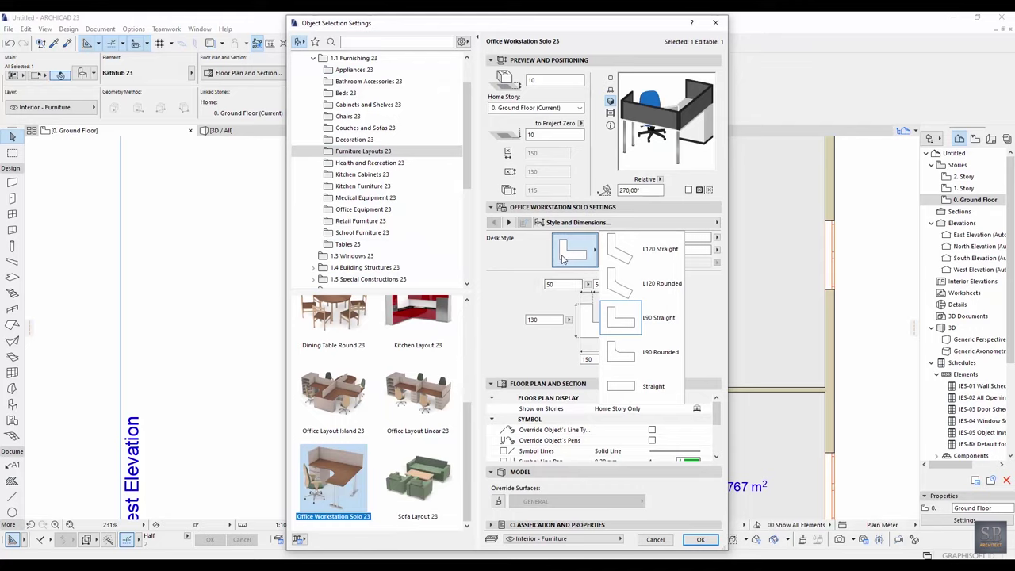
left_click(629, 389)
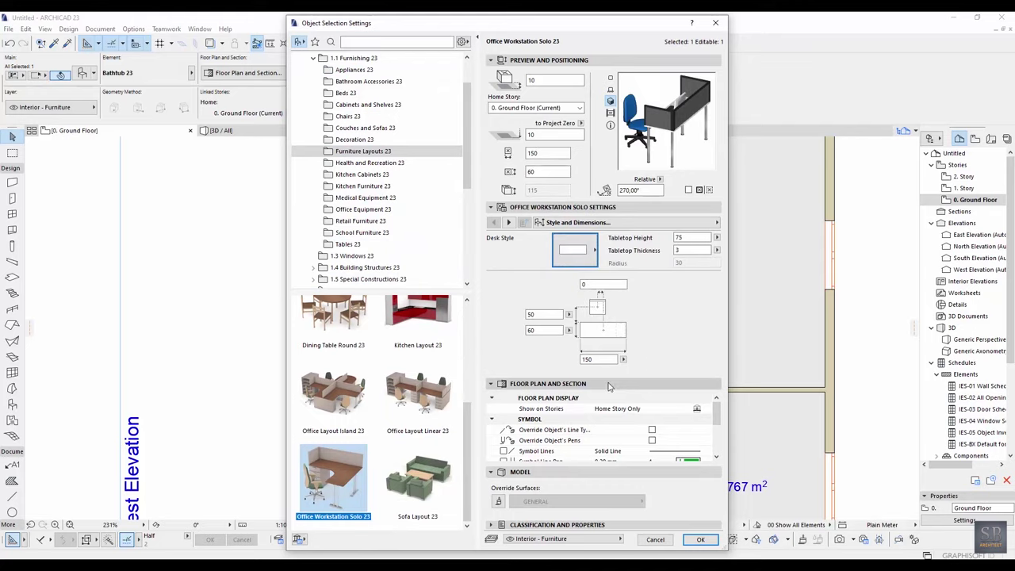
left_click(701, 540)
Step: Move the workstation into the 10,943 m² room, beside the interior wall above the door
middle_click_drag(512, 270, 513, 300)
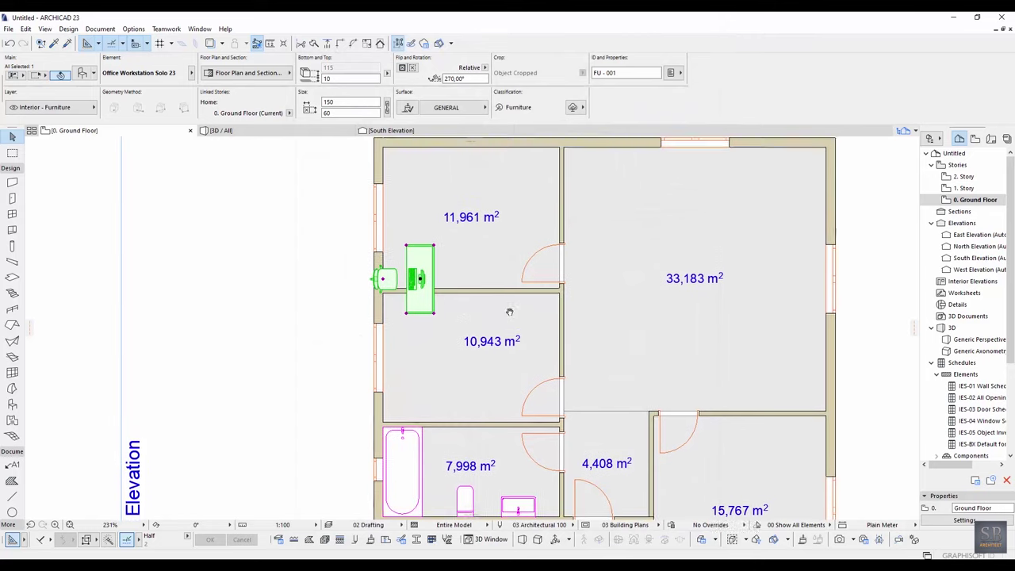
left_click(419, 292)
middle_click_drag(487, 369, 489, 344)
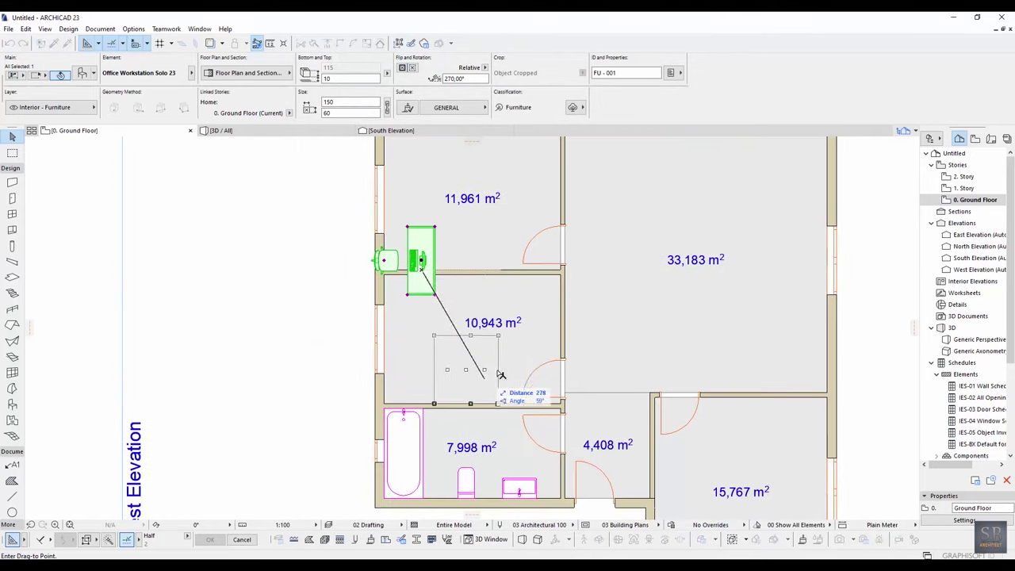
left_click(535, 309)
scroll(544, 325, "up", 2)
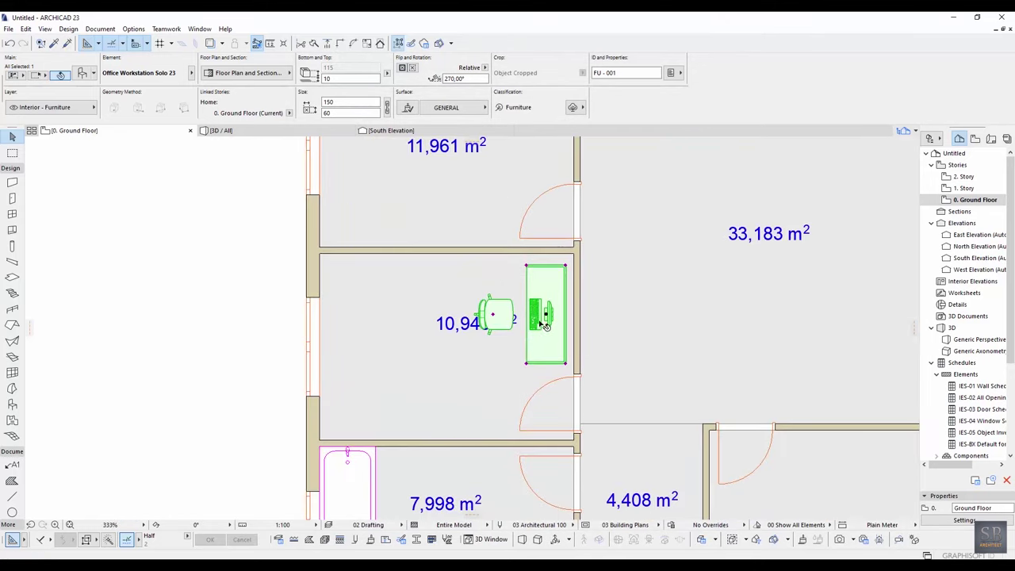
Step: Copy the workstation toward the window side of the 10,943 m² room
middle_click_drag(481, 323, 526, 295)
key("ctrl+shift+d")
left_click(603, 287)
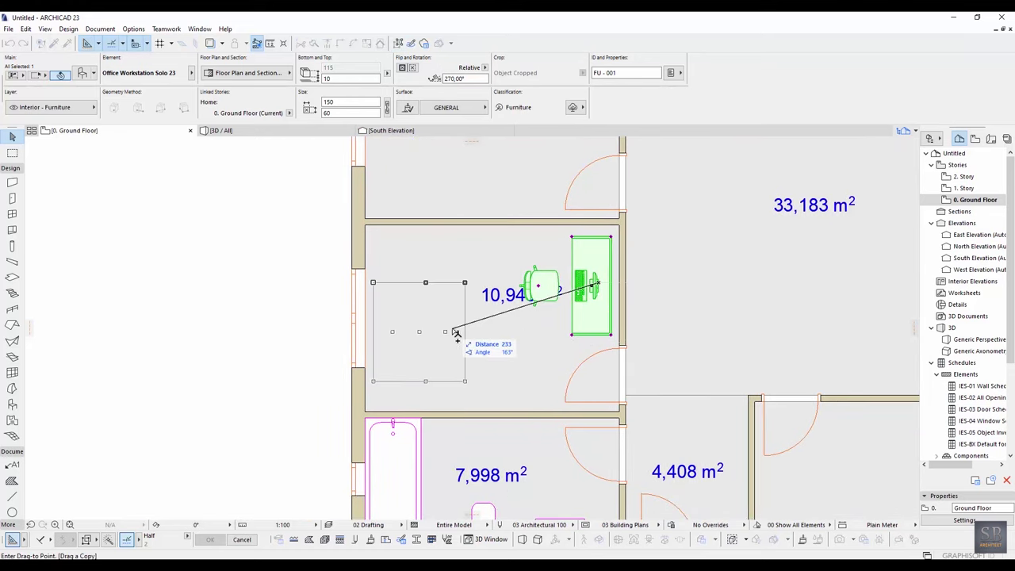
left_click(458, 332)
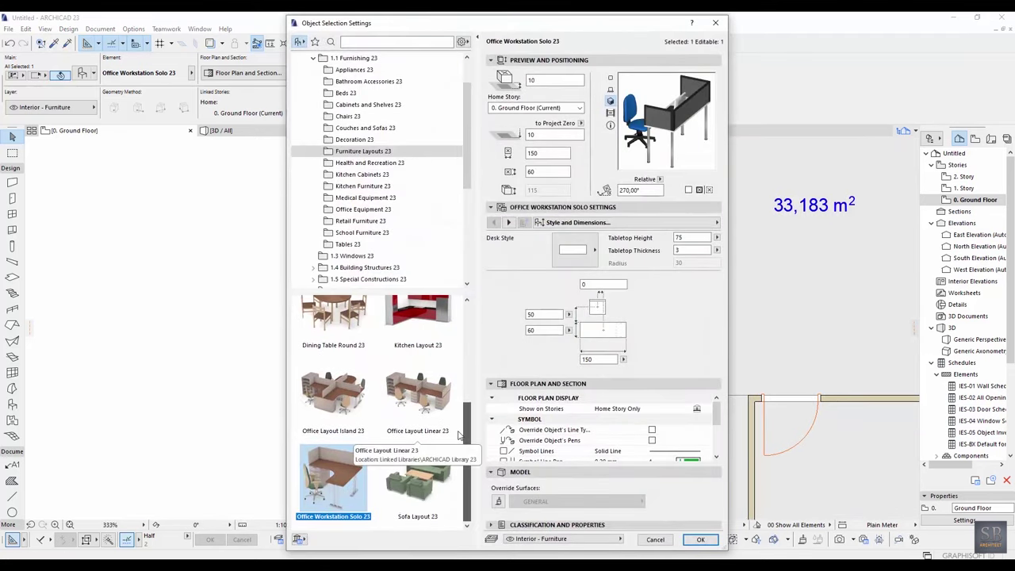
Step: Replace the copied workstation with Office Cabinet 23 from Cabinets and Shelves 23
left_click_drag(459, 432, 468, 351)
left_click(368, 105)
left_click(333, 369)
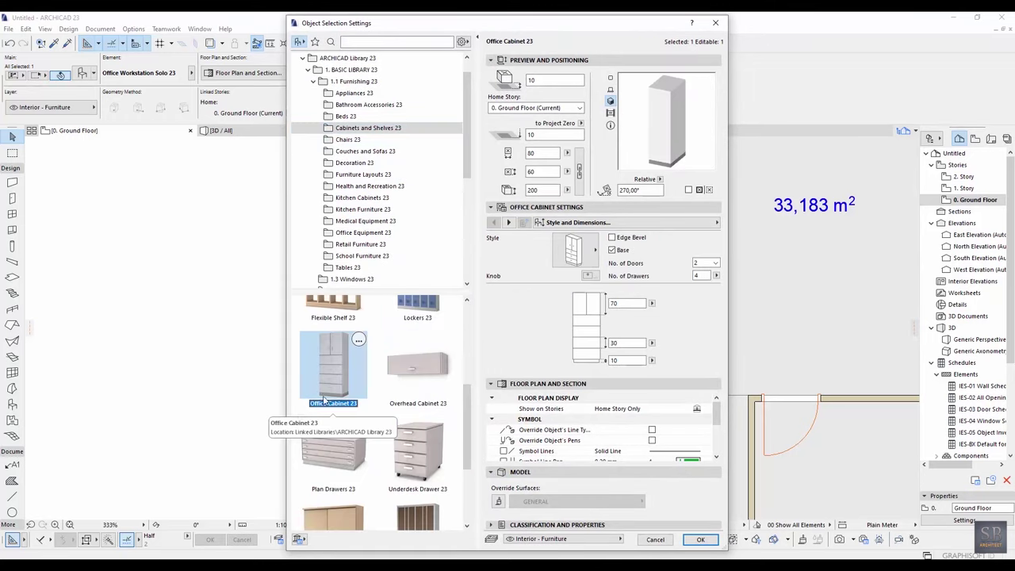
left_click(699, 541)
Step: Move the office cabinet toward the window wall of the room and rotate it 90° counter-clockwise
middle_click_drag(444, 401, 505, 437)
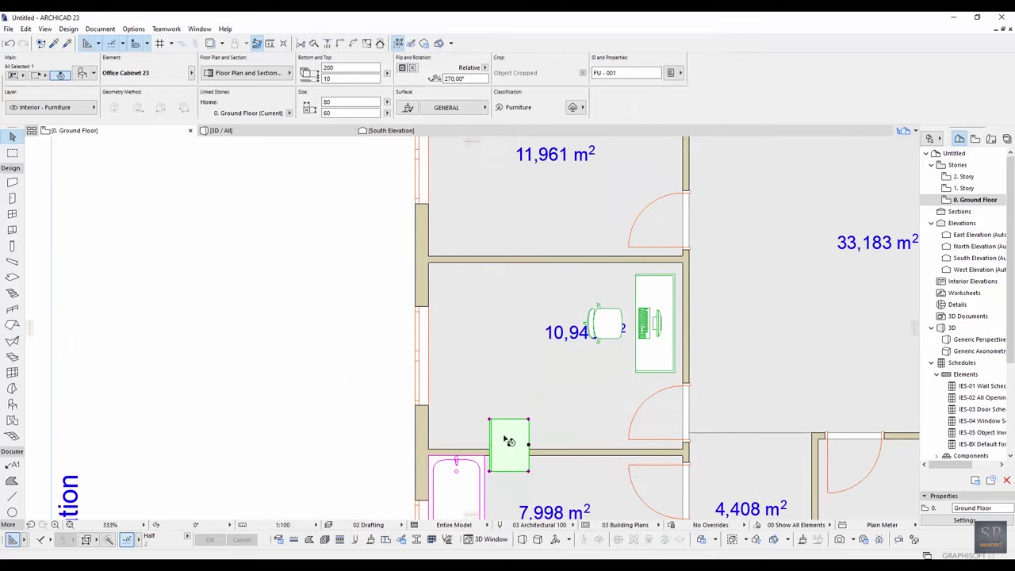
key("ctrl+d")
left_click(504, 444)
left_click(476, 415)
key("ctrl+e")
left_click(465, 422)
left_click(467, 373)
left_click(420, 425)
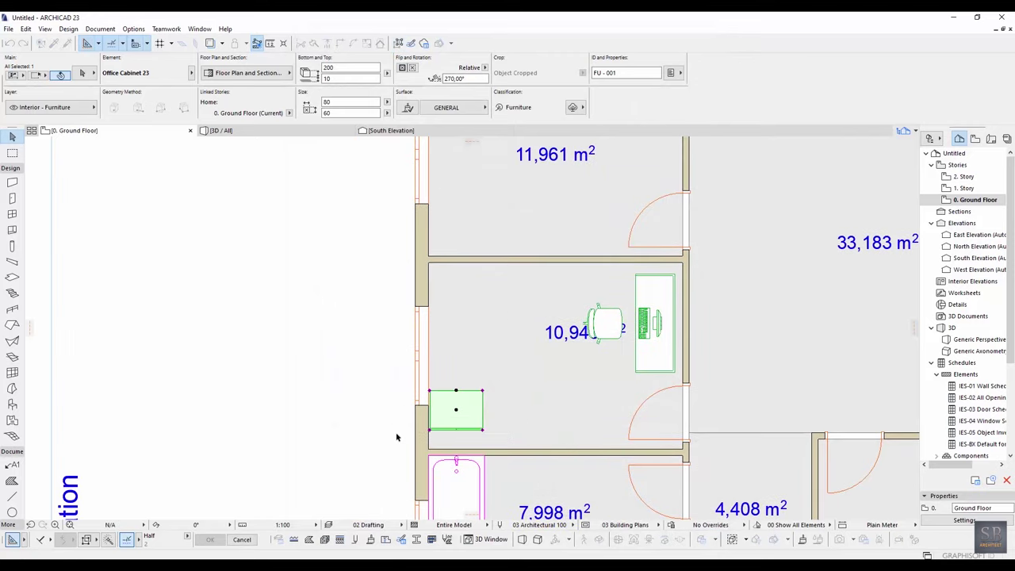
Step: Snap the office cabinet into the room's lower inner corner at the window wall
key("ctrl+d")
left_click(429, 432)
left_click(445, 448)
Step: Place a copy of the office cabinet directly beside the first along the lower partition wall, and deselect it
scroll(446, 447, "up", 3)
left_click_drag(484, 420, 546, 422)
scroll(428, 420, "down", 3)
middle_click_drag(498, 413, 479, 414)
middle_click_drag(590, 350, 575, 442)
key("Escape")
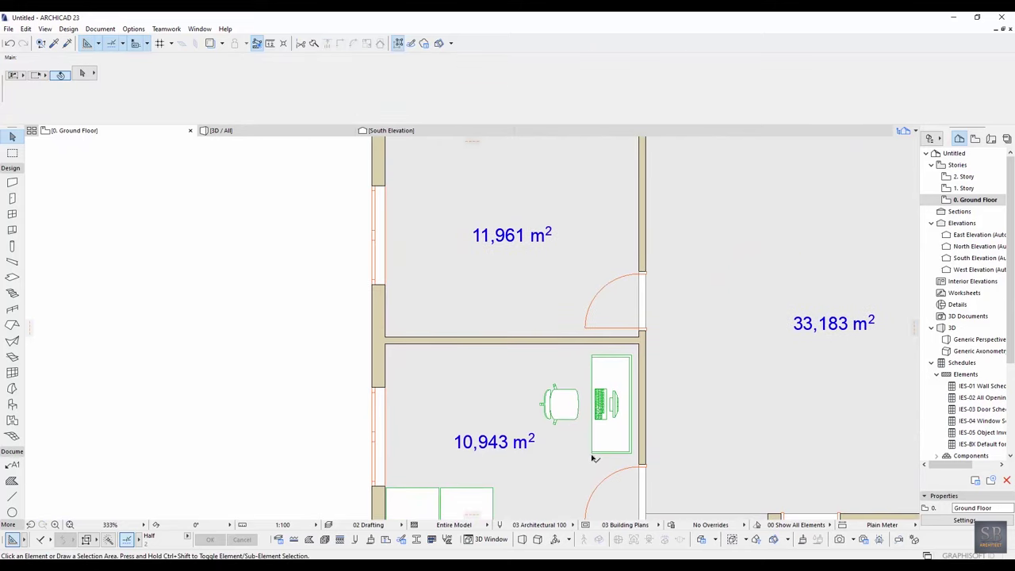
Step: Copy the workstation from the 10,943 m² room straight up into the 11,961 m² room, beside the interior wall above the door
left_click(593, 455)
key("ctrl+shift+d")
left_click(611, 416)
middle_click_drag(604, 274, 579, 344)
left_click(586, 280)
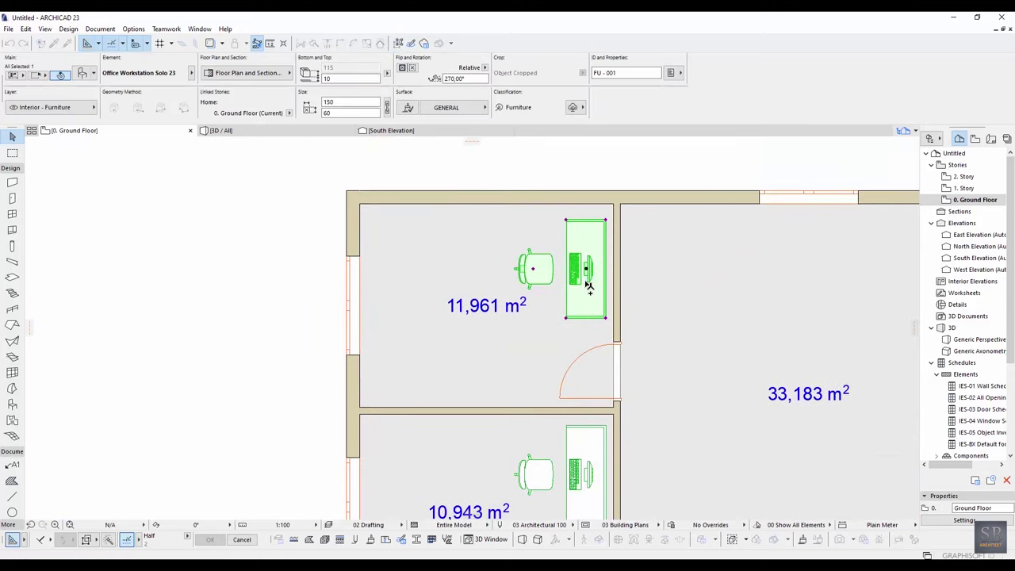
middle_click_drag(586, 277, 584, 298)
Step: Replace the copied workstation in the 11,961 m² room with Bed Layout 23
double_click(581, 291)
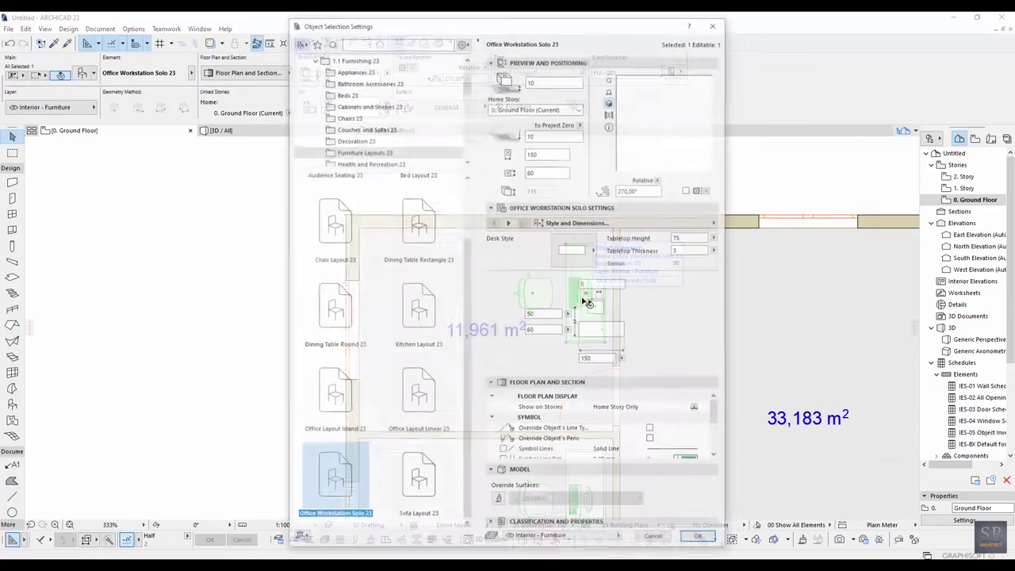
mouse_move(467, 176)
left_mouse_down()
mouse_move(468, 127)
mouse_move(469, 165)
left_mouse_up()
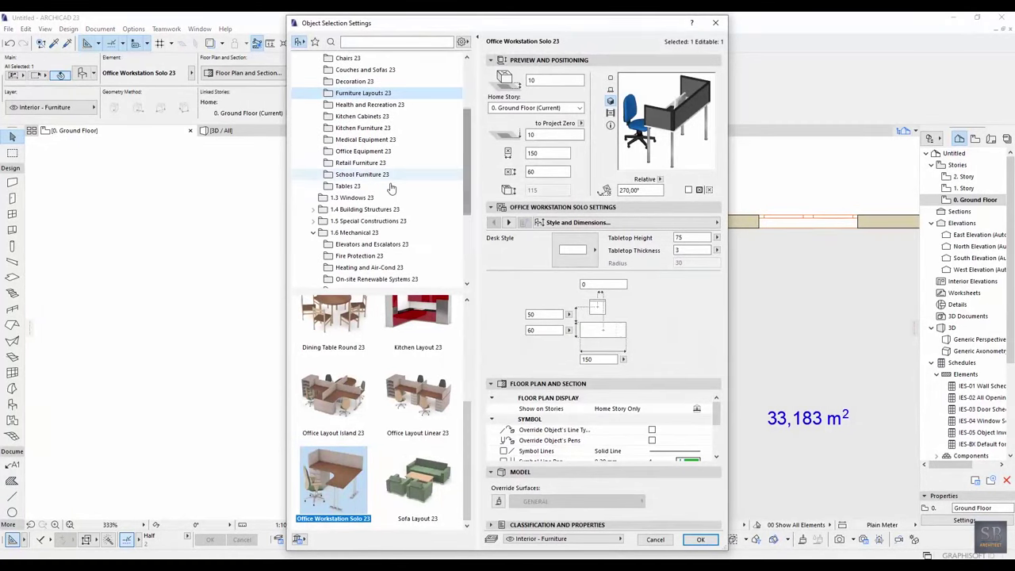
left_click_drag(468, 428, 468, 333)
left_click(418, 333)
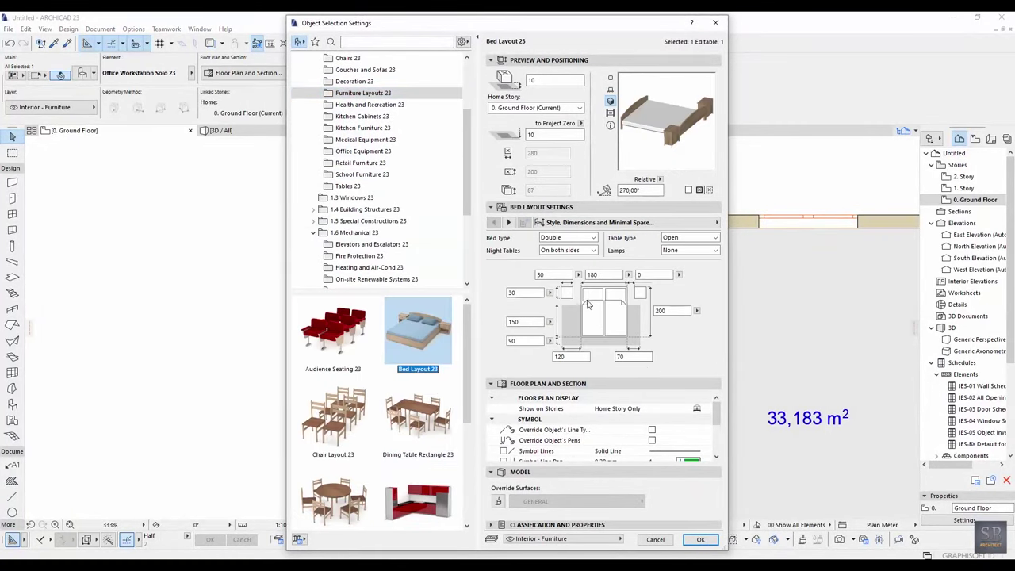
left_click(700, 540)
Step: Move the bed layout toward the middle of the 11,961 m² room and rotate it 90° counter-clockwise to 0°
left_click_drag(679, 401, 474, 322)
key("ctrl+e")
left_click(442, 302)
left_click(525, 303)
left_click(444, 230)
middle_click_drag(484, 251, 547, 275)
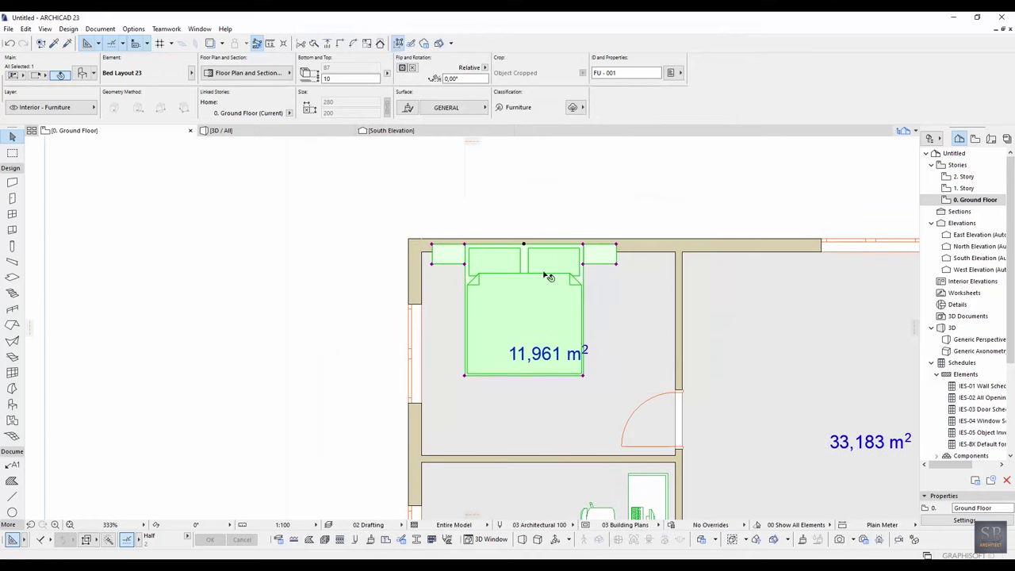
Step: Snap the bed layout with its headboard against the inner face of the room's upper exterior wall
left_click_drag(552, 249, 555, 285)
left_click_drag(528, 277, 521, 252)
middle_click_drag(533, 309, 536, 231)
Step: Copy the bed layout toward the bedroom's lower wall and replace the copy with Wardrobe Variable 23 from Cabinets and Shelves 23
left_click_drag(534, 234, 524, 354, "ctrl")
left_click(525, 356)
double_click(539, 356)
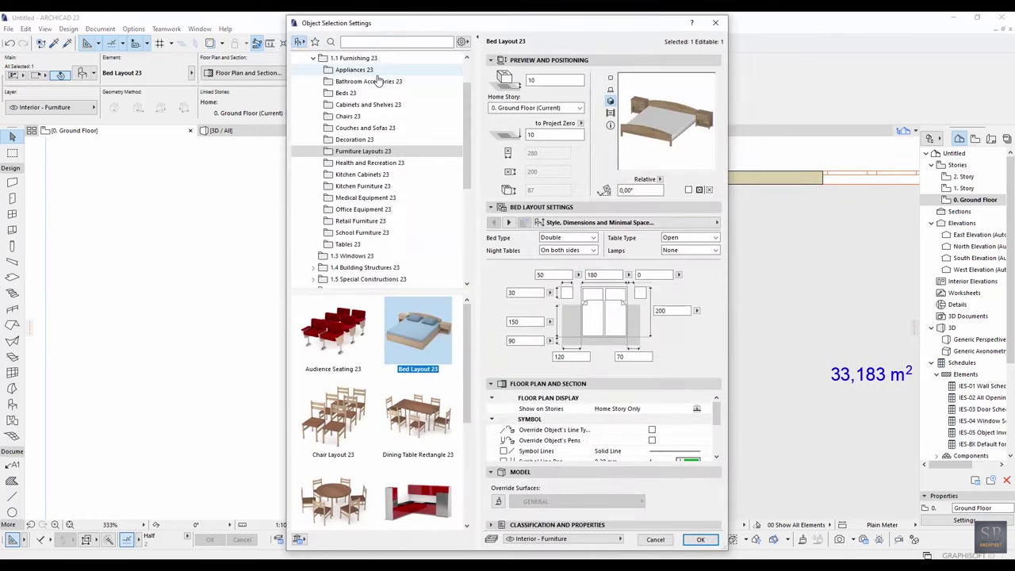
left_click(368, 103)
scroll(412, 412, "down", 3)
left_click(436, 412)
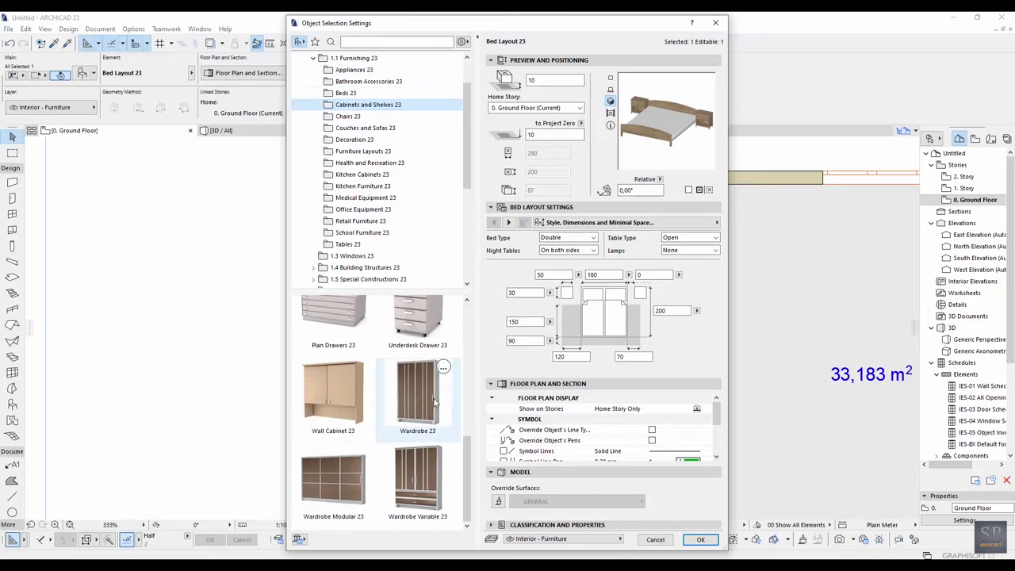
left_click(418, 480)
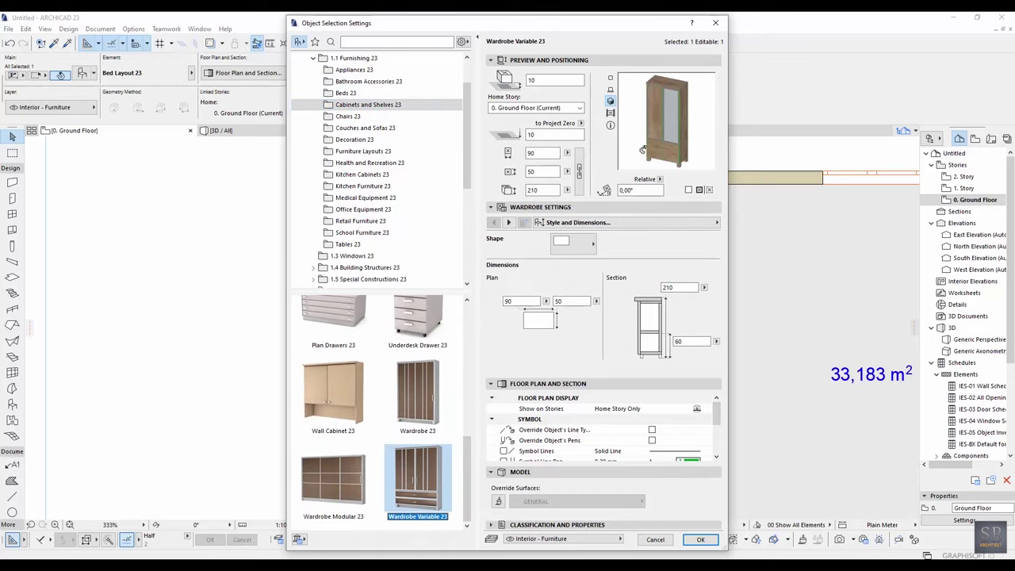
left_click(701, 539)
Step: Move the wardrobe into the bedroom's lower corner at the window wall and place two adjoining copies along the lower wall
scroll(582, 369, "up", 5)
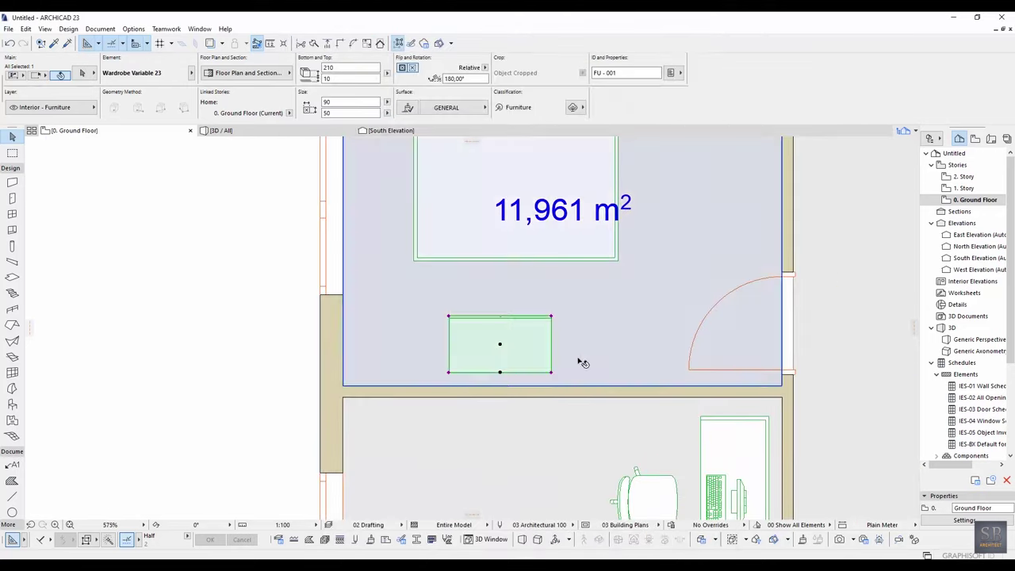
left_click_drag(573, 371, 451, 386)
key("ctrl+d")
scroll(496, 382, "down", 1)
middle_click_drag(508, 390, 353, 415)
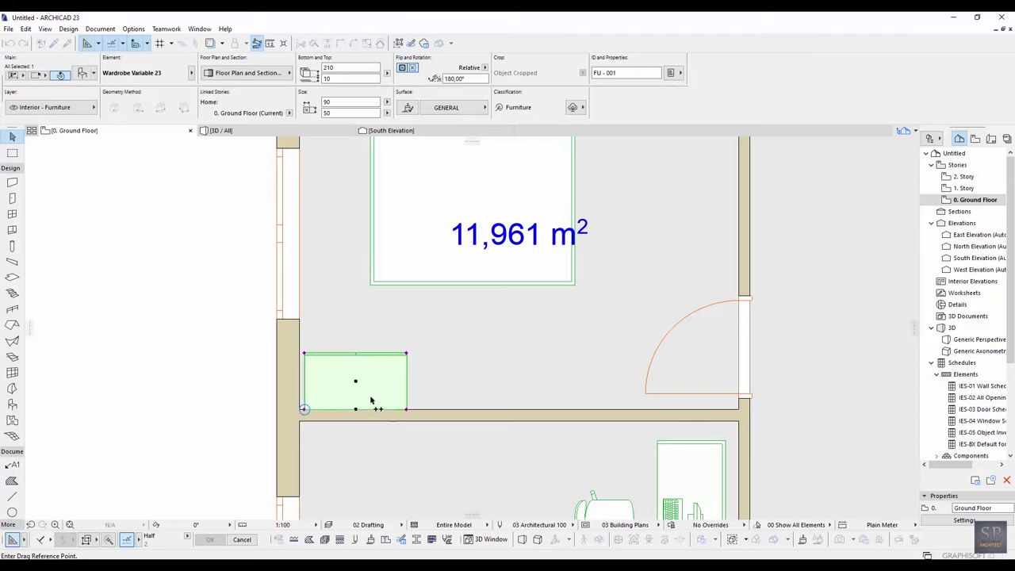
scroll(370, 400, "down", 1)
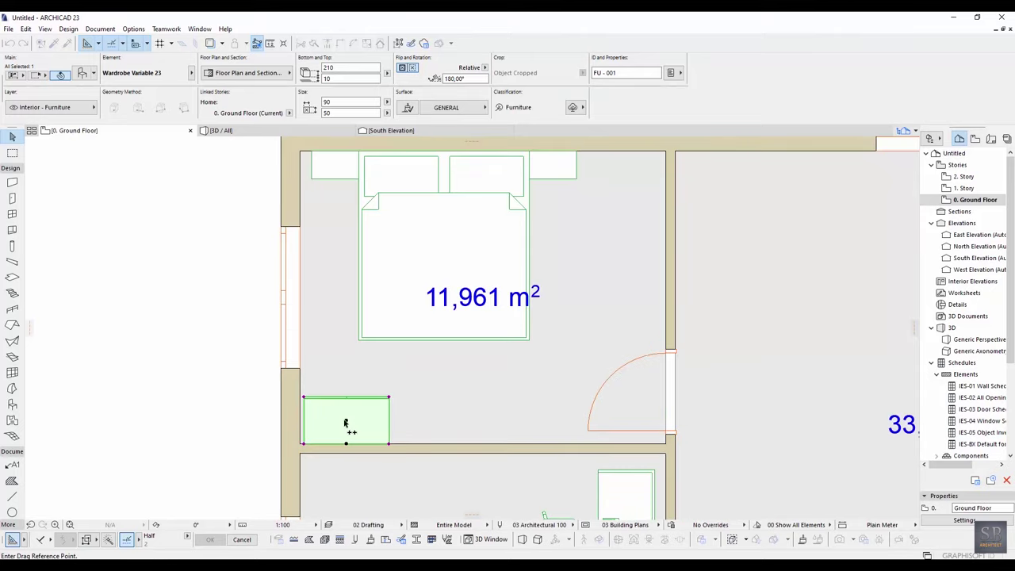
scroll(304, 440, "up", 3)
left_click(302, 443)
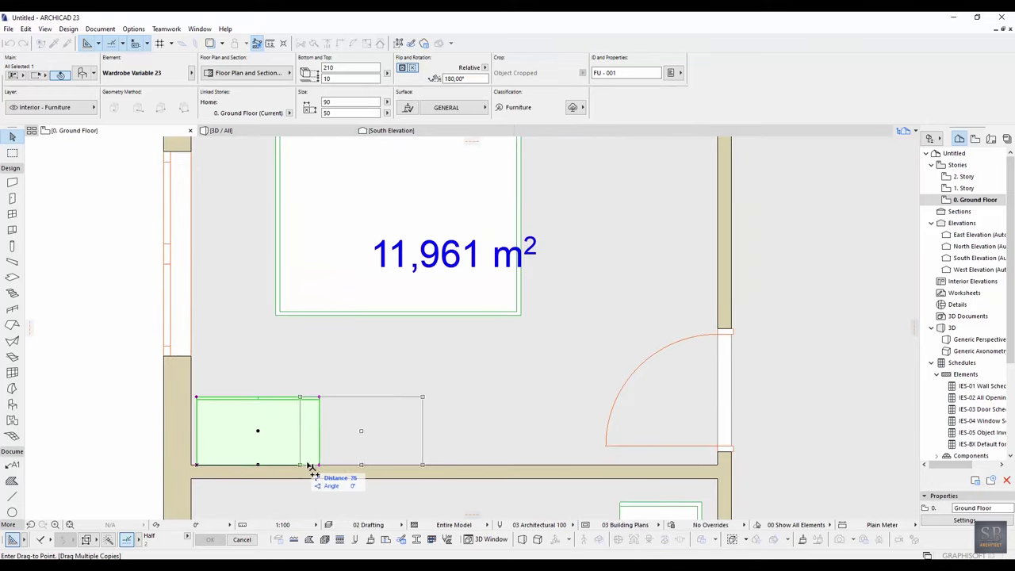
double_click(440, 465)
key("Escape")
Step: Copy a wardrobe to the area above the bedroom door and replace the copy with Credenza 23
scroll(440, 444, "down", 2)
middle_click_drag(474, 404, 472, 433)
left_click(471, 446)
key("ctrl+t")
left_click_drag(468, 455, 454, 323)
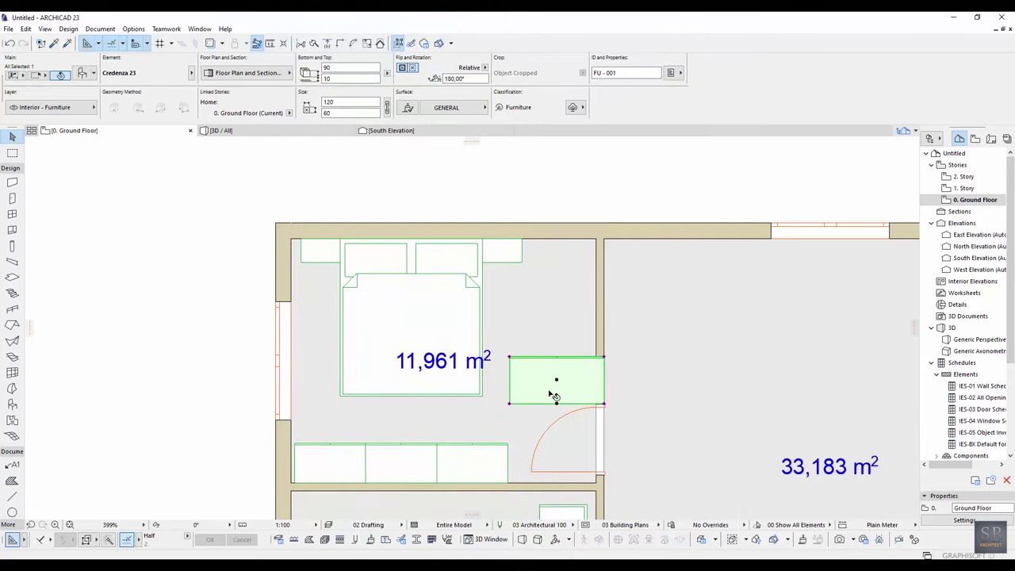
Step: Rotate the credenza to 270° against the interior wall above the door and set its depth to 30
key("ctrl+e")
left_click(548, 392)
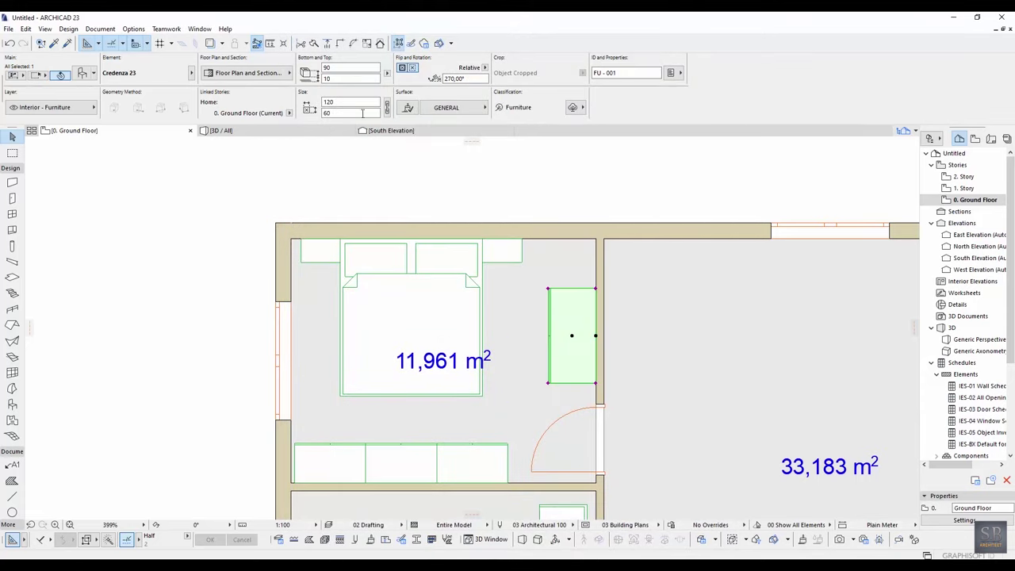
double_click(363, 112)
type("30")
key("Return")
Step: Duplicate the credenza, change the duplicate to Ottoman 23 from Chairs 23, and place it in front of the credenza
middle_click_drag(578, 318, 602, 336)
scroll(602, 335, "down", 1)
key("ctrl+t")
left_click(361, 276)
scroll(371, 263, "down", 1)
left_click(349, 117)
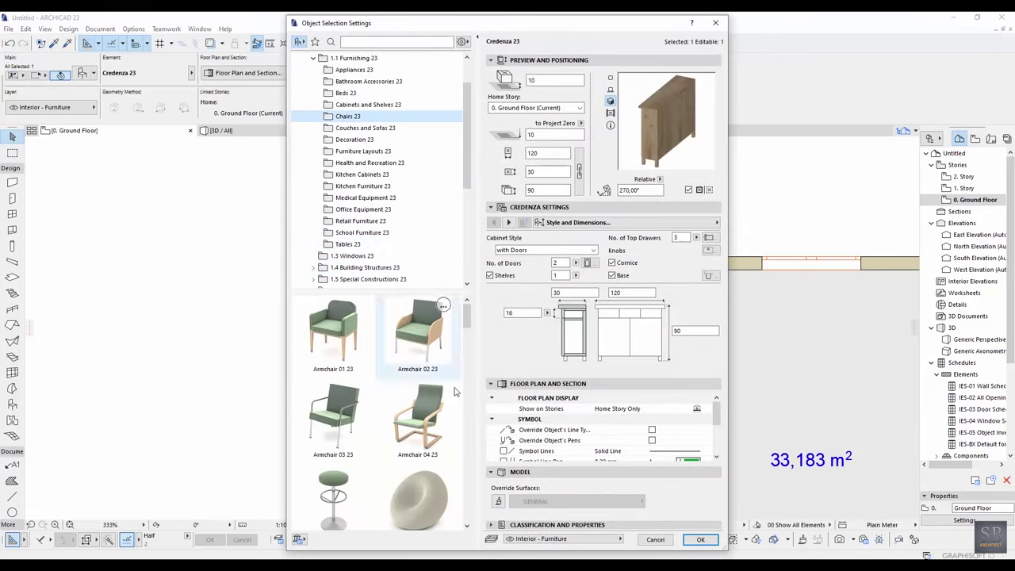
scroll(455, 391, "down", 2)
left_click(402, 430)
left_click(700, 539)
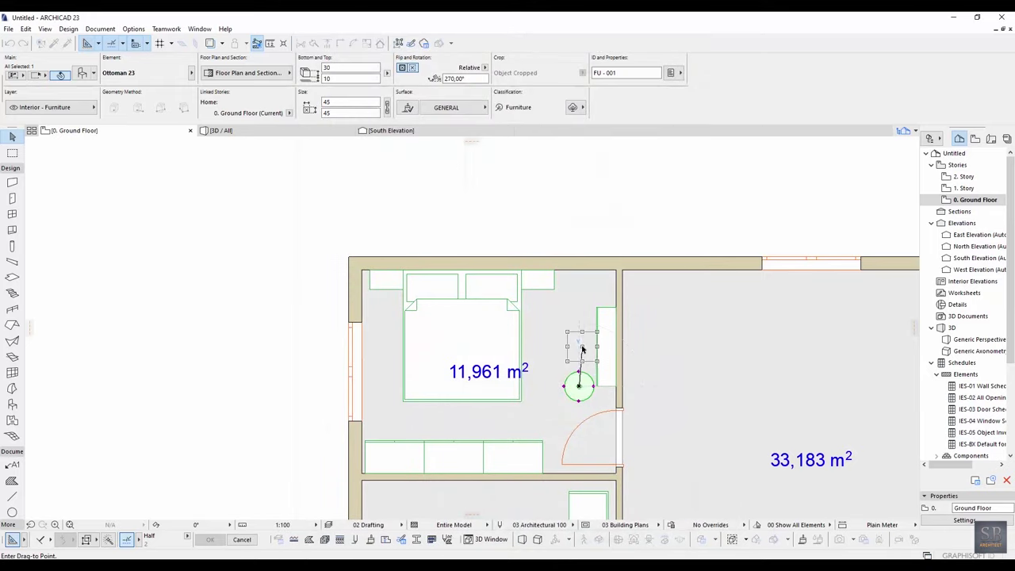
left_click(582, 347)
Step: Copy the workstation in the 10,943 m² room toward its window side
scroll(322, 256, "down", 3)
scroll(341, 266, "up", 3)
left_click(601, 357)
key("ctrl+shift+d")
left_click(447, 344)
Step: Rotate the copied workstation 90° counter-clockwise so its desk stands along the office's upper wall, and deselect it
key("ctrl+e")
left_click(420, 327)
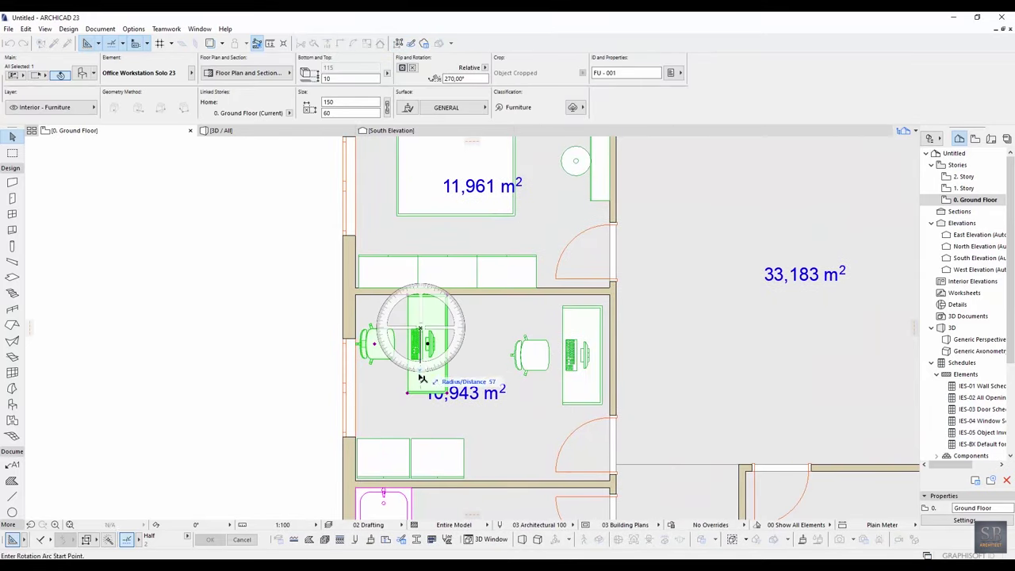
left_click(421, 377)
left_click(555, 334)
key("Escape")
Step: Copy the bed layout from the bedroom into the 33,183 m² room
scroll(555, 335, "down", 2)
middle_click_drag(911, 263, 706, 283)
scroll(687, 268, "up", 1)
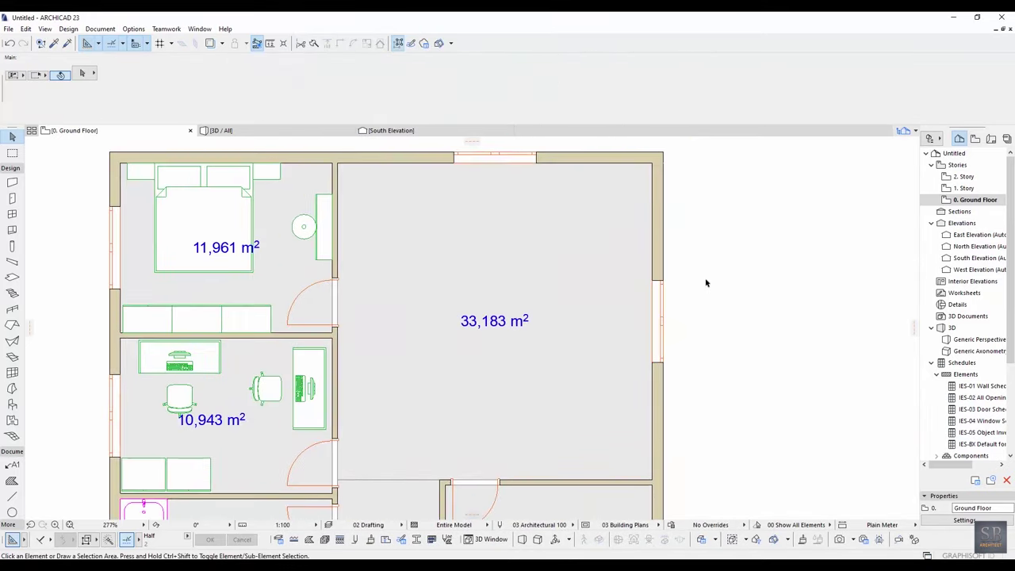
left_click(222, 209)
left_click_drag(222, 209, 482, 248, "ctrl")
Step: Replace the copied bed in the large room with Sofa Layout 23 from Furniture Layouts 23
key("ctrl+t")
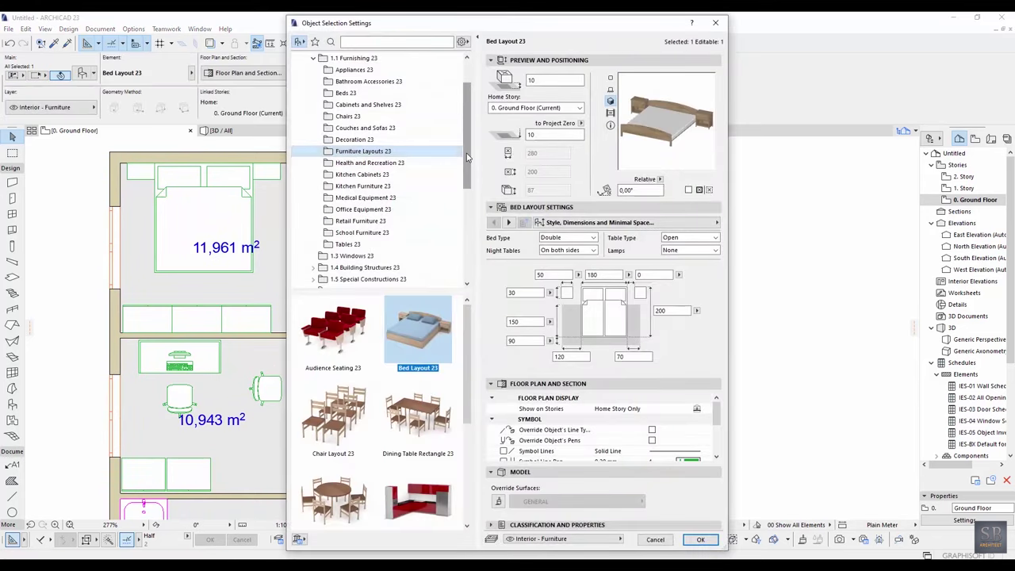
scroll(466, 157, "down", 3)
scroll(472, 152, "up", 4)
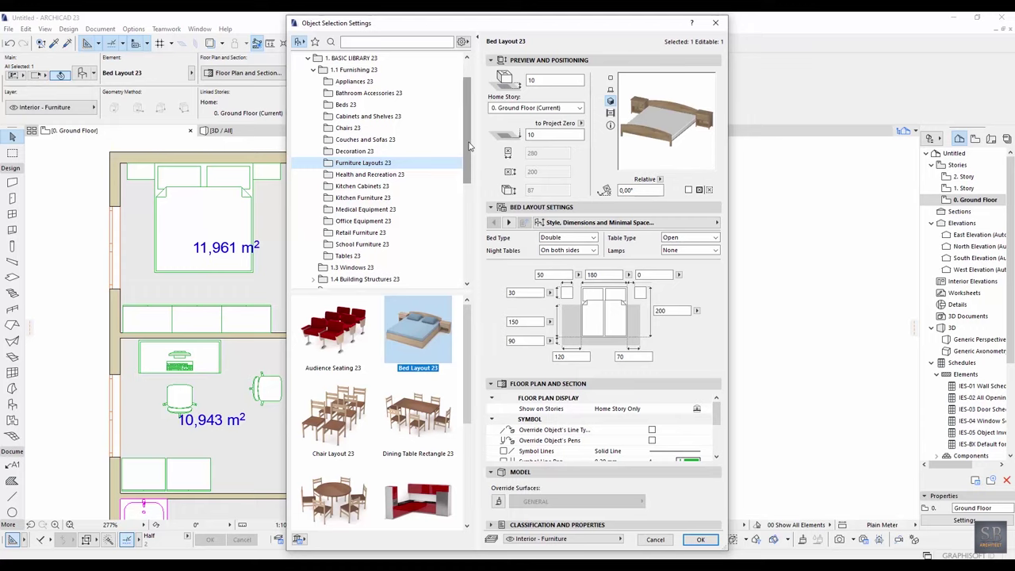
scroll(469, 146, "down", 3)
scroll(471, 140, "up", 4)
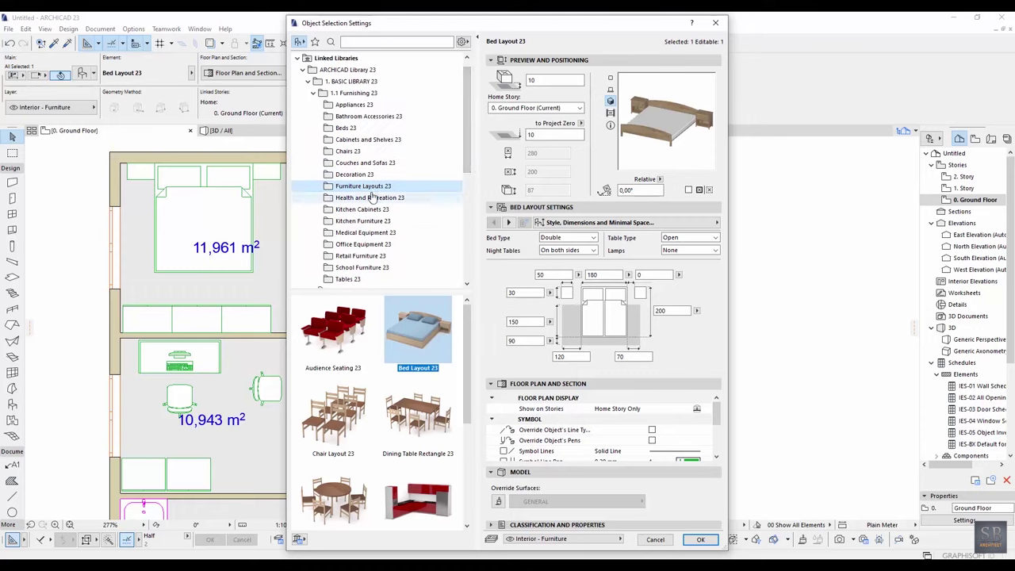
scroll(464, 341, "down", 3)
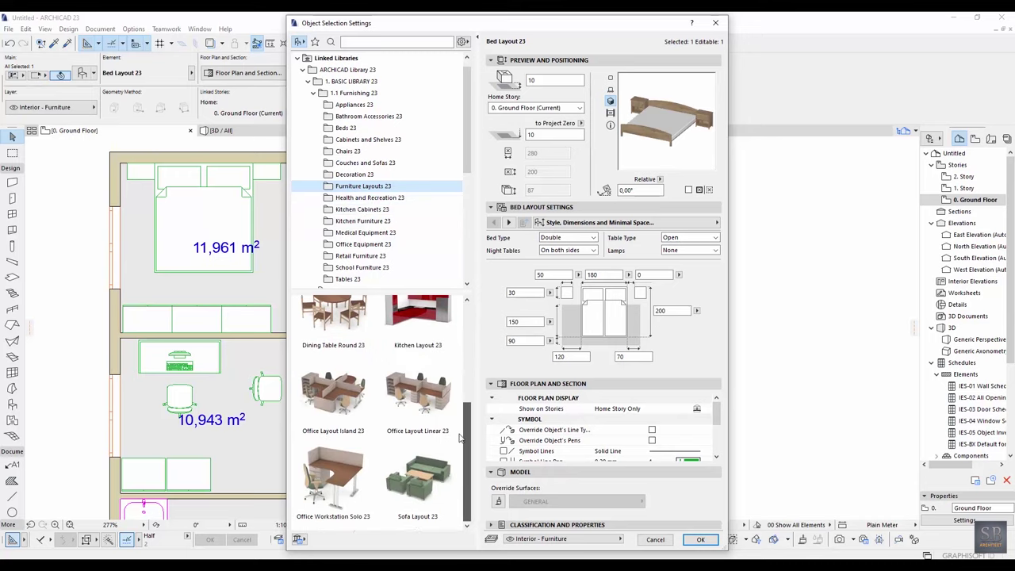
left_click(416, 474)
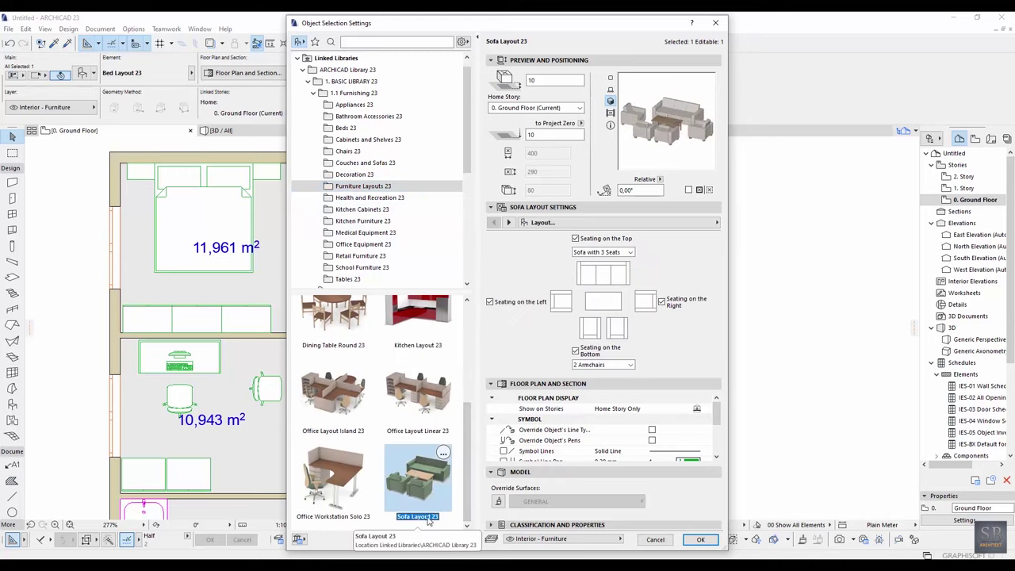
left_click(700, 542)
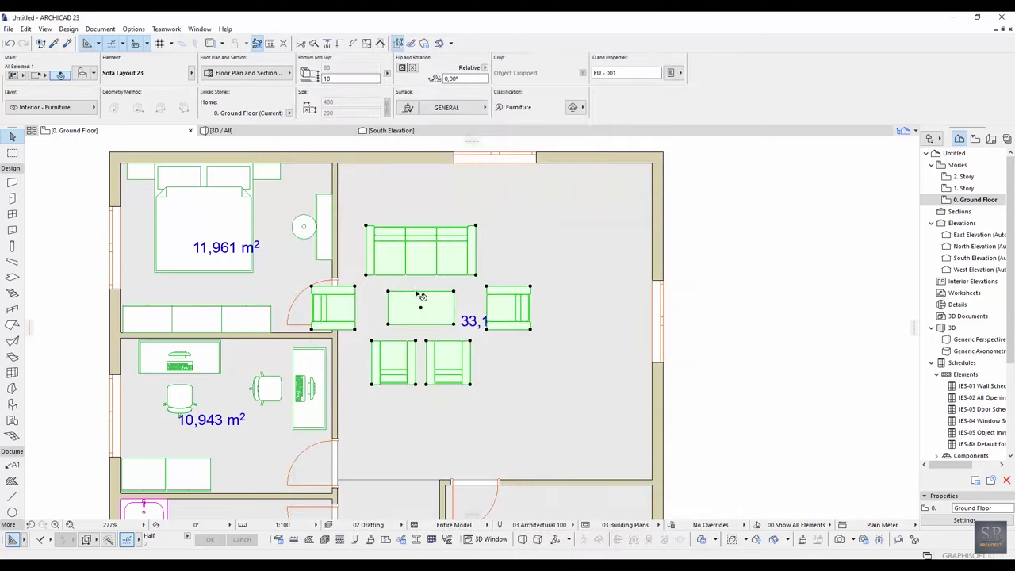
Step: Move the sofa layout away from the bedroom wall toward the middle of the 33,183 m² room
left_click_drag(421, 308, 497, 268)
middle_click_drag(519, 273, 512, 213)
scroll(511, 213, "down", 2)
scroll(450, 306, "up", 2)
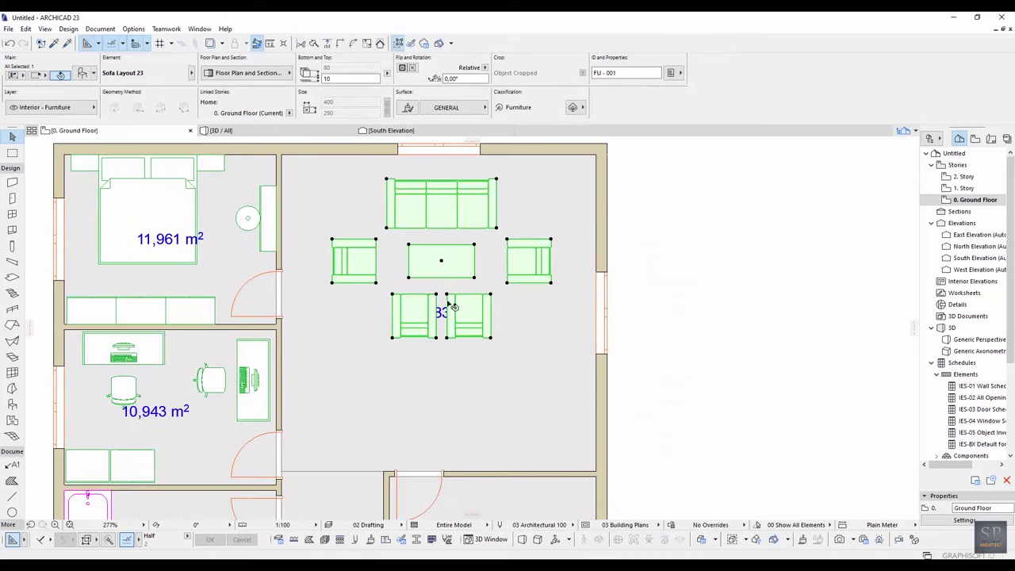
left_click_drag(441, 261, 440, 311)
Step: Rotate the sofa layout 90° counter-clockwise so the three-seat sofa stands on the bedroom side
key("ctrl+e")
left_click(404, 308)
left_click(482, 309)
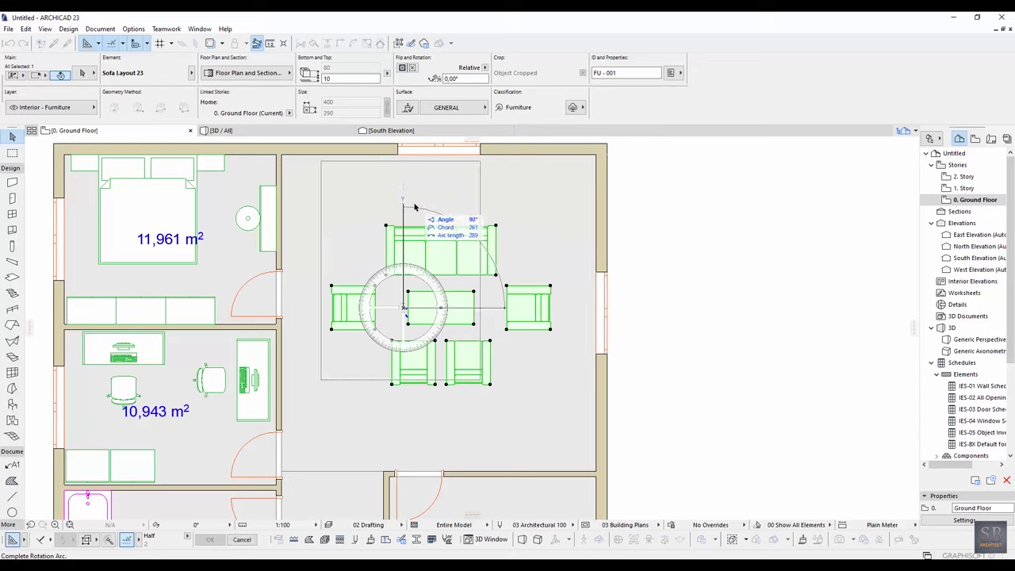
left_click(408, 207)
Step: Reposition the rotated sofa layout near the centre of the 33,183 m² room
left_click_drag(397, 265, 396, 265)
left_click(439, 308)
scroll(439, 307, "down", 2)
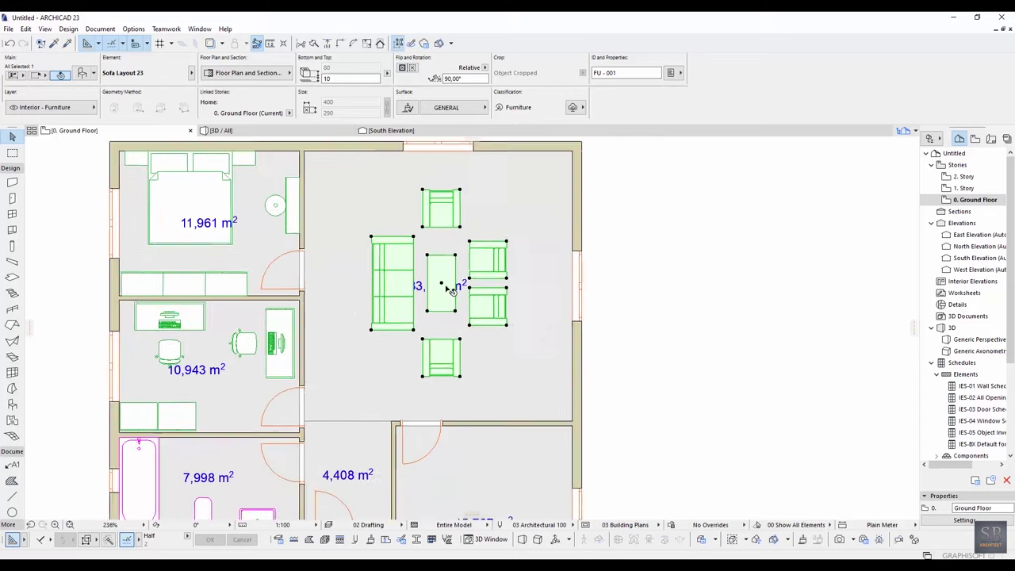
left_click_drag(419, 303, 405, 296)
left_click_drag(405, 296, 414, 297)
middle_click_drag(439, 303, 437, 306)
Step: Turn off Seating on the Bottom in the sofa layout to remove the two armchairs facing the sofa
scroll(436, 308, "up", 4)
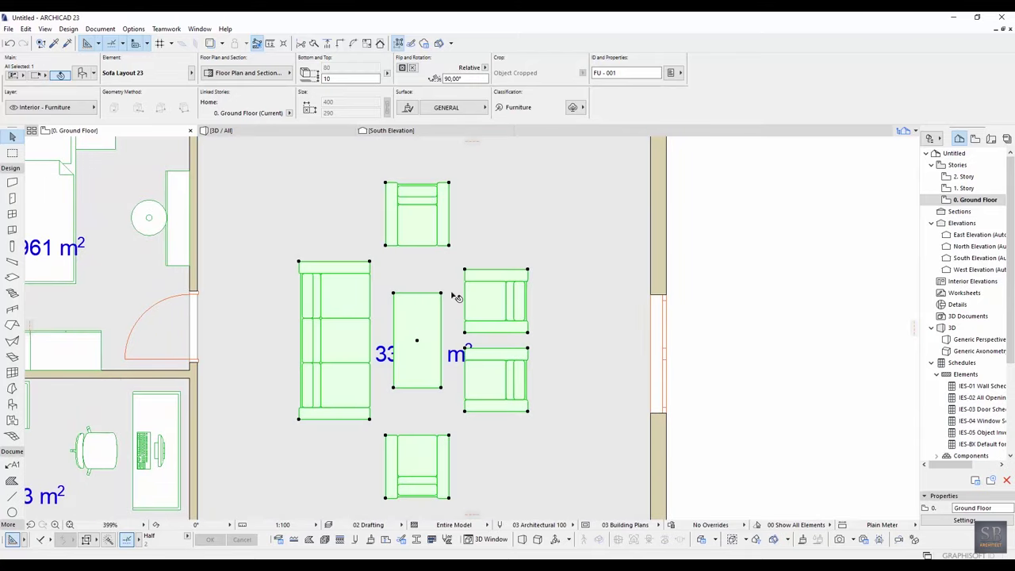
double_click(498, 345)
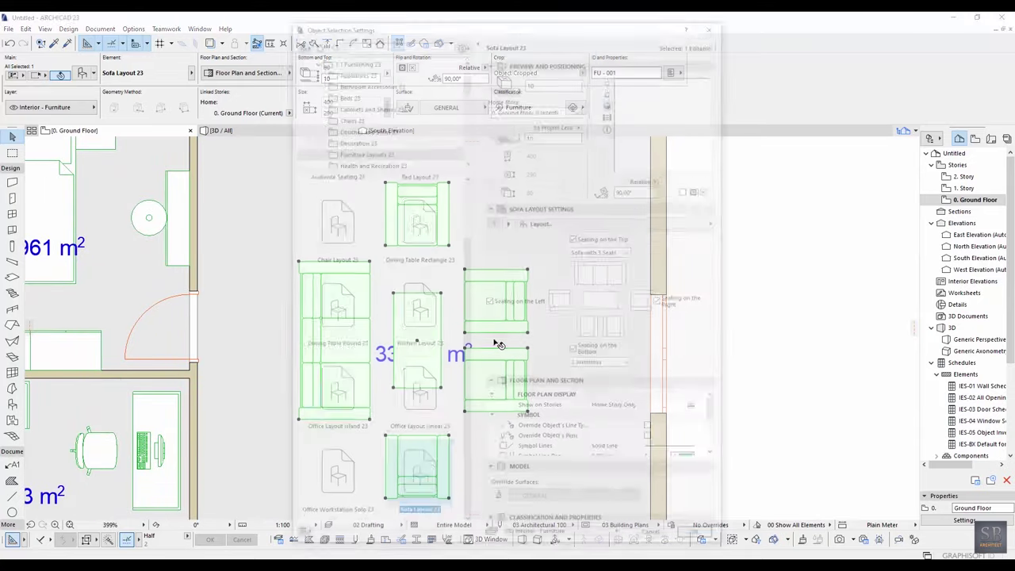
left_click(575, 352)
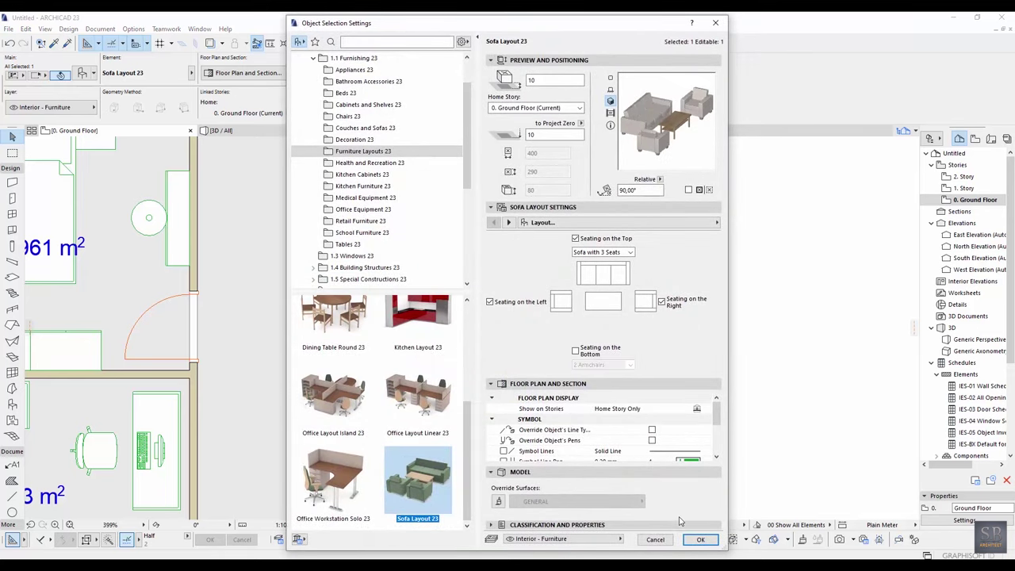
left_click(700, 539)
scroll(555, 373, "down", 2)
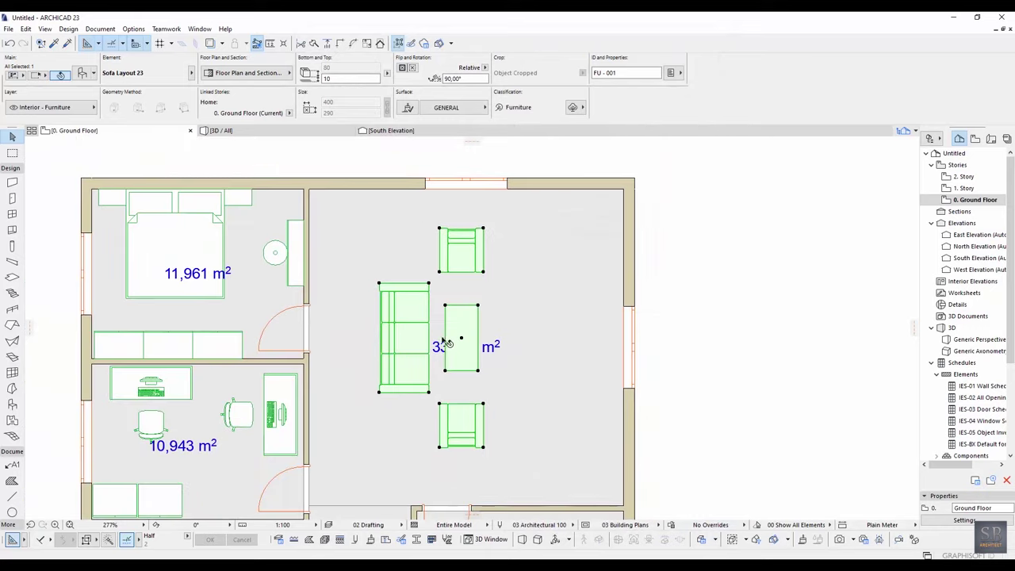
Step: Move the 33,183 m² area label out from under the coffee table to the free floor below the sofa
left_click(436, 347)
scroll(426, 322, "up", 1)
scroll(428, 314, "up", 1)
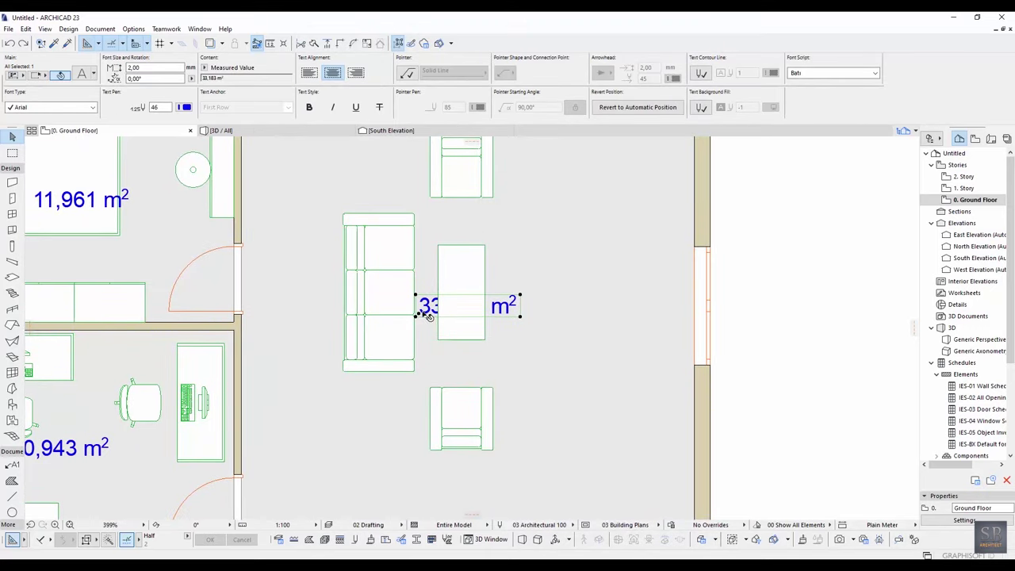
left_click_drag(420, 314, 402, 383)
middle_click_drag(402, 382, 402, 313)
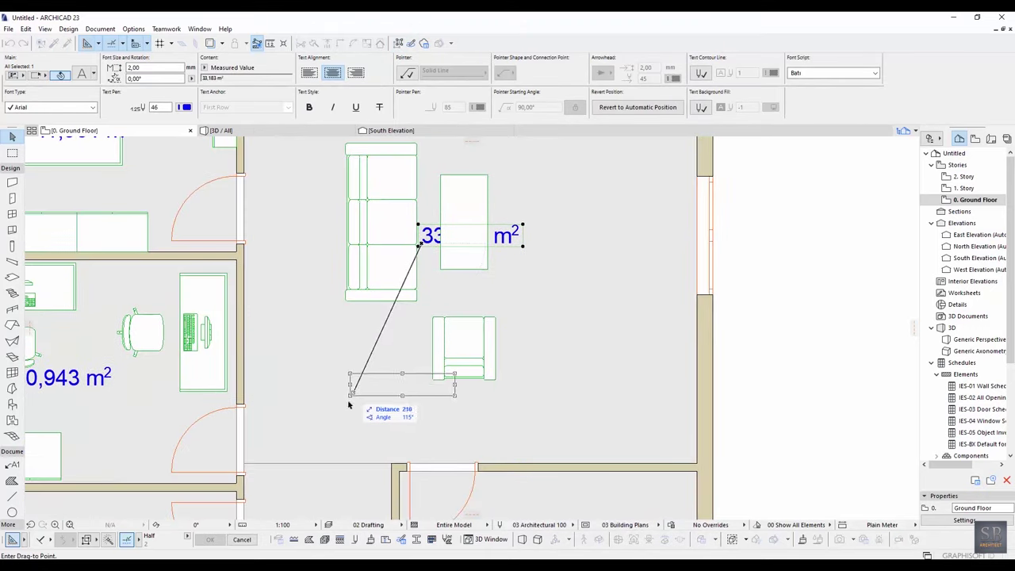
left_click(344, 410)
Step: Copy the sofa layout towards the east window, replace the copy with Flat Panel TV 23, and turn it to 270° facing the sofa
scroll(344, 410, "down", 1)
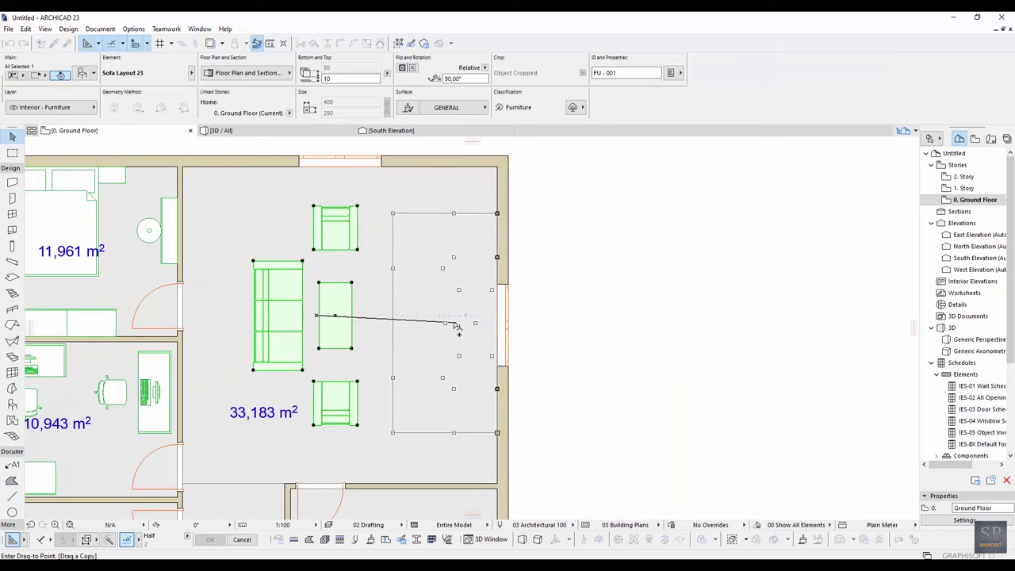
left_click(457, 324)
middle_click_drag(456, 328, 427, 339)
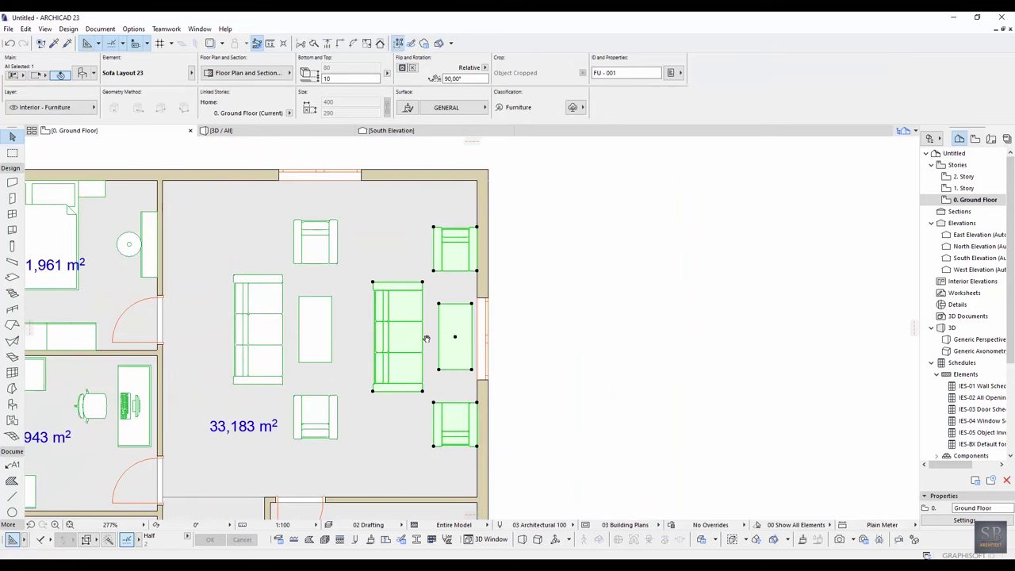
key("ctrl+t")
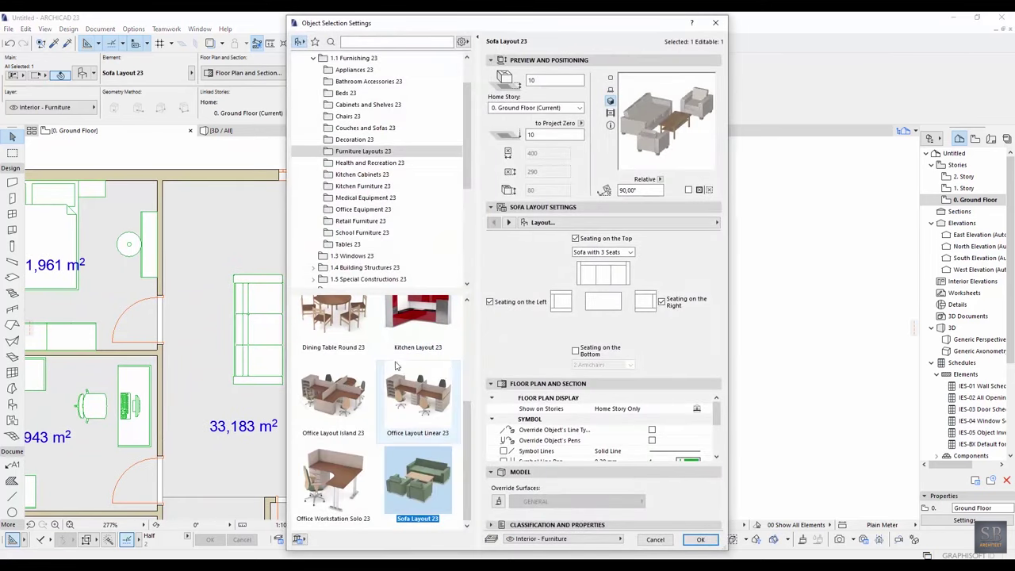
left_click(330, 163)
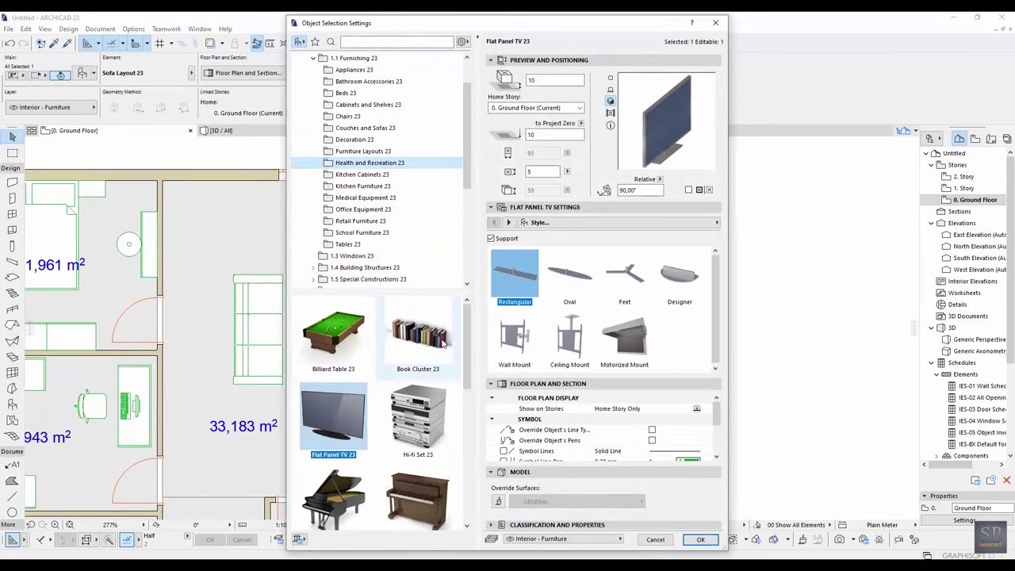
left_click(700, 539)
scroll(329, 329, "up", 3)
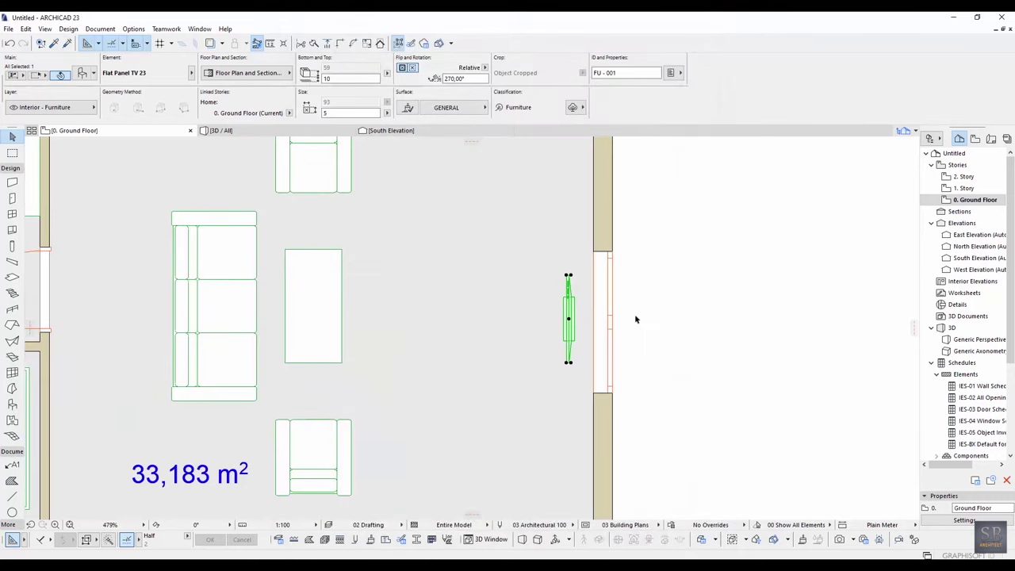
Step: Move the double window behind the TV north along the east wall by 150, plus a small further shift
scroll(635, 320, "down", 2)
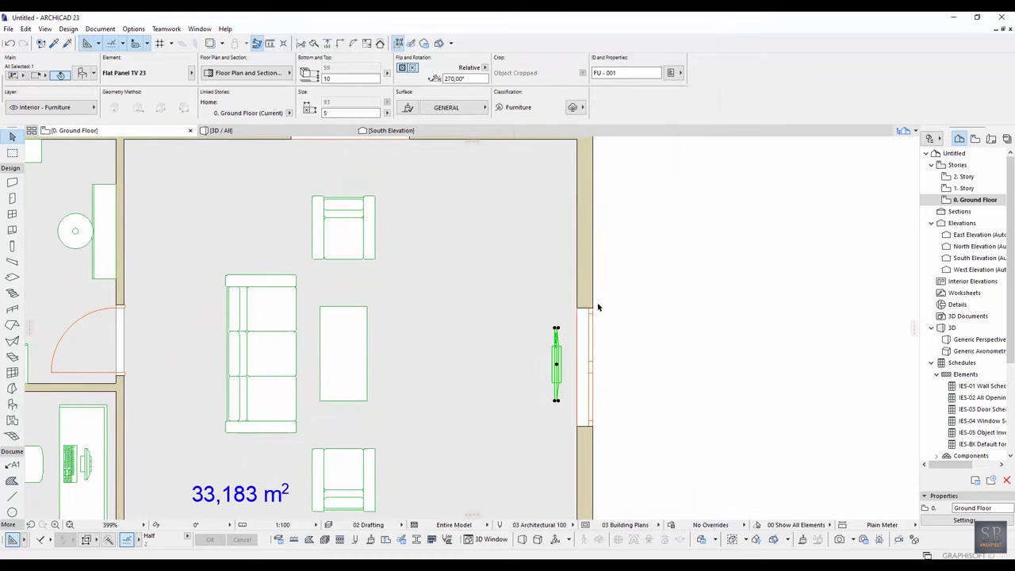
left_click(595, 307)
scroll(595, 307, "up", 2)
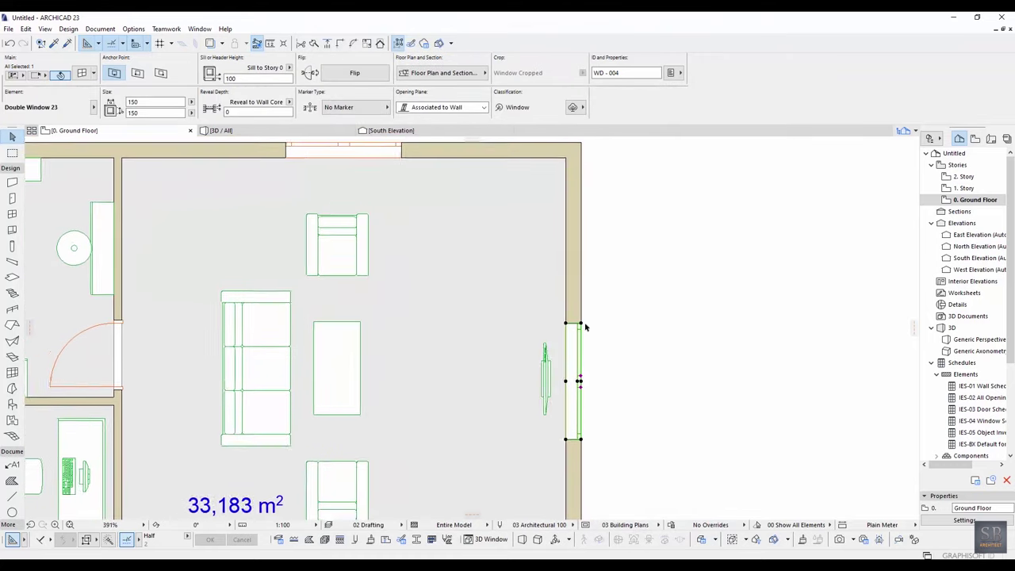
left_click(580, 323)
type("150")
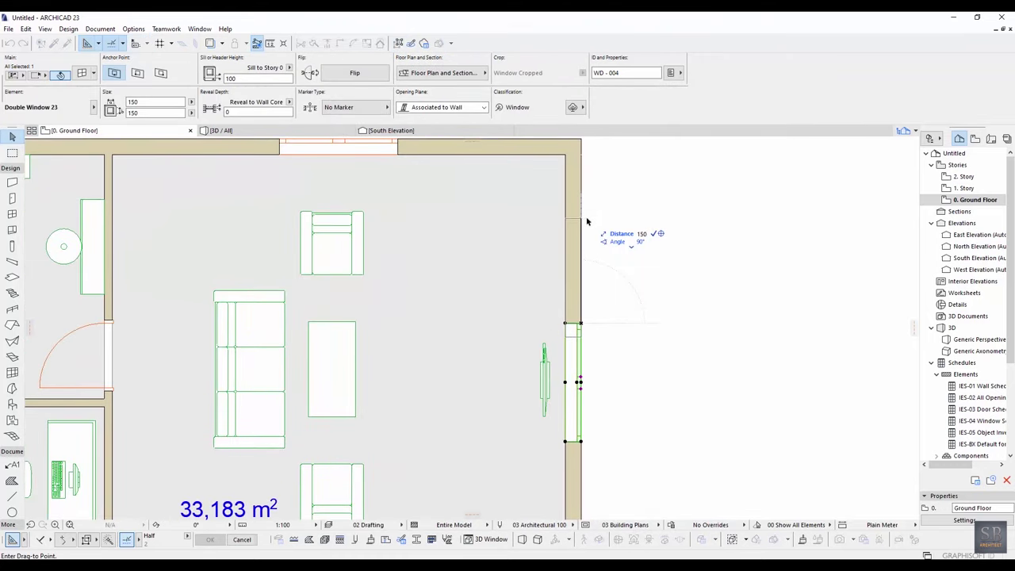
key("Return")
scroll(595, 329, "down", 2)
left_click(585, 269)
left_click(596, 258)
scroll(567, 428, "up", 2)
Step: Copy the TV to the free floor on its sofa side and replace the copy with Plan Drawers 23 from Cabinets and Shelves 23
left_click(560, 312)
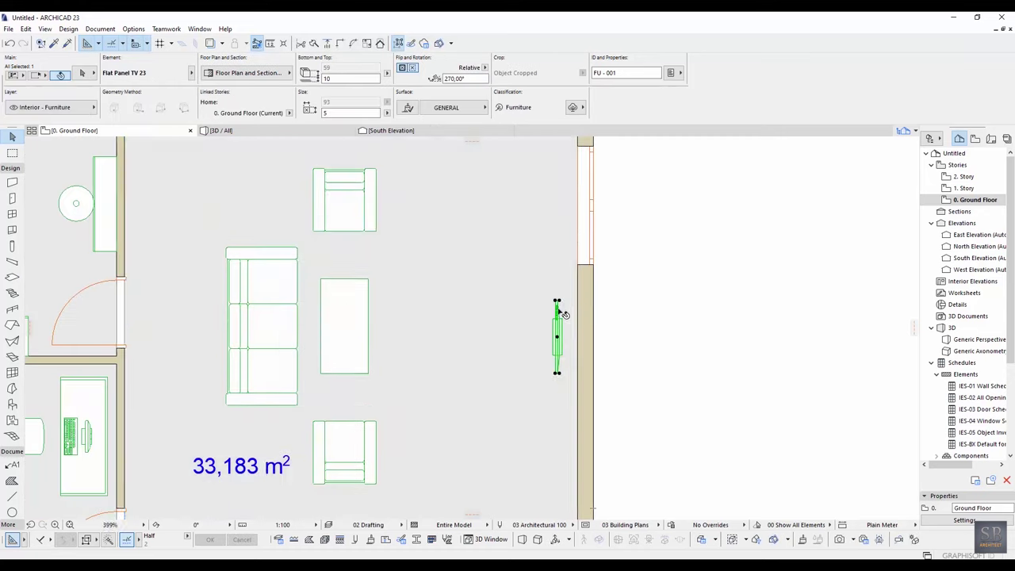
key("ctrl+shift+d")
left_click(559, 309)
left_click(536, 312)
key("ctrl+t")
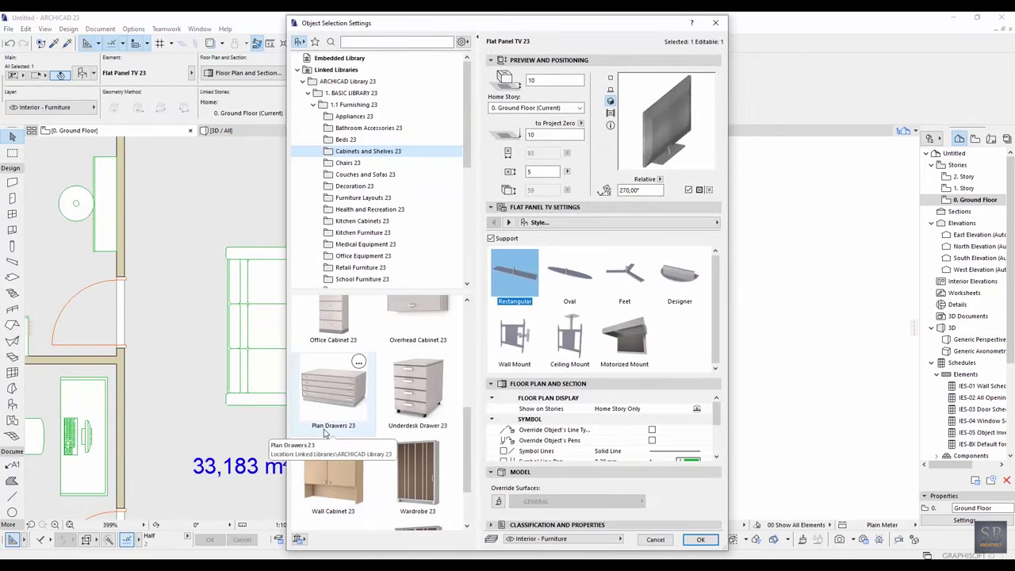
left_click(325, 431)
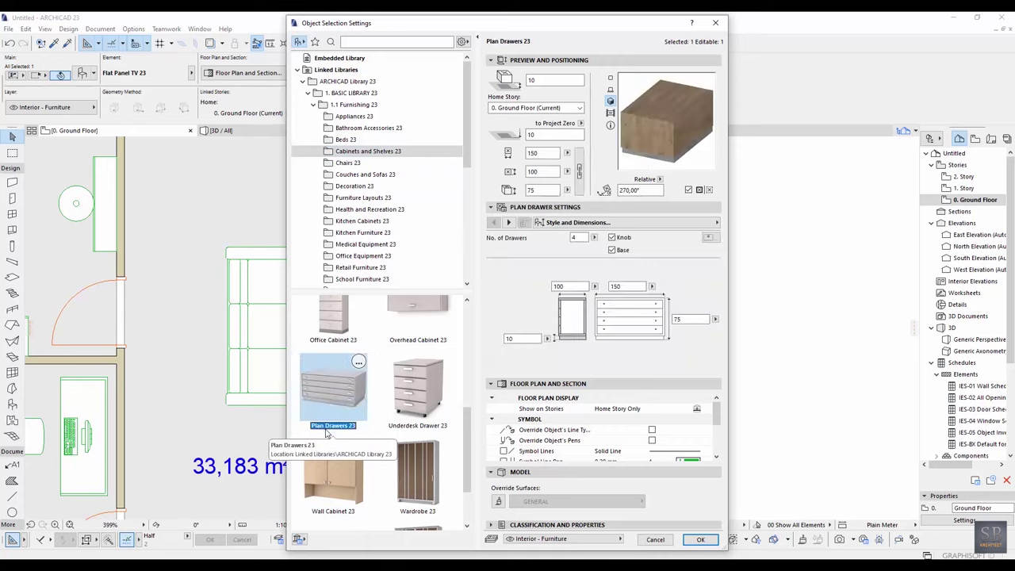
left_click(696, 539)
Step: Place the plan drawers against the east wall at the TV position and set their depth to 40
left_click_drag(495, 288, 536, 343)
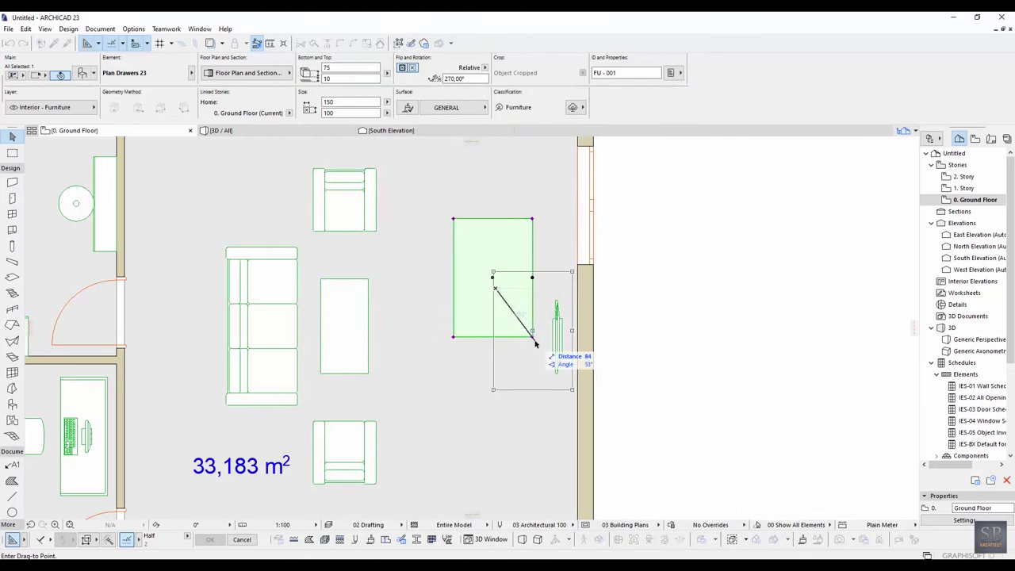
left_click(541, 344)
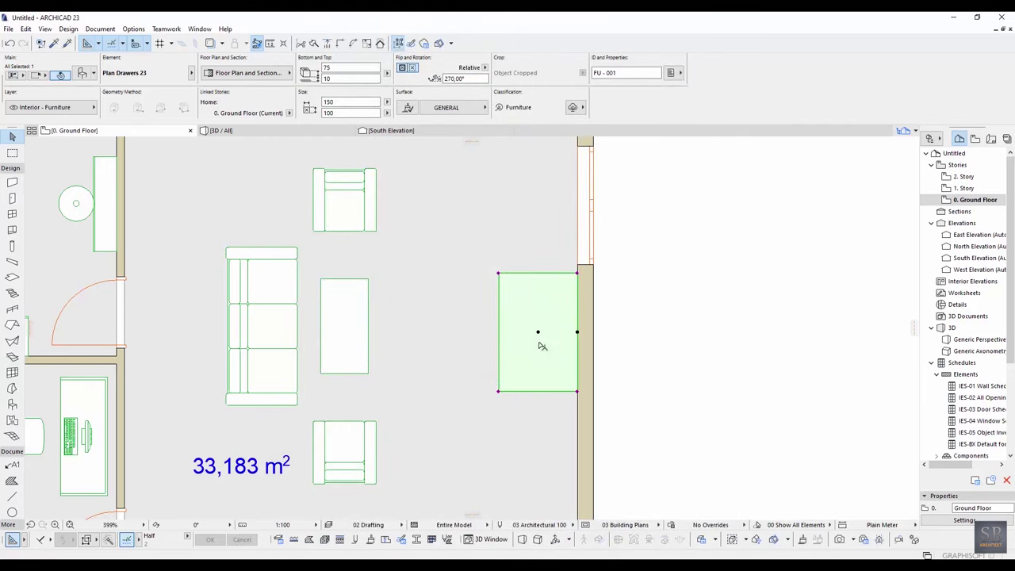
left_click(349, 102)
type("40")
key("Return")
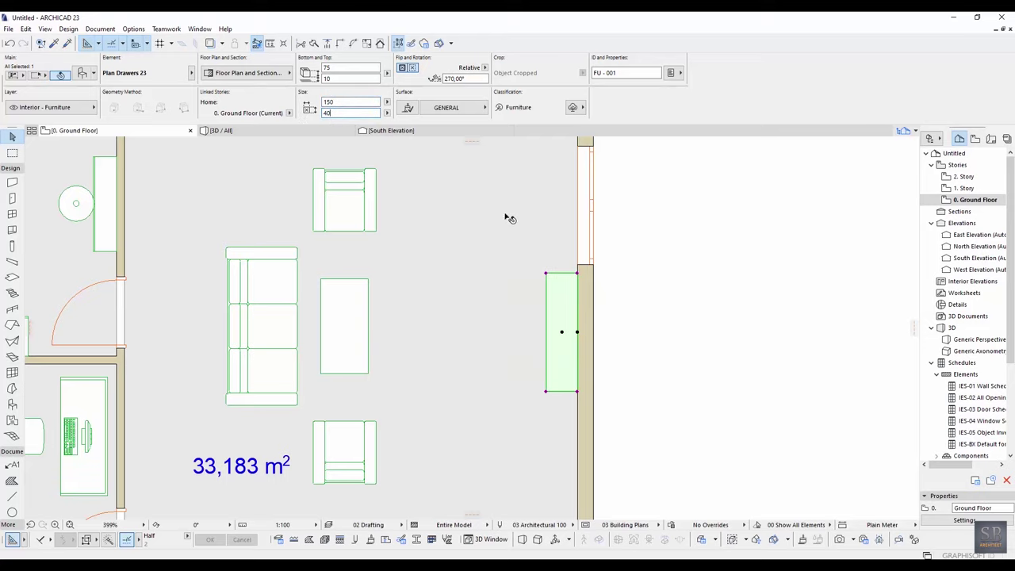
Step: Bring the flat panel TV hidden under the plan drawers to the front of the display order
scroll(555, 261, "up", 2)
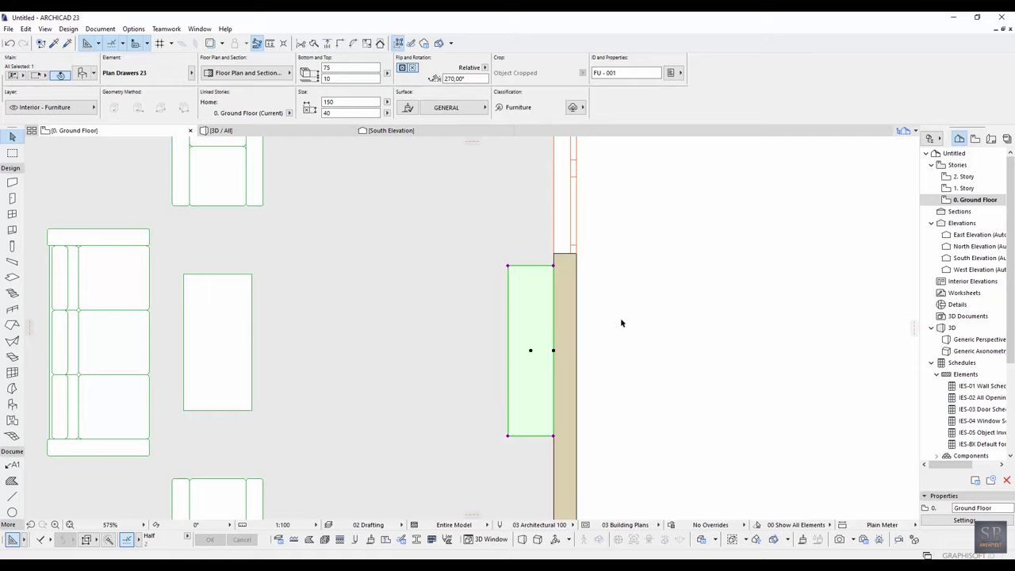
key("Escape")
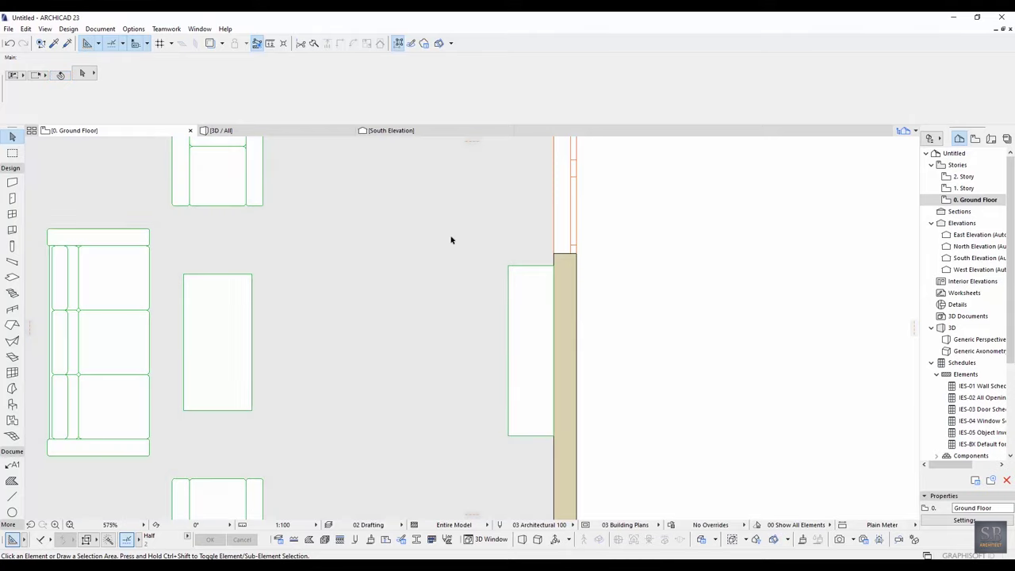
mouse_move(431, 234)
left_mouse_down()
mouse_move(508, 299)
mouse_move(613, 457)
mouse_move(630, 460)
left_mouse_up()
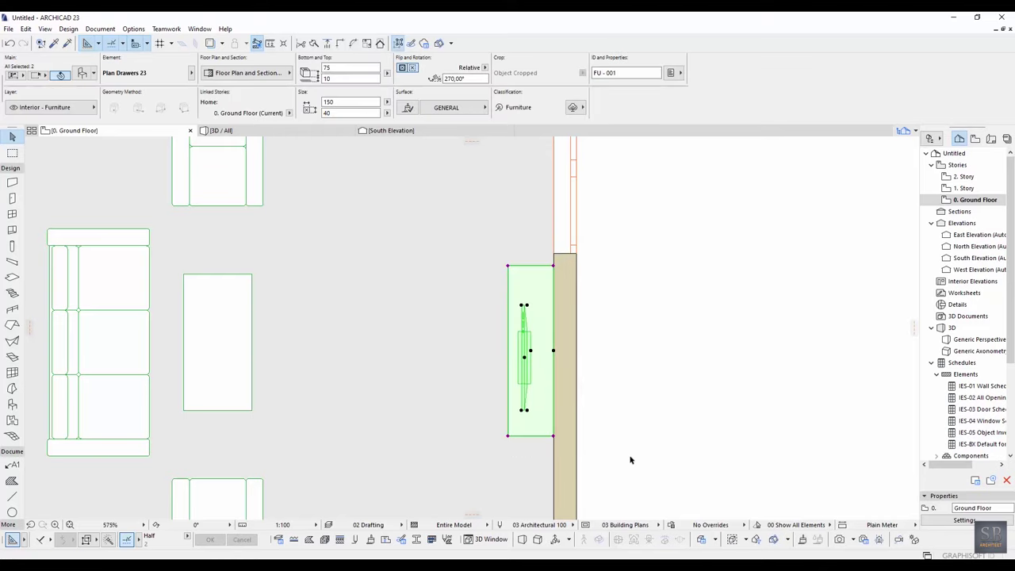
left_click(508, 266, "shift")
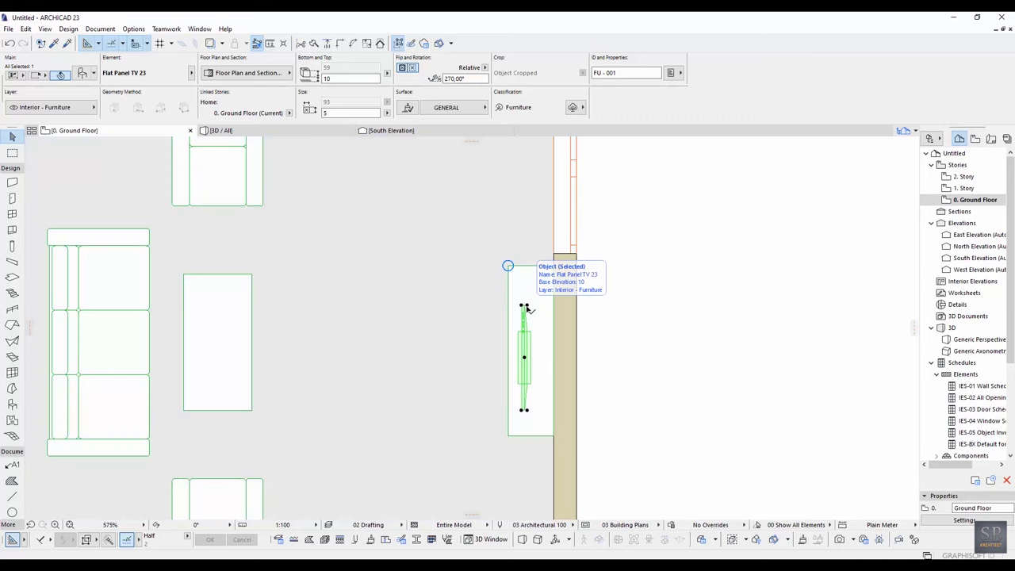
right_click(526, 309)
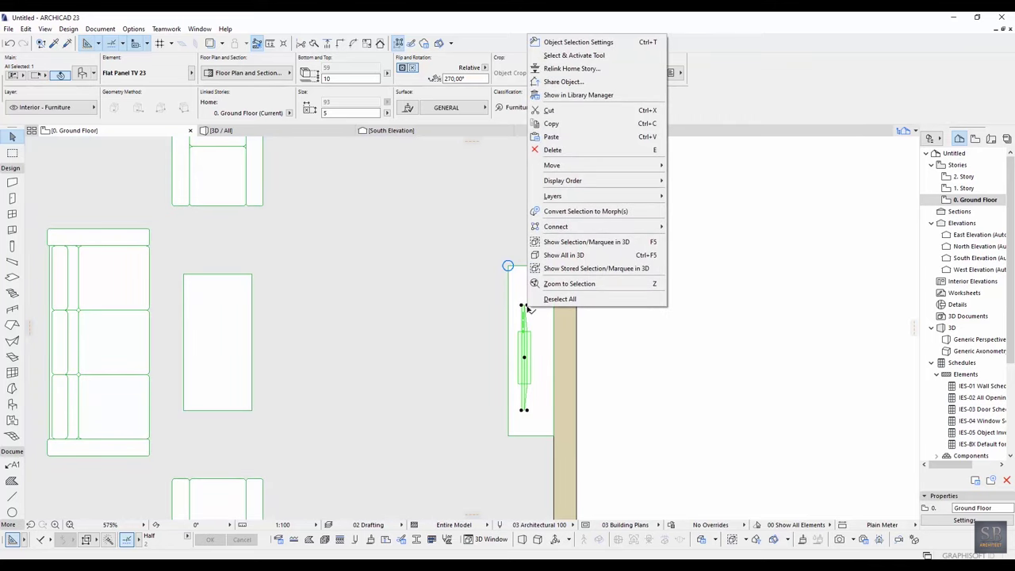
mouse_move(602, 187)
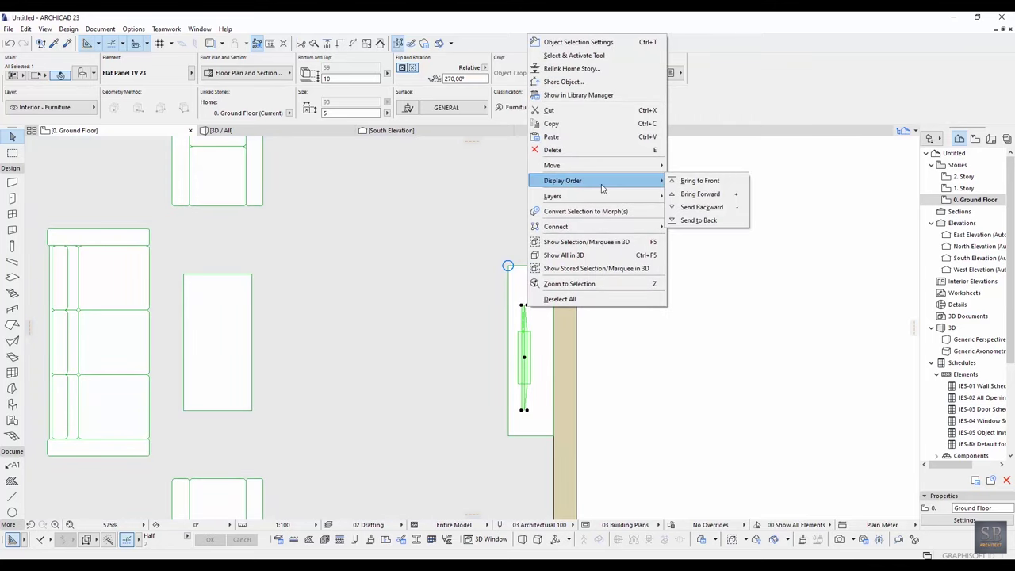
left_click(699, 181)
left_click(669, 331)
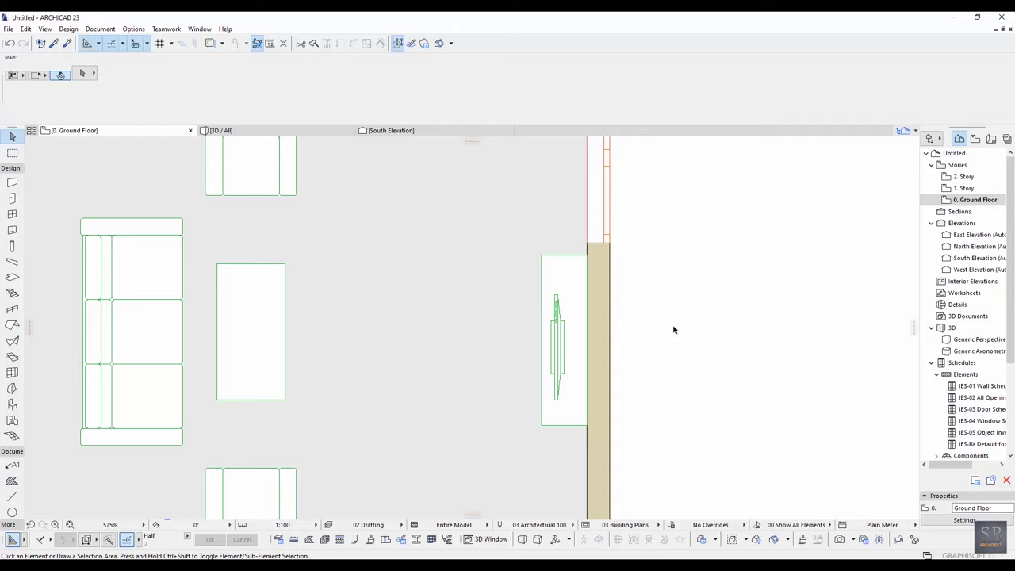
Step: Set the TV's bottom offset to 75 and centre it on the plan drawers in plan
middle_click_drag(675, 320, 642, 323)
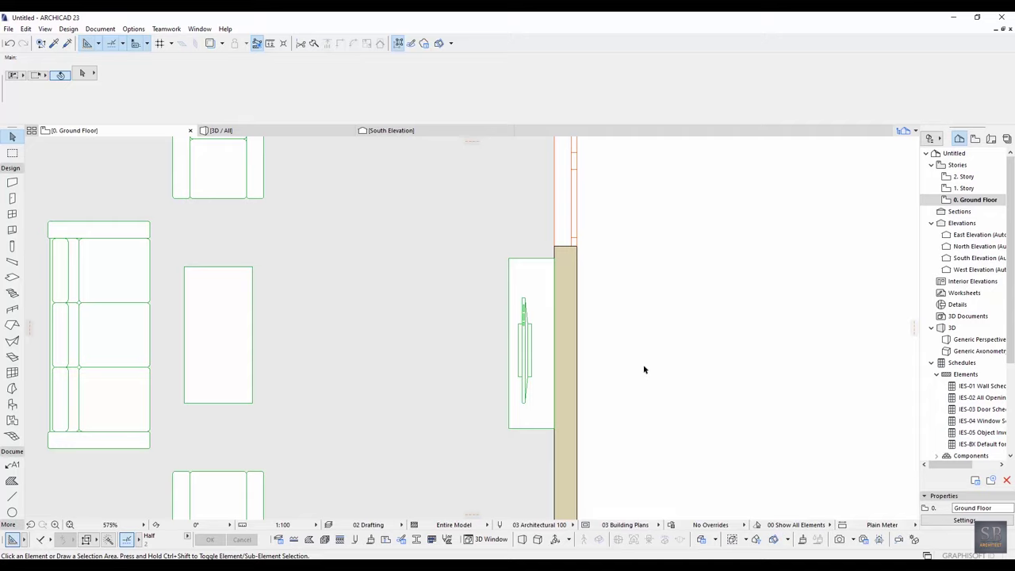
left_click(511, 263)
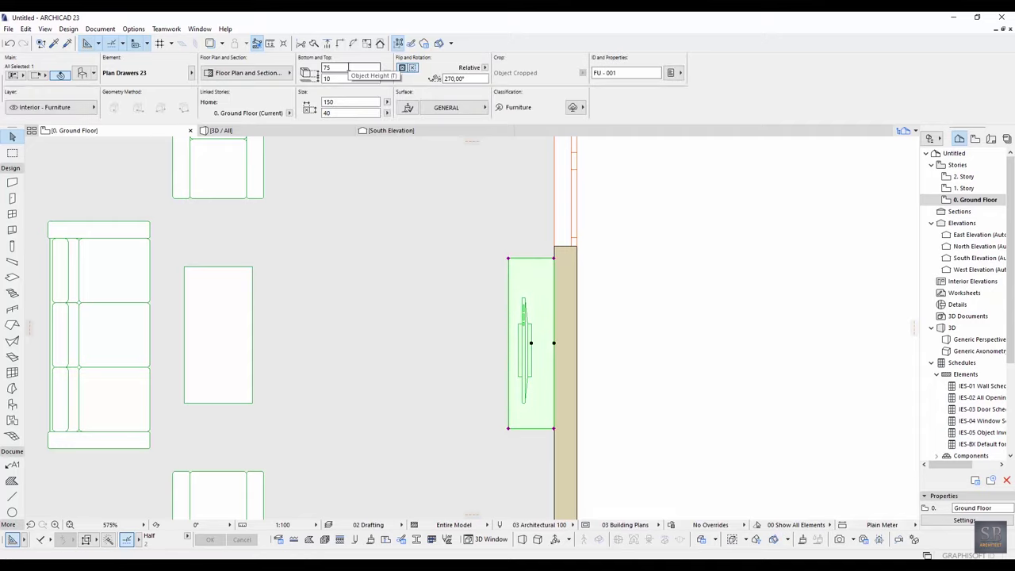
left_click(523, 299)
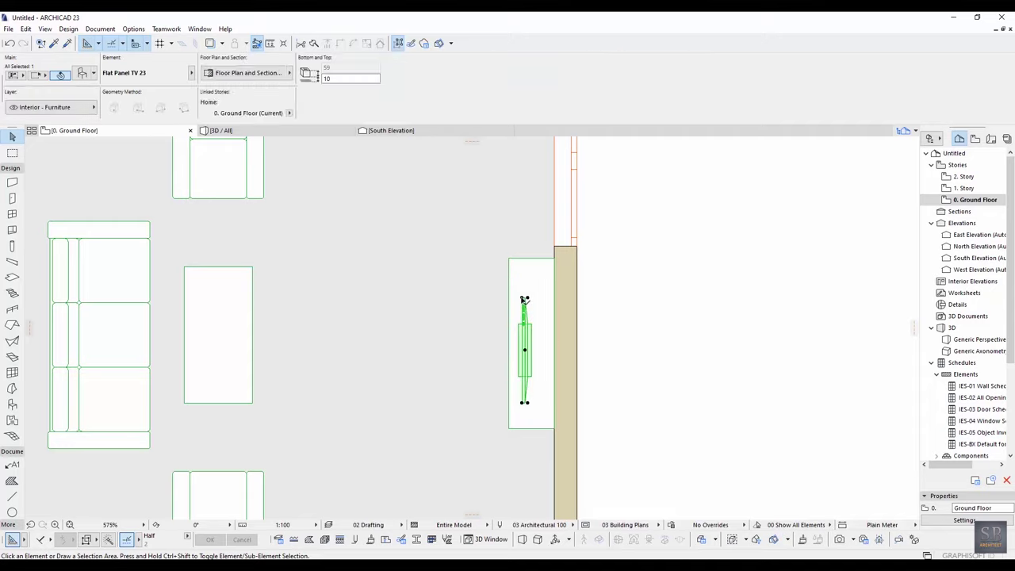
left_click(335, 77)
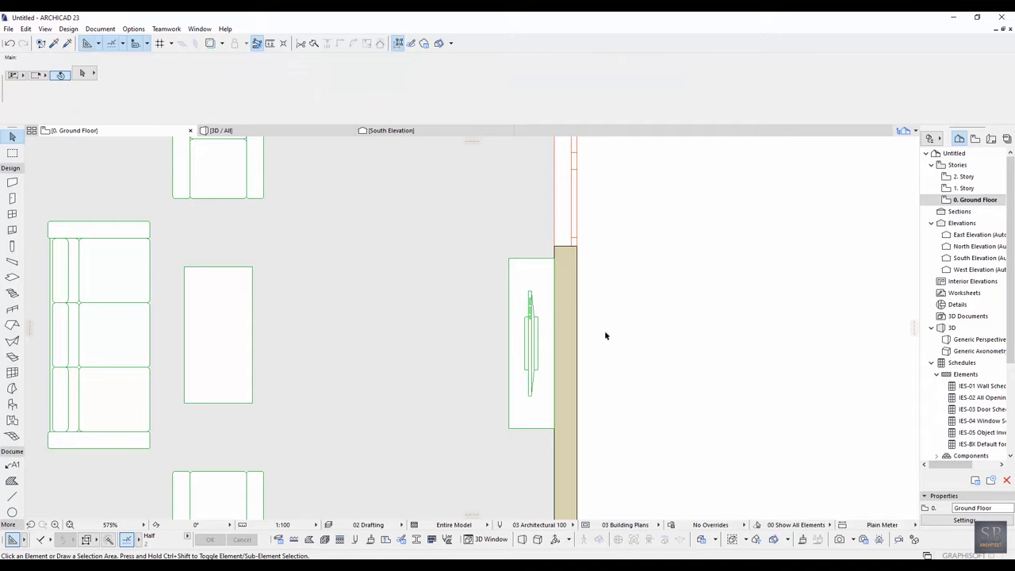
Step: In the 3D view of the living room, undo the trial height change of the plan drawers and set the TV's bottom offset to 85
key("F3")
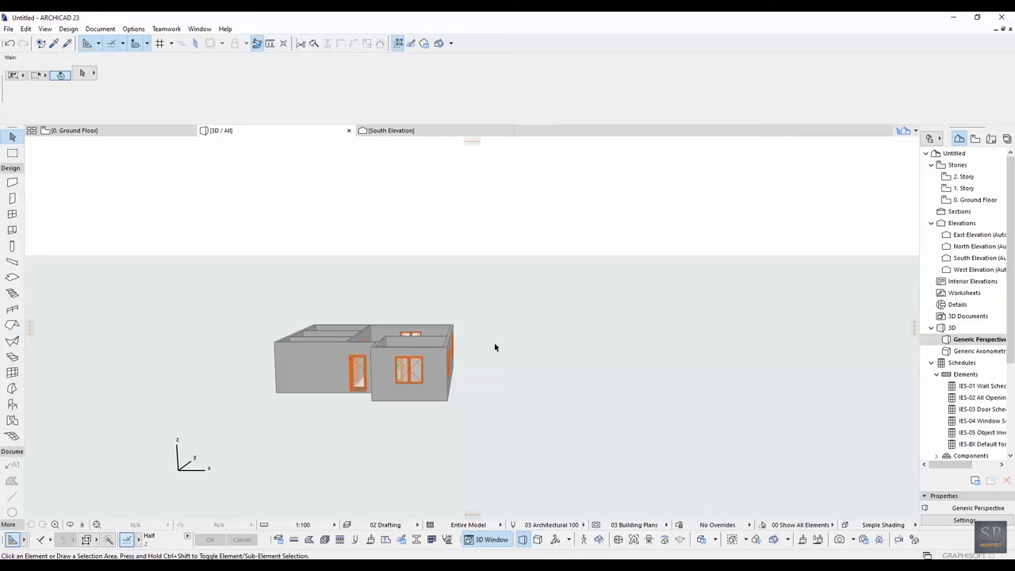
scroll(495, 346, "up", 5)
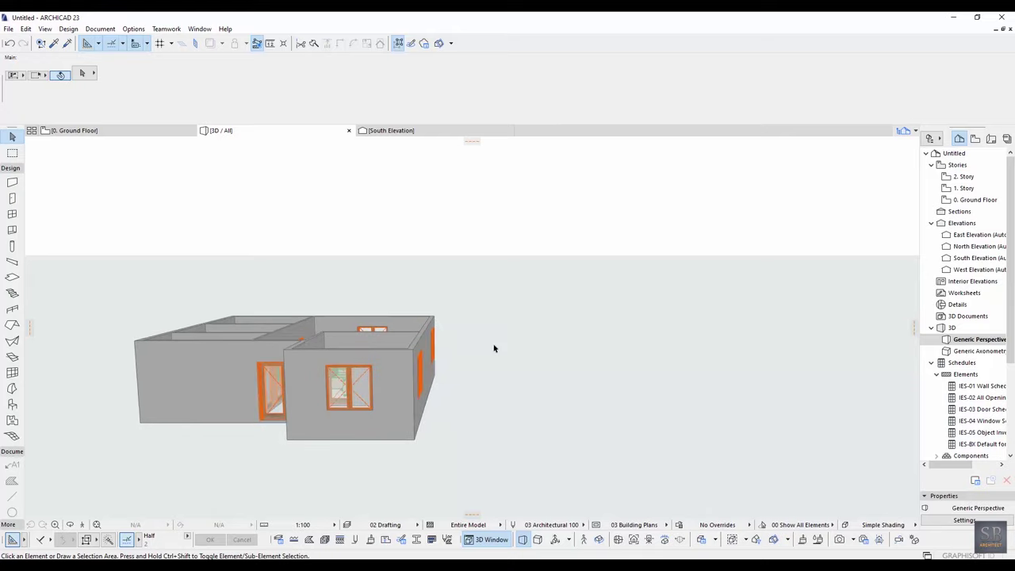
middle_click_drag(298, 338, 578, 277, "shift")
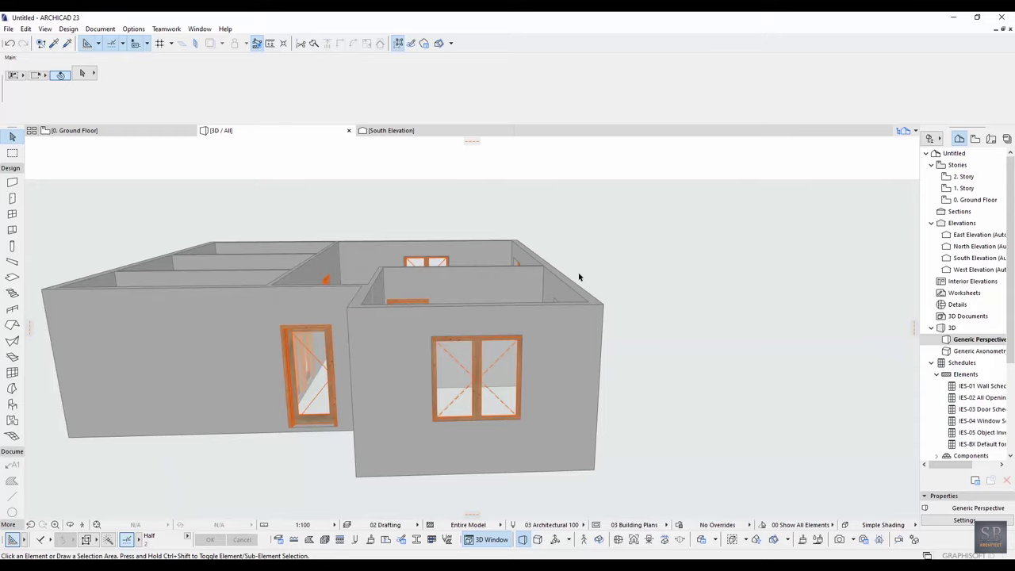
middle_click_drag(578, 274, 520, 265, "shift")
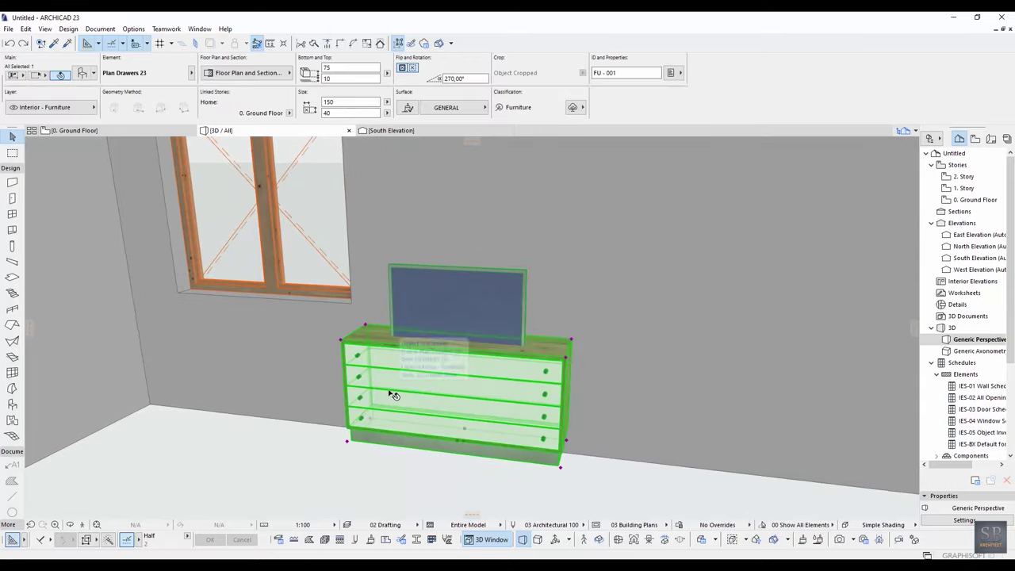
left_click(327, 67)
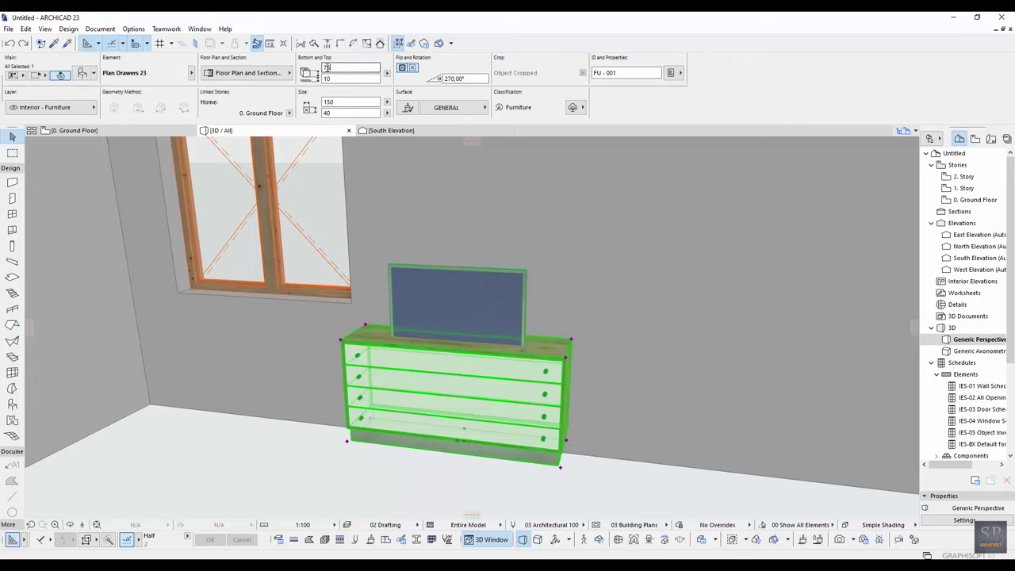
key("ctrl+z")
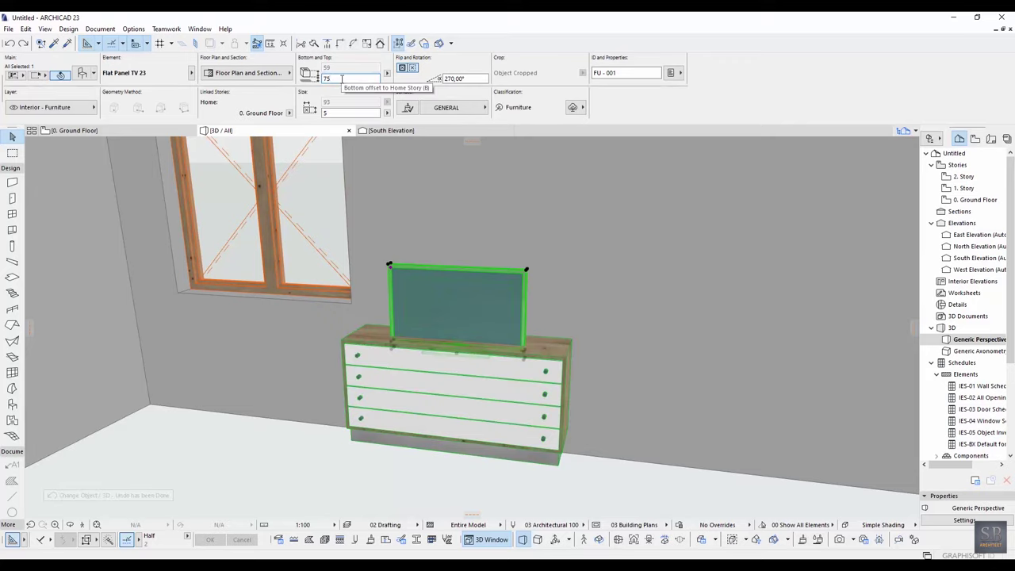
left_click_drag(342, 78, 298, 82)
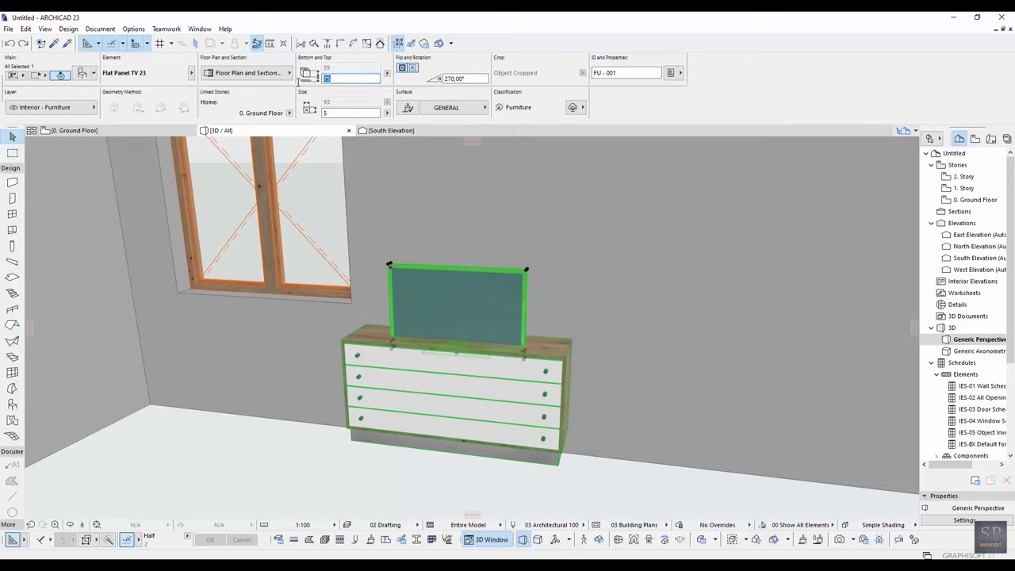
type("85")
key("Return")
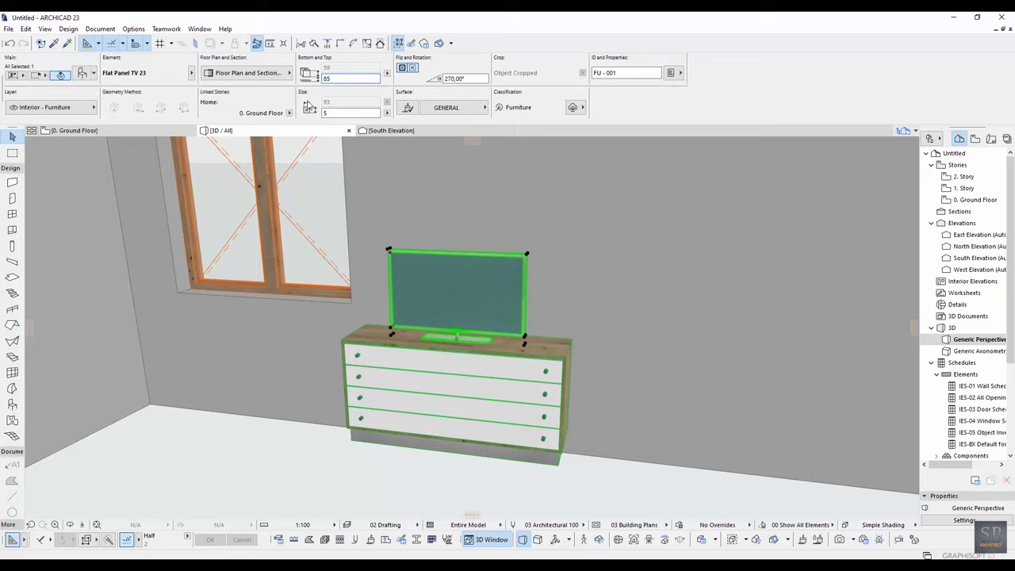
key("Escape")
Step: Place a Cabinet Tall Double Door with Oven 23 in the kitchen area of the ground floor plan with bottom offset 10
key("F2")
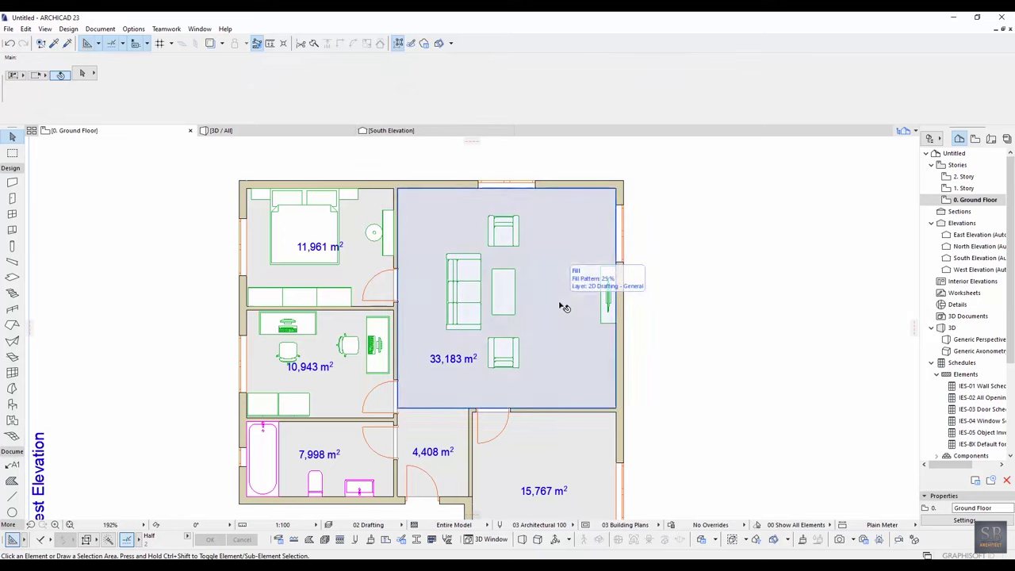
scroll(563, 307, "up", 1)
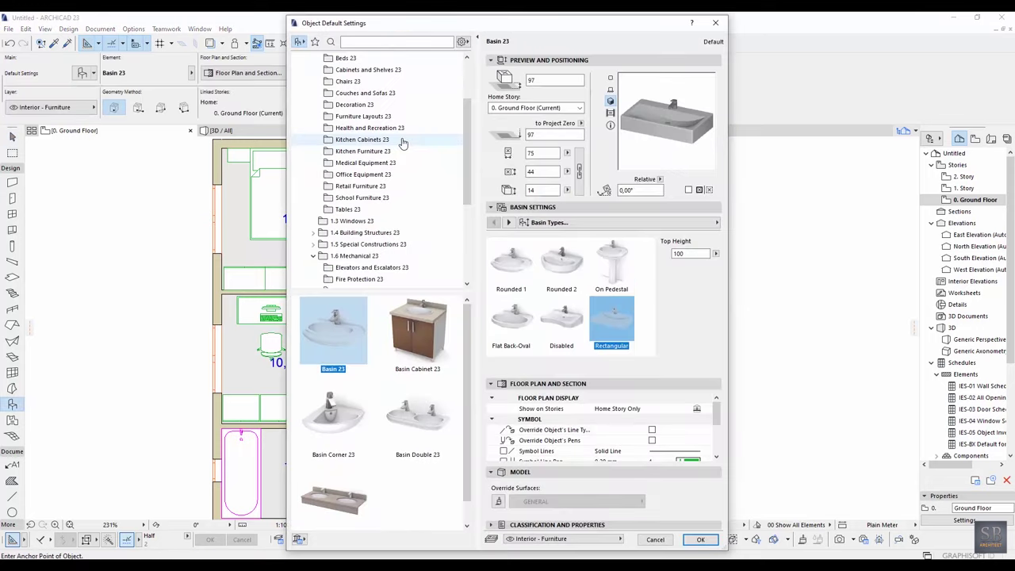
left_click(402, 141)
scroll(357, 401, "down", 3)
left_click(356, 401)
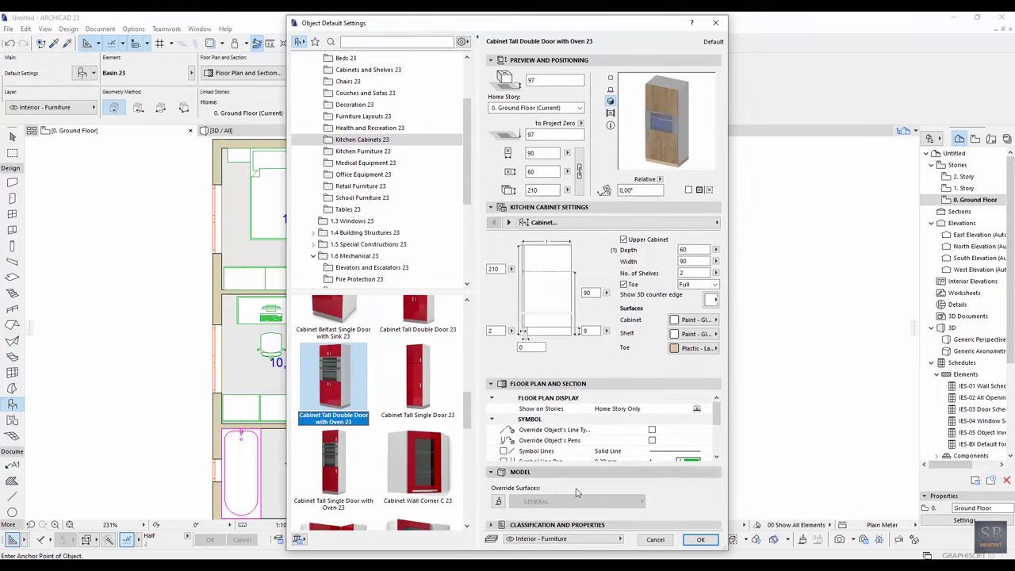
left_click(700, 539)
left_click(520, 420)
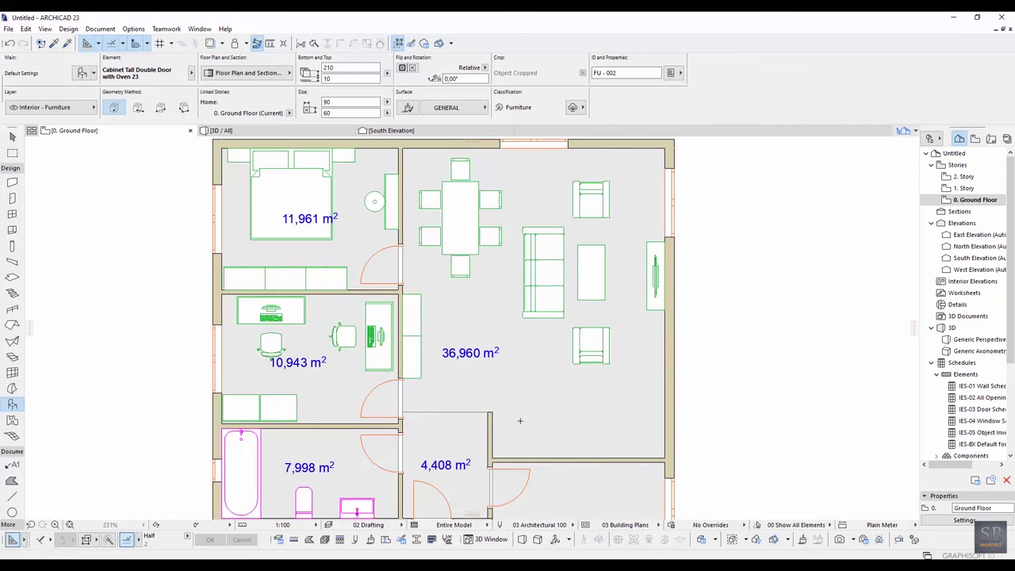
key("Escape")
Step: Rotate the tall oven cabinet 180° and move it into the corner between the short partition and the kitchen's south wall
left_click(521, 422)
scroll(539, 424, "up", 2)
key("ctrl+e")
left_click(509, 441)
left_click(602, 441)
left_click(425, 436)
scroll(460, 444, "up", 3)
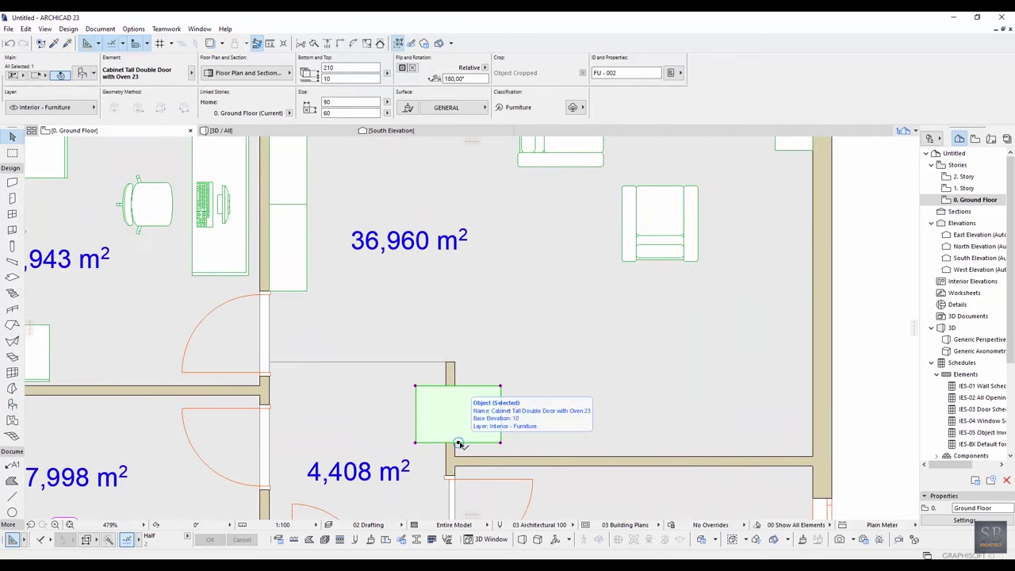
left_click_drag(458, 444, 497, 456)
middle_click_drag(497, 417, 347, 400)
Step: Copy the tall oven cabinet eastward along the south wall and change the copy to Cabinet Base Dishwasher 23
key("ctrl+shift+d")
left_click(310, 440)
left_click(406, 442)
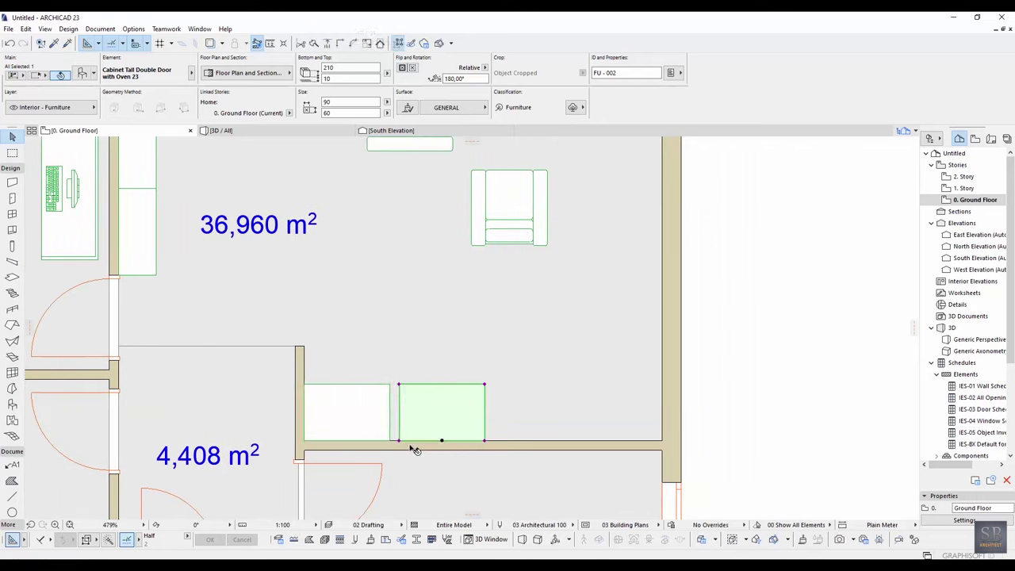
key("ctrl+t")
scroll(453, 353, "up", 10)
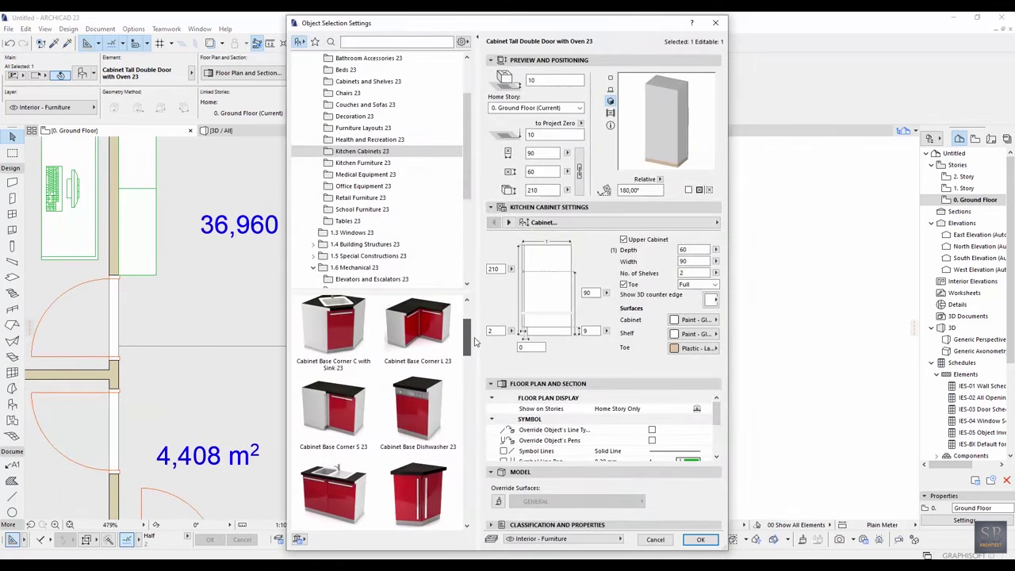
left_click(415, 432)
left_click(700, 540)
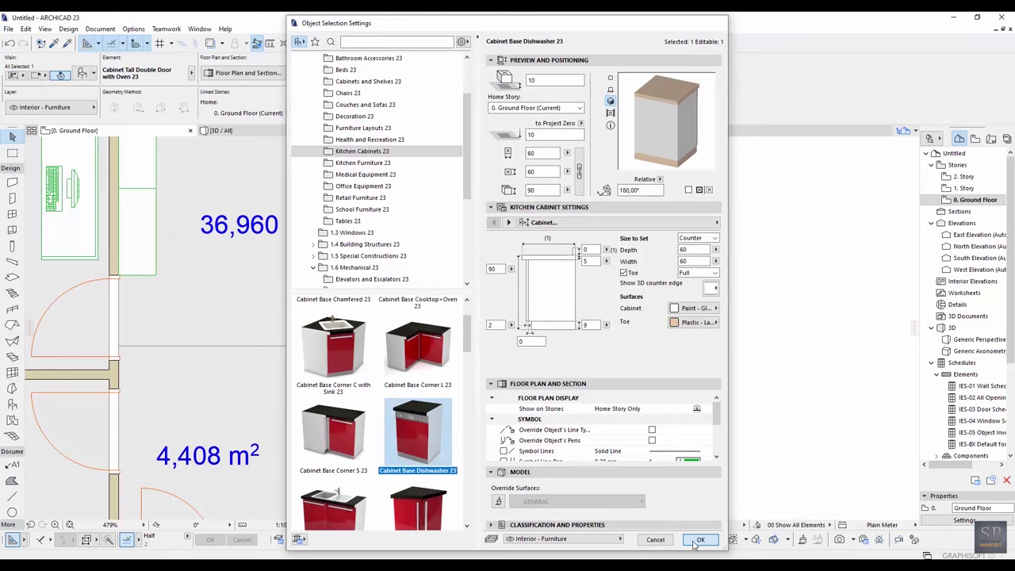
Step: Move the dishwasher cabinet along the south wall until it adjoins the tall oven cabinet
key("ctrl+d")
left_click(428, 440)
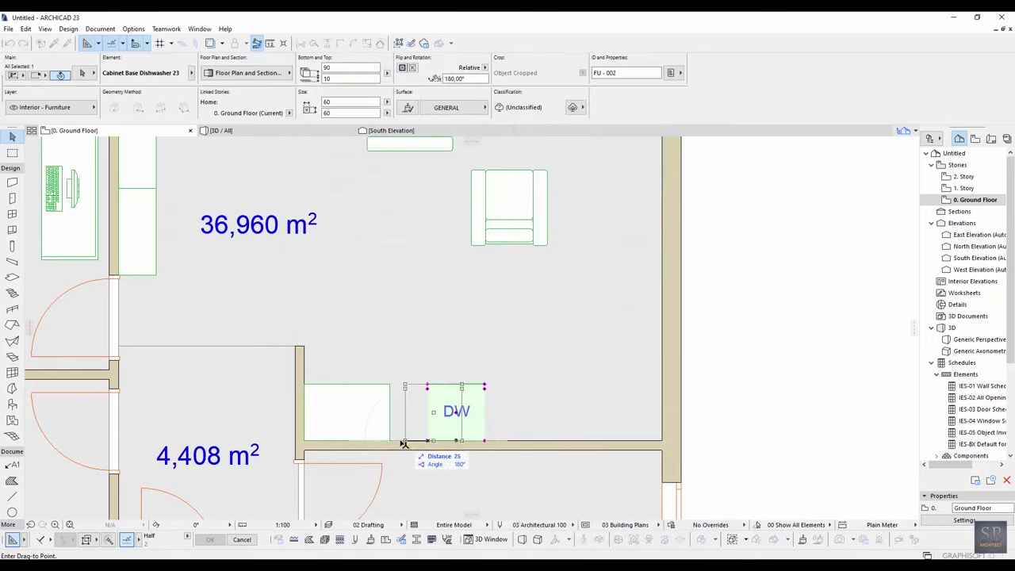
left_click(389, 440)
Step: Copy the dishwasher cabinet one cabinet width eastward and change the selected cabinet to Cabinet Base Double Door 23
key("ctrl+shift+d")
left_click(390, 440)
left_click(446, 441)
key("ctrl+t")
scroll(380, 397, "down", 1)
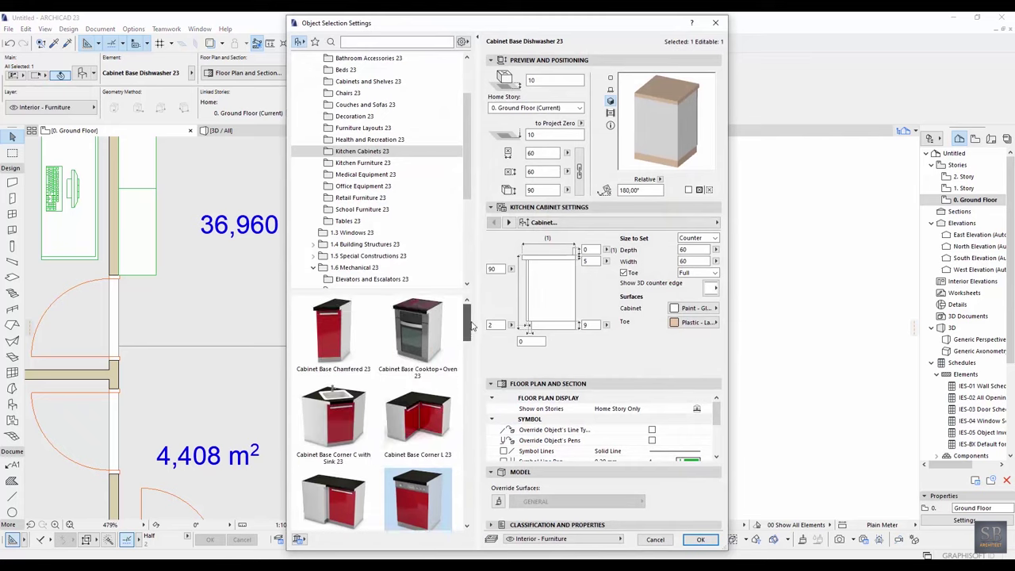
left_click(337, 400)
left_click(337, 400)
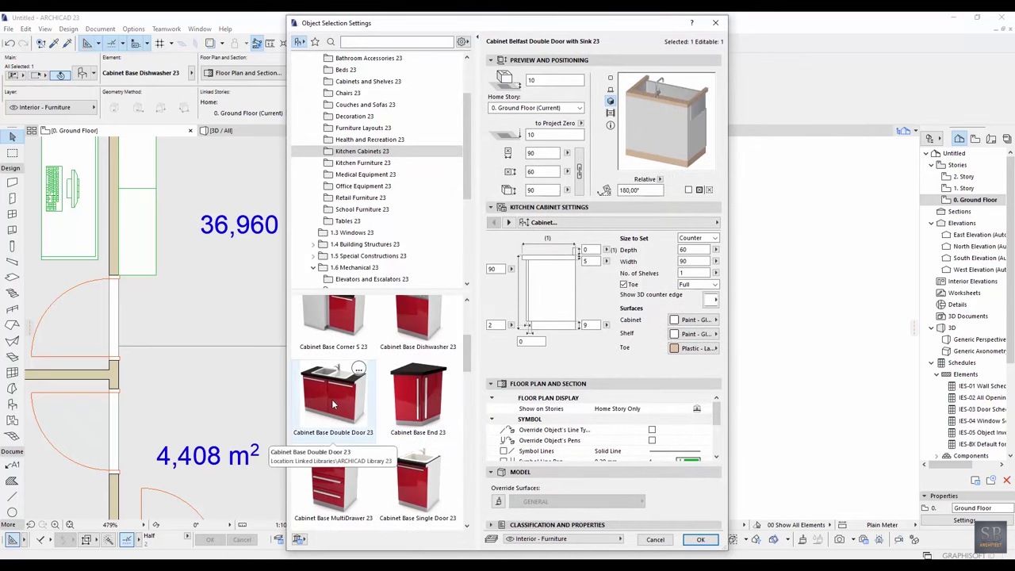
left_click(700, 540)
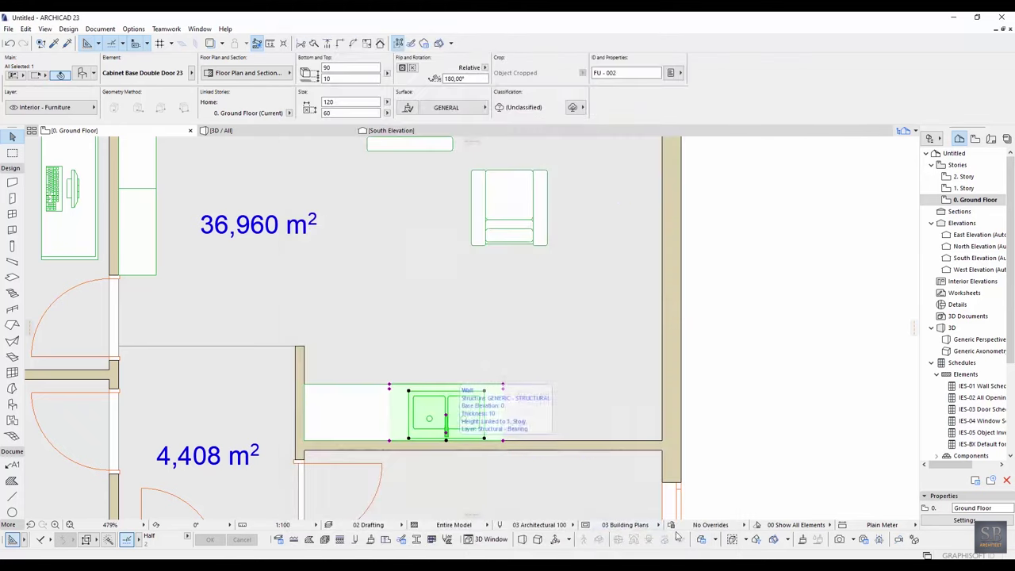
Step: Shift the double-door sink cabinet eastward so that it adjoins the dishwasher's east side
left_click_drag(398, 441, 498, 443)
left_click(498, 441)
left_click(446, 441)
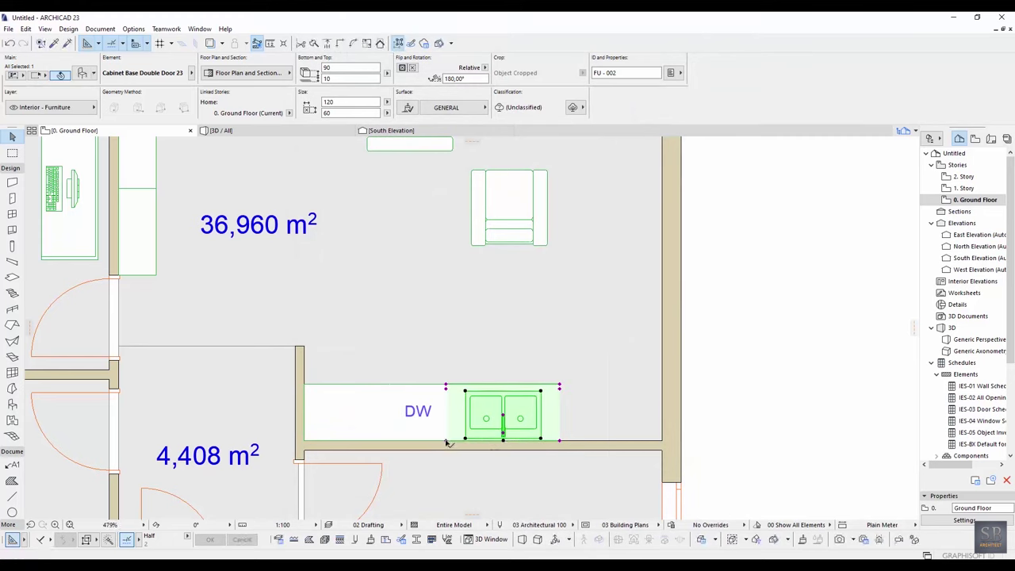
Step: Copy the double-door sink cabinet eastward and change the copy to Cabinet Base Cooktop+Oven 23
key("ctrl+shift+d")
left_click(447, 441)
left_click(561, 441)
key("ctrl+t")
scroll(420, 356, "up", 3)
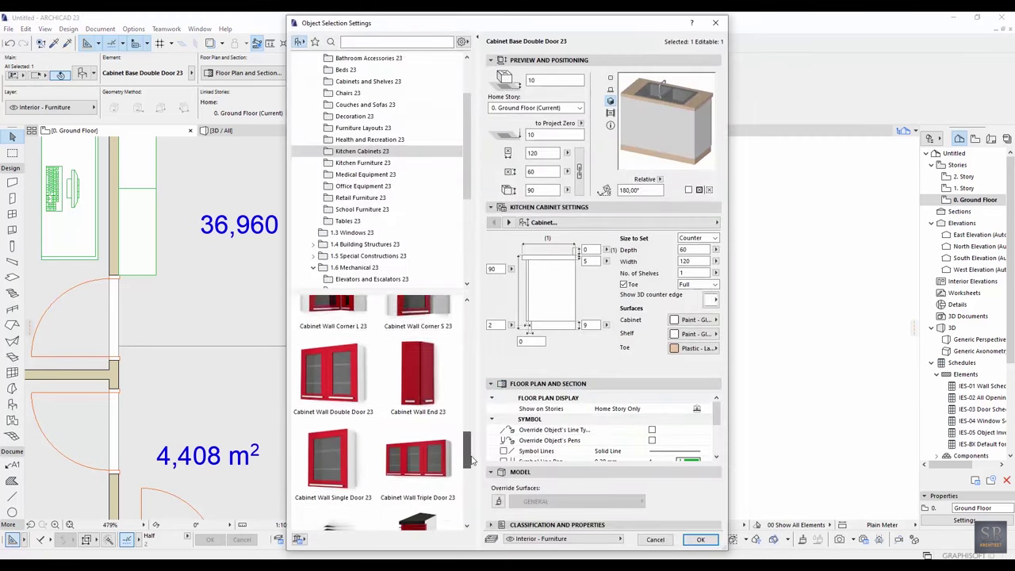
left_click(432, 339)
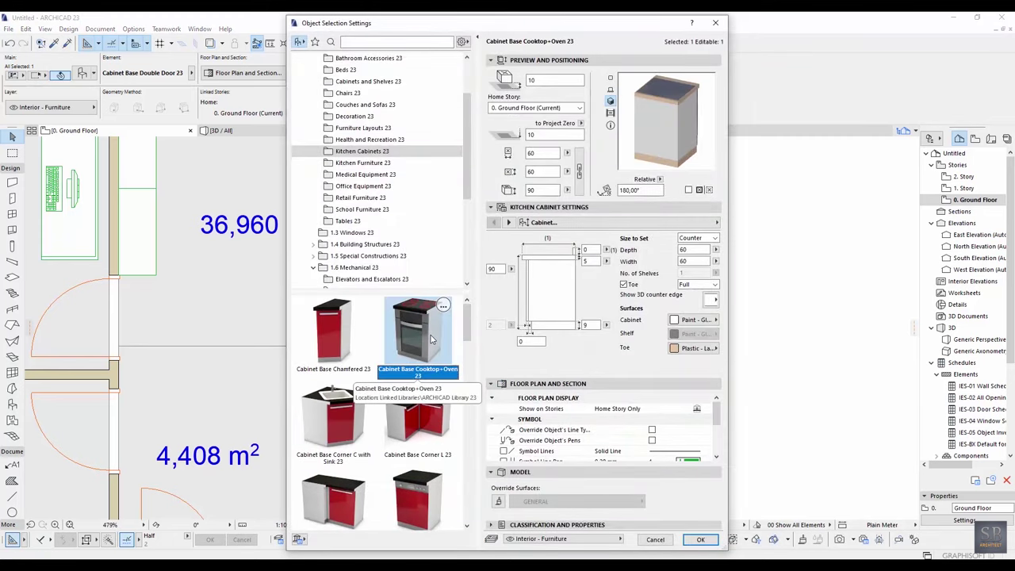
left_click(700, 539)
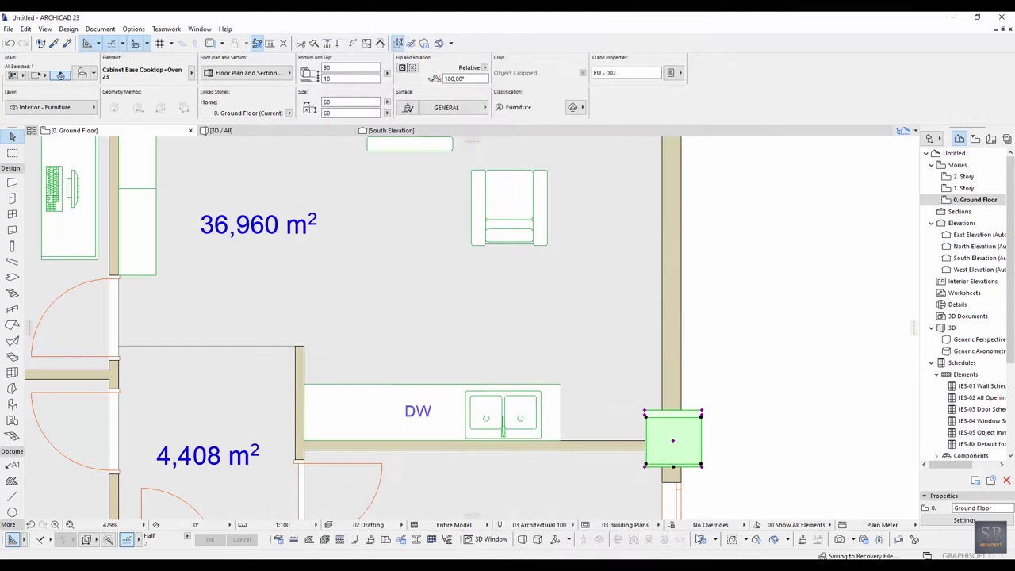
Step: Move the cooktop and oven cabinet into the kitchen's southeast corner against both walls
key("ctrl+d")
left_click(702, 467)
left_click(642, 440)
scroll(616, 429, "up", 1)
key("ctrl+d")
left_click(648, 442)
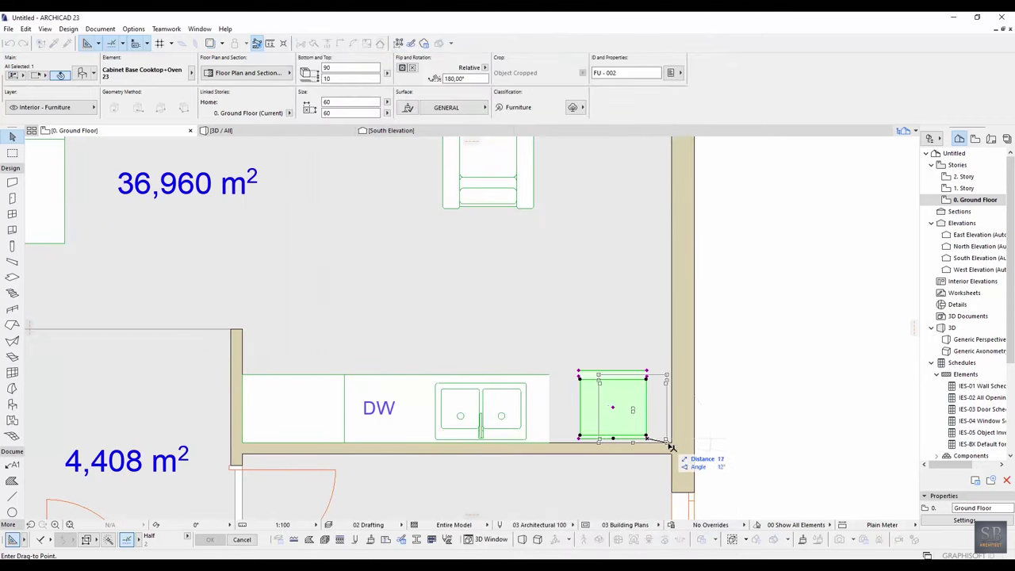
left_click(671, 443)
Step: Copy the sink cabinet, change the copy to Cabinet Base MultiDrawer 23 and place it in the gap before the cooktop
left_click(431, 380)
double_click(511, 421)
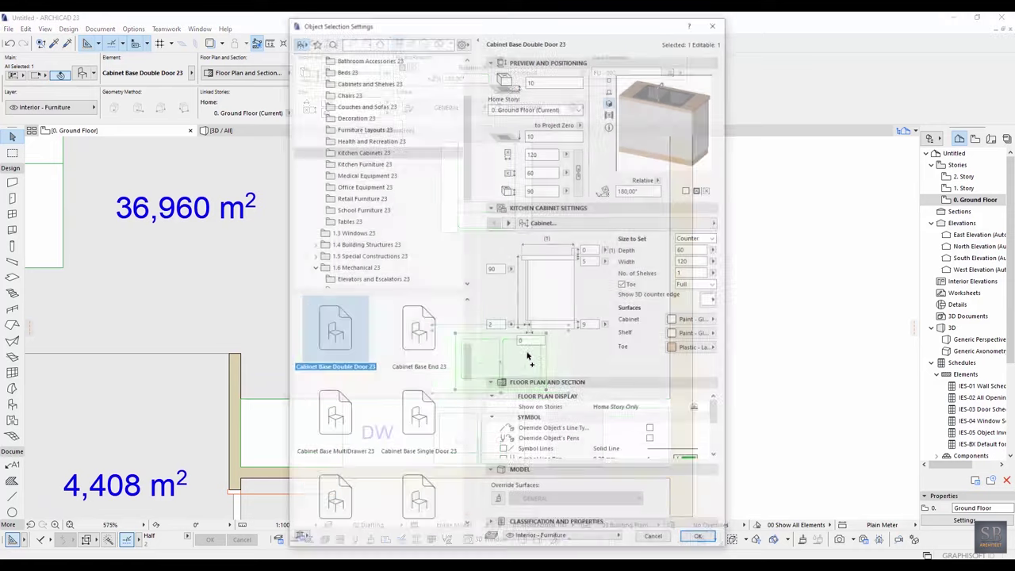
left_click(335, 468)
left_click(701, 540)
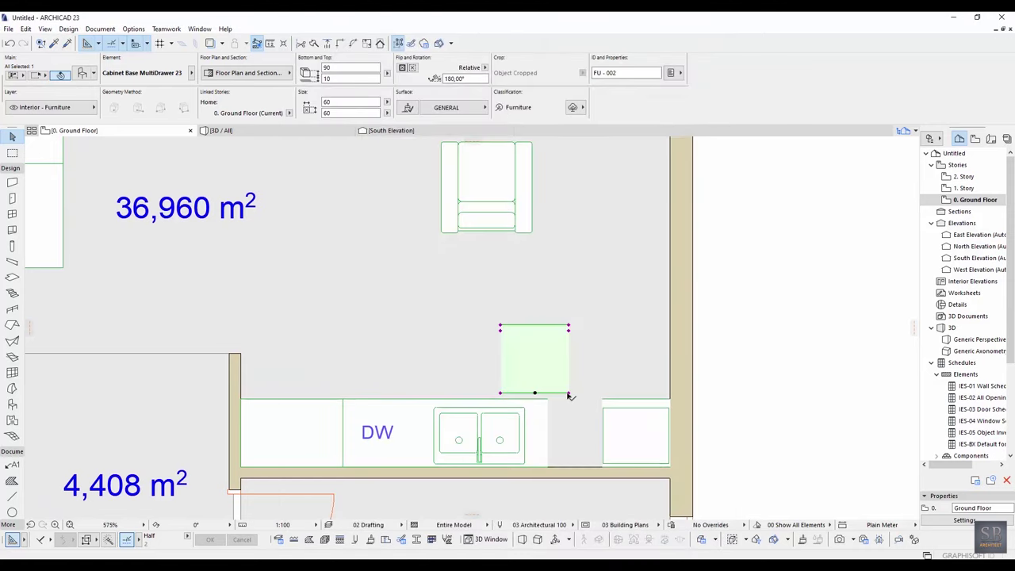
key("ctrl+d")
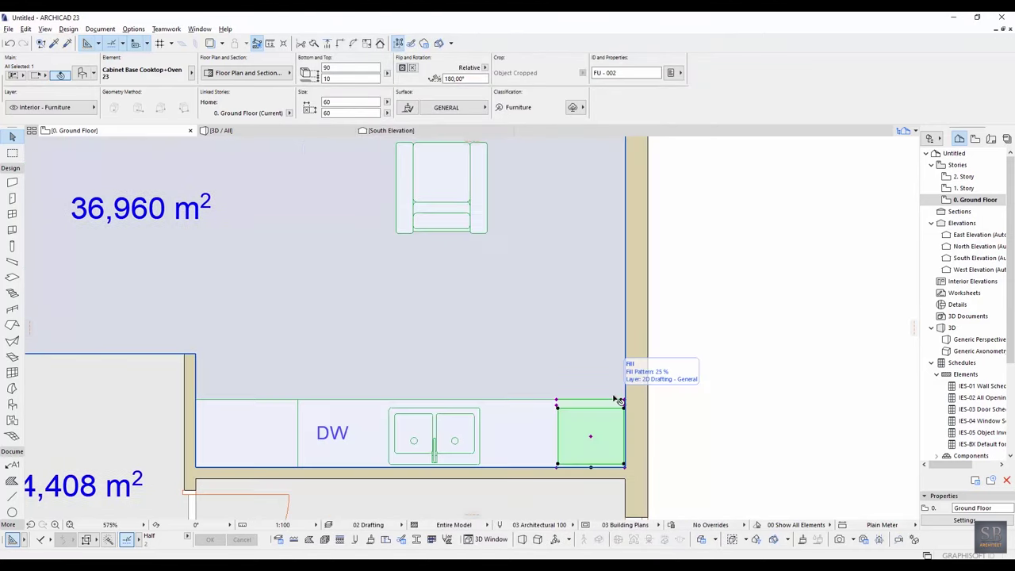
Step: Set the corner Cooktop+Oven cabinet's cooktop to Type 9
double_click(616, 398)
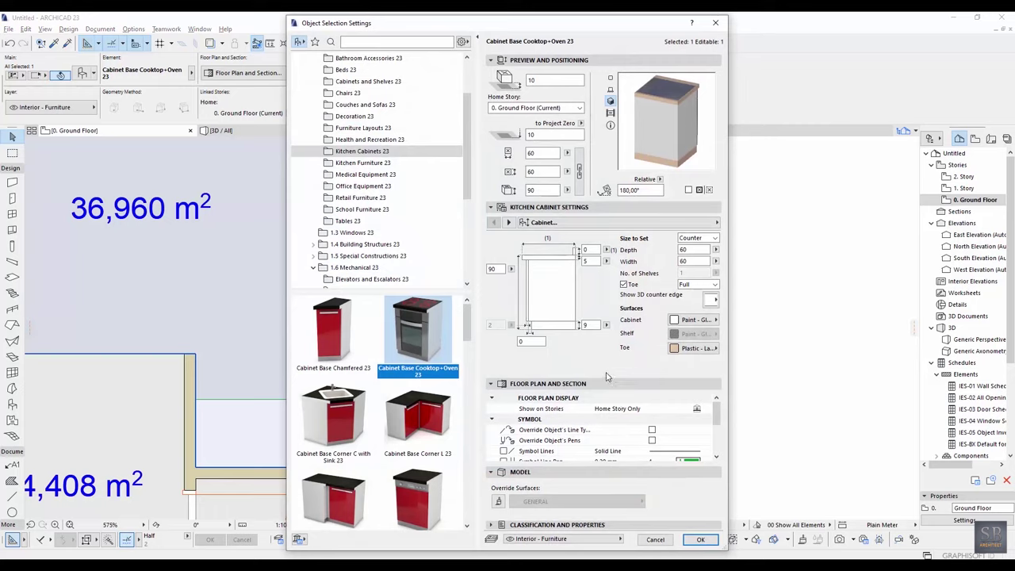
left_click(508, 223)
left_click(663, 278)
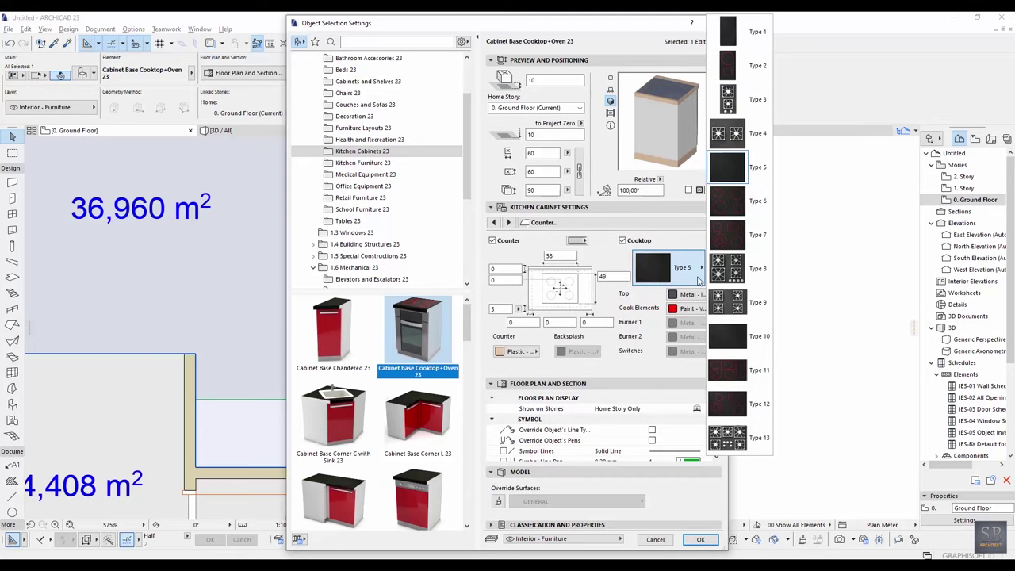
left_click(735, 304)
left_click(702, 539)
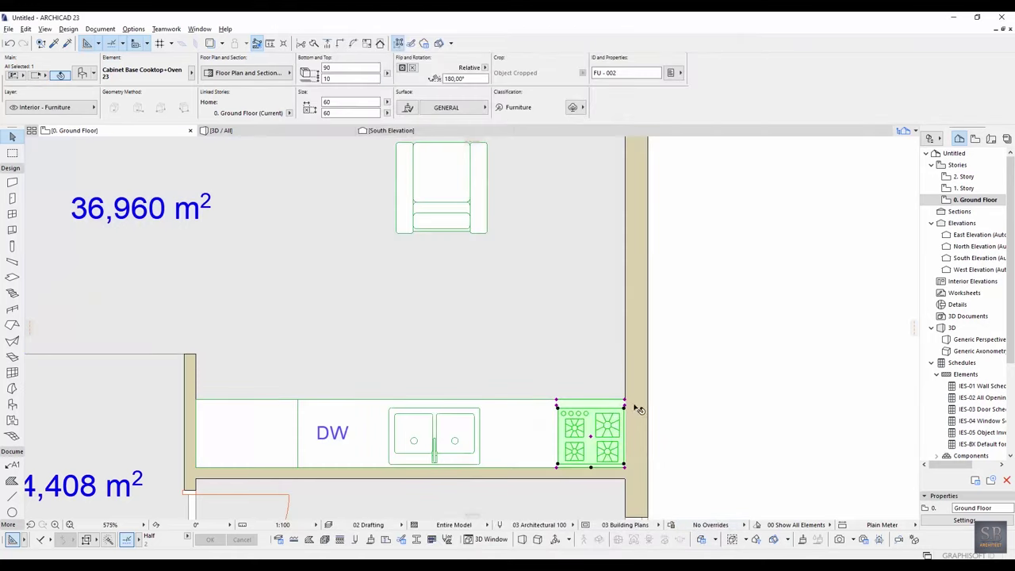
Step: Change the double-door sink cabinet to Cabinet Base Single Door 23 and move it against the dishwasher
left_click(525, 443)
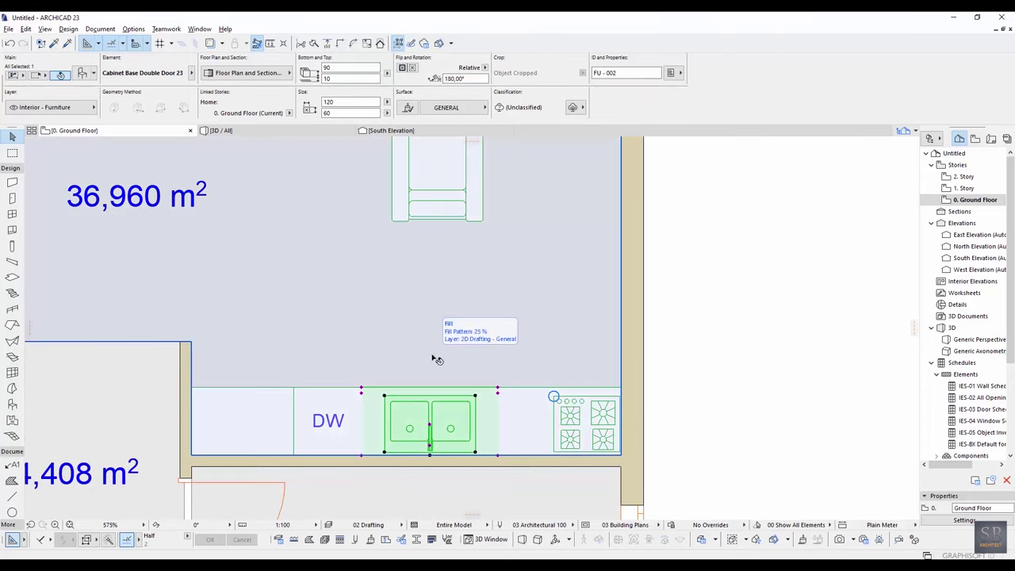
key("ctrl+t")
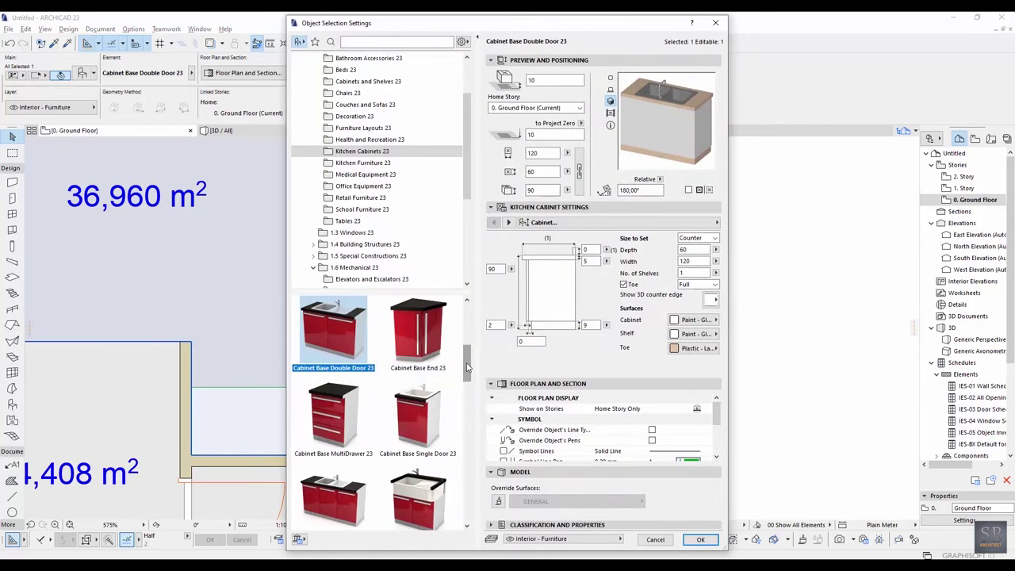
left_click(435, 403)
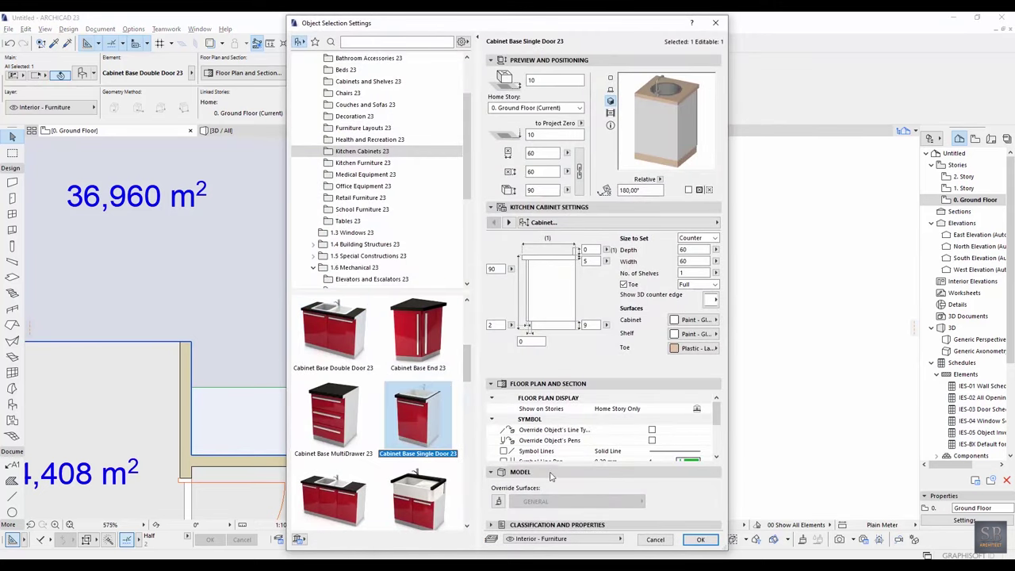
left_click(700, 540)
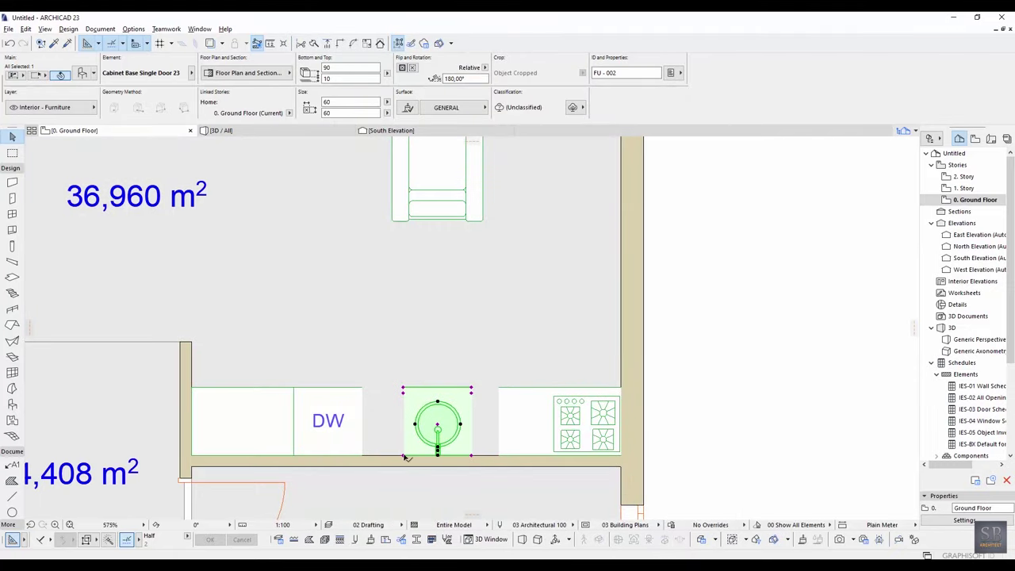
left_click_drag(404, 456, 368, 456)
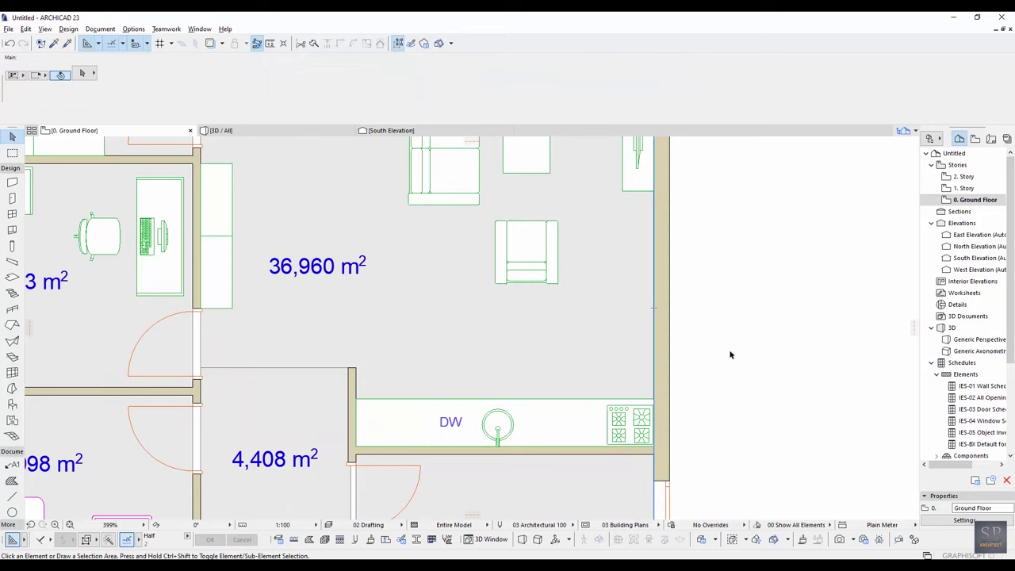
Step: Open the settings of the tall double-door oven cabinet beside the dishwasher and look through the Furnishing library folders for a replacement
middle_click_drag(455, 385, 489, 390)
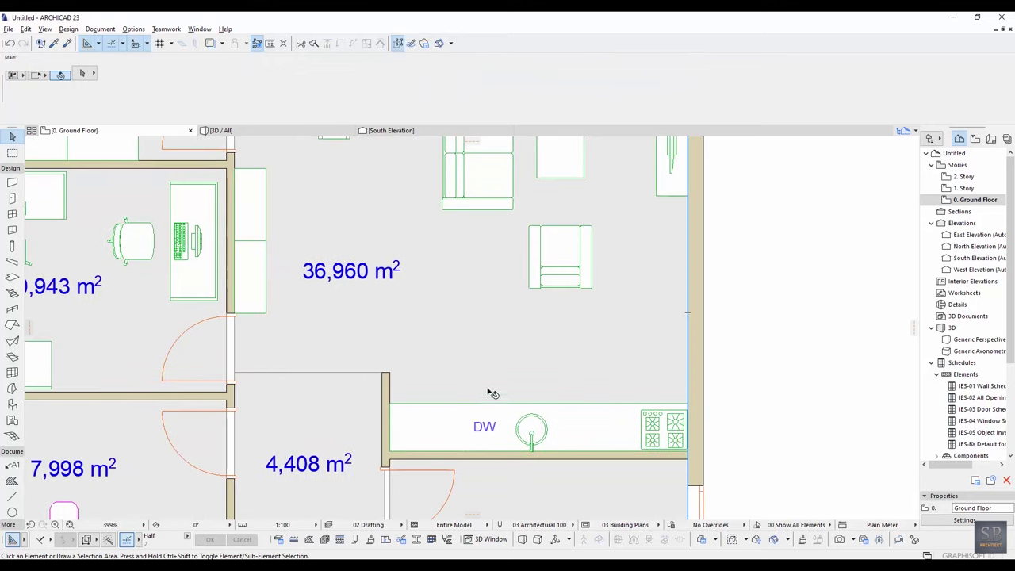
left_click(423, 408)
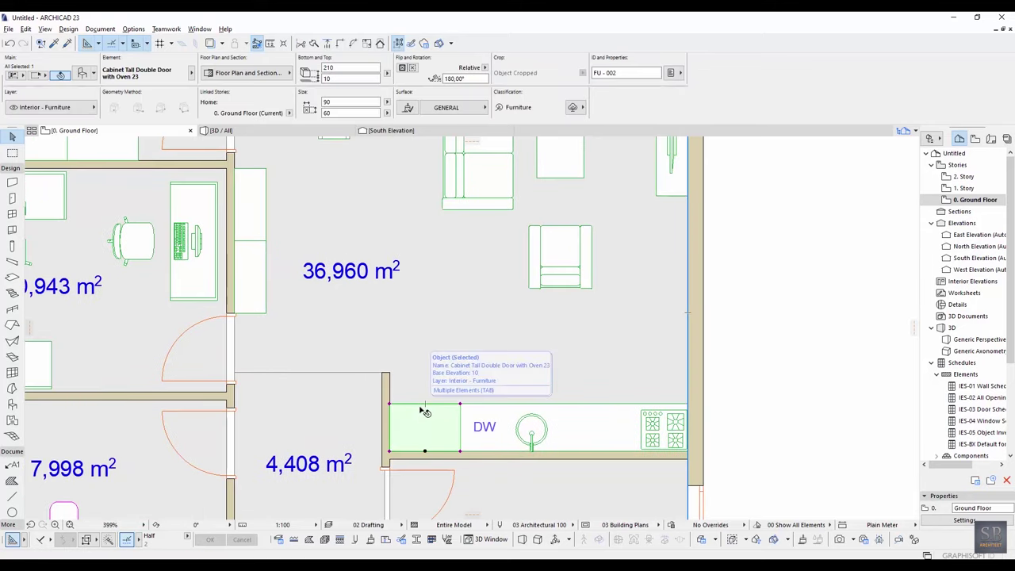
double_click(424, 411)
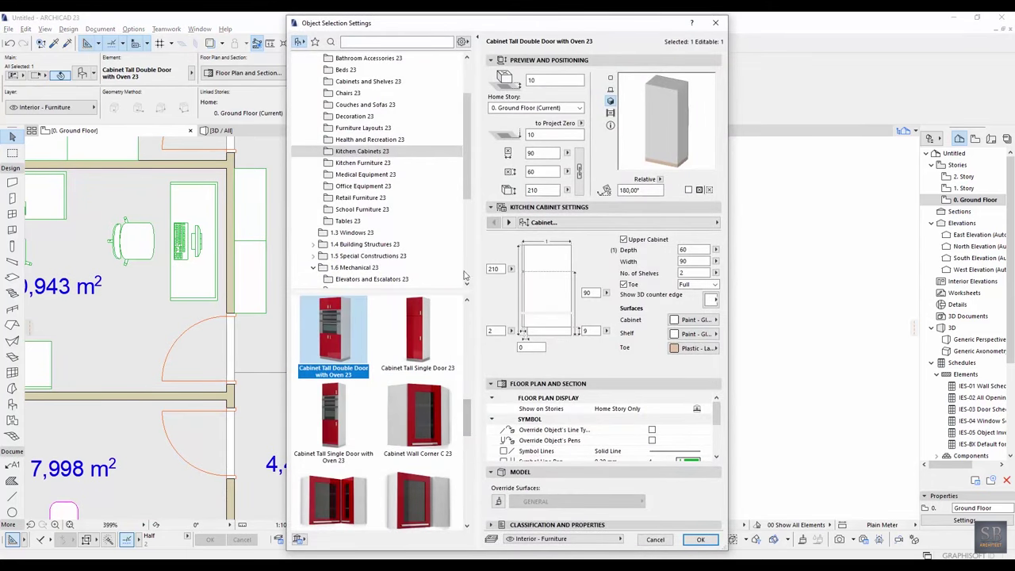
left_click_drag(465, 187, 466, 226)
left_click(358, 255)
scroll(371, 163, "up", 2)
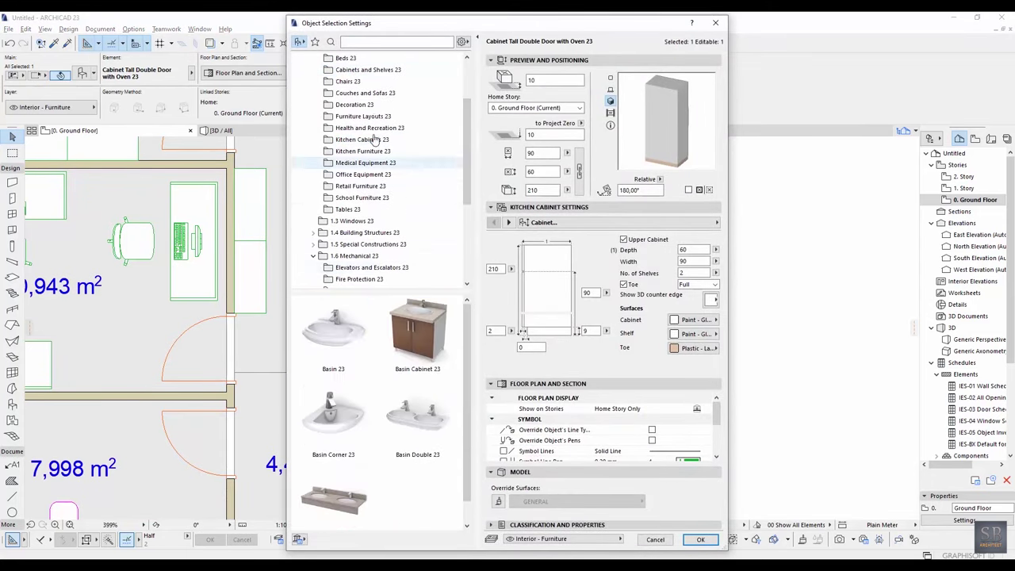
left_click(363, 116)
left_click(363, 140)
left_click(365, 163)
scroll(361, 159, "up", 3)
left_click(358, 127)
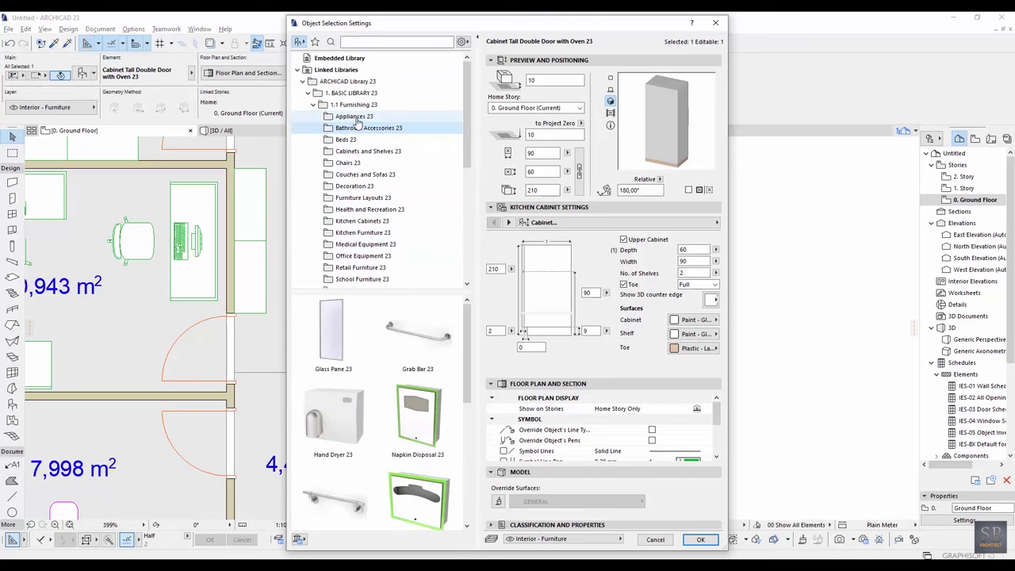
left_click(356, 117)
left_click(358, 163)
left_click(370, 232)
left_click(369, 267)
scroll(365, 230, "down", 2)
left_click(359, 210)
left_click(361, 220)
scroll(368, 218, "up", 1)
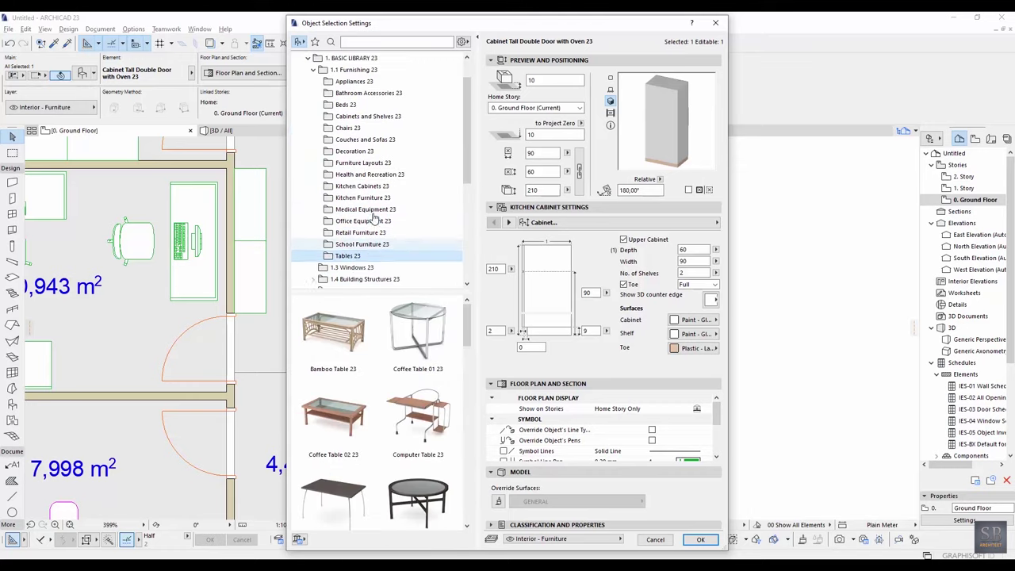
scroll(372, 215, "up", 1)
left_click(367, 127)
left_click(371, 116)
left_click(376, 185)
left_click(375, 233)
left_click(375, 221)
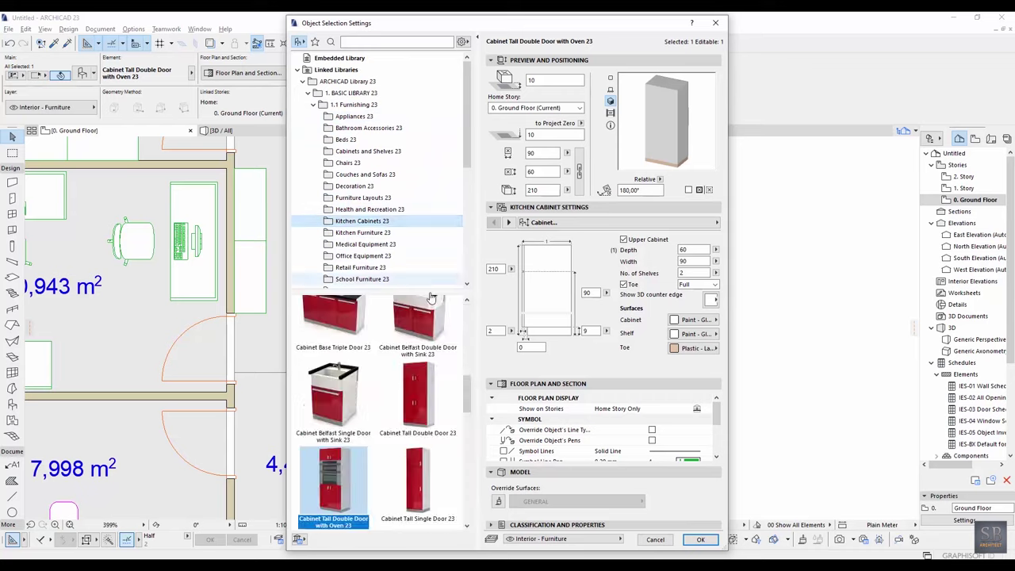
left_click(373, 268)
left_click(362, 278)
left_click(365, 174)
Step: Change the tall oven cabinet to Refrigerator 23 from the Appliances 23 library folder
left_click(396, 117)
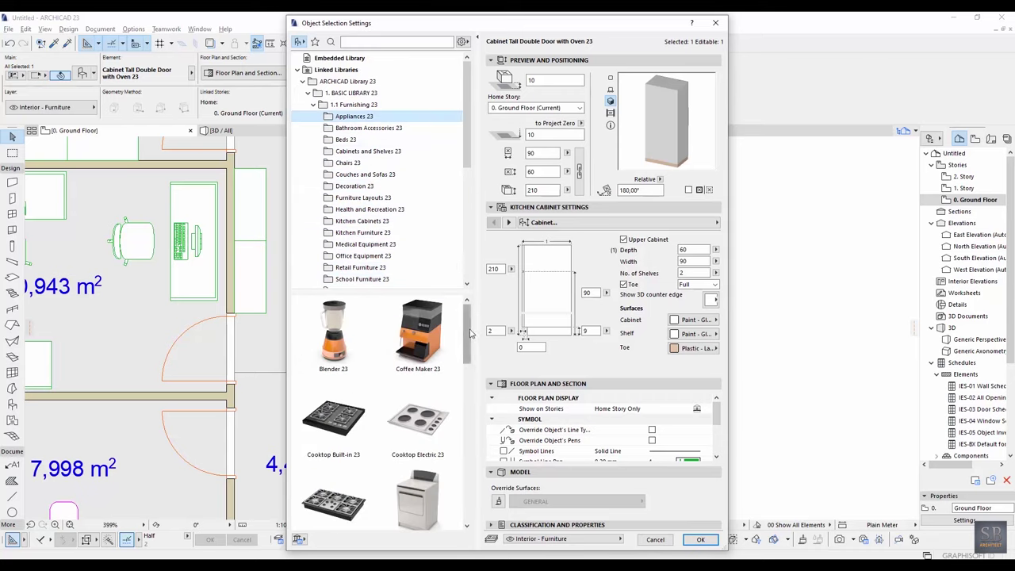
mouse_move(470, 333)
left_mouse_down()
mouse_move(453, 467)
mouse_move(463, 315)
left_mouse_up()
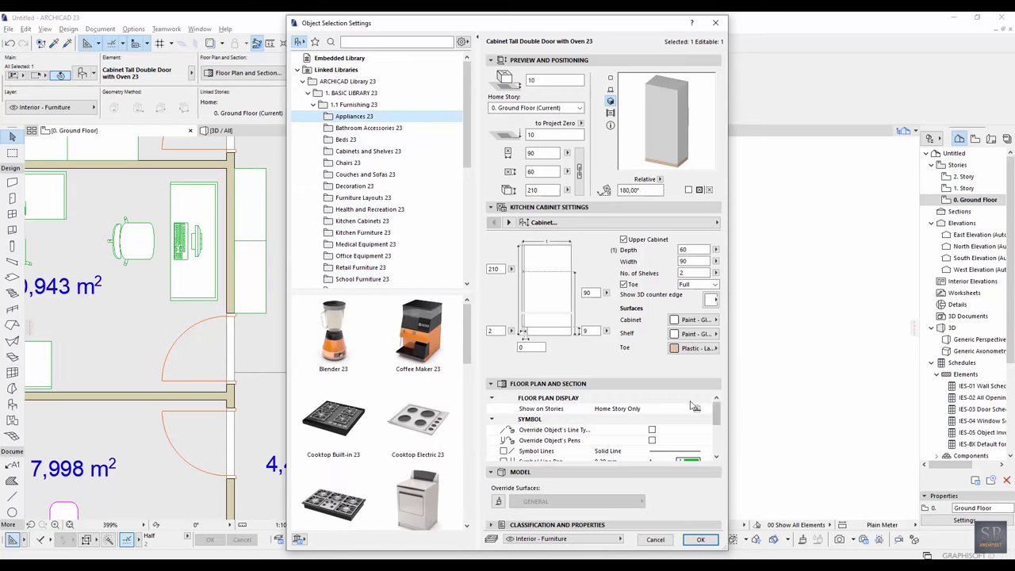
scroll(381, 412, "down", 3)
left_click(333, 412)
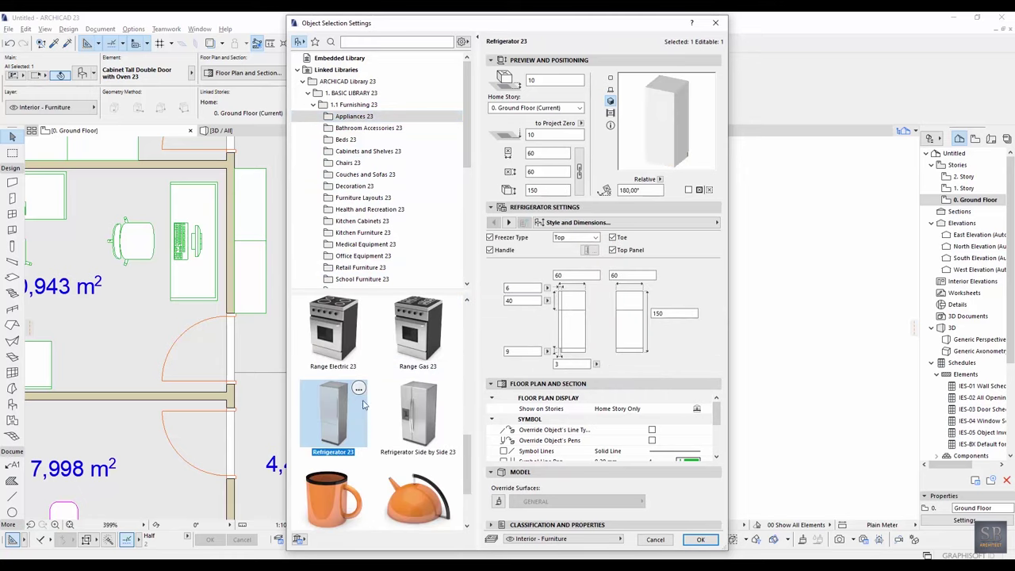
left_click(701, 539)
Step: Move the dishwasher, the sink cabinet and the adjoining drawer cabinet together against the refrigerator
scroll(432, 444, "up", 3)
left_click(503, 439)
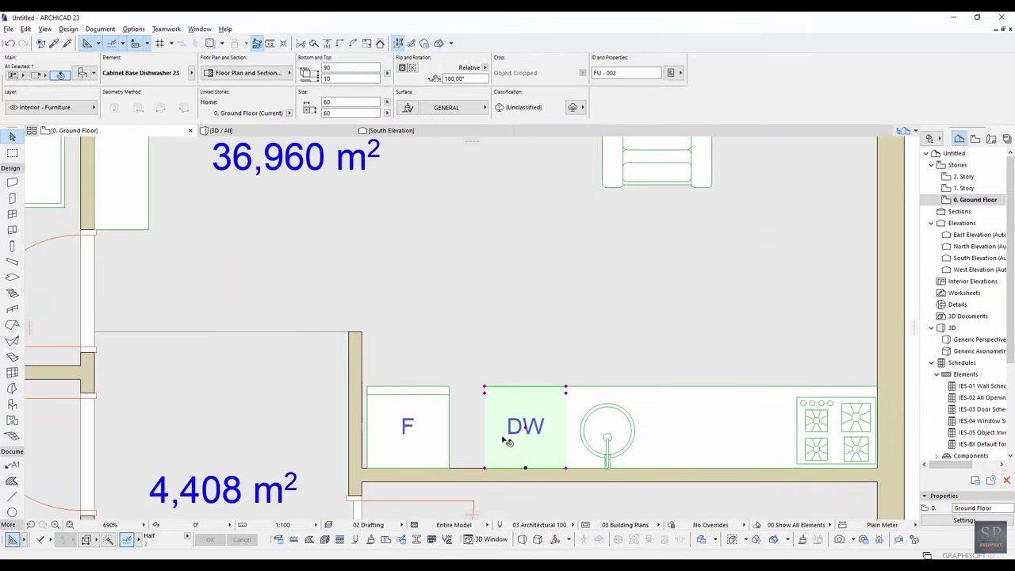
middle_click_drag(455, 415, 447, 421)
left_click(441, 416)
left_click(481, 394)
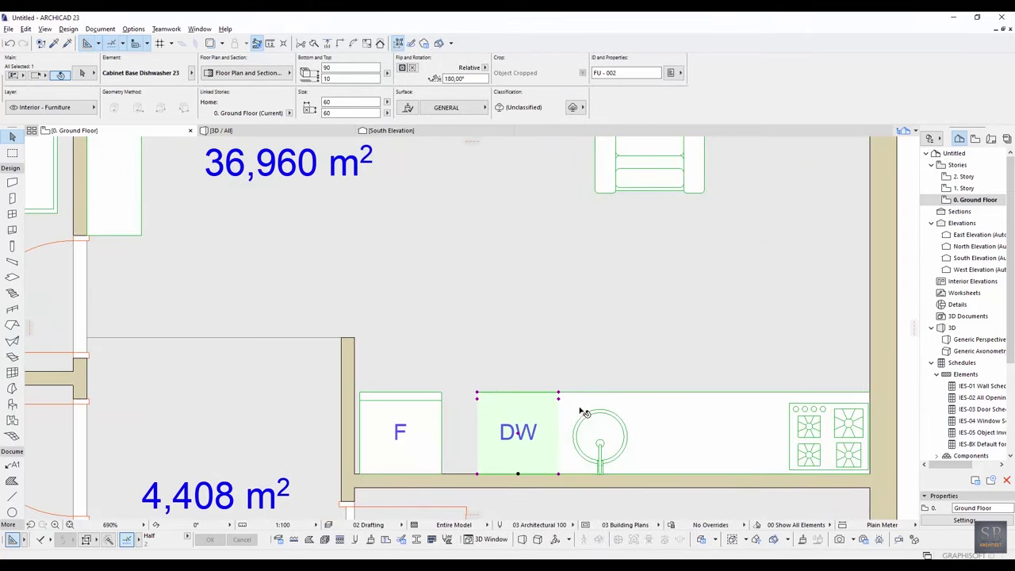
left_click(642, 414, "shift")
left_click_drag(477, 394, 446, 395)
left_click(441, 393)
Step: Move the refrigerator, dishwasher, sink cabinet and adjoining drawer cabinet together against the kitchen's west wall
left_click(426, 417)
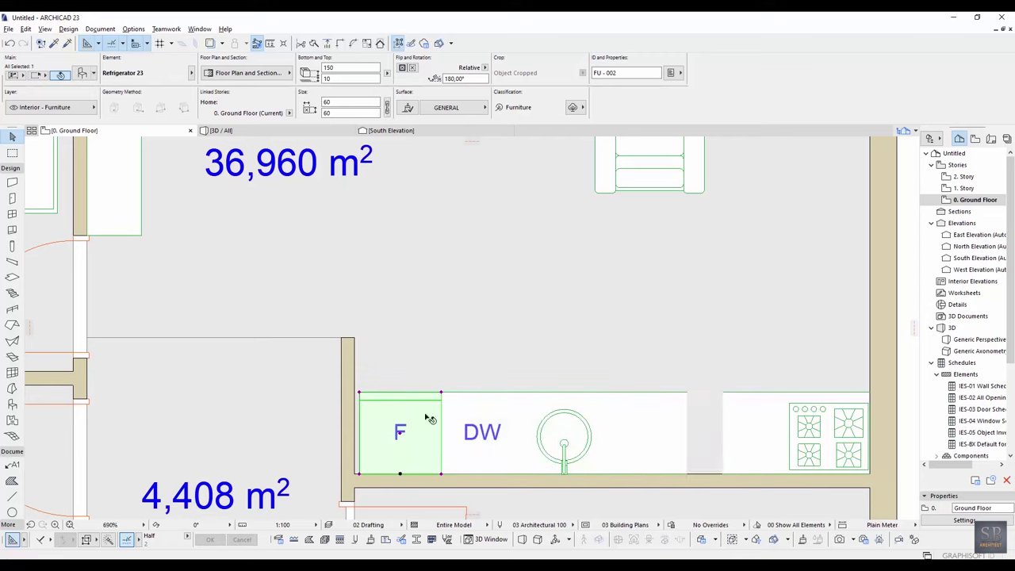
middle_click_drag(425, 417, 375, 411)
key("ctrl+d")
key("Escape")
left_click(428, 409, "shift")
left_click(520, 419, "shift")
left_click(577, 420, "shift")
key("ctrl+d")
left_click(309, 386)
left_click(304, 386)
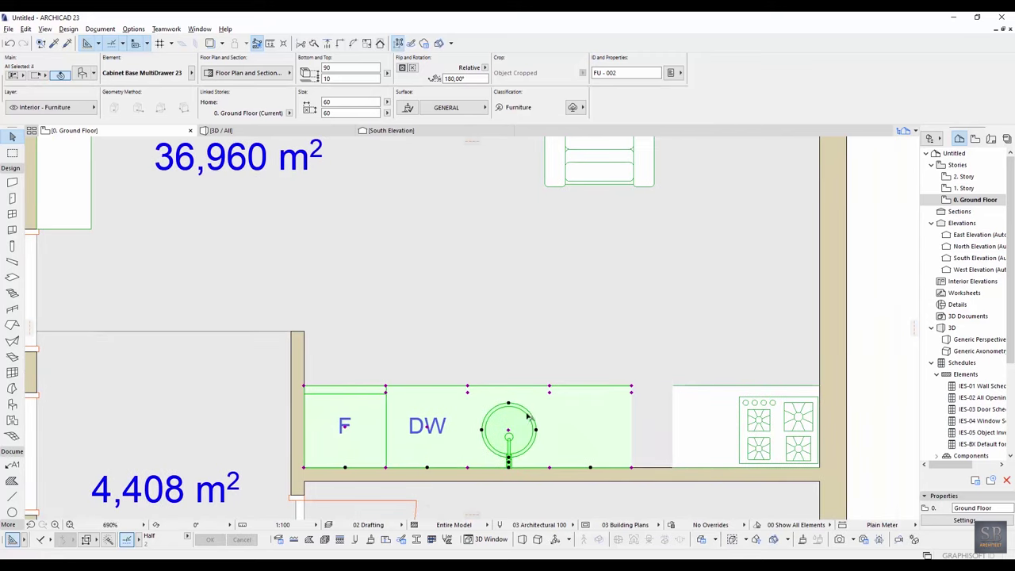
Step: Stretch the MultiDrawer cabinet beside the cooktop westward to 78 cm wide so that it fills the gap in the row
middle_click_drag(526, 415, 437, 409)
left_click(584, 385)
left_click(525, 390, "shift")
key("Escape")
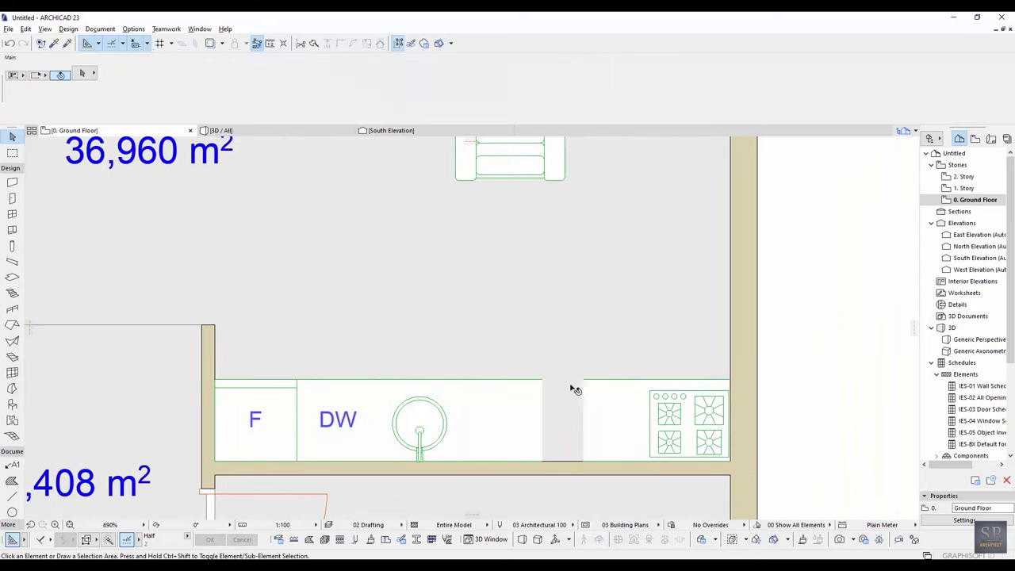
left_click(585, 382)
left_click(584, 381)
left_click(543, 380)
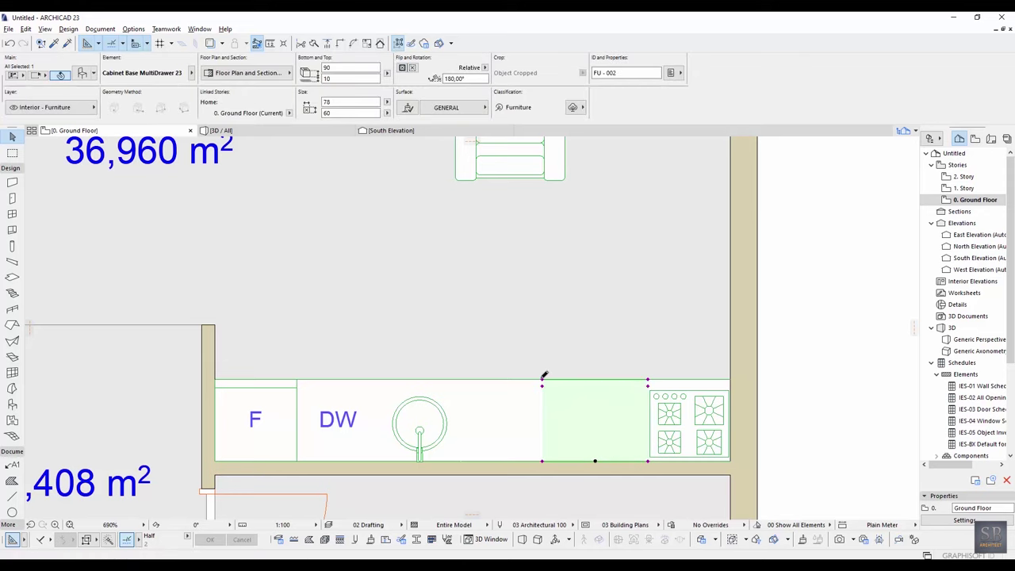
Step: Change the 60 cm MultiDrawer cabinet east of the sink to another type from Kitchen Cabinets 23
scroll(542, 380, "down", 2)
scroll(524, 383, "down", 1)
middle_click_drag(516, 381, 641, 405)
left_click(645, 409)
key("ctrl+t")
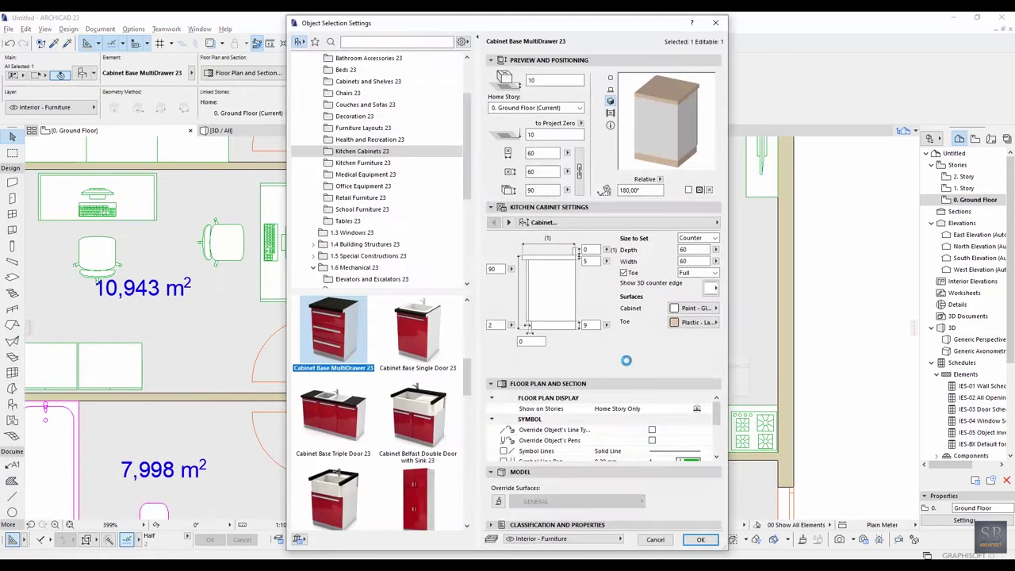
left_click_drag(471, 363, 467, 332)
left_click(417, 406)
left_click(508, 223)
left_click(508, 223)
left_click(418, 368)
left_click(418, 369)
left_click_drag(467, 332, 467, 373)
left_click(418, 414)
left_click(699, 539)
left_click_drag(716, 494, 683, 452)
key("Escape")
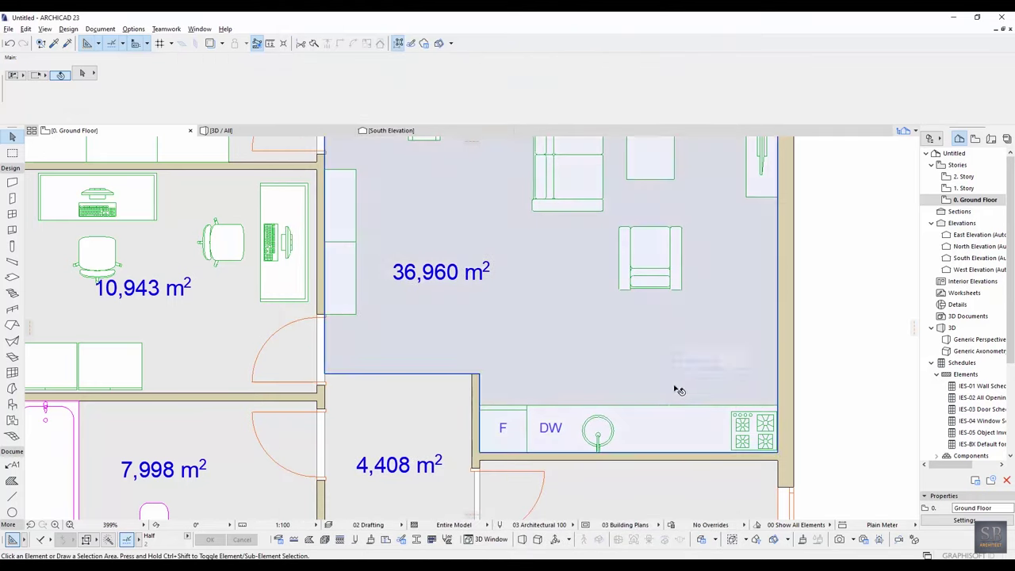
Step: Copy the double bed layout from the northwest bedroom into the empty southeast room
scroll(772, 386, "down", 5)
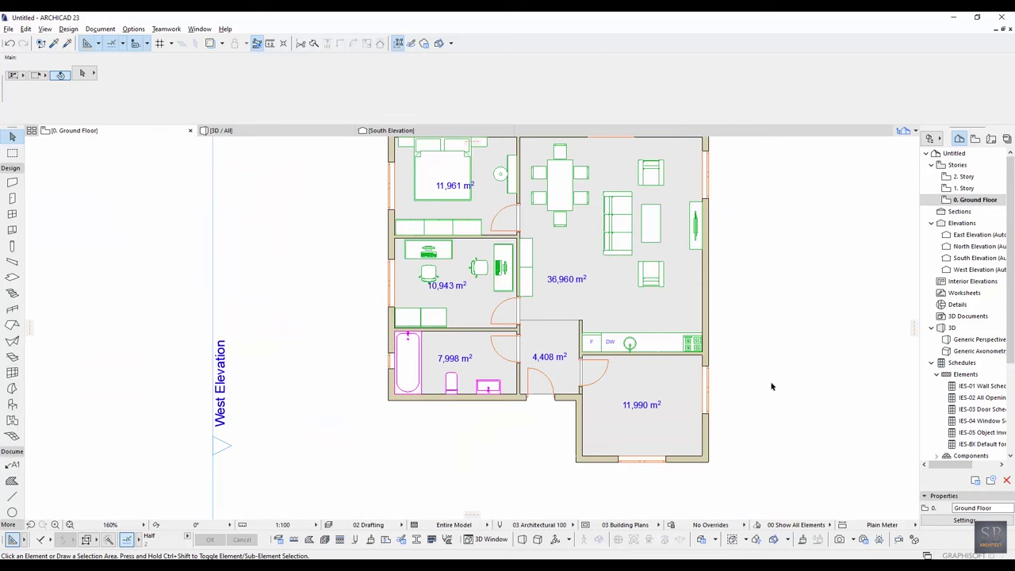
scroll(772, 386, "up", 1)
middle_click_drag(772, 386, 777, 472)
left_click(399, 204)
middle_click_drag(399, 204, 371, 138)
left_click_drag(372, 138, 598, 414, "ctrl")
scroll(712, 500, "up", 2)
Step: Set the copied bed layout's type to Single with a night table on one side only
key("ctrl+t")
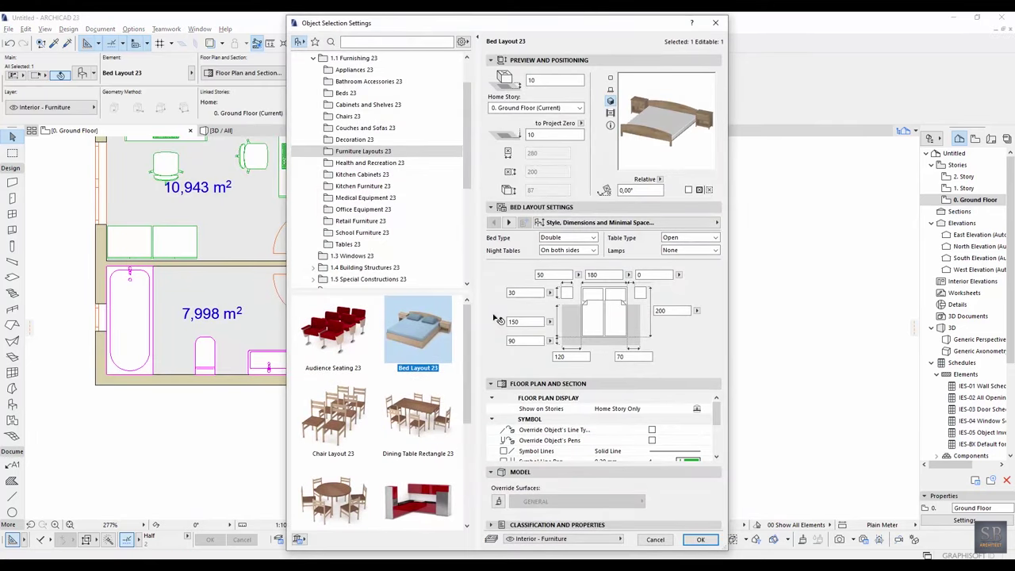
left_click(555, 238)
left_click(547, 249)
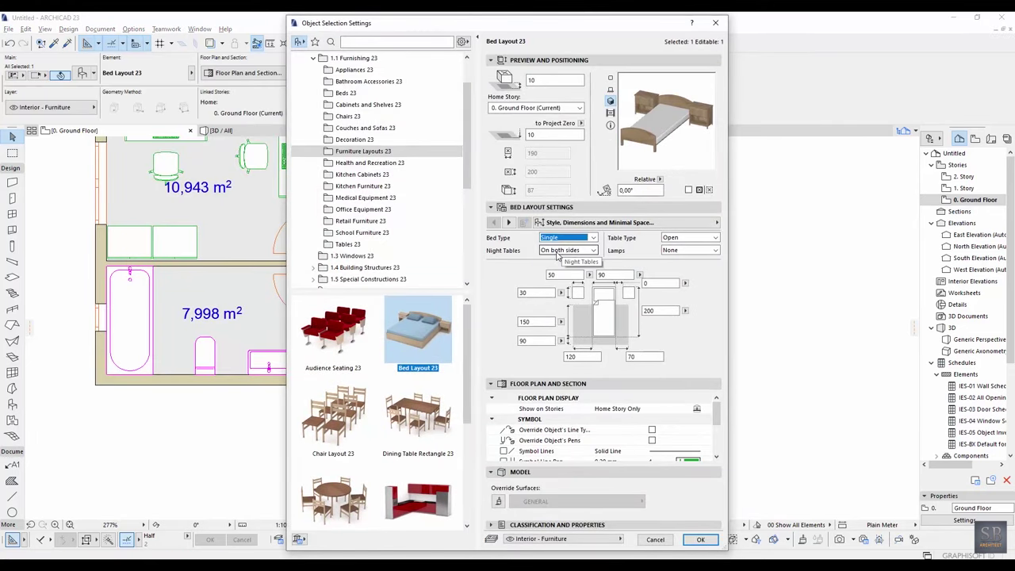
left_click(563, 251)
left_click(571, 259)
left_click(700, 540)
Step: Rotate the single bed to 270° and place it along the south wall in the southeast room's corner
key("ctrl+e")
left_click_drag(516, 396, 584, 437)
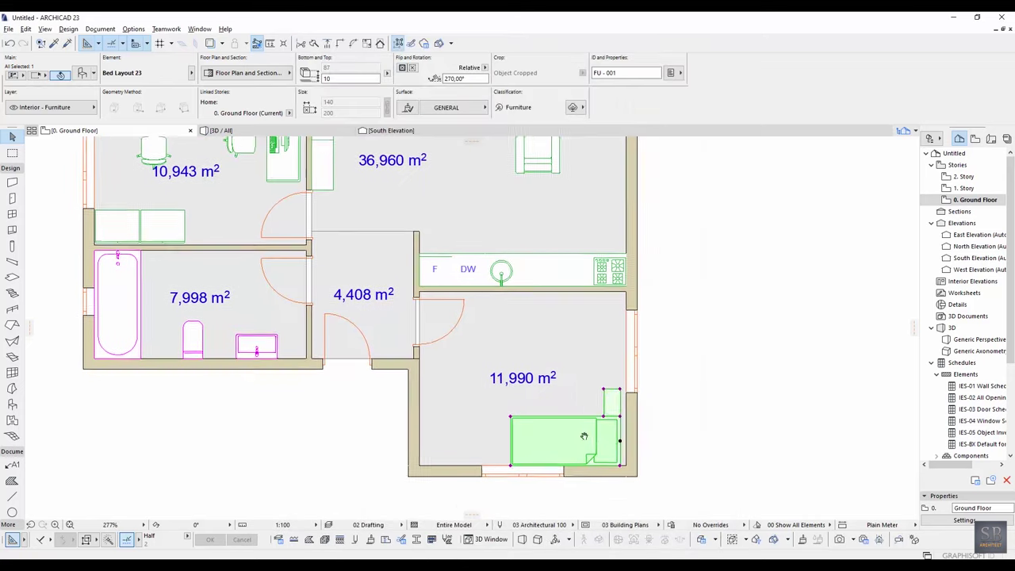
middle_click_drag(585, 437, 555, 455)
Step: Mirror a copy of the single bed to the north side of the southeast room
key("ctrl+shift+m")
left_click(595, 423)
left_click_drag(589, 361, 589, 318)
key("Escape")
Step: Copy a single bed, change the copy to a cabinet from Cabinets and Shelves 23 and place it against the room's west wall
middle_click_drag(368, 327, 306, 304)
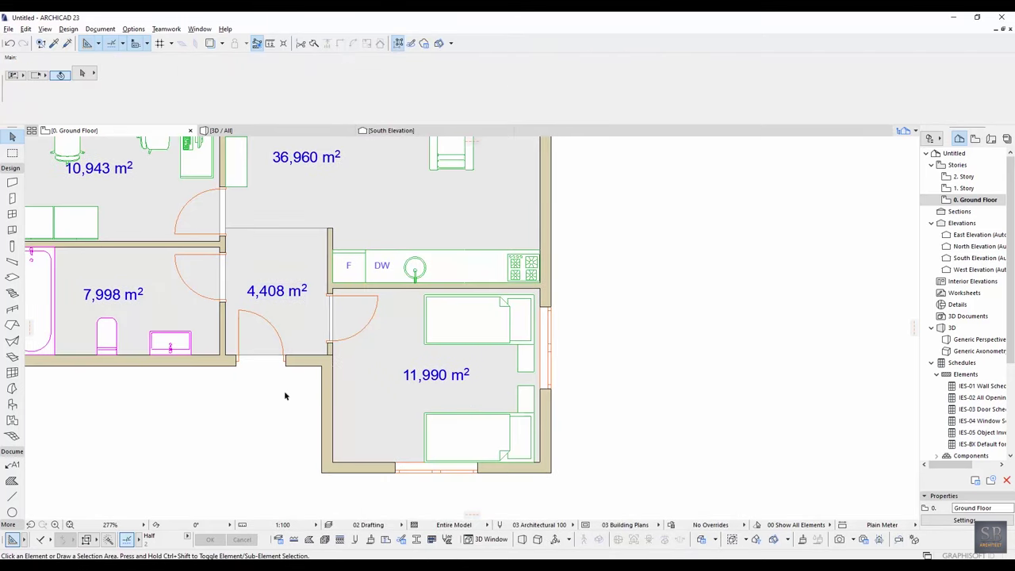
mouse_move(471, 340)
left_mouse_down("ctrl")
mouse_move(376, 339)
mouse_move(464, 335)
left_mouse_up("ctrl")
key("ctrl+t")
left_click(368, 105)
left_click(417, 401)
left_click(702, 540)
left_click_drag(403, 465, 335, 396)
Step: Stretch the southern end of the twin-bed room southward using a marquee around its south wall
middle_click_drag(367, 412, 381, 388)
left_click(11, 152)
left_click_drag(313, 374, 595, 486)
left_click_drag(379, 439, 379, 461)
left_click(379, 382)
left_click(379, 395)
left_click(647, 394)
Step: Set the bathroom floor fill's pattern to Grid 30x30
scroll(569, 367, "down", 4)
middle_click_drag(400, 208, 492, 263)
scroll(348, 286, "up", 5)
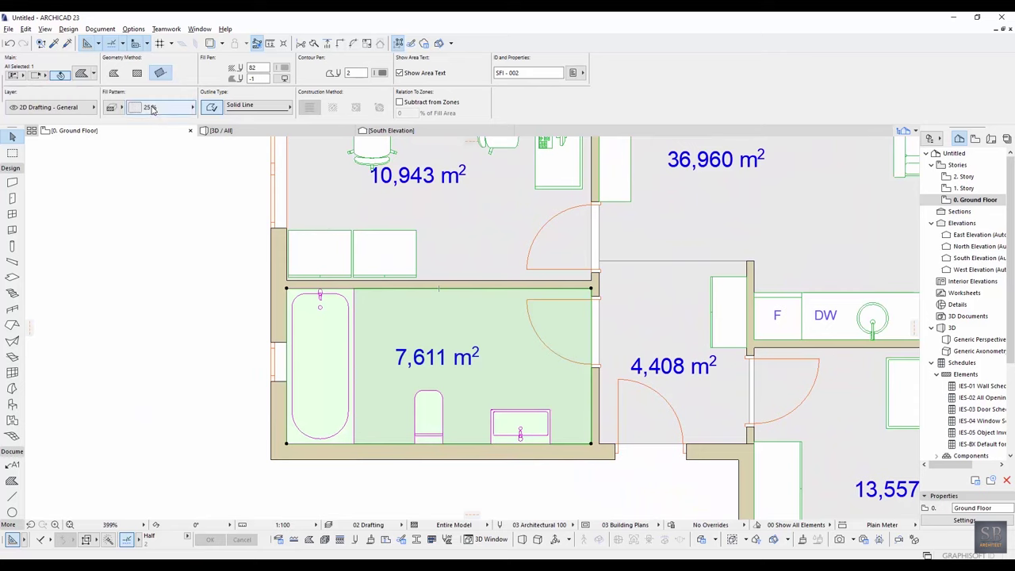
left_click(149, 111)
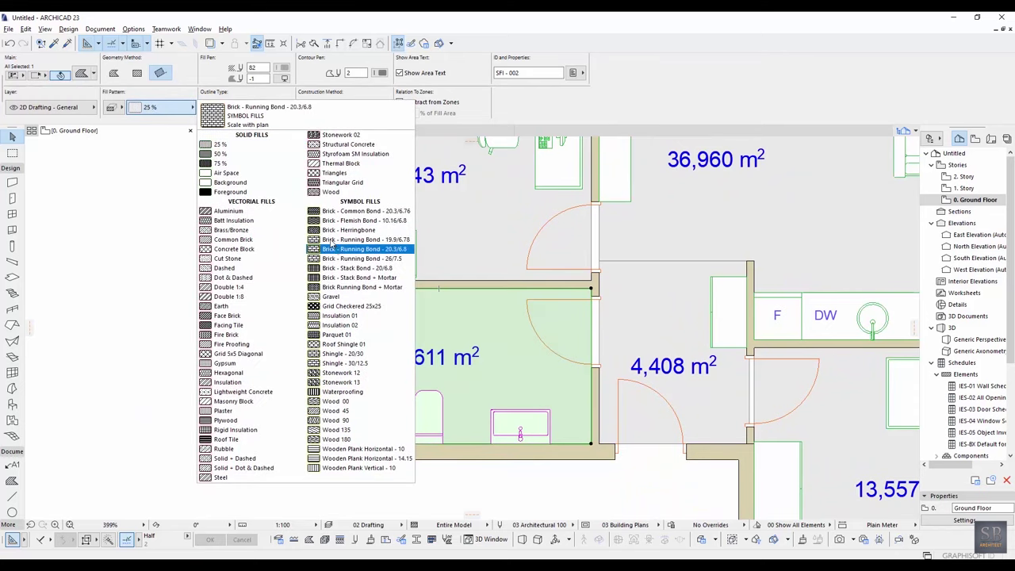
left_click(169, 113)
left_click(159, 116)
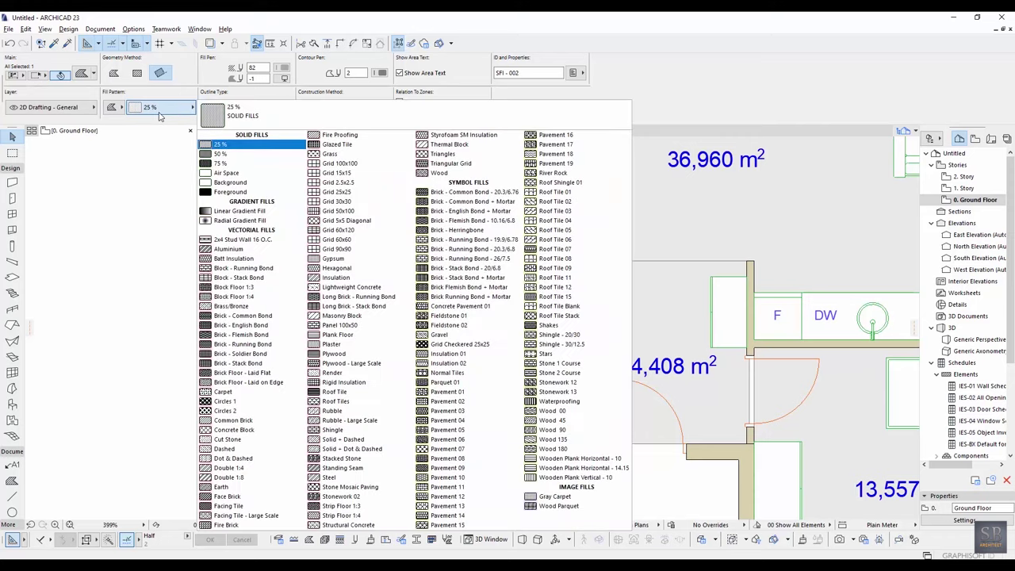
left_click(370, 203)
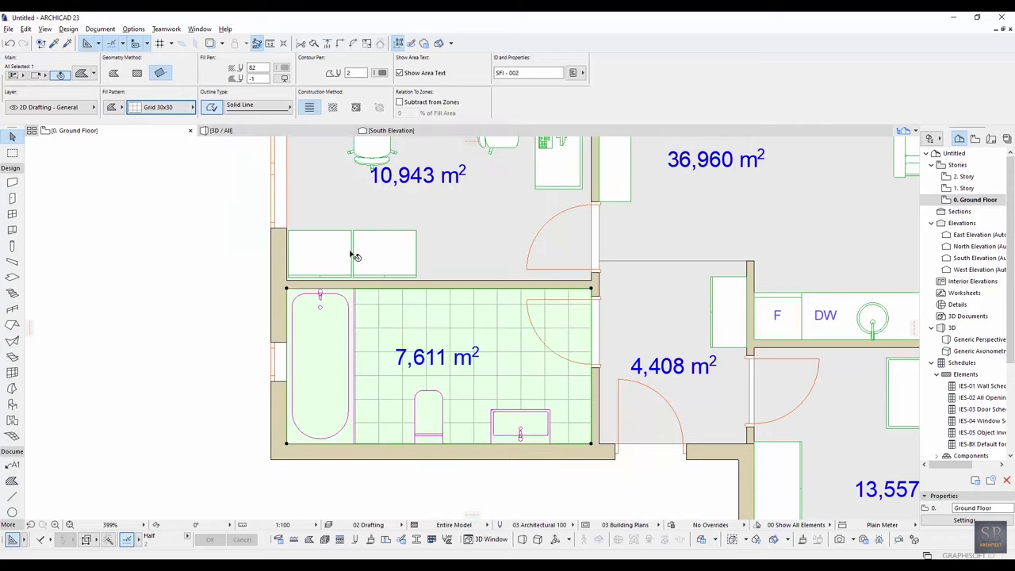
Step: Split the living room floor fill eastward from the end of the kitchen's west wall and select the kitchen part
middle_click_drag(350, 253, 340, 281)
middle_click_drag(380, 369, 367, 331)
scroll(368, 331, "down", 1)
middle_click_drag(702, 262, 463, 346)
left_click(463, 346)
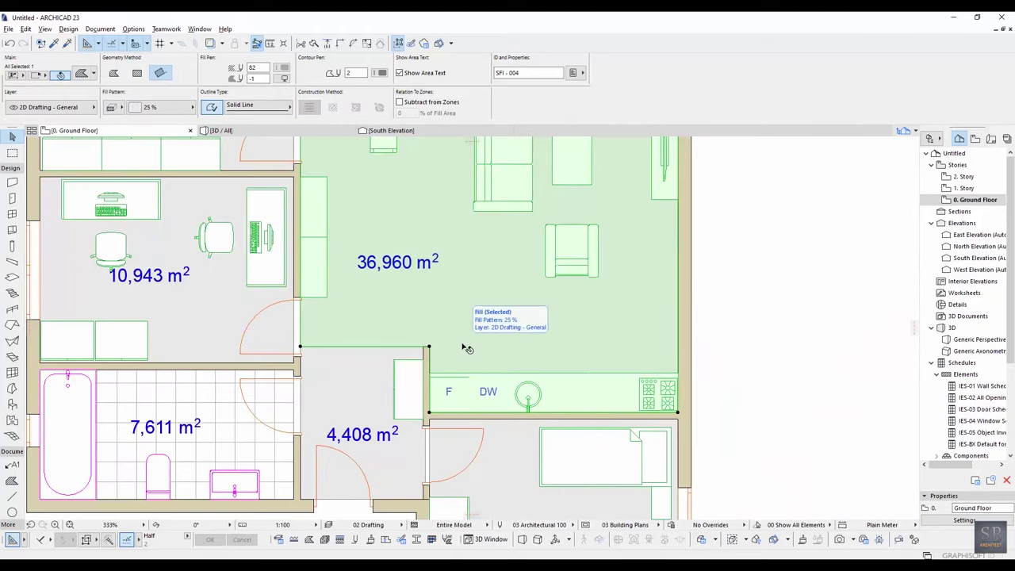
key("ctrl+7")
left_click(429, 347)
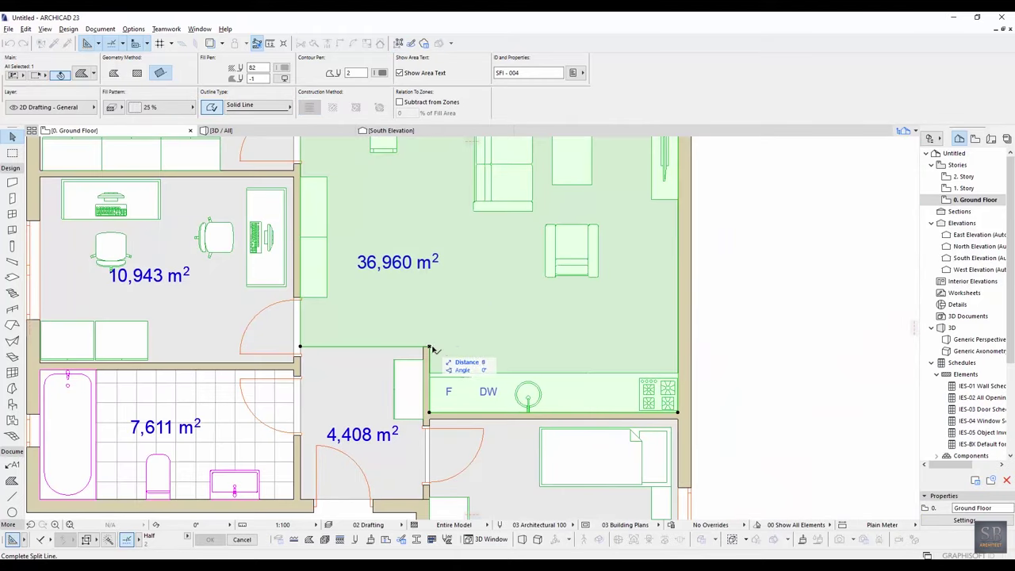
left_click(713, 370)
left_click(678, 399)
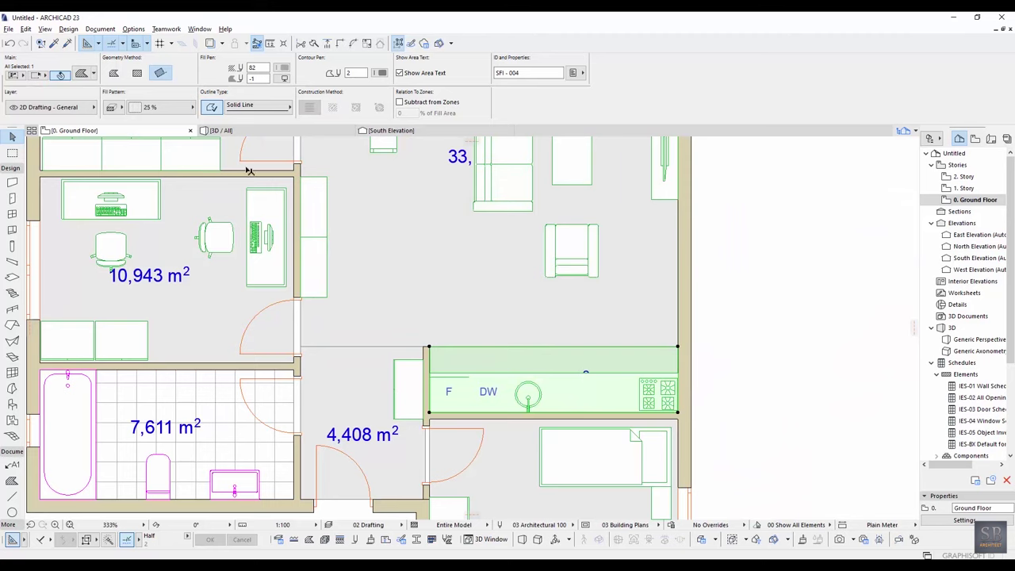
Step: Set the kitchen floor fill's pattern to Grid 30x30 and turn off its area text
left_click(121, 107)
left_click(132, 108)
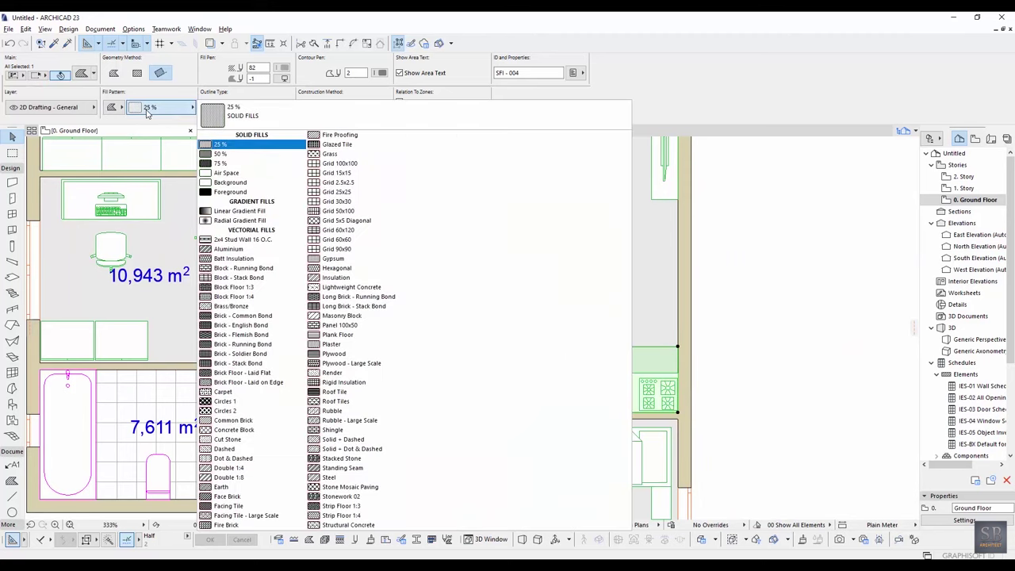
left_click(338, 201)
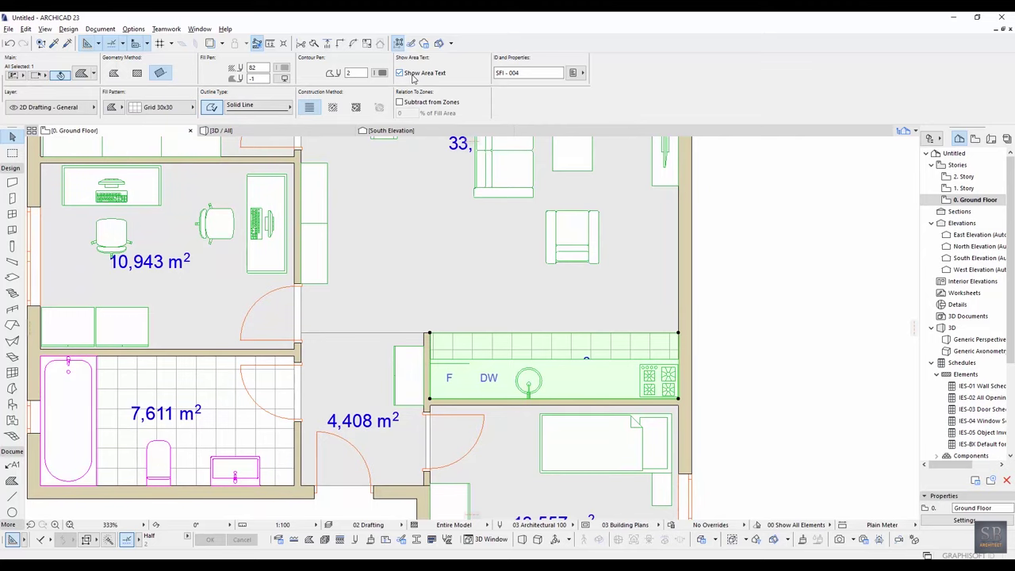
left_click(411, 74)
middle_click_drag(449, 184, 451, 190)
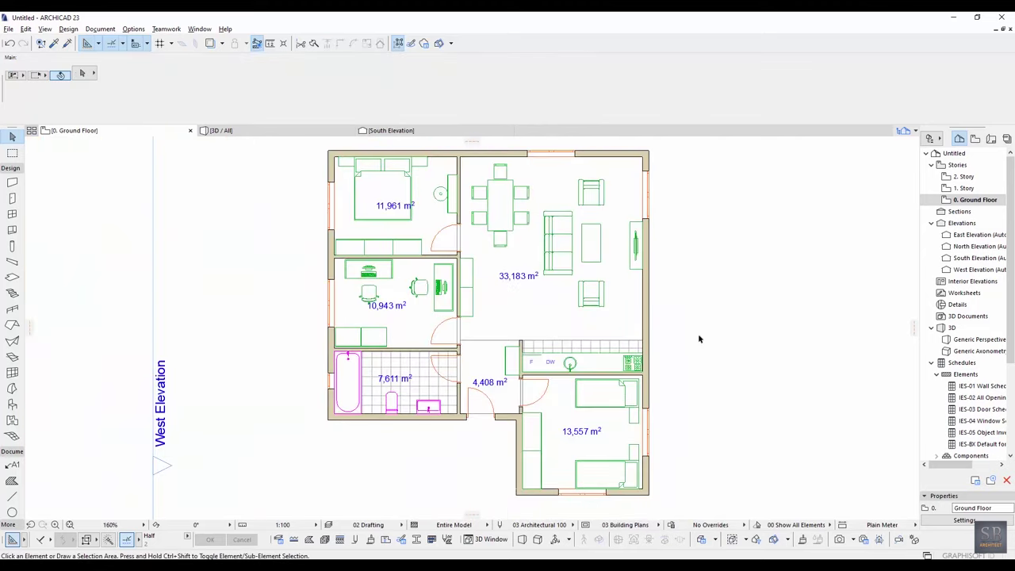
middle_click_drag(699, 338, 707, 327)
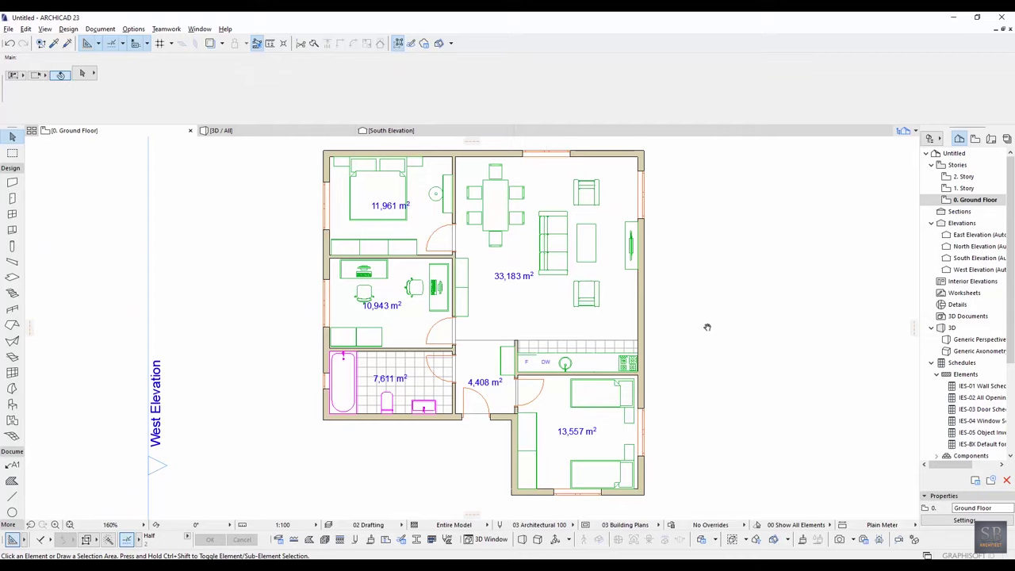
middle_click_drag(696, 325, 666, 307)
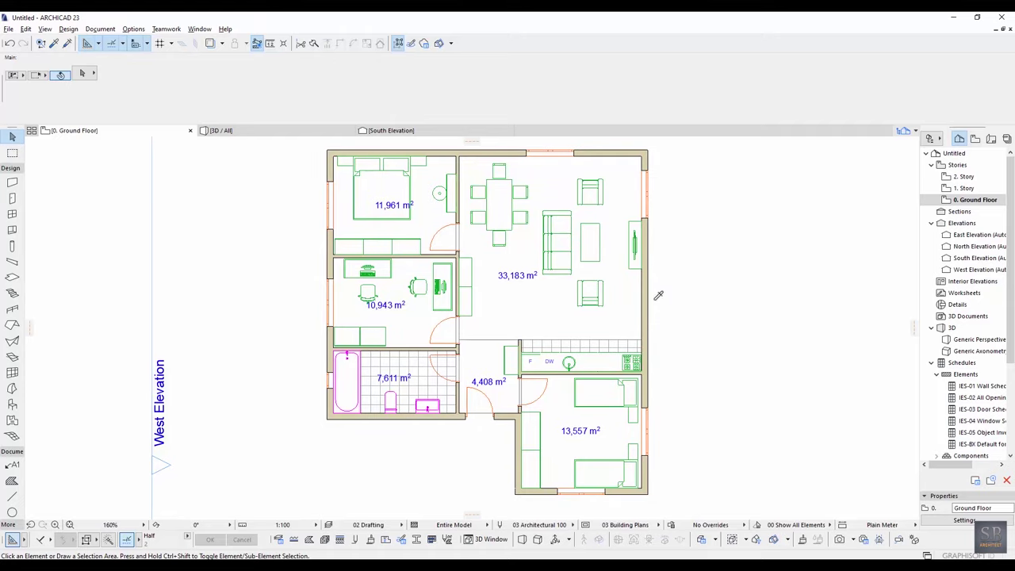
Step: Pick up the outer wall's settings, select all walls on the floor plan, and open the Building Materials settings for GENERIC - STRUCTURAL
left_click(647, 297, "alt")
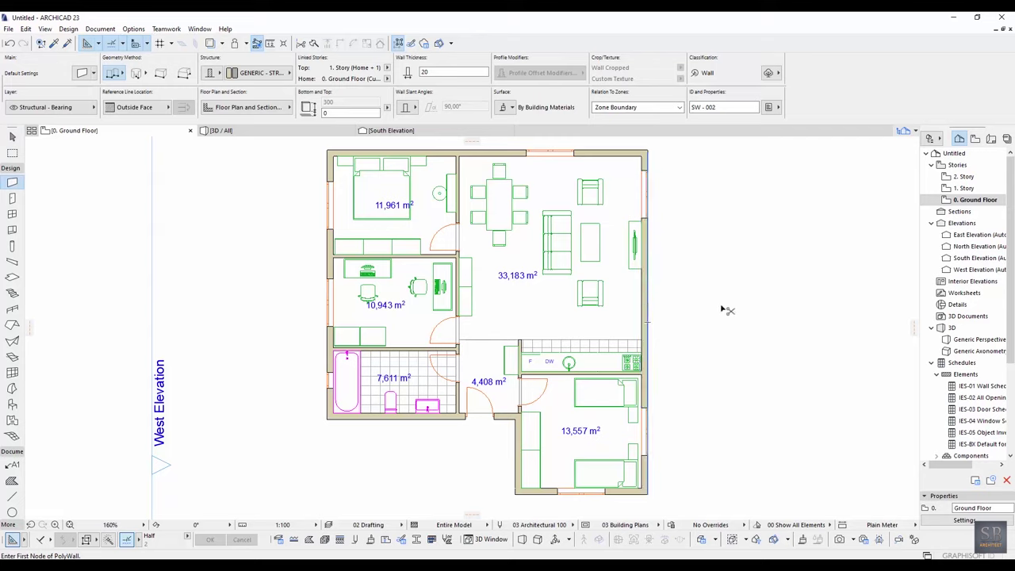
key("ctrl+a")
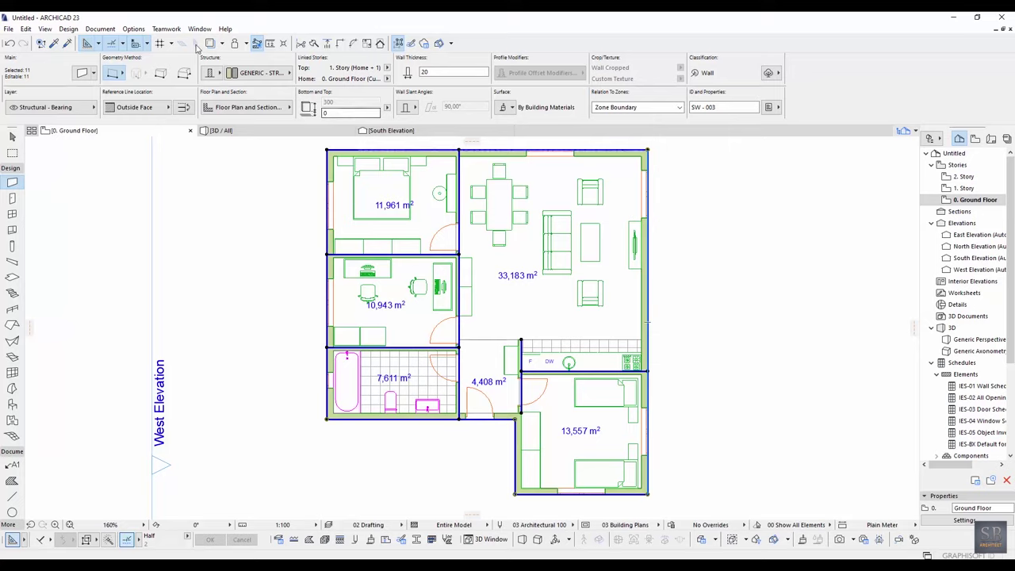
left_click(133, 28)
mouse_move(149, 46)
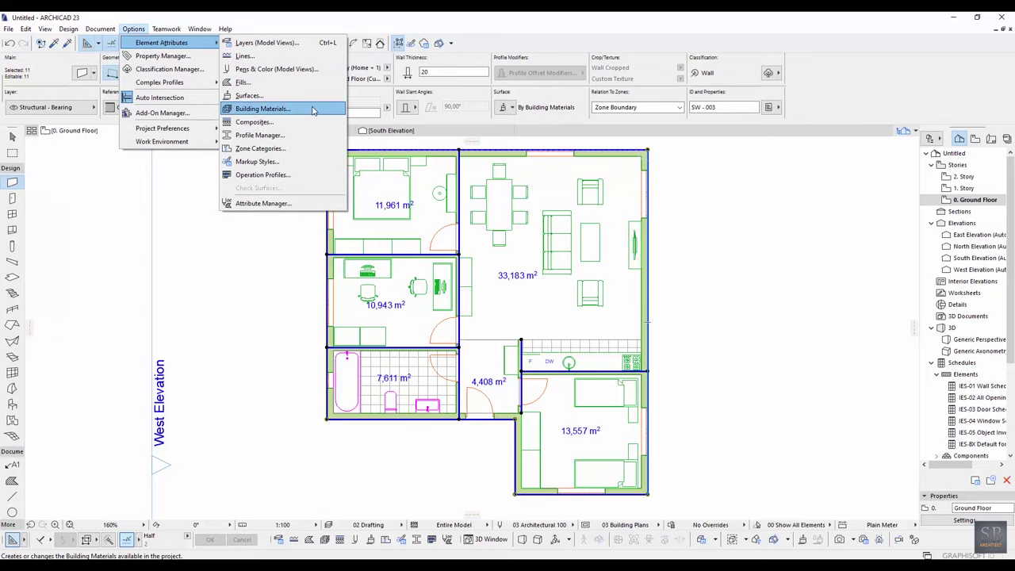
left_click(313, 110)
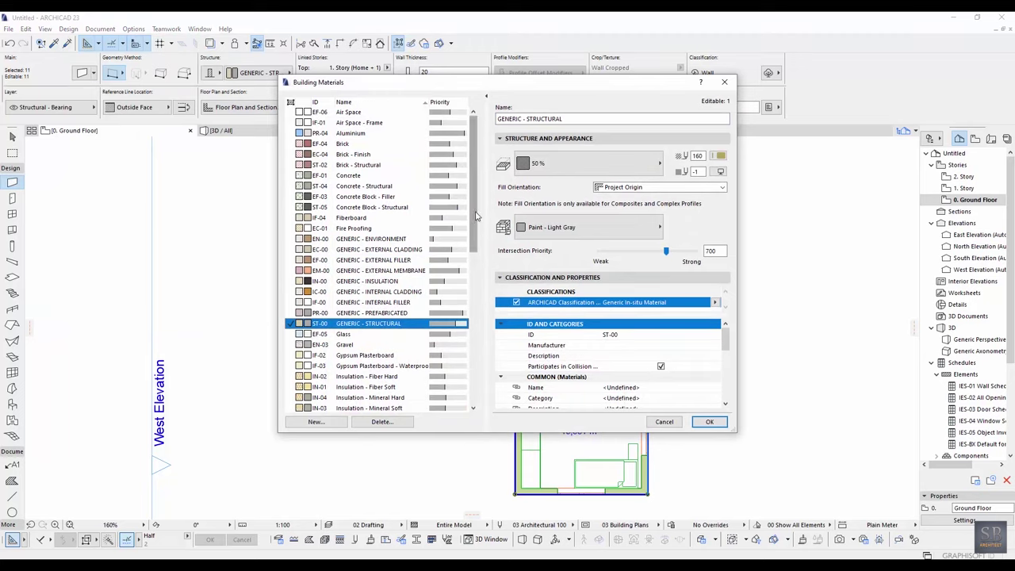
scroll(478, 221, "down", 1)
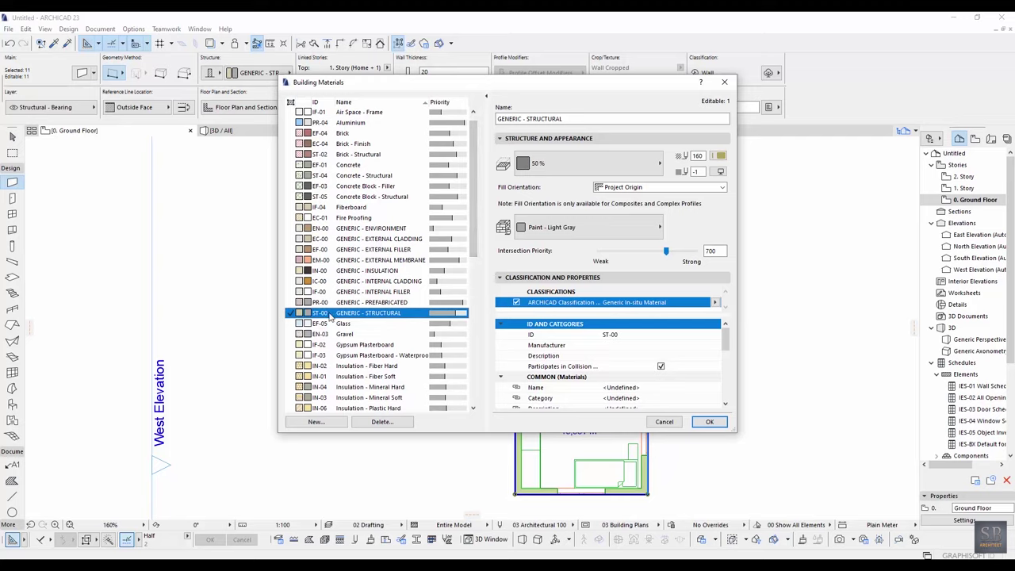
Step: Give the GENERIC - STRUCTURAL building material a 50 % solid cut fill with black foreground pen 1 and apply it
left_click(585, 162)
left_click(578, 162)
left_click(590, 165)
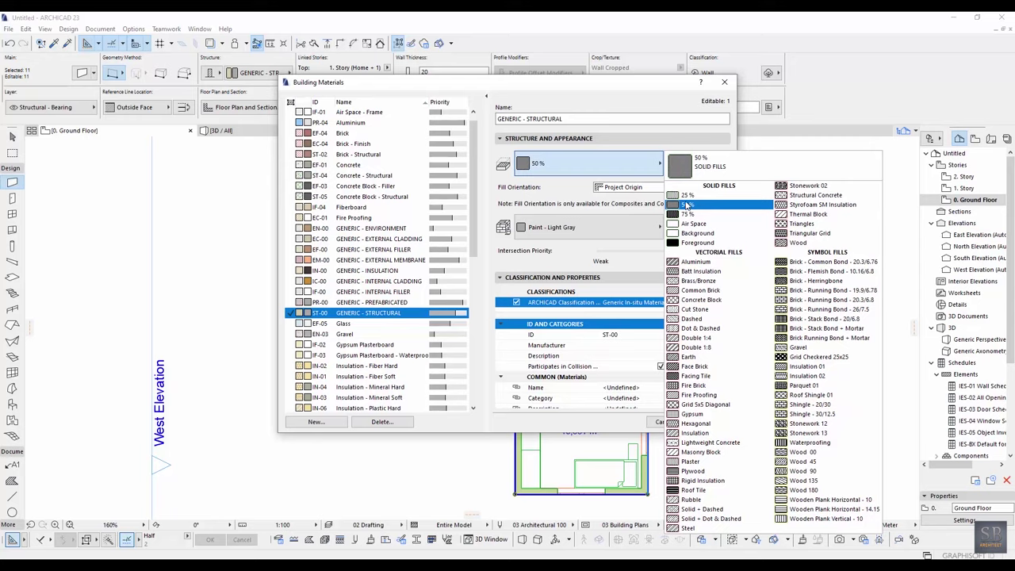
left_click(716, 207)
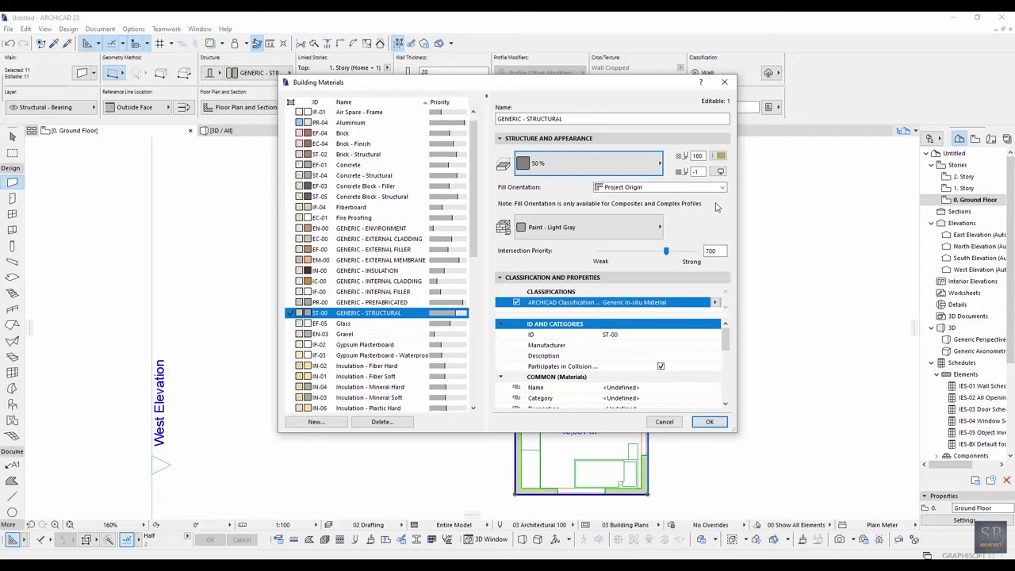
left_click(720, 156)
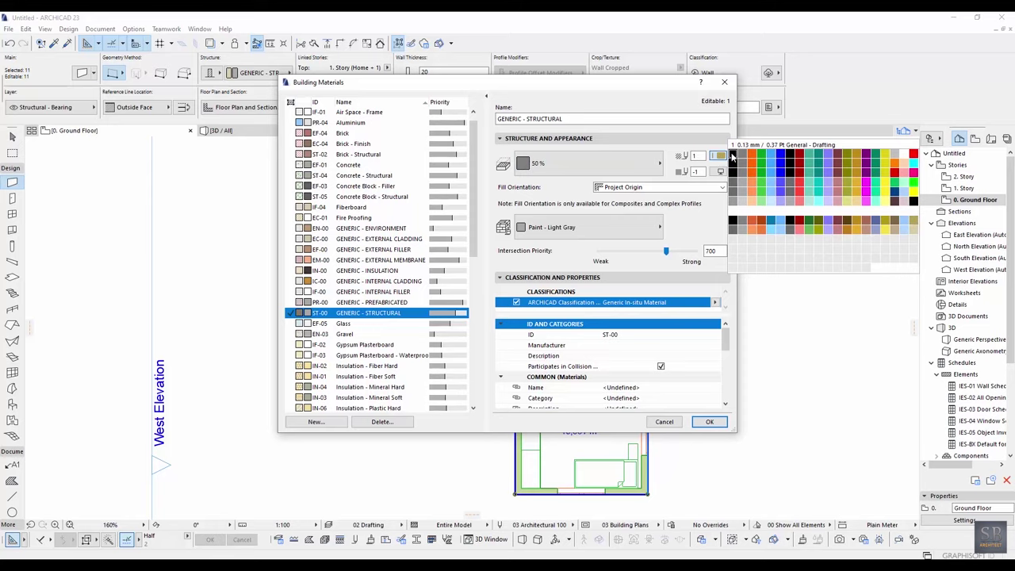
left_click(732, 156)
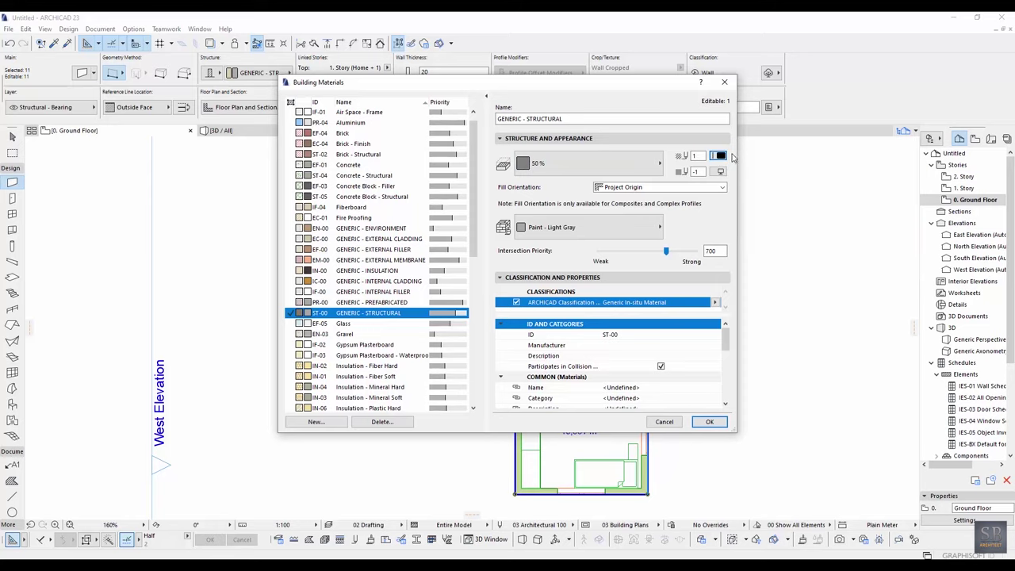
left_click(711, 422)
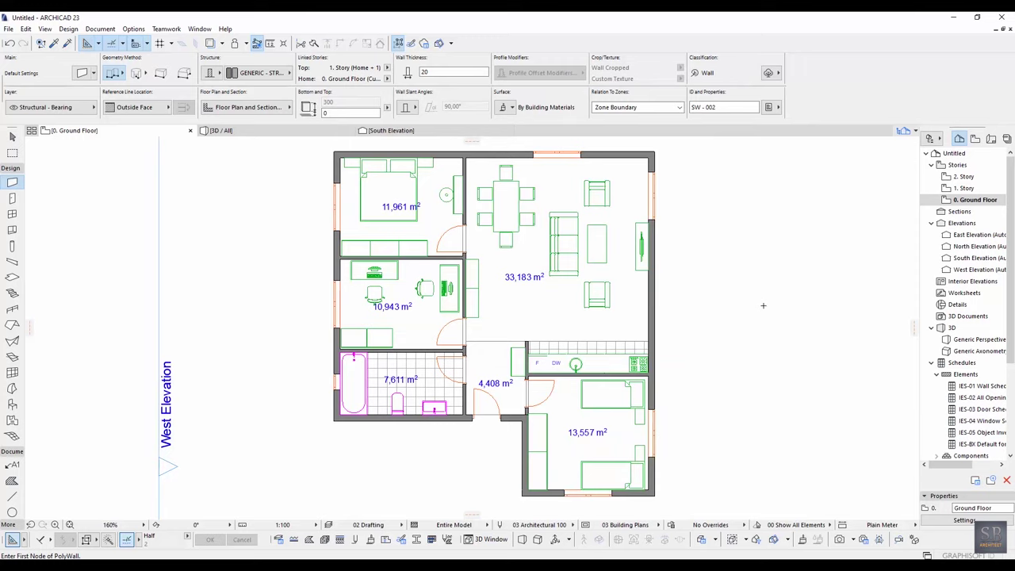